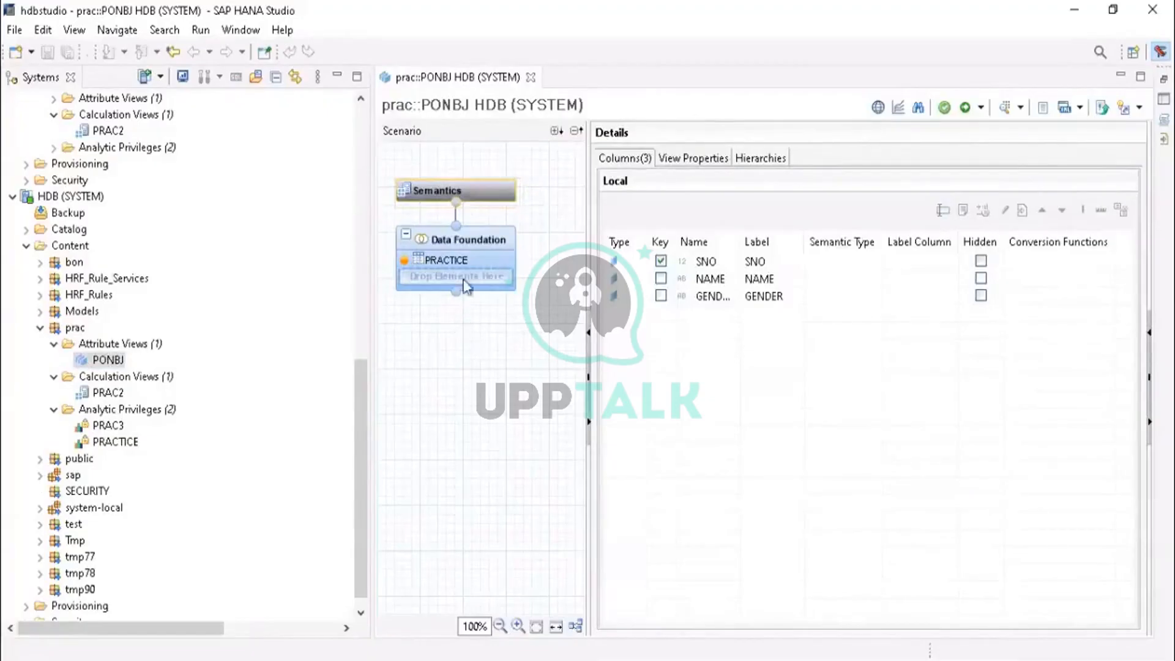
# Step: Look through the schemas in the HDB (SYSTEM) catalog, including the object folders of TMP1 and TMP
pyautogui.moveTo(445, 195)
pyautogui.click(26, 229)
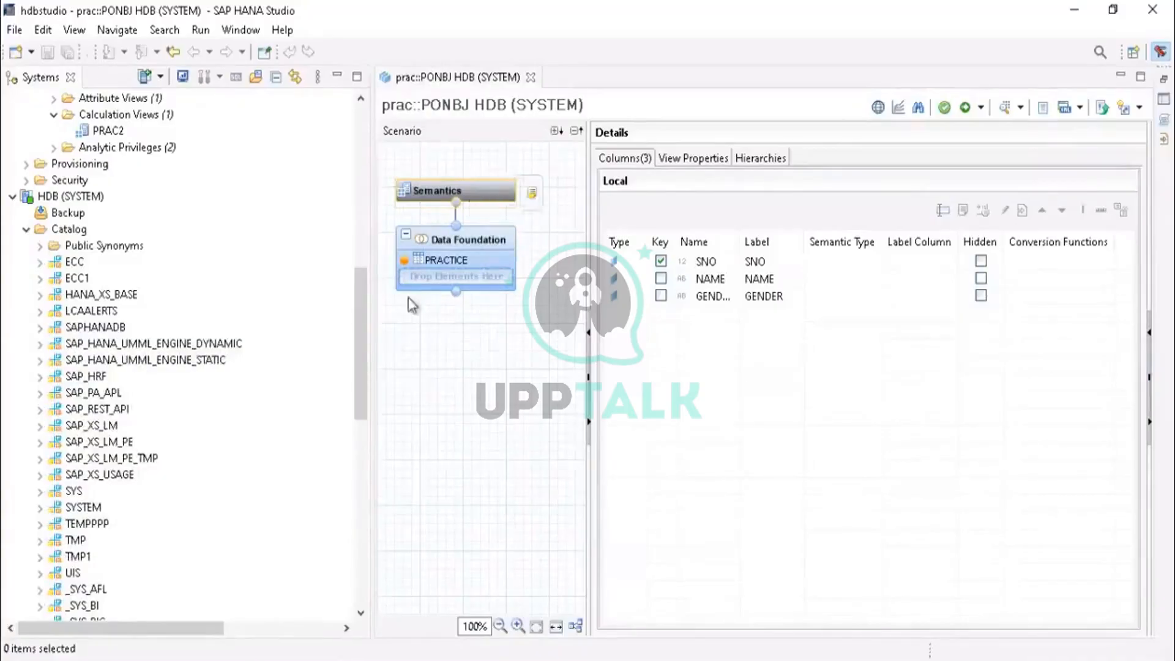
pyautogui.moveTo(360, 333)
pyautogui.mouseDown()
pyautogui.moveTo(355, 483)
pyautogui.moveTo(367, 350)
pyautogui.moveTo(360, 396)
pyautogui.moveTo(363, 332)
pyautogui.moveTo(359, 472)
pyautogui.moveTo(365, 363)
pyautogui.moveTo(356, 421)
pyautogui.moveTo(352, 329)
pyautogui.mouseUp()
pyautogui.click(98, 427)
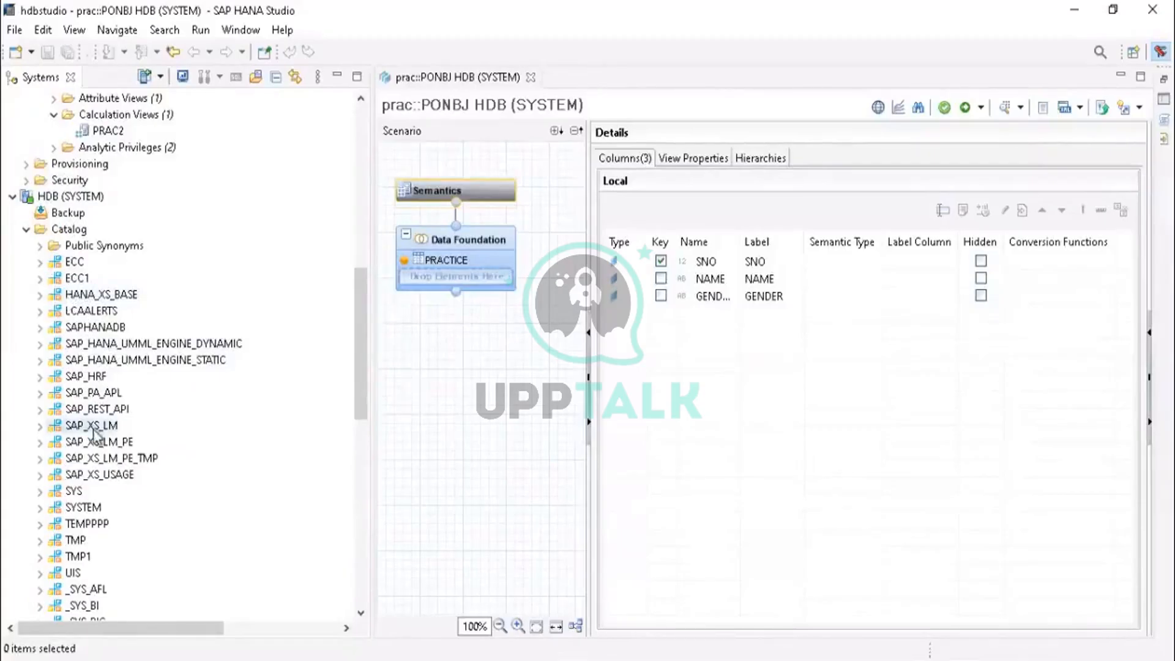
pyautogui.scroll(-1, 106, 454)
pyautogui.scroll(-1, 106, 456)
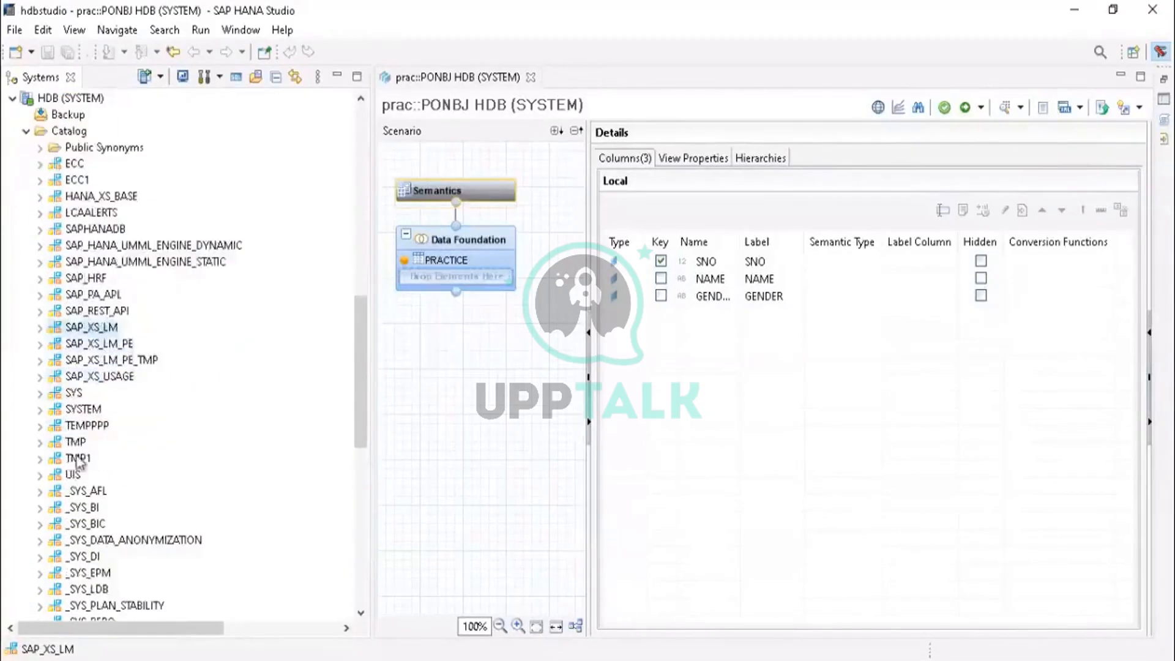
pyautogui.click(40, 459)
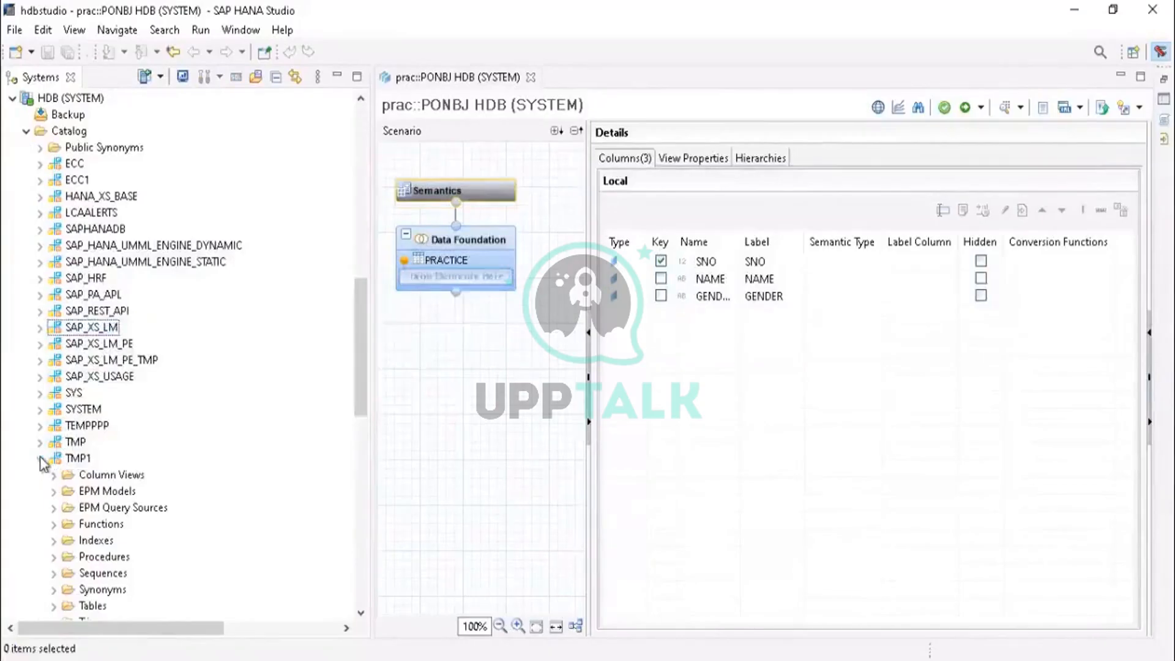
pyautogui.scroll(-3, 61, 483)
pyautogui.click(53, 491)
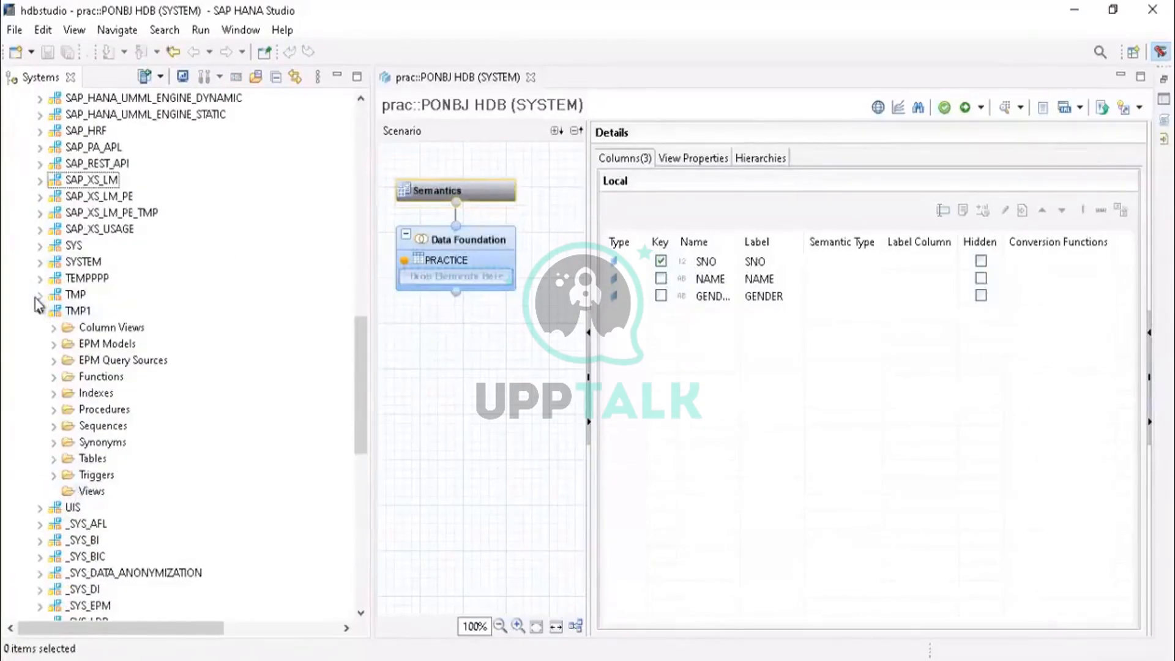
pyautogui.click(39, 294)
pyautogui.click(54, 475)
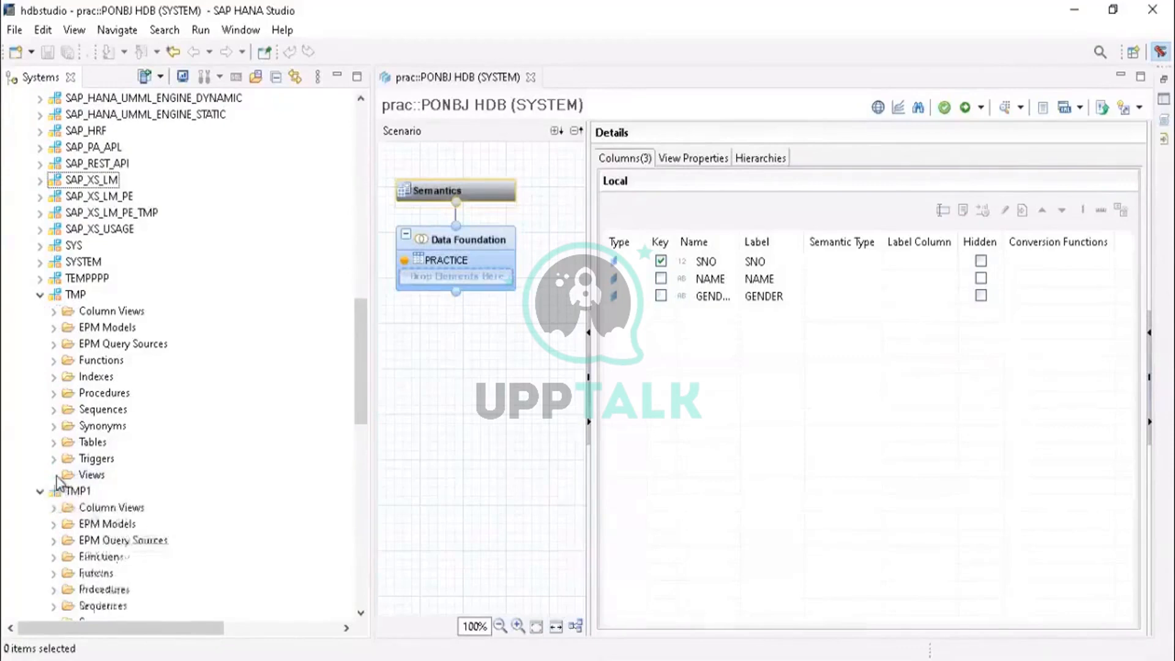
pyautogui.click(39, 296)
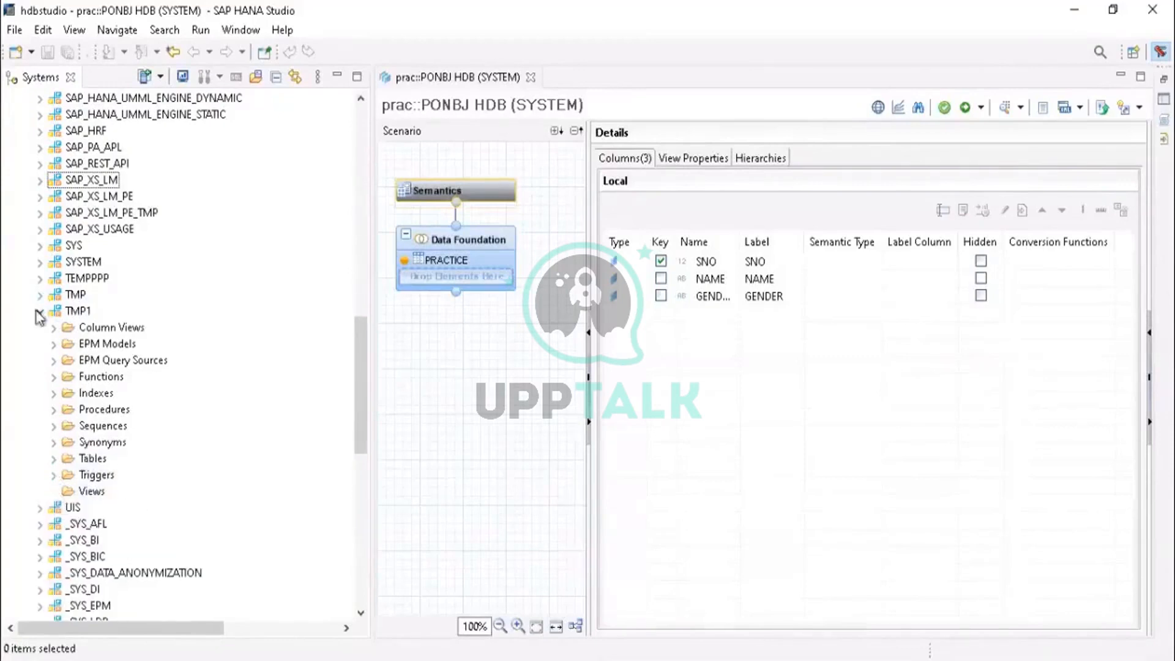
pyautogui.click(39, 311)
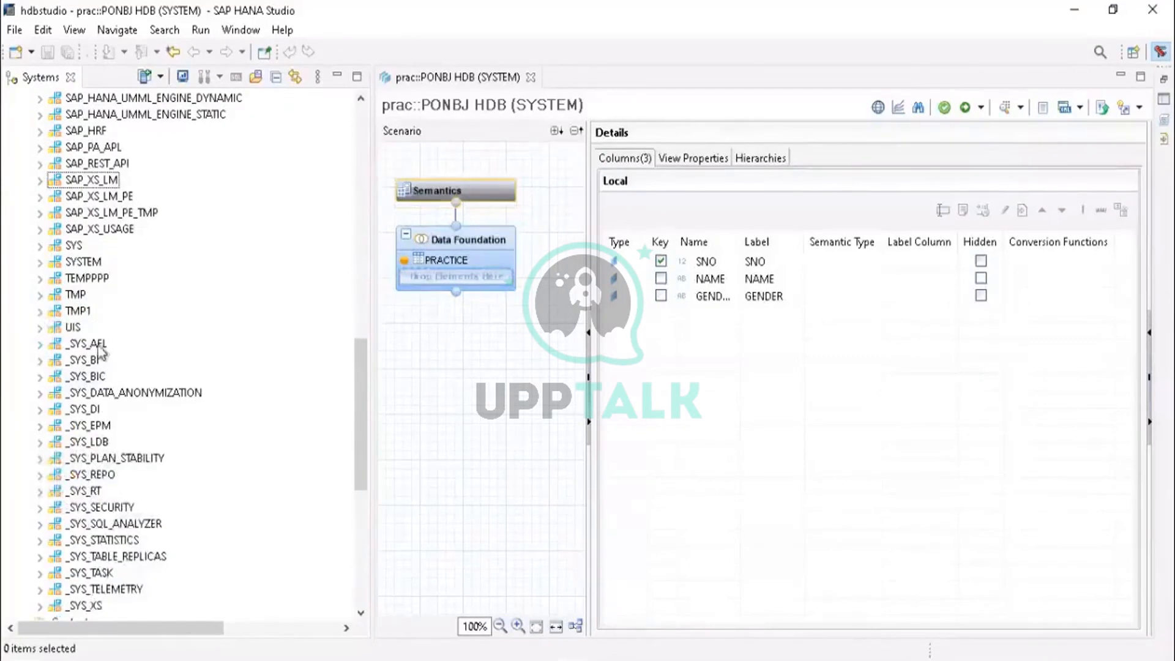
# Step: Locate the PONBJ attribute view in the prac package and show the properties of its Data Foundation table PRACTICE
pyautogui.click(72, 328)
pyautogui.scroll(-2, 92, 407)
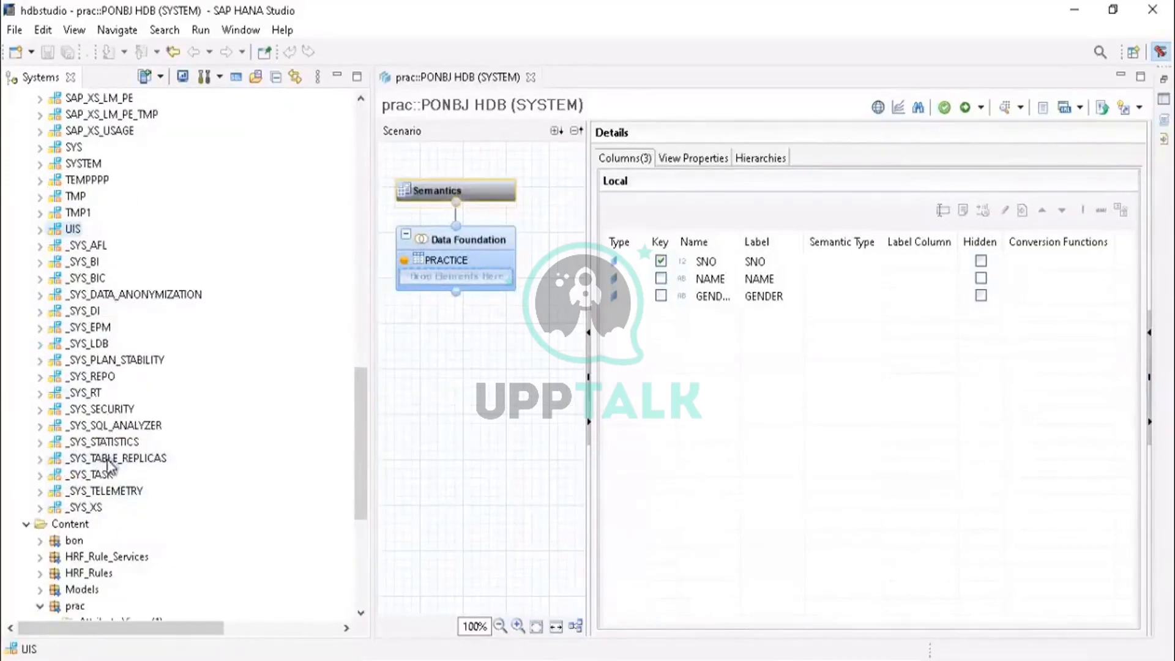
pyautogui.scroll(-5, 108, 466)
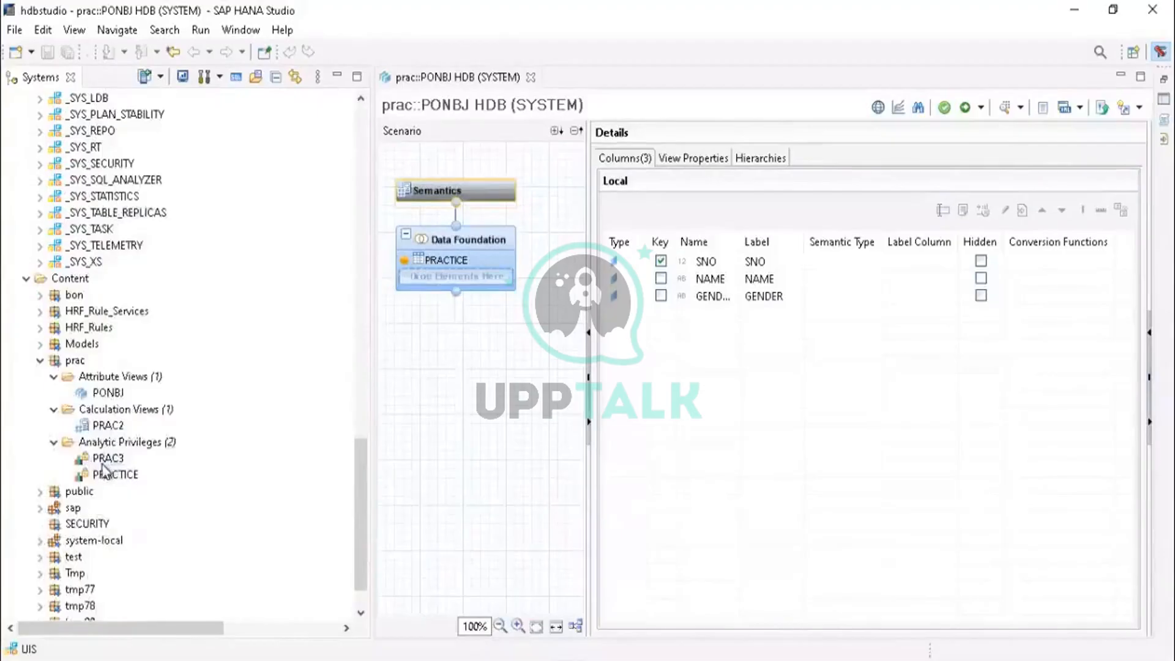
pyautogui.click(110, 393)
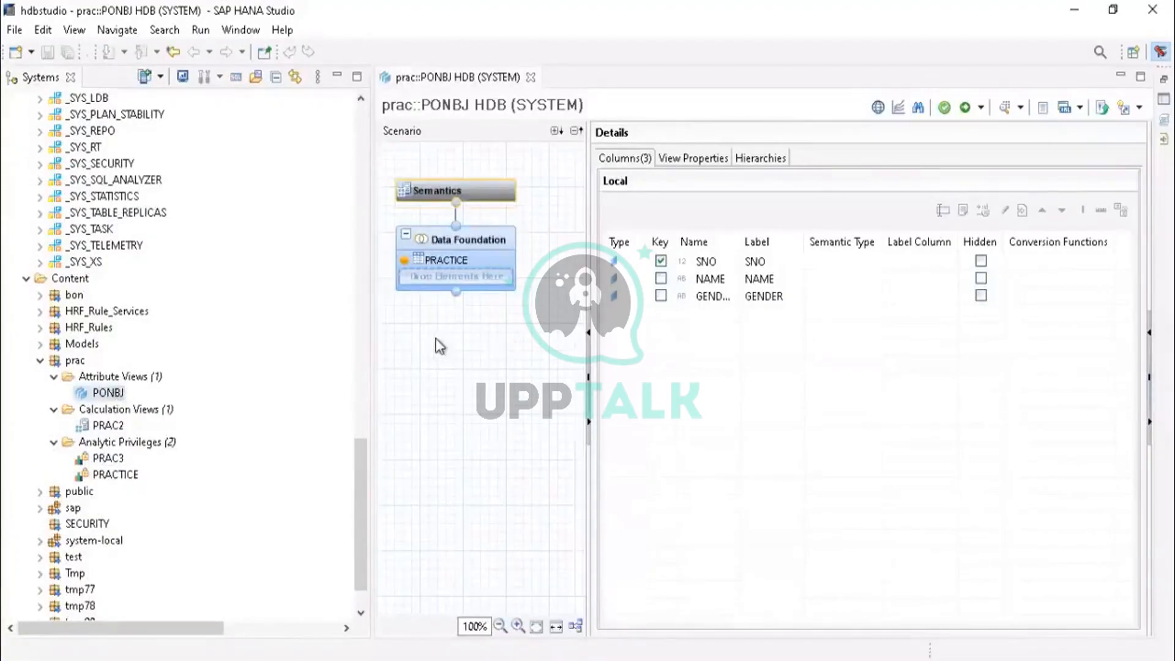
pyautogui.click(451, 260)
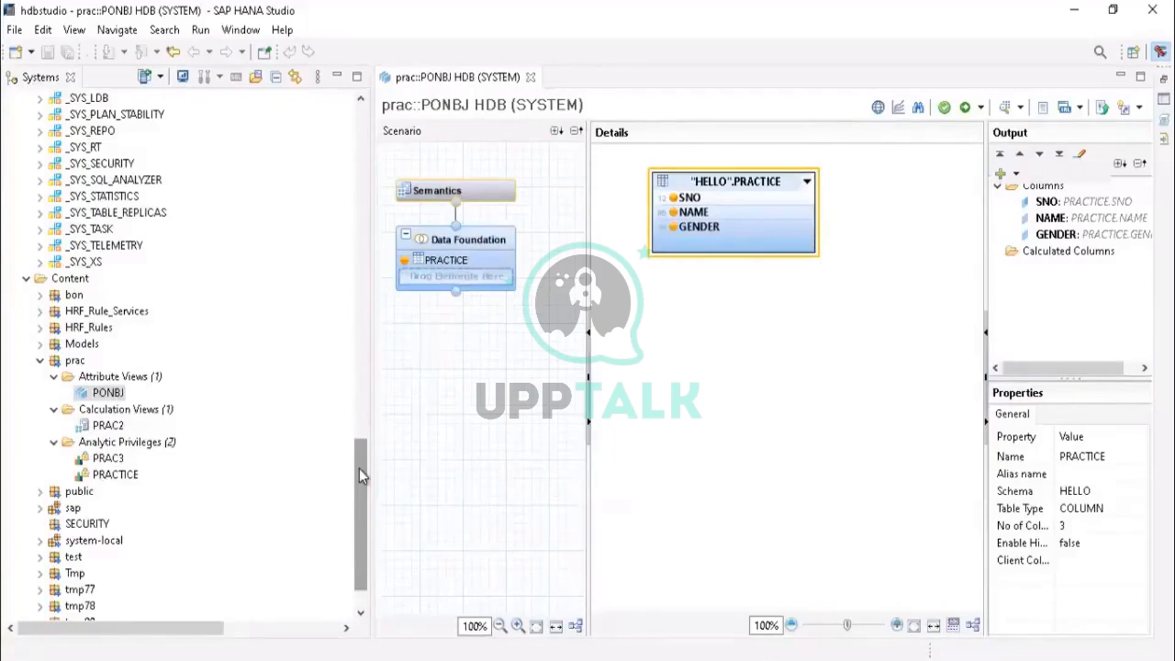
# Step: Refresh the HDB (SYSTEM) connection in the systems tree
pyautogui.moveTo(361, 473); pyautogui.dragTo(365, 297)
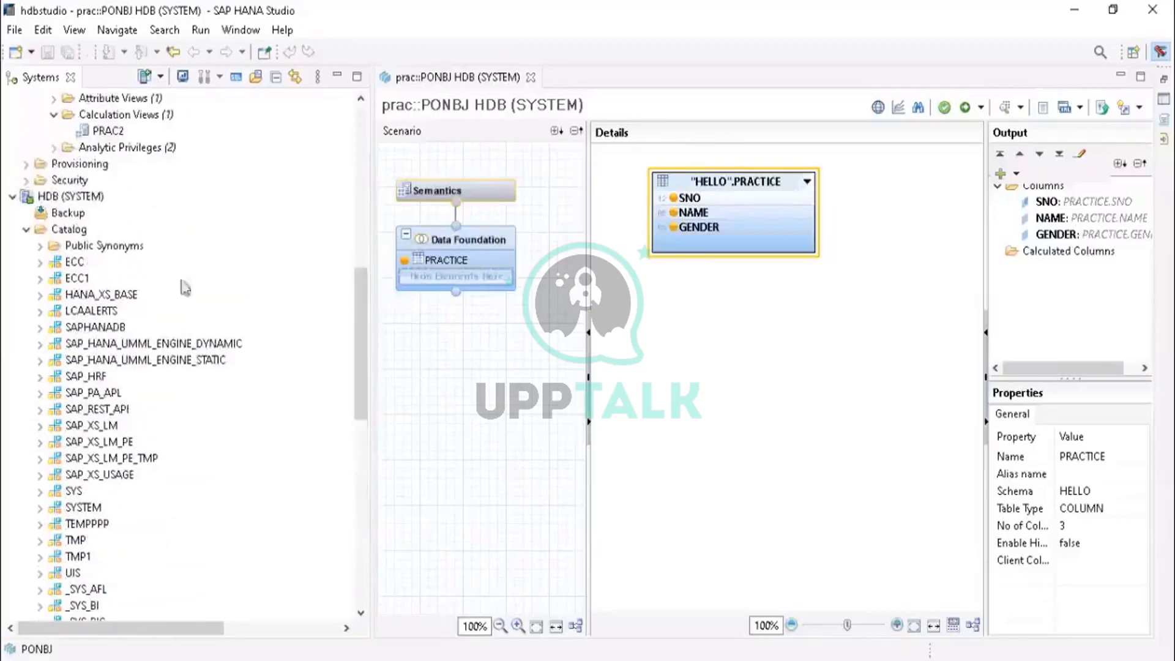
pyautogui.click(69, 229)
pyautogui.rightClick(68, 231)
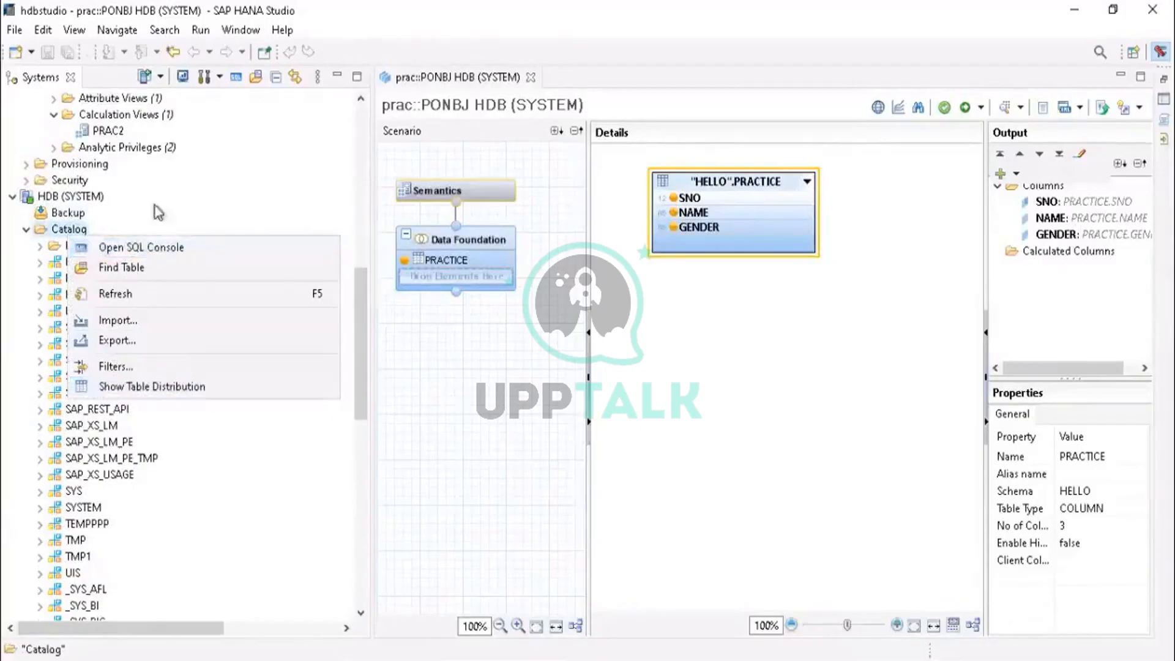
pyautogui.click(71, 196)
pyautogui.rightClick(71, 196)
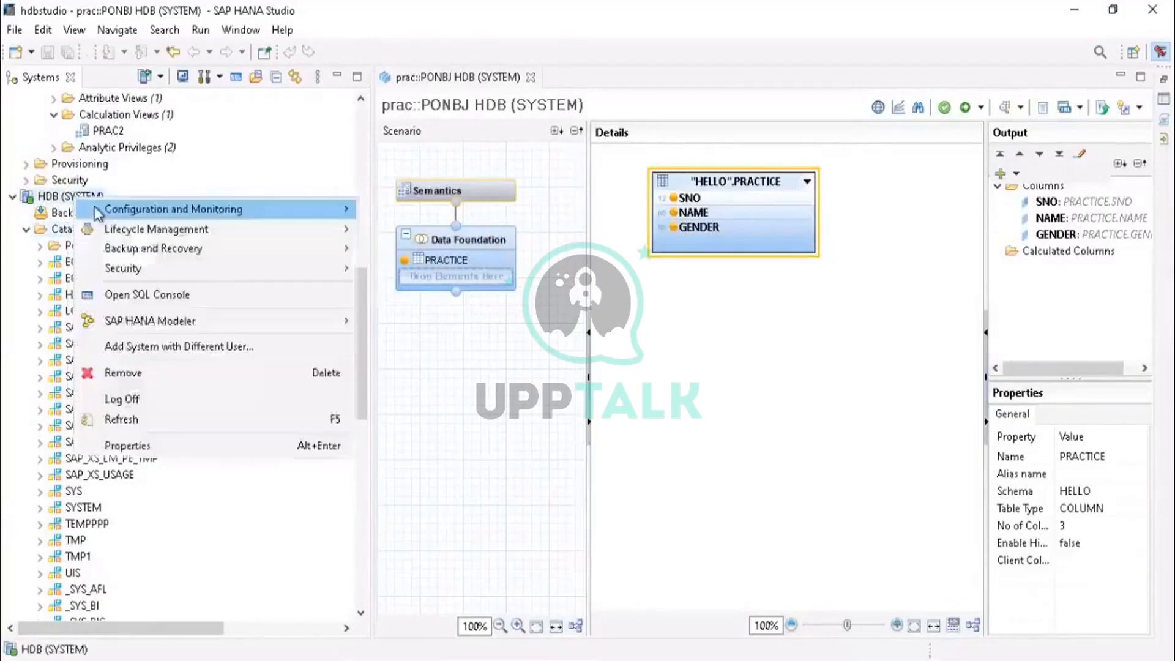
pyautogui.click(121, 419)
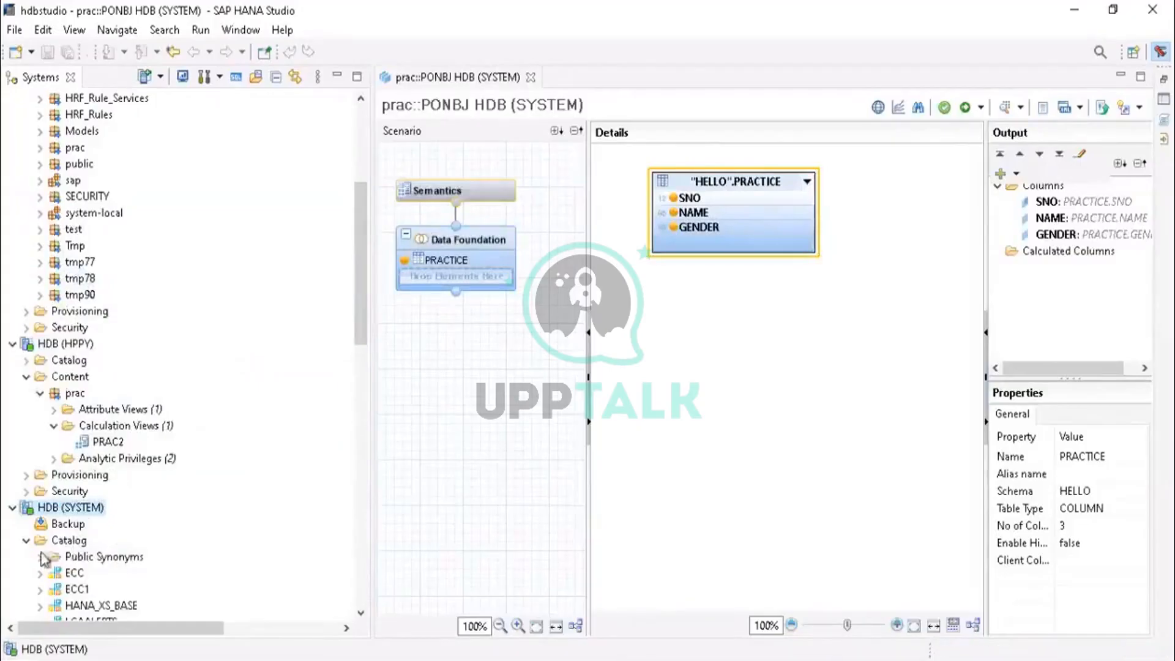
# Step: Search the refreshed systems tree for the HELLO schema that holds the PRACTICE table
pyautogui.scroll(-1, 122, 537)
pyautogui.scroll(-10, 121, 537)
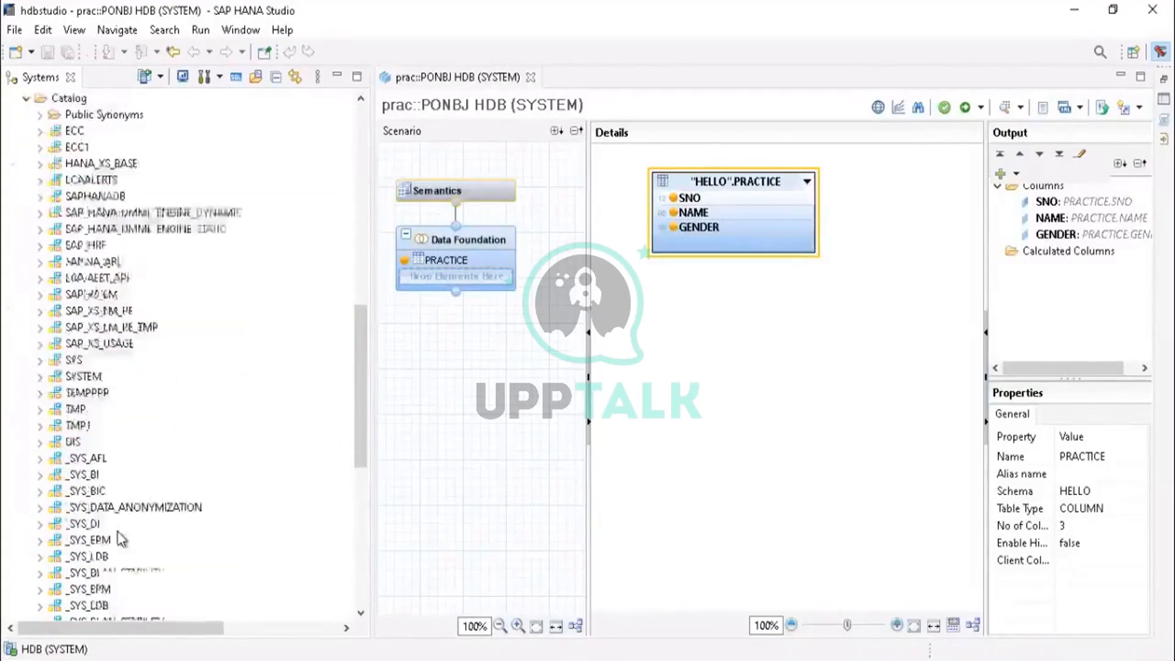
pyautogui.scroll(-3, 122, 537)
pyautogui.scroll(4, 121, 537)
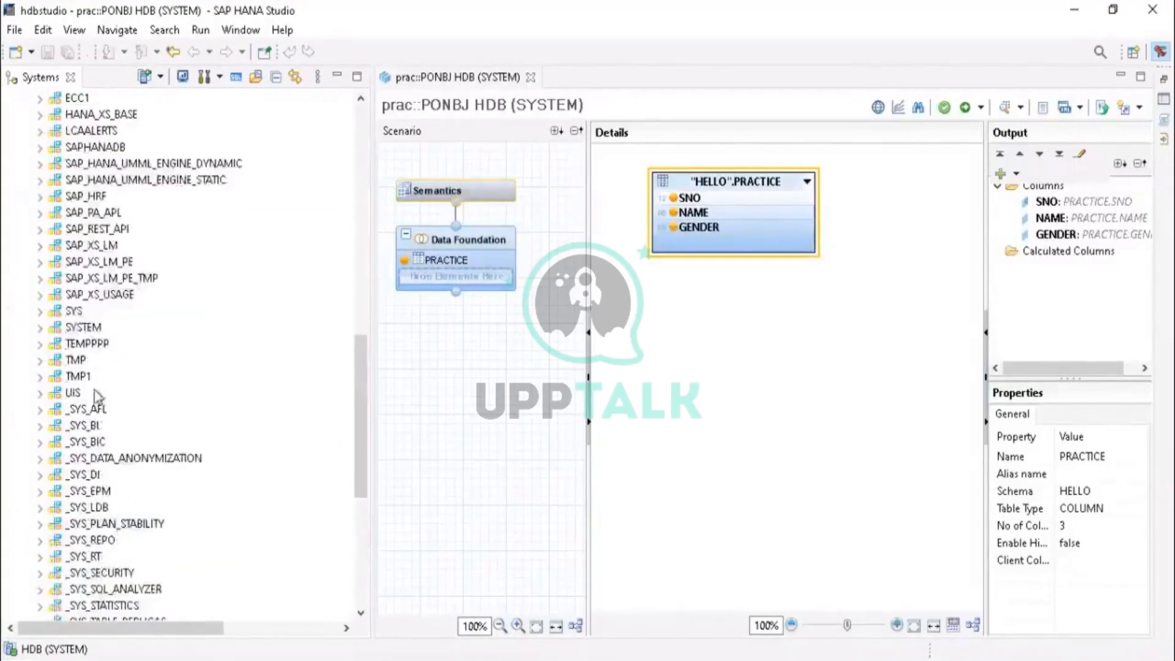
pyautogui.scroll(2, 77, 326)
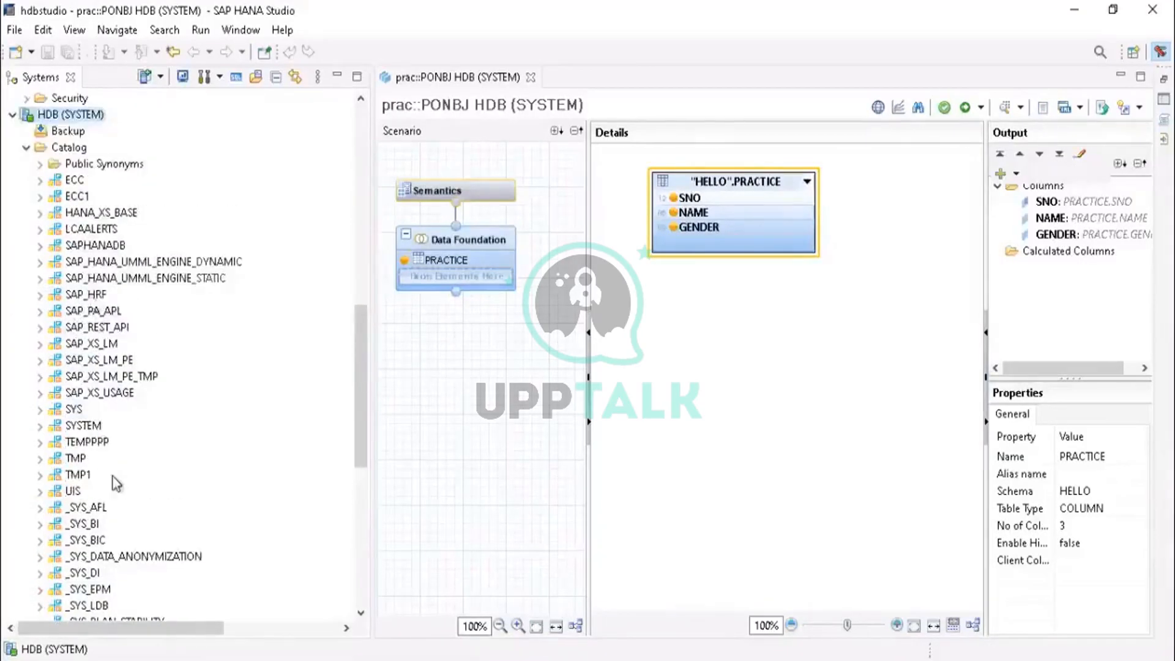
pyautogui.scroll(-5, 116, 480)
pyautogui.scroll(6, 116, 483)
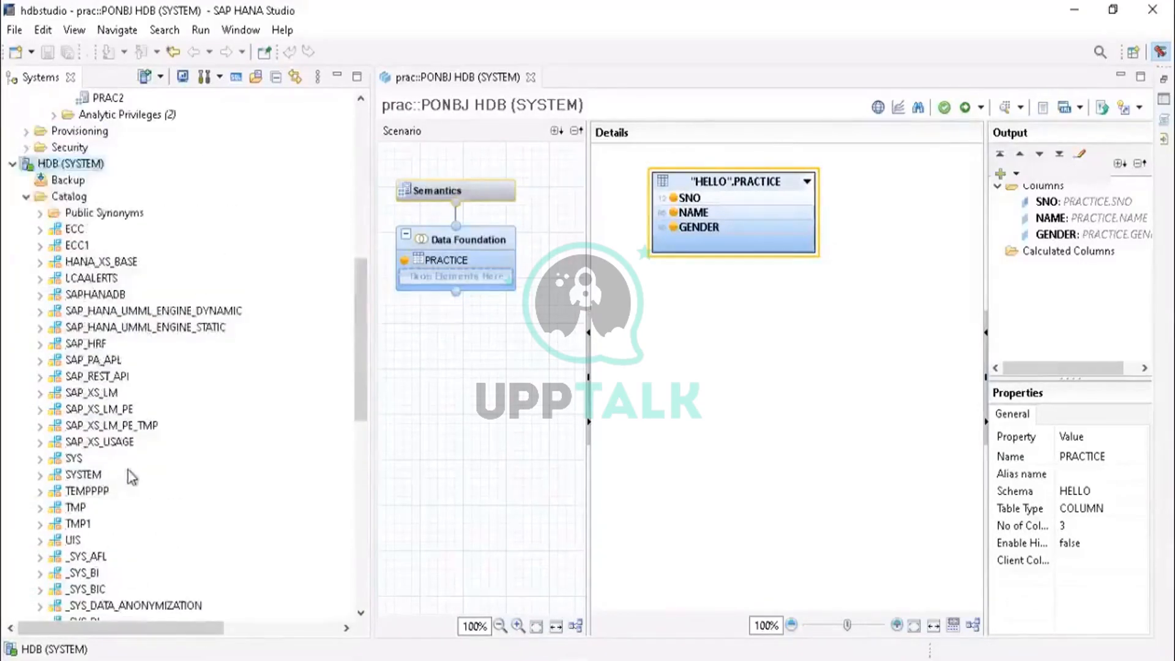
pyautogui.scroll(-15, 132, 476)
pyautogui.scroll(1, 141, 465)
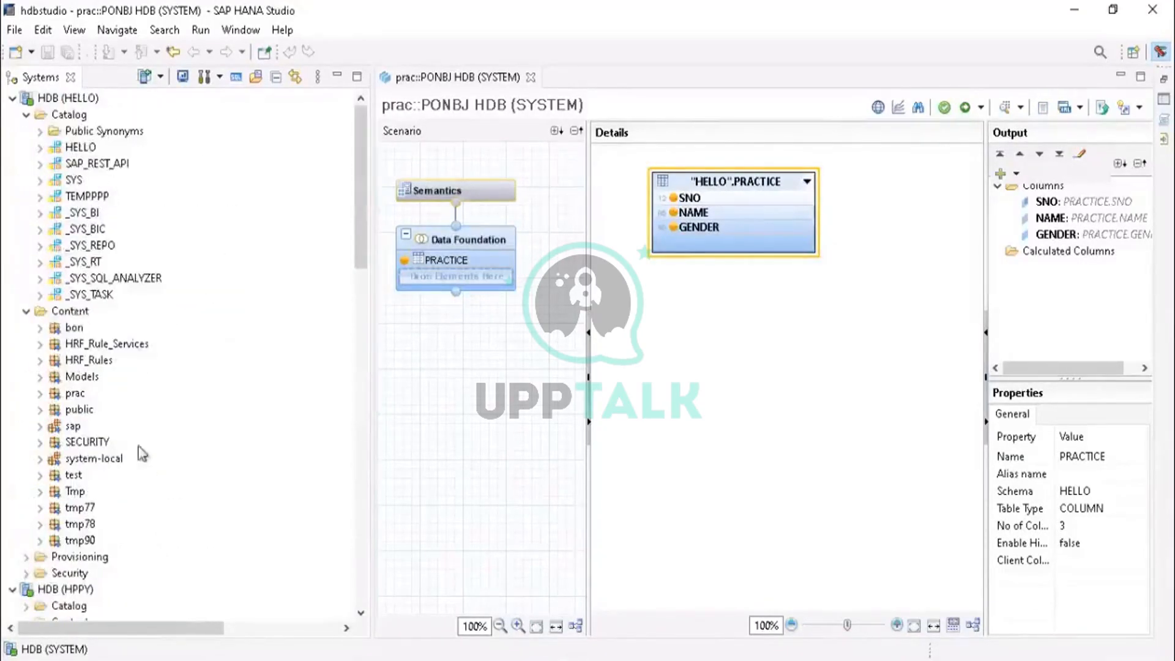
# Step: Open the definition of the PRACTICE table from the HELLO schema in the HDB (HELLO) catalog
pyautogui.click(39, 148)
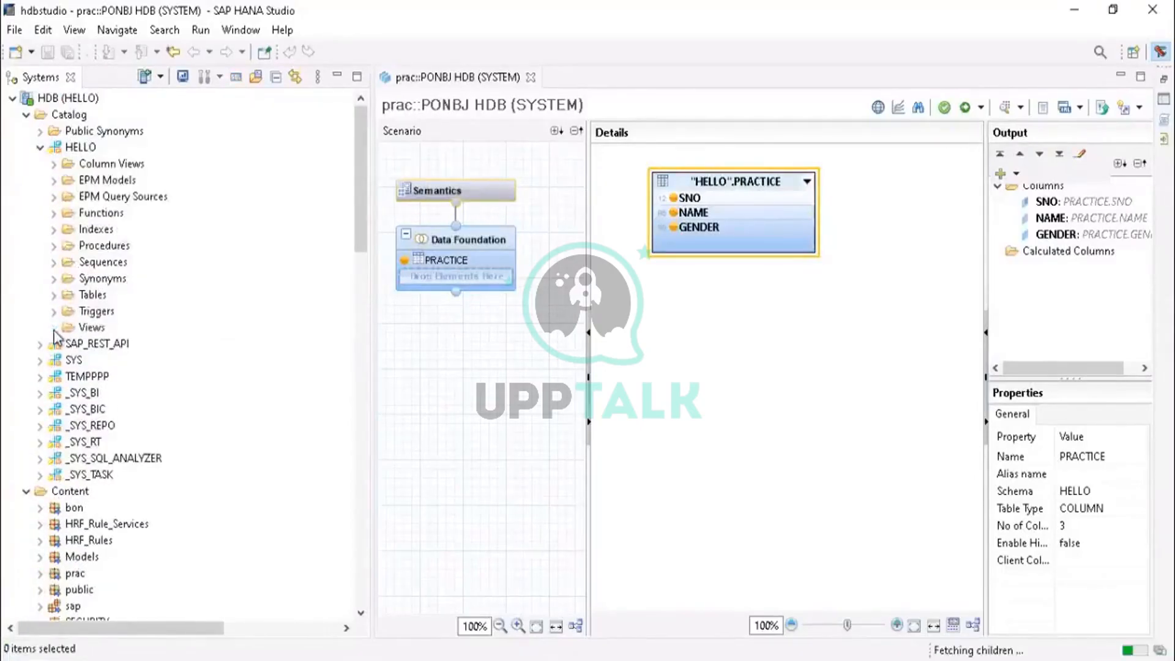
pyautogui.click(52, 296)
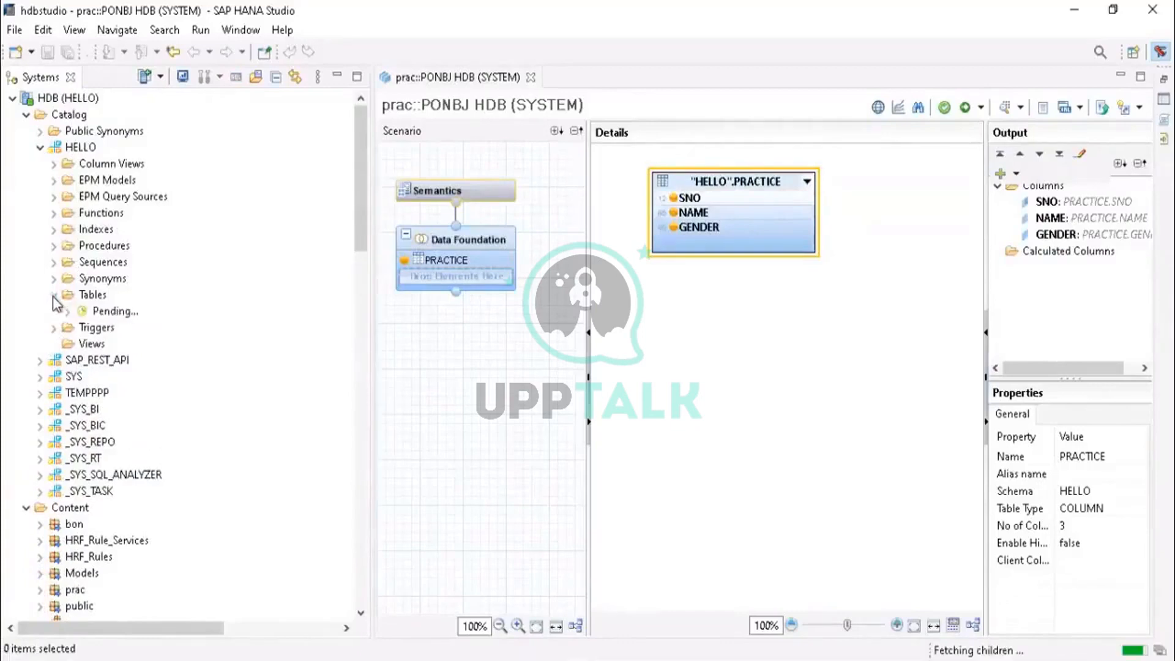
pyautogui.doubleClick(107, 313)
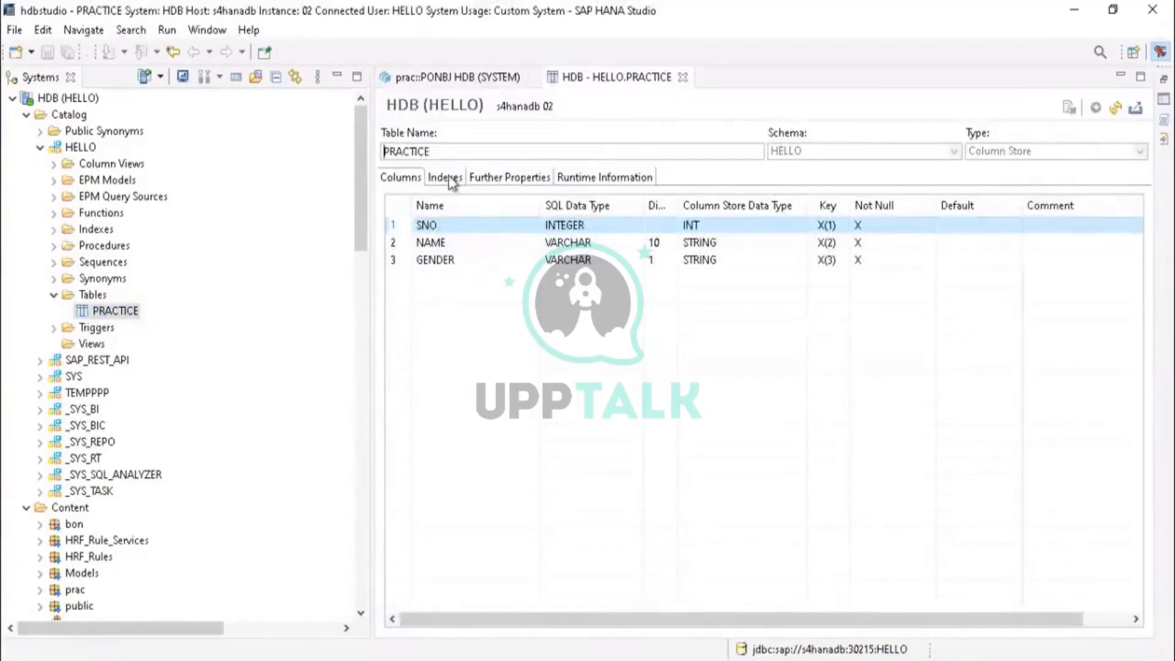
# Step: Display the content of the PRACTICE table, review its rows, and close the content view
pyautogui.rightClick(98, 311)
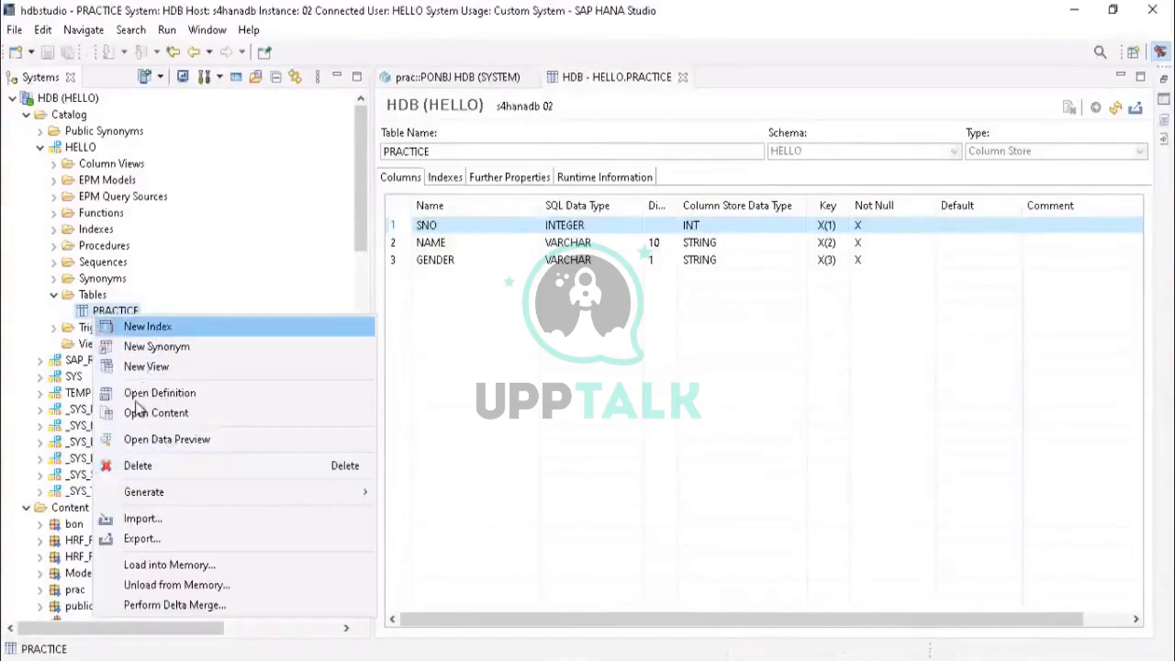
pyautogui.click(137, 418)
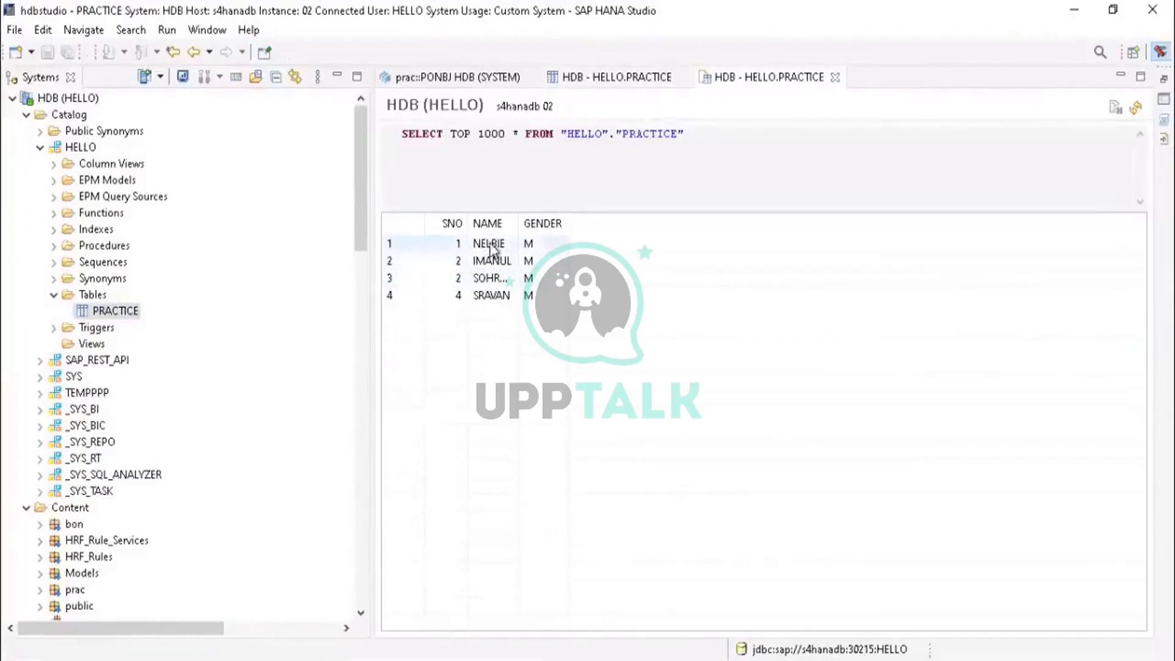
pyautogui.click(490, 261)
pyautogui.click(490, 278)
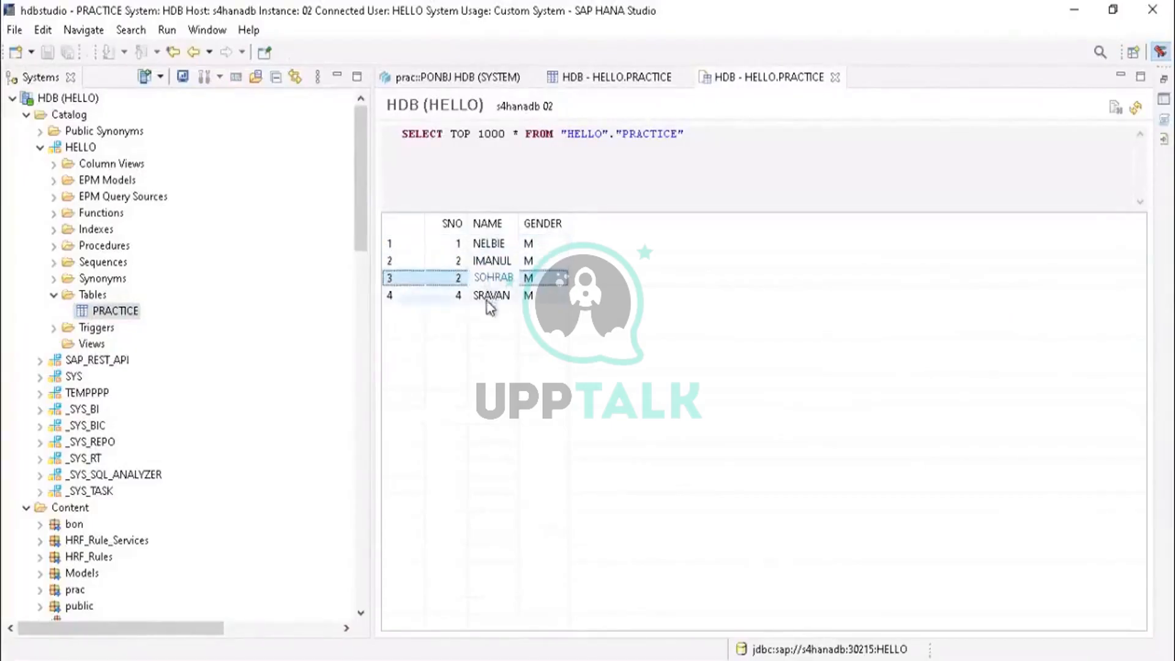
pyautogui.click(491, 295)
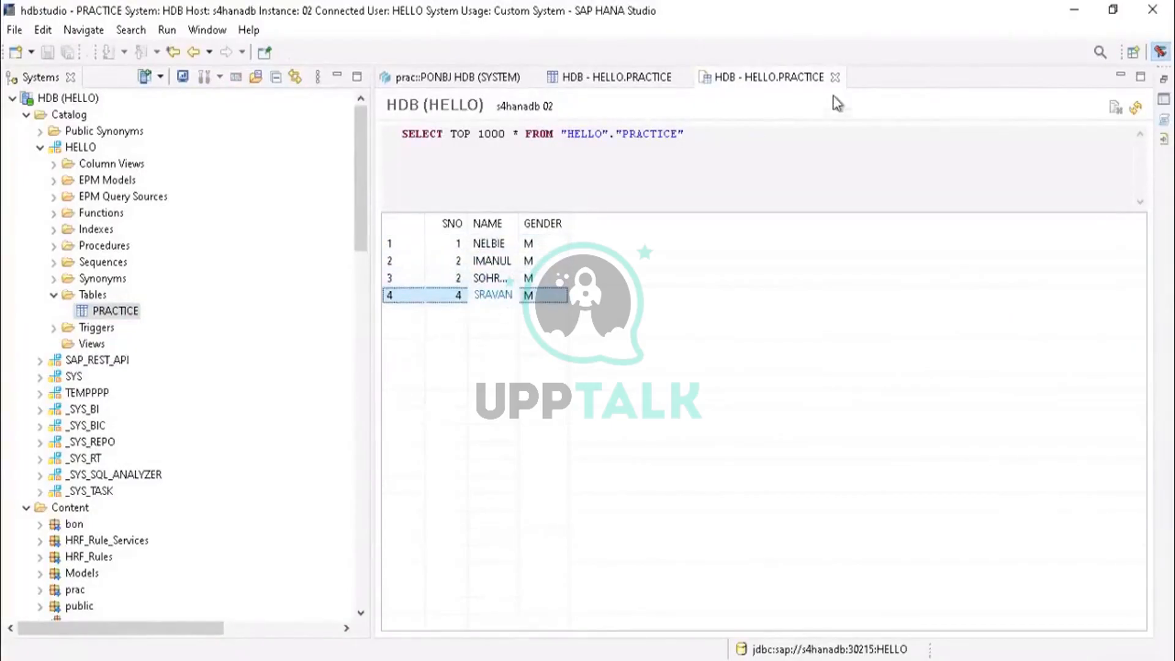
pyautogui.click(833, 78)
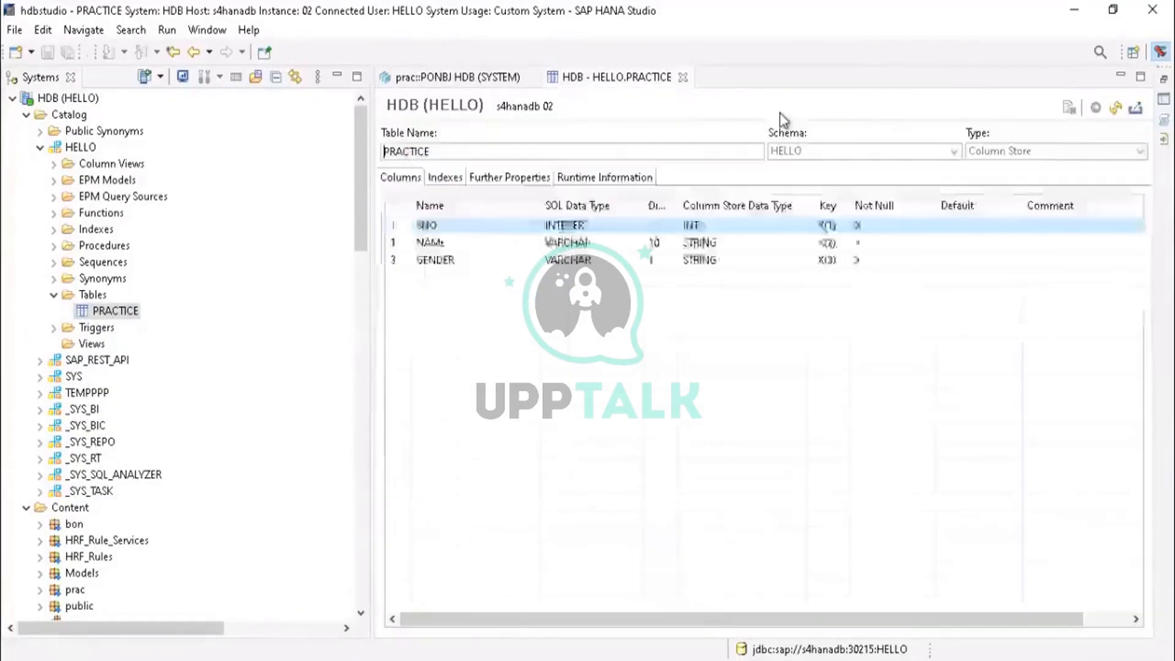
# Step: Open an SQL console for the HELLO schema and switch the on-screen keyboard to capital letters
pyautogui.click(118, 314)
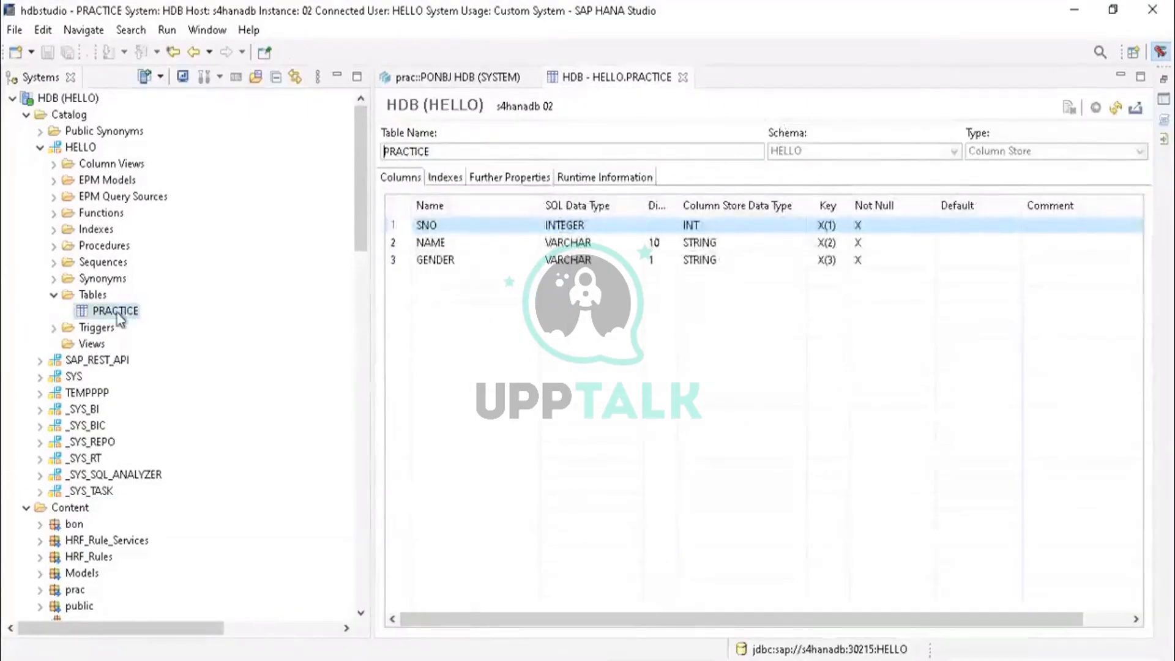
pyautogui.click(72, 148)
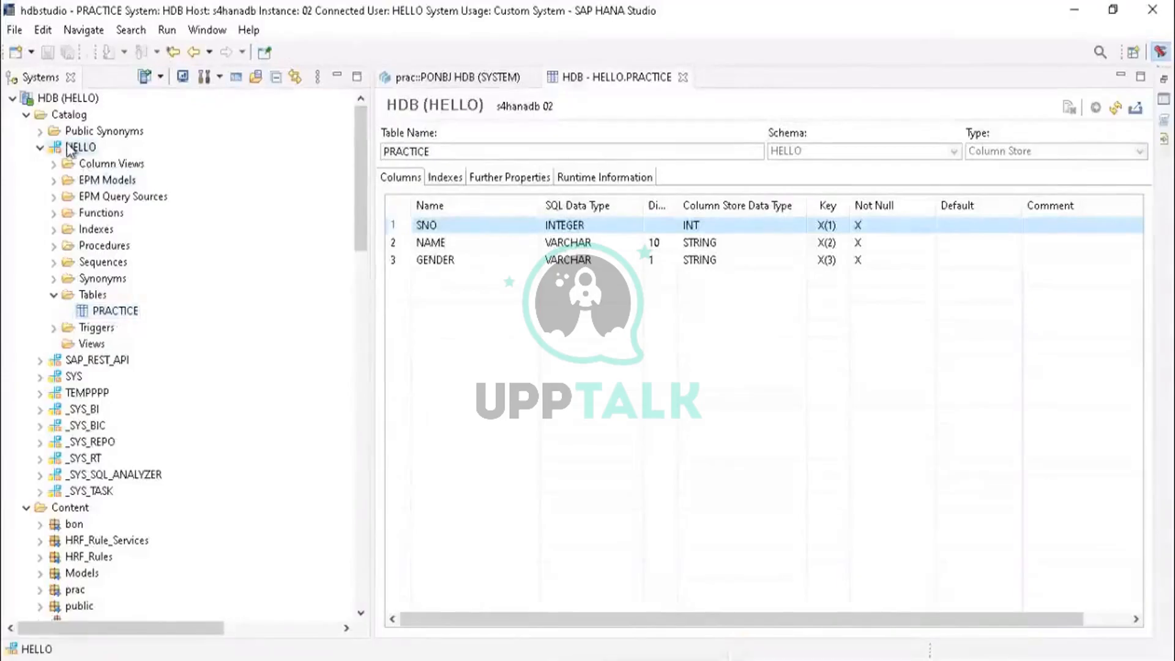
pyautogui.click(114, 311)
pyautogui.click(83, 148)
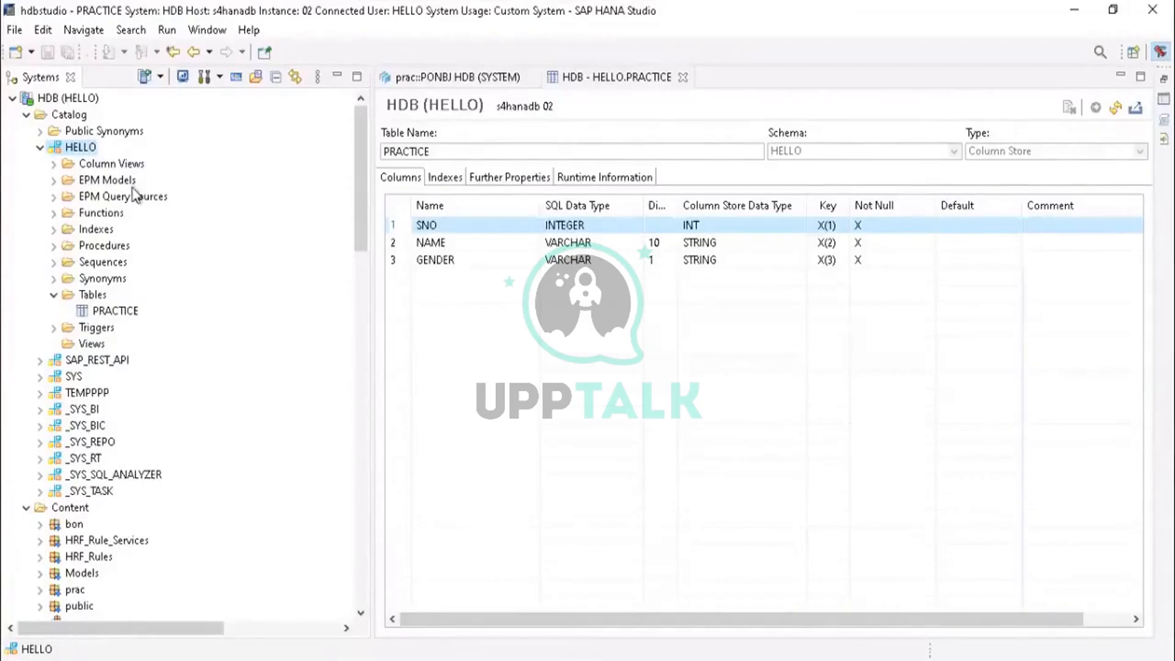
pyautogui.rightClick(76, 153)
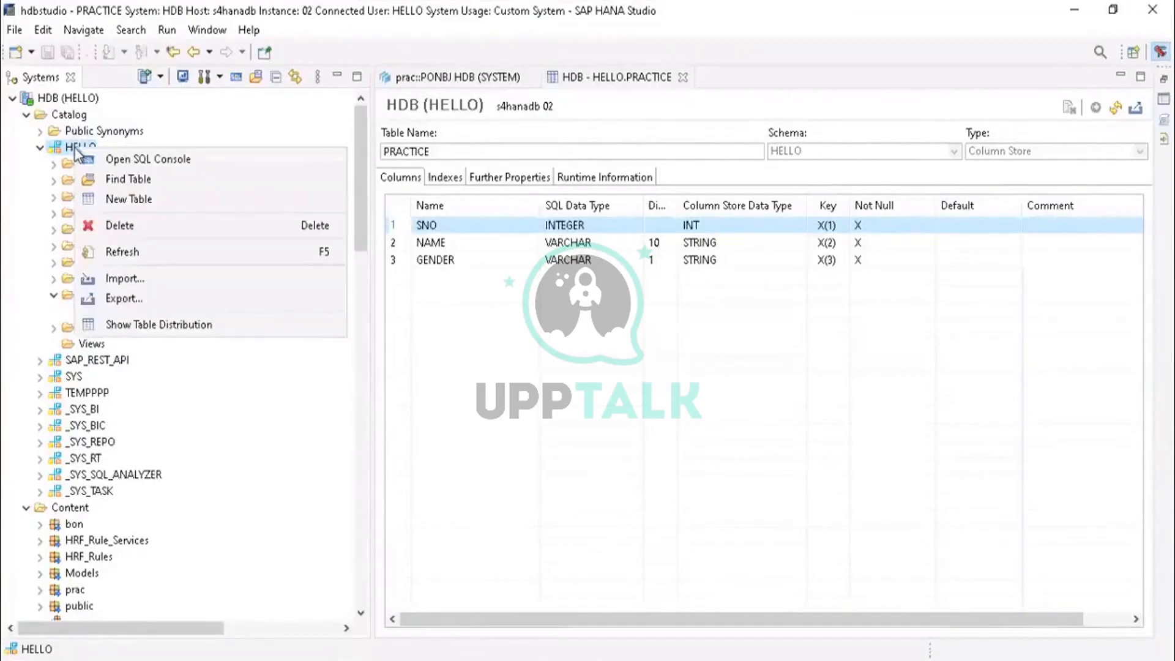
pyautogui.click(112, 163)
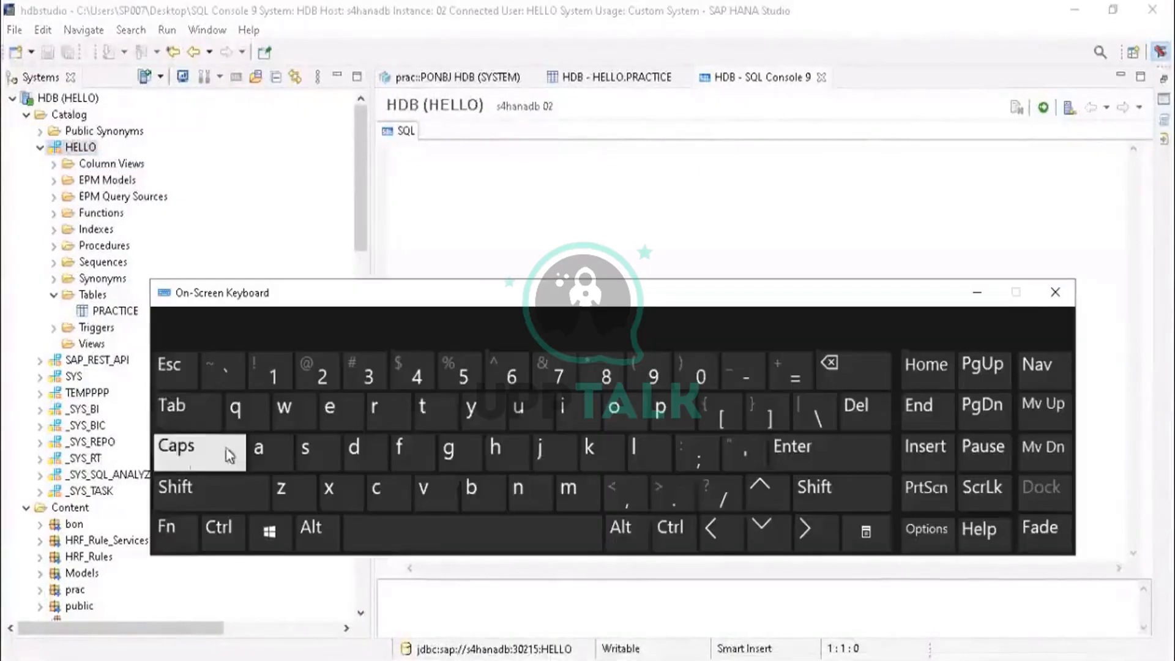
pyautogui.click(195, 457)
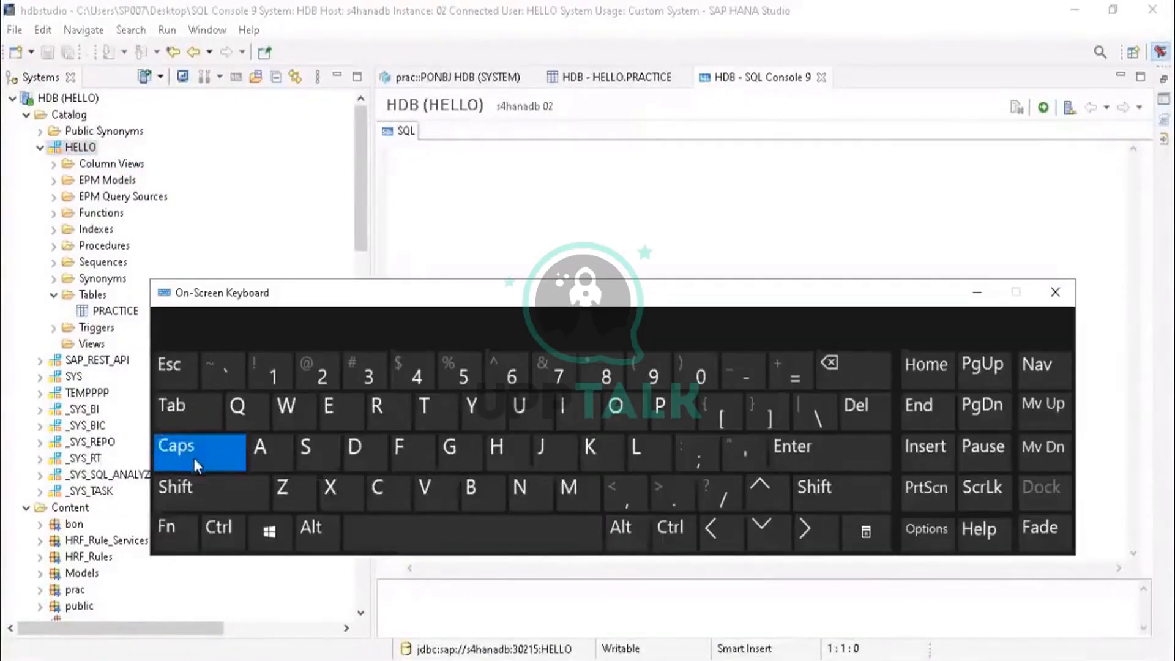
# Step: Switch the on-screen keyboard to lowercase and start the statement in the SQL console with "grant select"
pyautogui.click(193, 458)
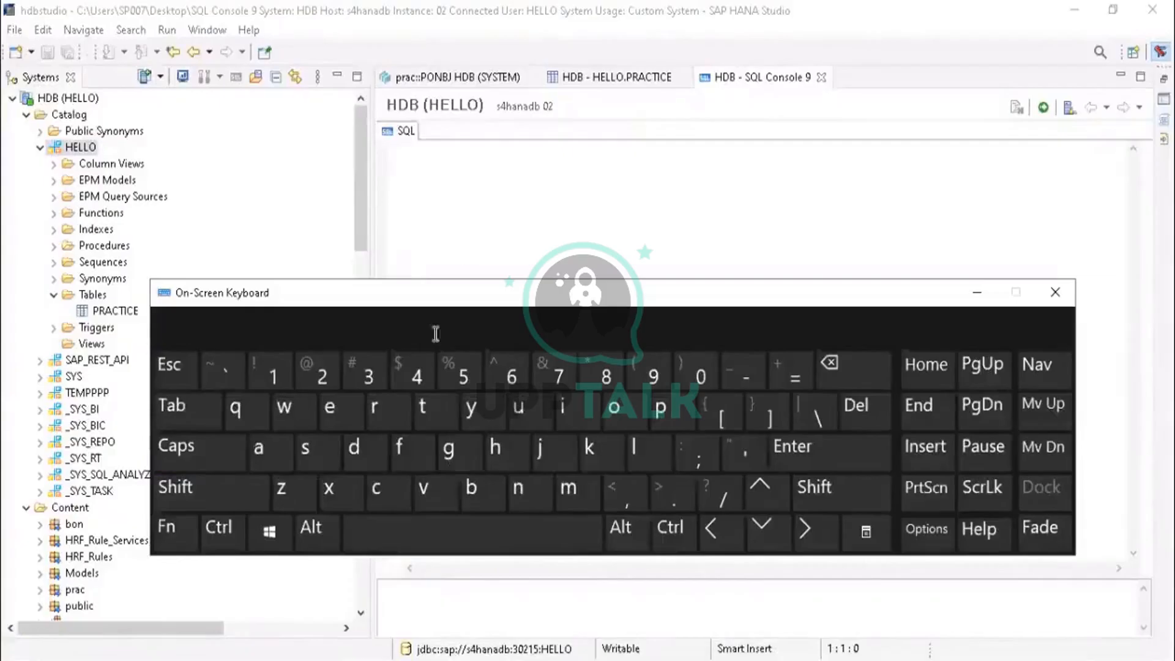
pyautogui.click(436, 265)
pyautogui.click(450, 452)
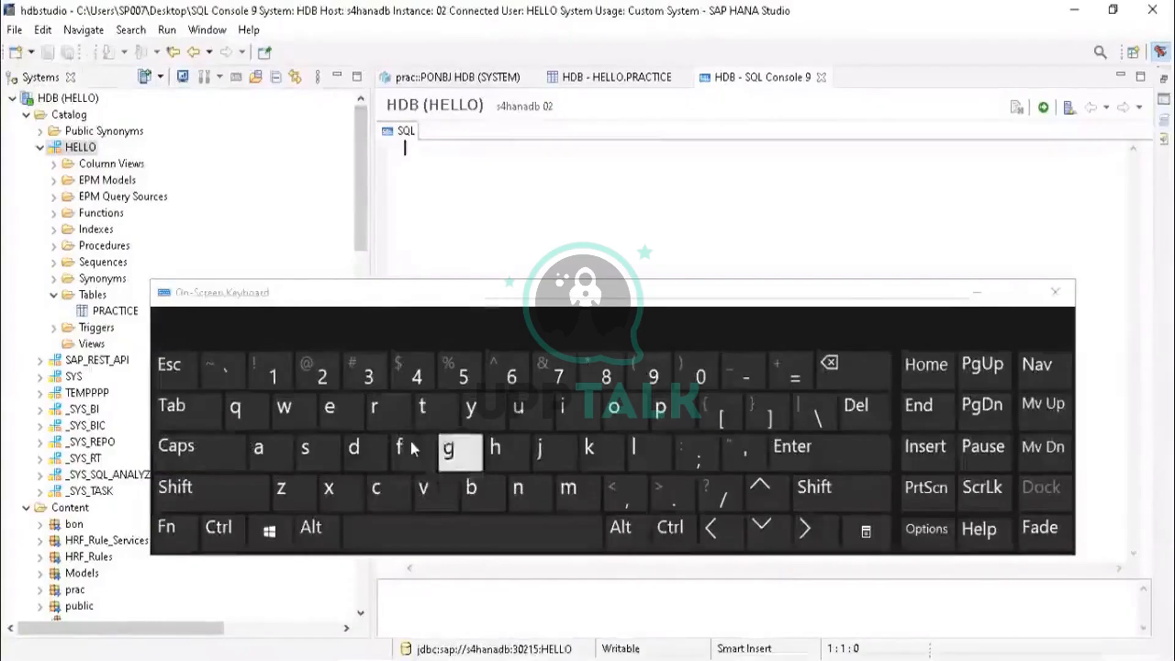
pyautogui.click(377, 410)
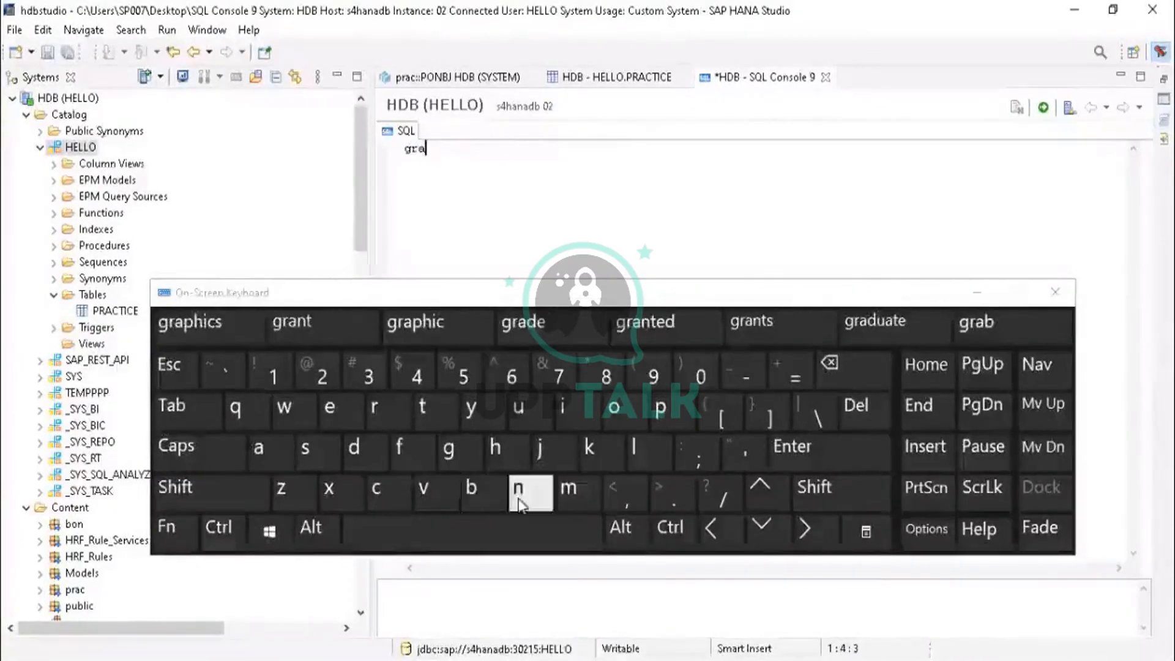
pyautogui.click(518, 488)
pyautogui.click(422, 406)
pyautogui.click(431, 525)
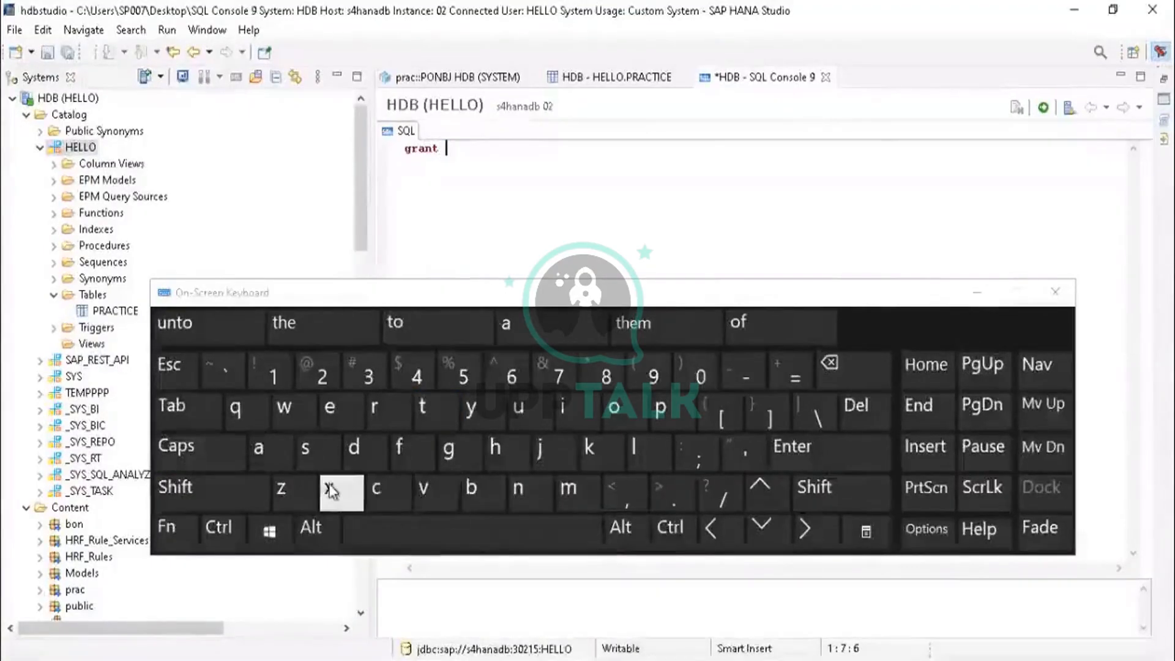
pyautogui.click(308, 447)
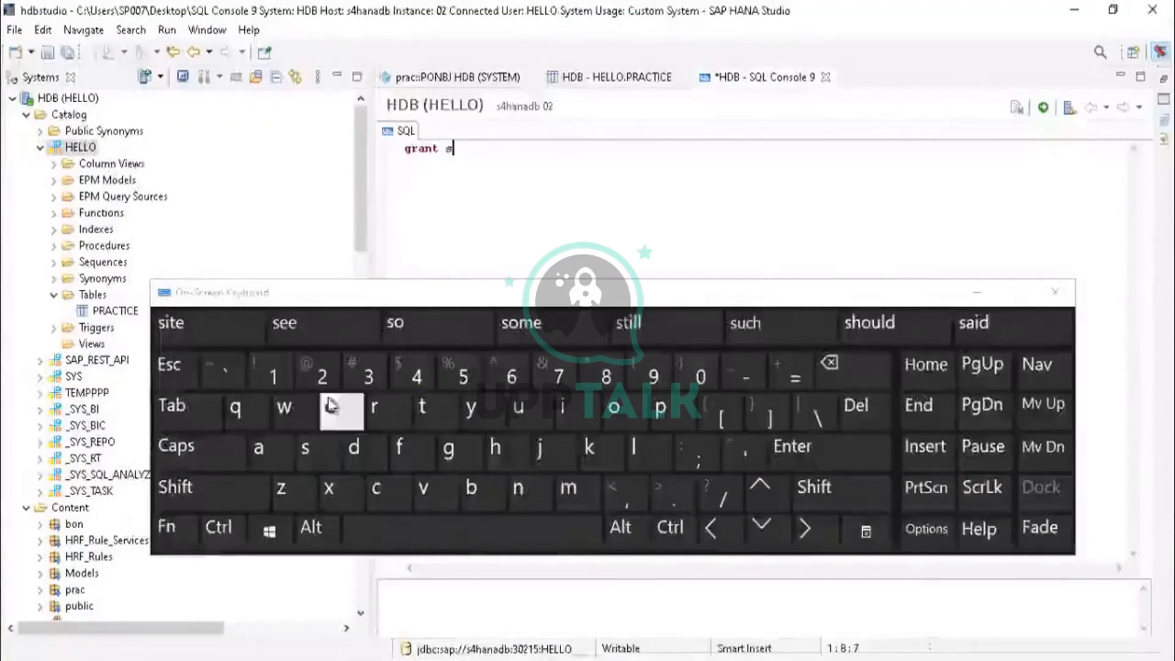
pyautogui.click(334, 409)
pyautogui.click(634, 447)
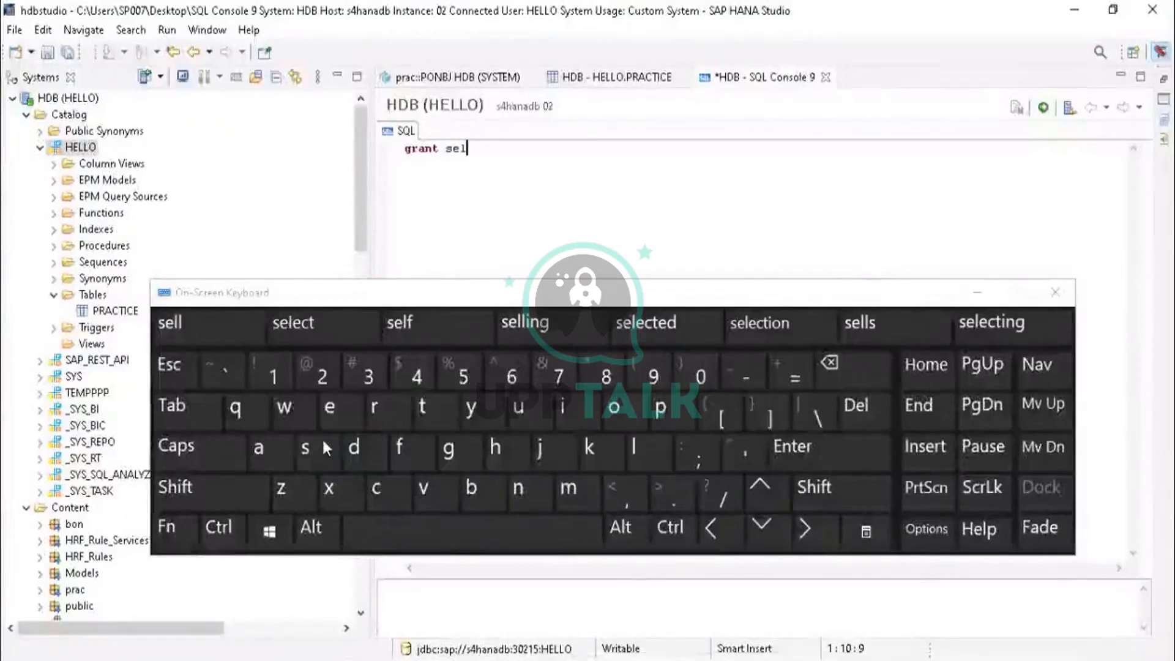
pyautogui.click(331, 407)
pyautogui.click(377, 505)
pyautogui.click(439, 418)
pyautogui.click(447, 532)
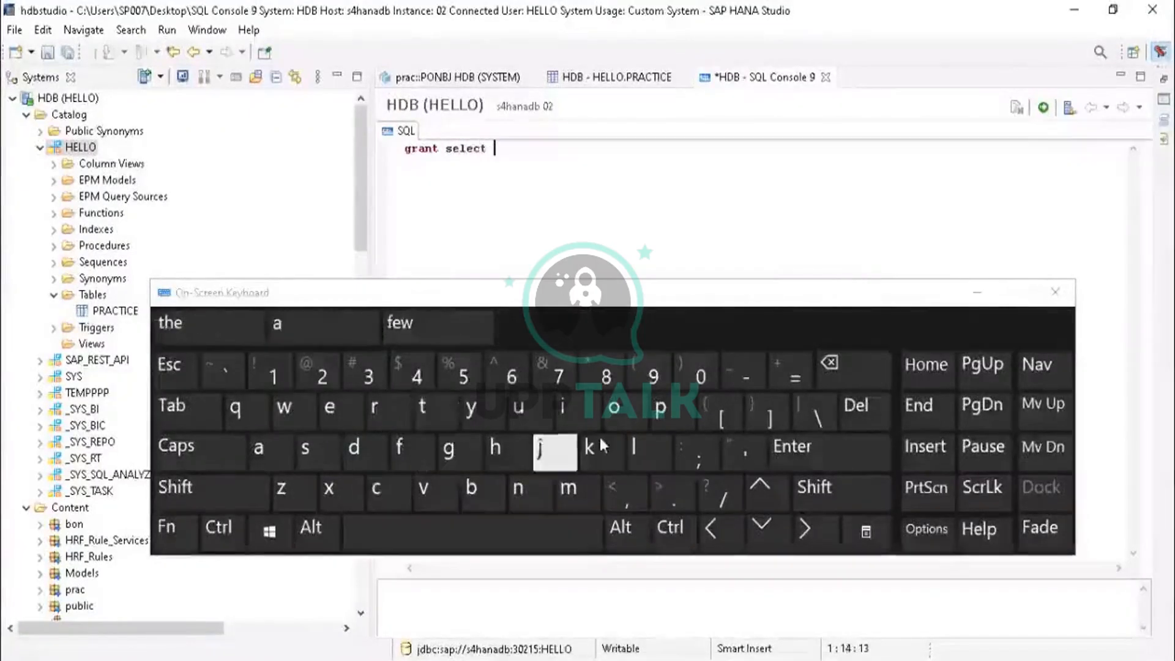
# Step: Continue the SQL statement with "on schema" to target a whole schema
pyautogui.click(614, 419)
pyautogui.click(514, 493)
pyautogui.click(440, 530)
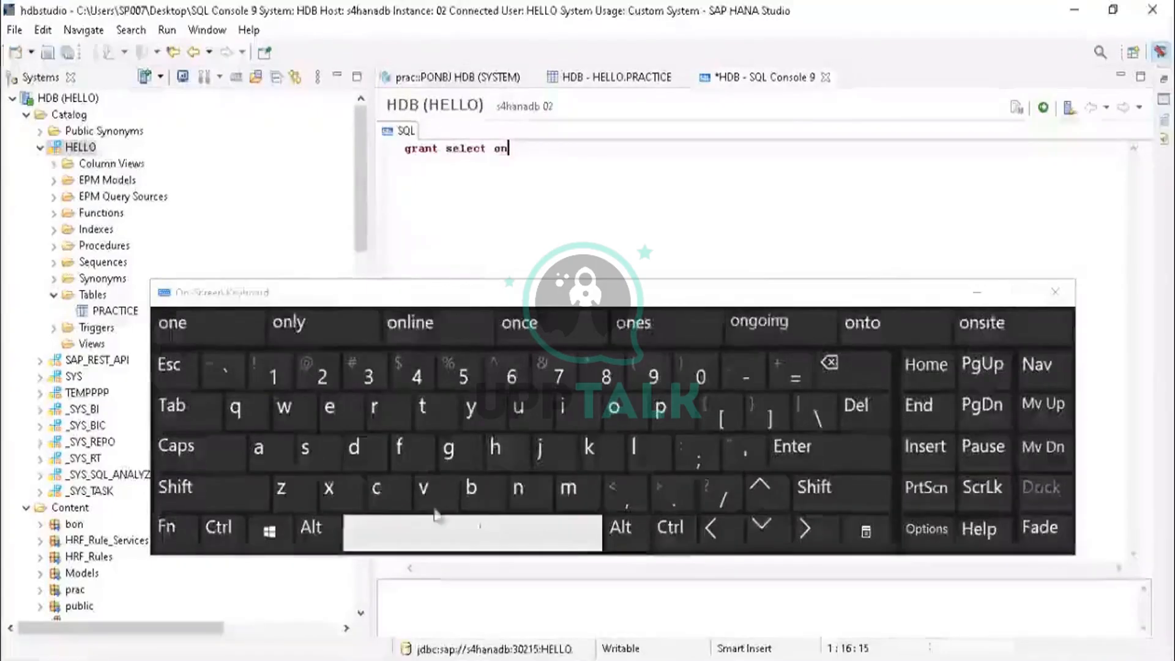
pyautogui.click(325, 456)
pyautogui.click(376, 489)
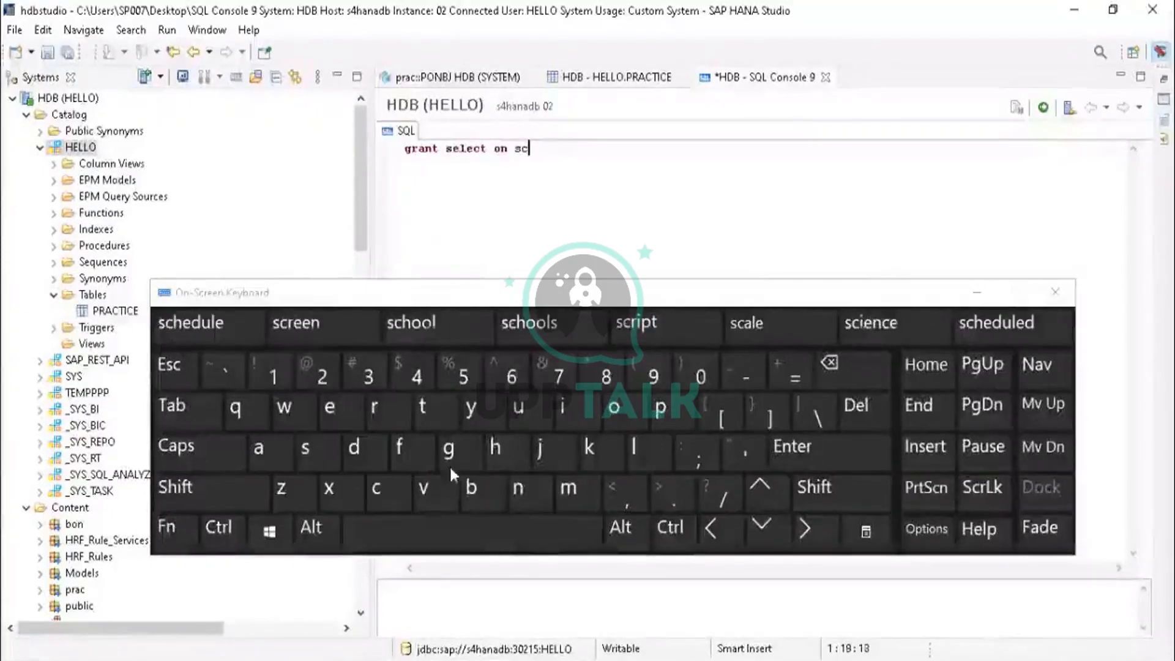
pyautogui.click(512, 459)
pyautogui.click(330, 407)
pyautogui.click(568, 488)
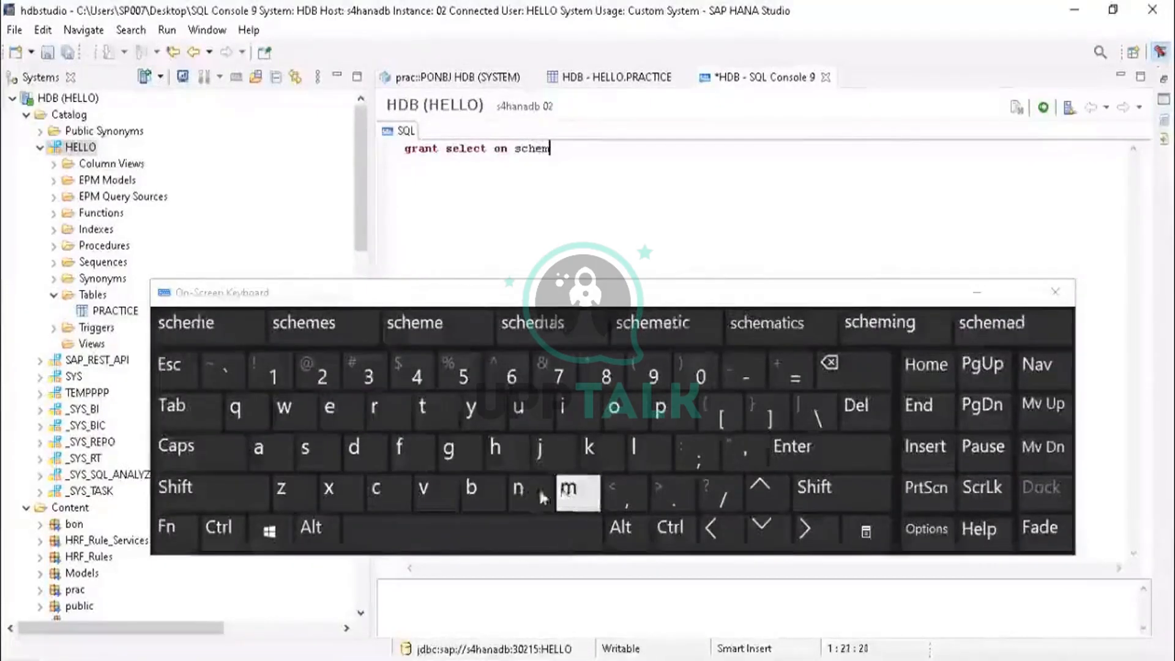
pyautogui.click(257, 453)
pyautogui.click(453, 529)
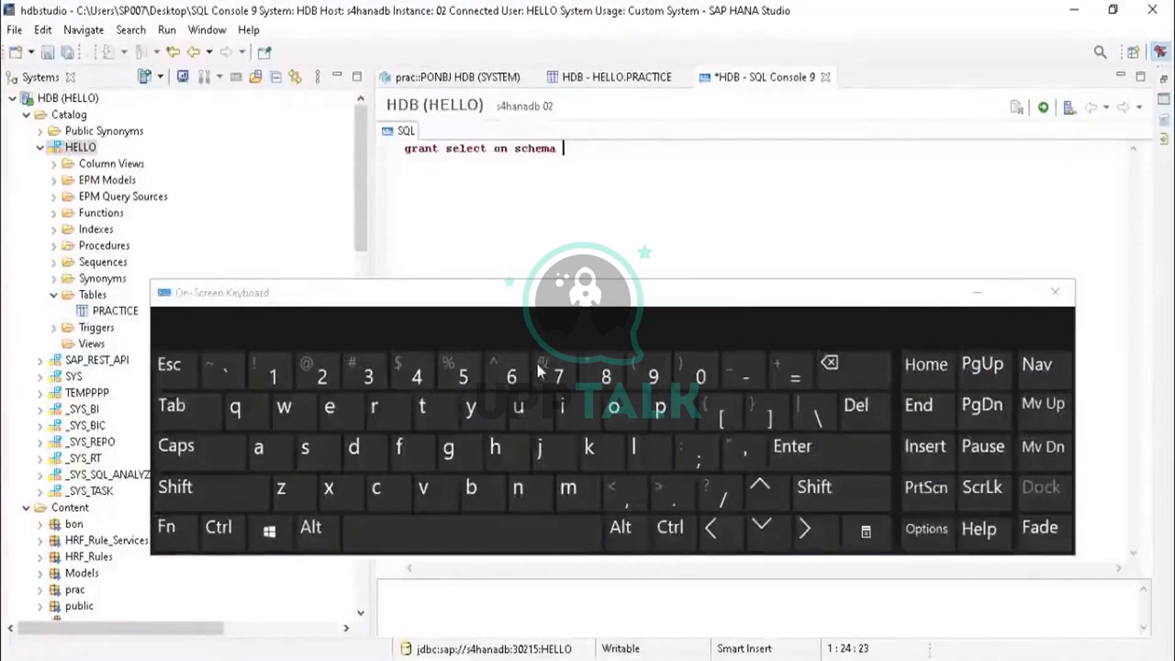
# Step: Name the schema HELLO in capitals and add the lowercase keyword "to" to the grant statement
pyautogui.click(219, 461)
pyautogui.click(503, 462)
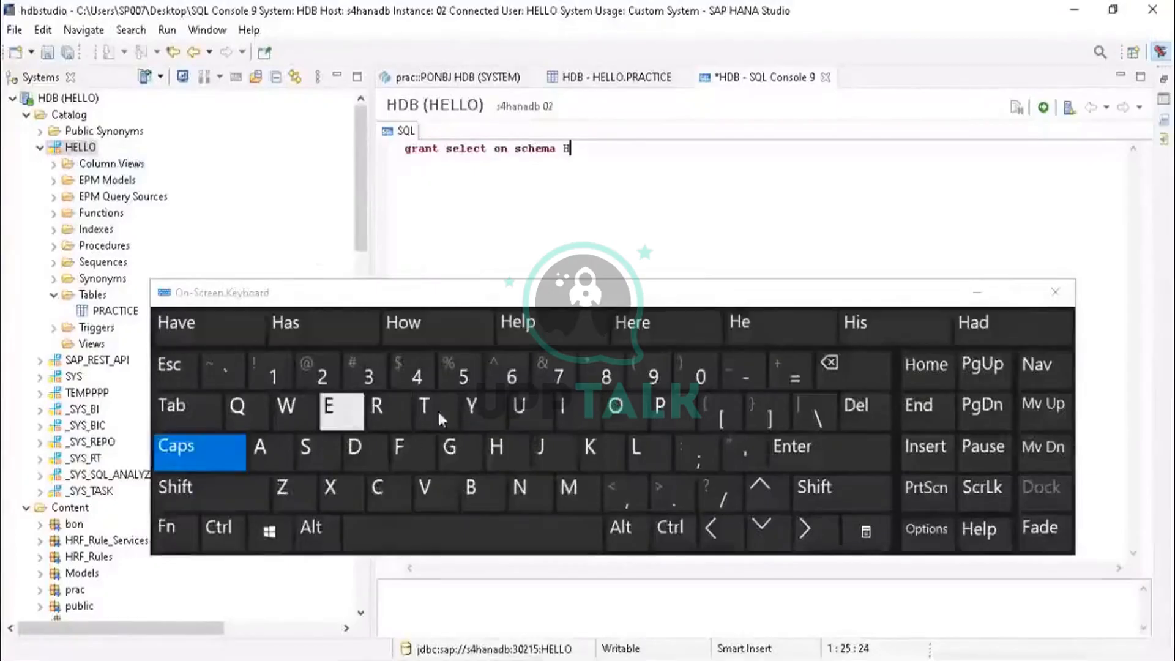
pyautogui.click(331, 411)
pyautogui.click(659, 442)
pyautogui.click(659, 444)
pyautogui.click(614, 406)
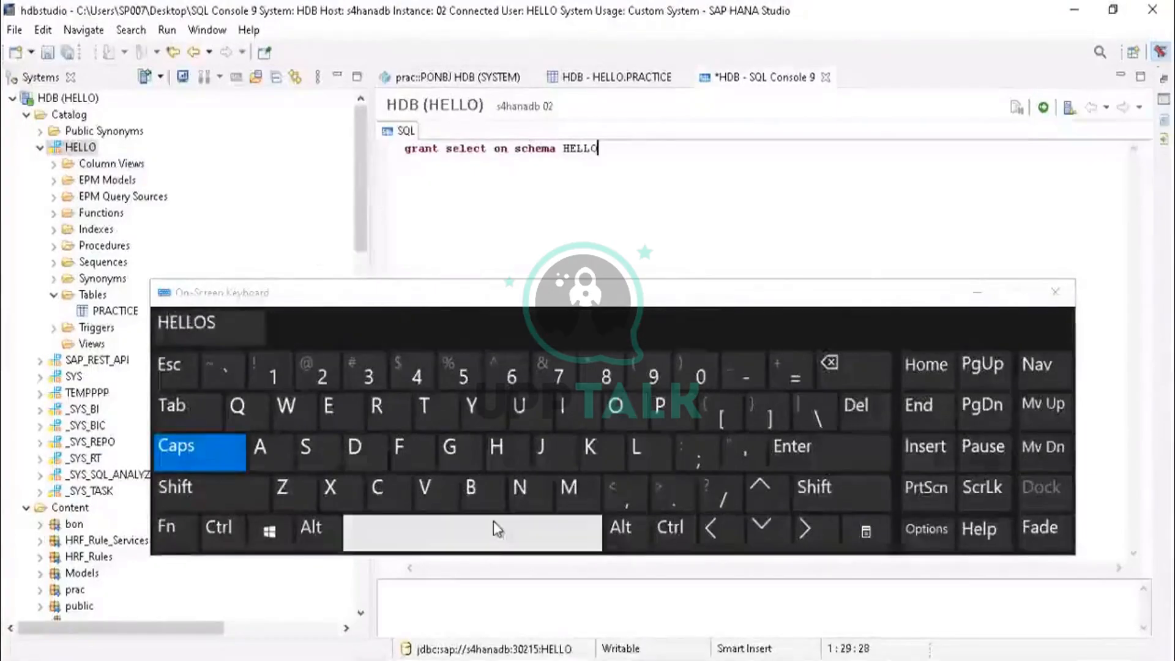
pyautogui.click(490, 520)
pyautogui.click(215, 464)
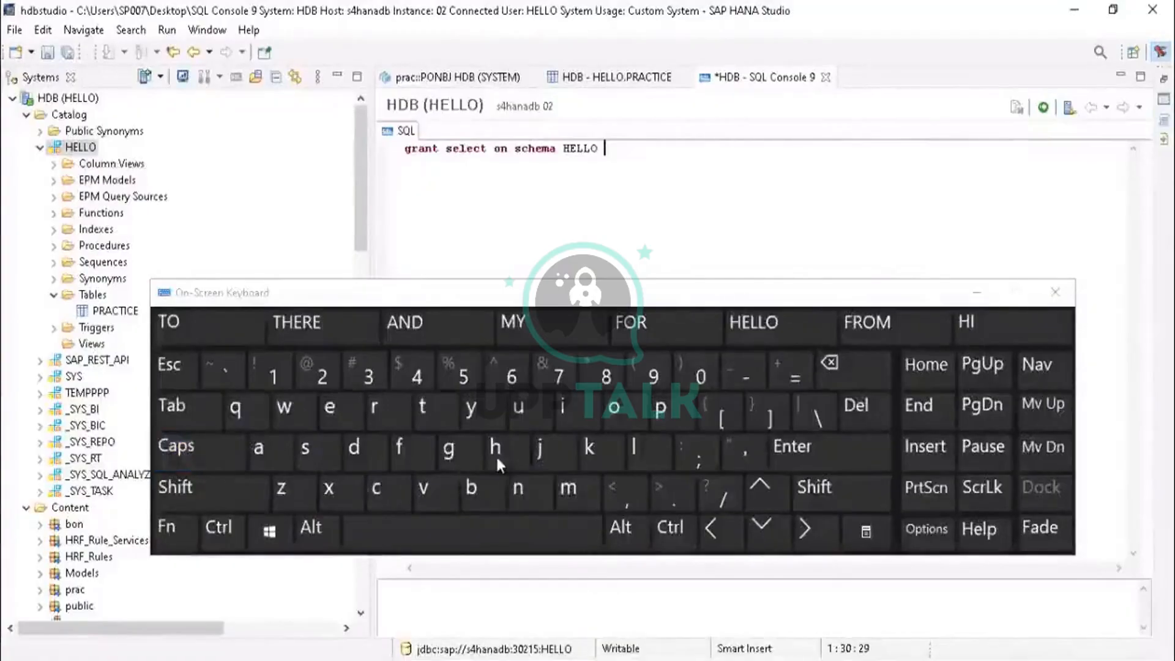
pyautogui.click(429, 409)
pyautogui.click(613, 408)
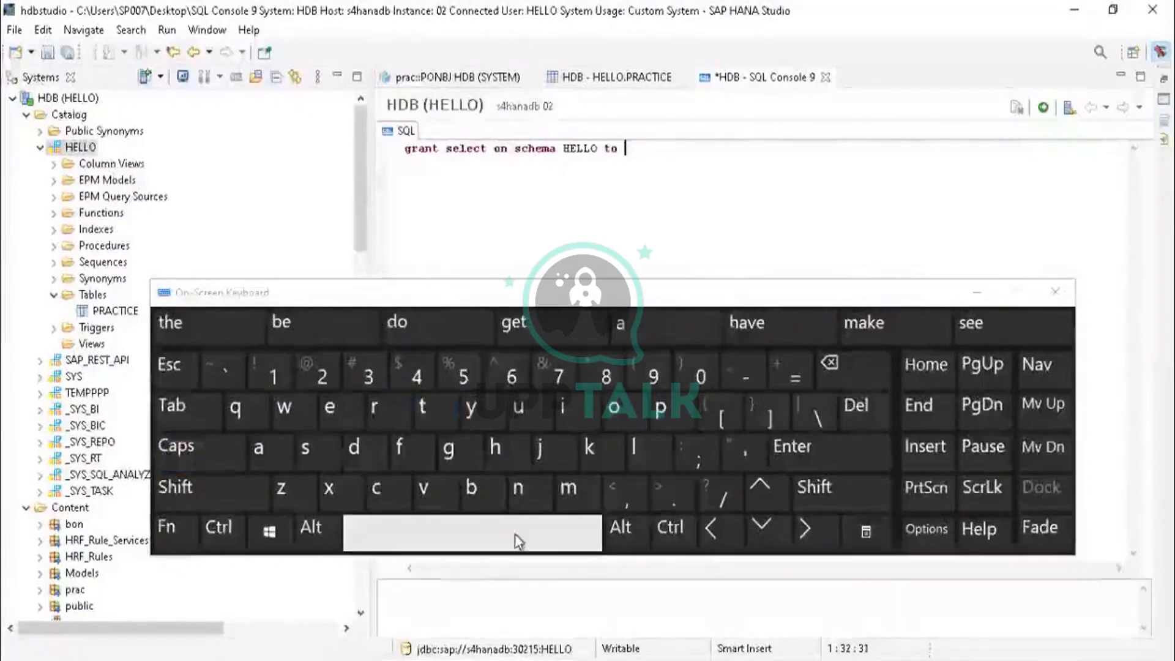
pyautogui.click(516, 533)
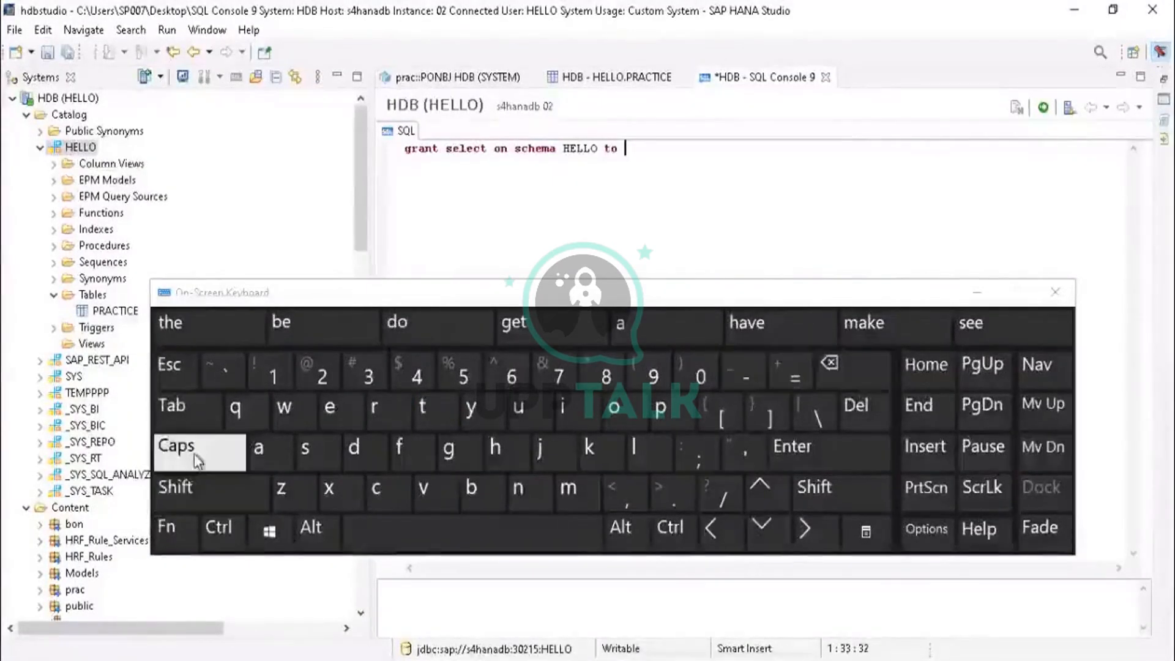
# Step: Enter _sys_repo as the user who receives the select privilege
pyautogui.click(189, 487)
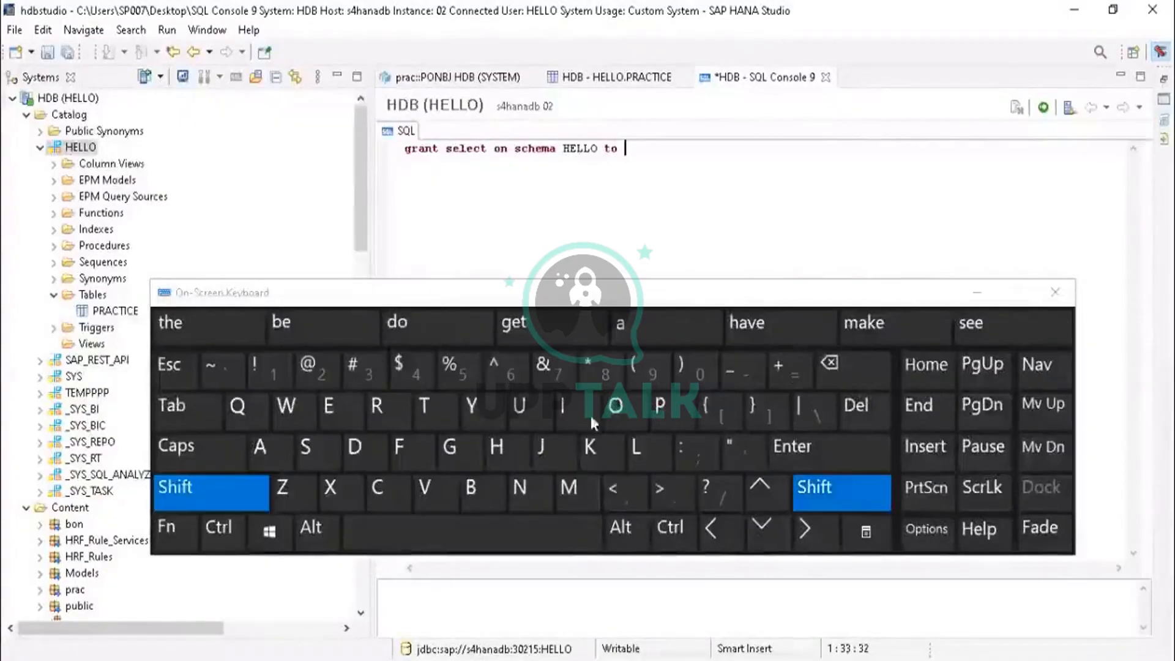
pyautogui.click(730, 375)
pyautogui.click(318, 450)
pyautogui.click(471, 407)
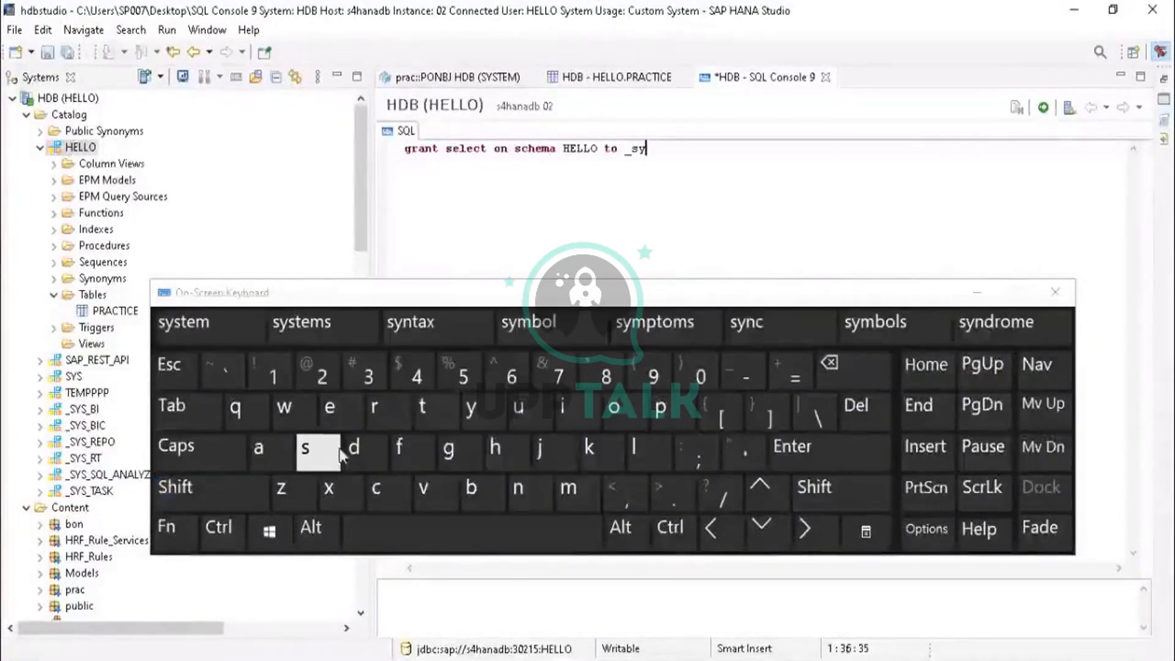
pyautogui.click(333, 450)
pyautogui.click(223, 497)
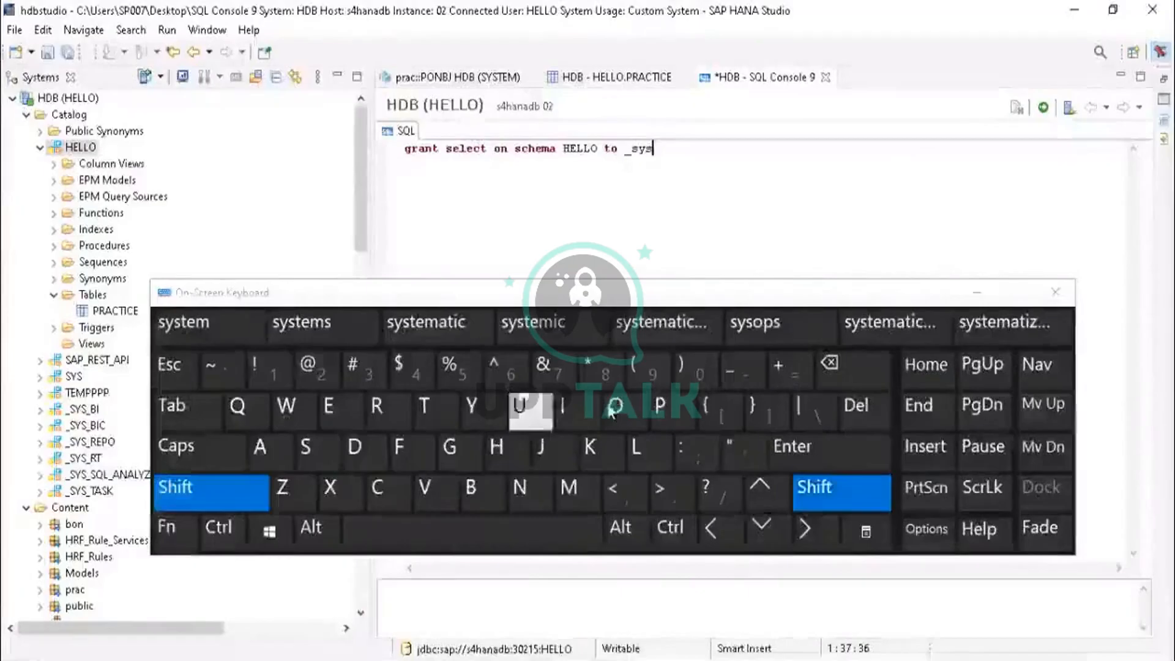
pyautogui.click(733, 372)
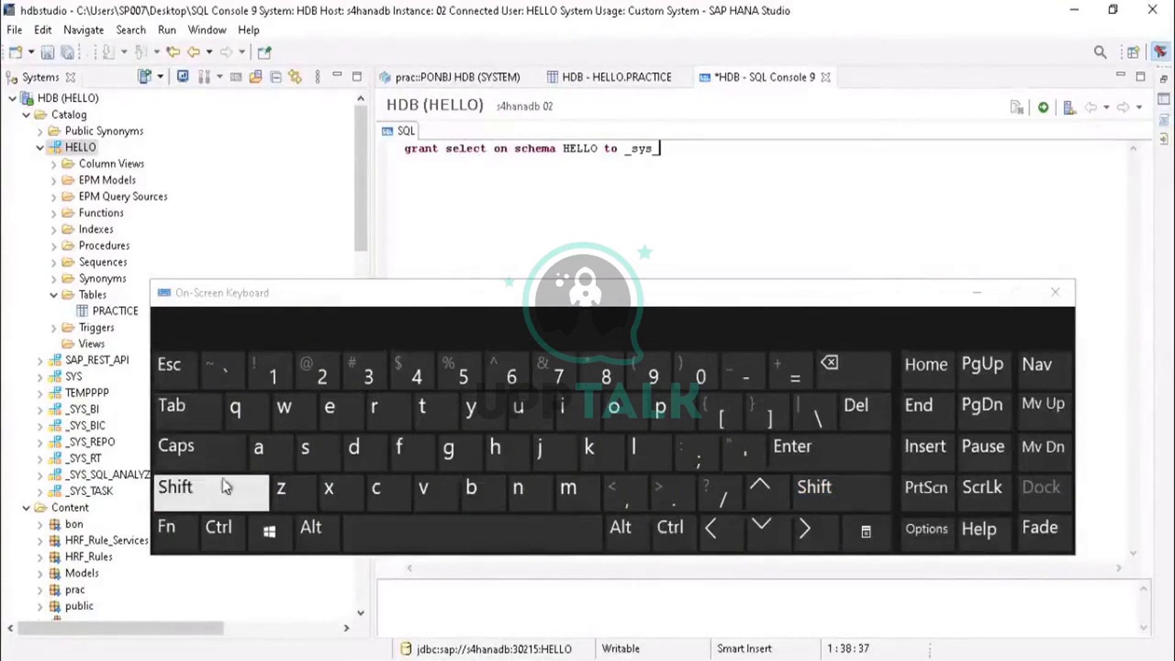
pyautogui.click(379, 408)
pyautogui.click(329, 408)
pyautogui.click(664, 411)
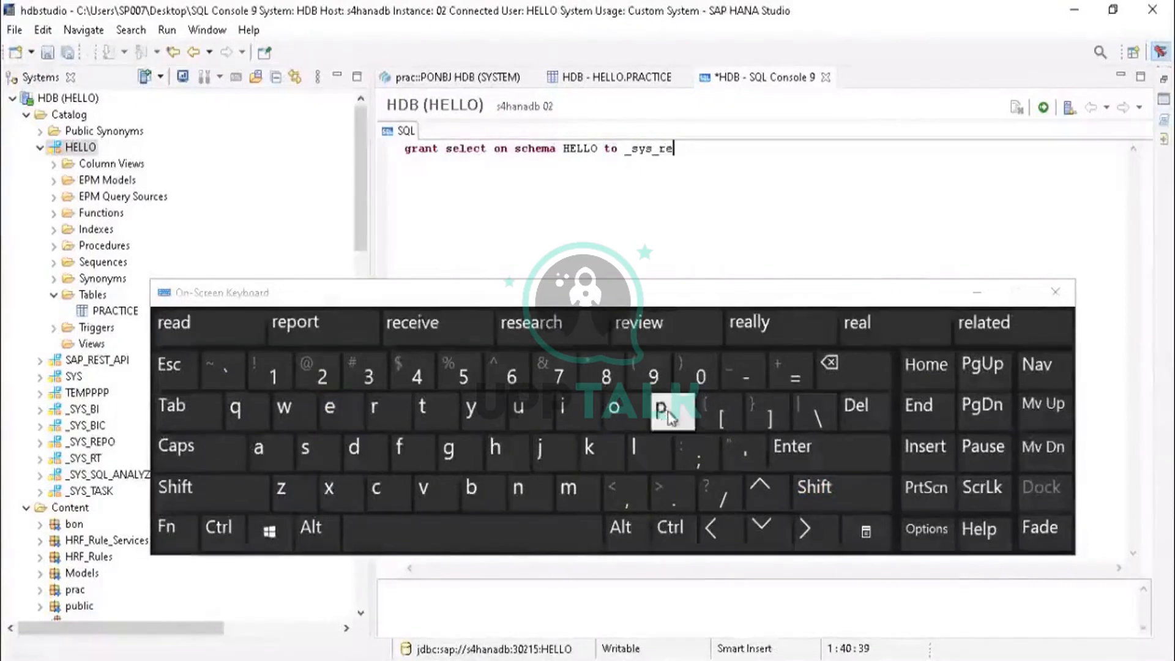
pyautogui.click(614, 410)
pyautogui.click(507, 546)
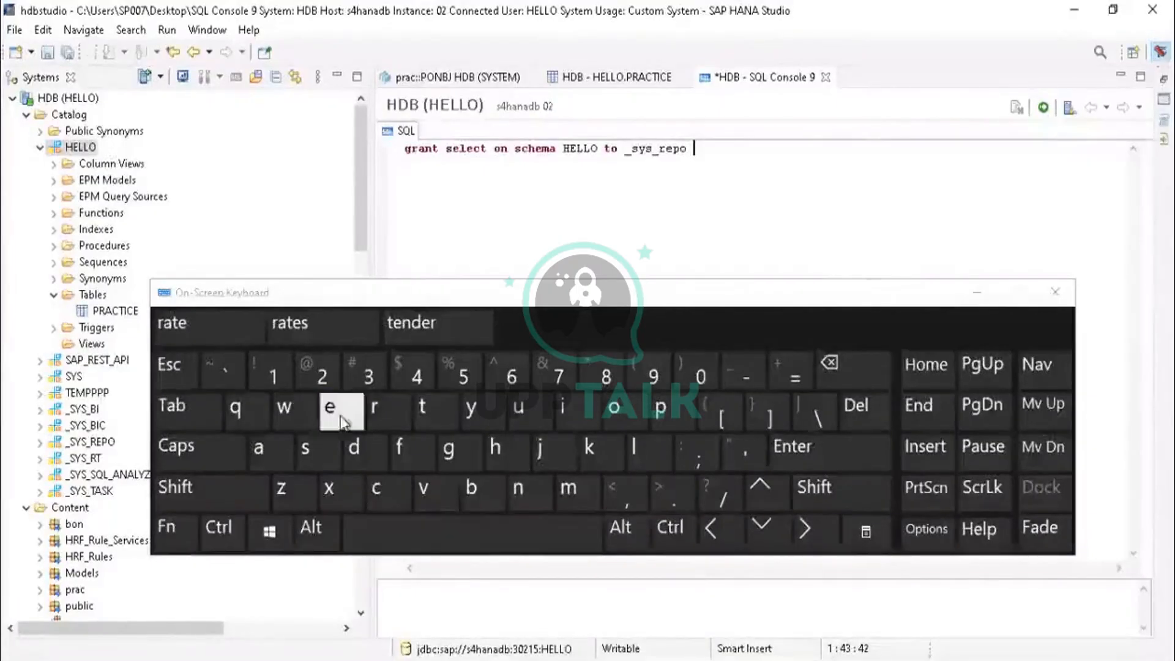
# Step: Complete the grant statement with the clause "with grant option"
pyautogui.click(313, 409)
pyautogui.click(575, 410)
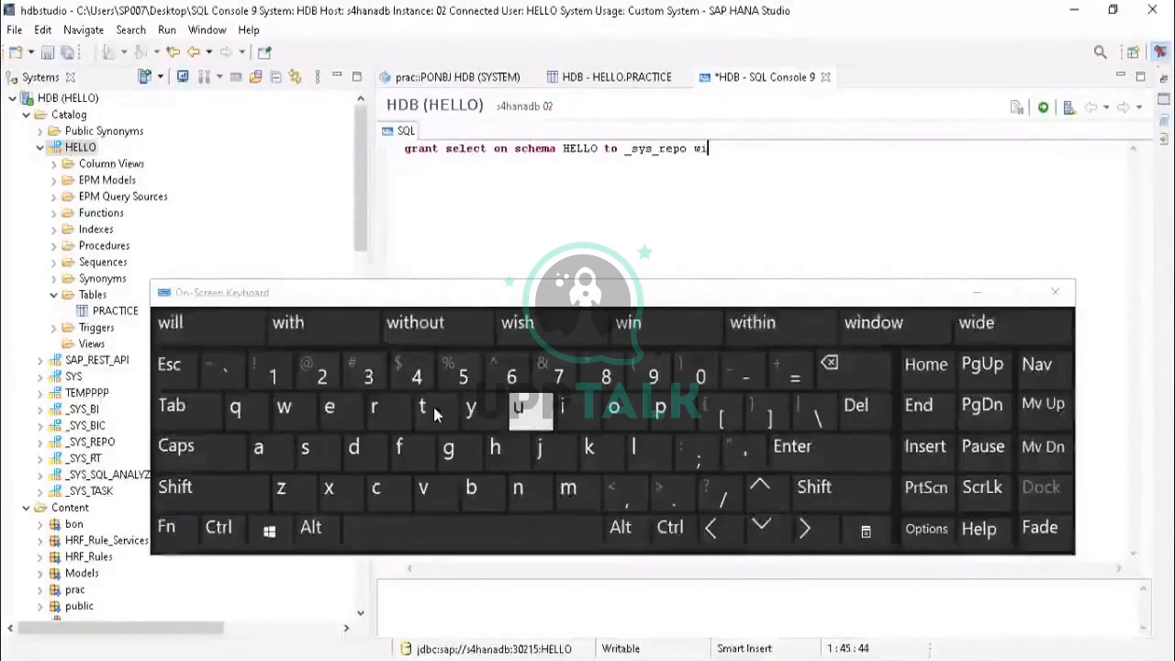
pyautogui.click(432, 405)
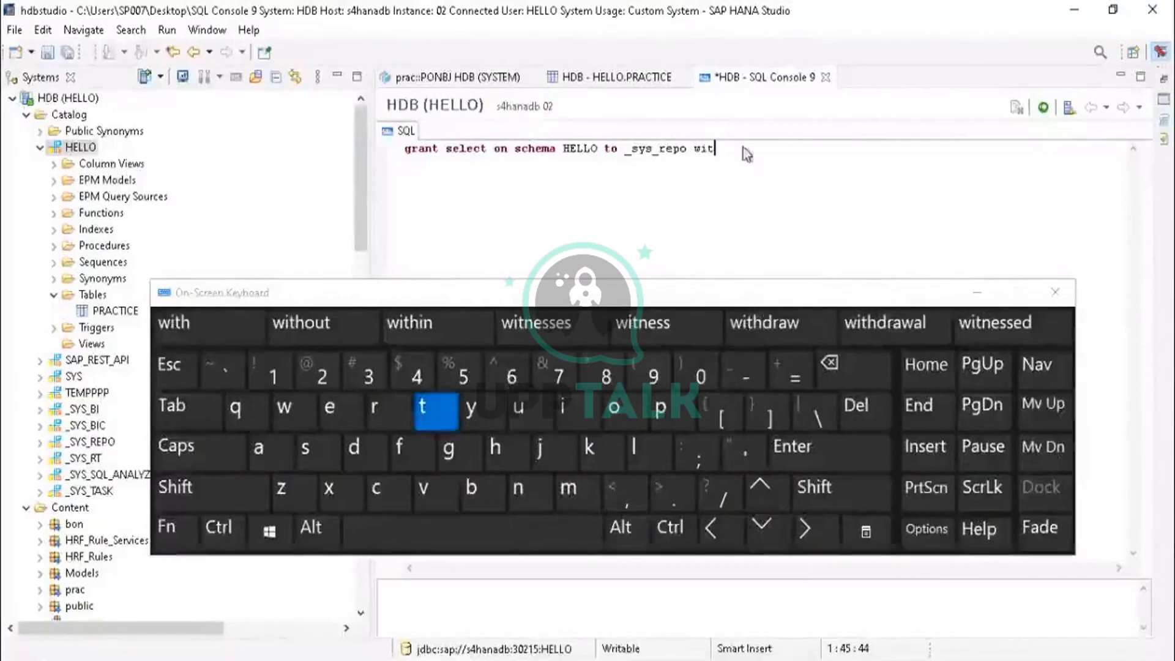
pyautogui.click(494, 448)
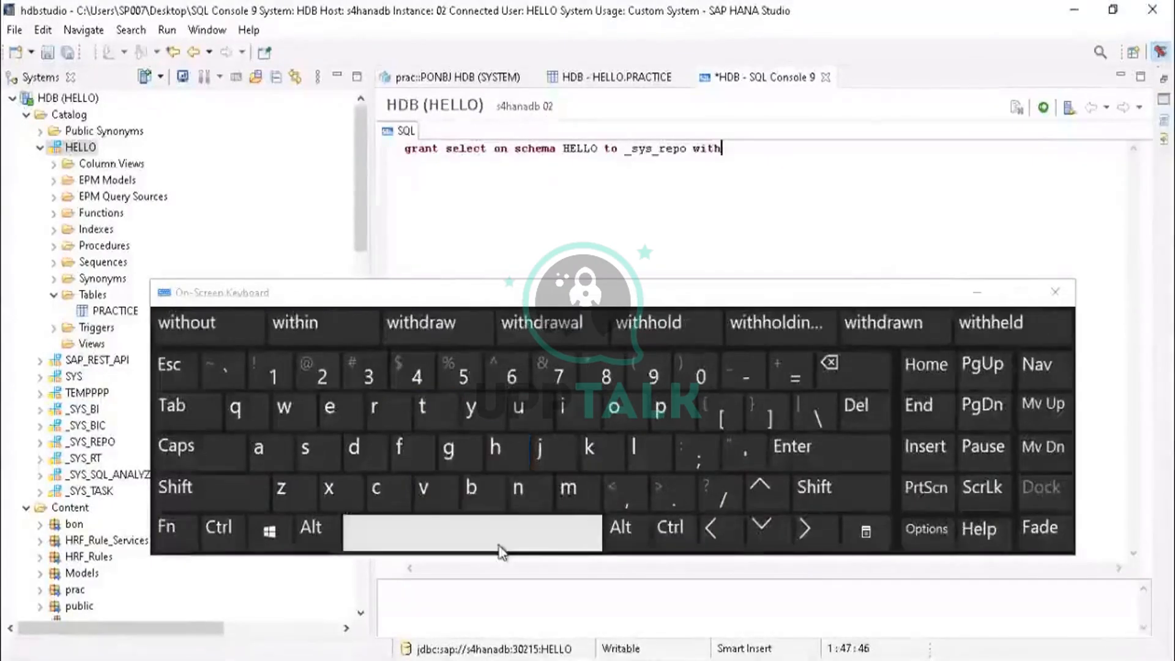
pyautogui.click(499, 539)
pyautogui.click(448, 450)
pyautogui.click(374, 407)
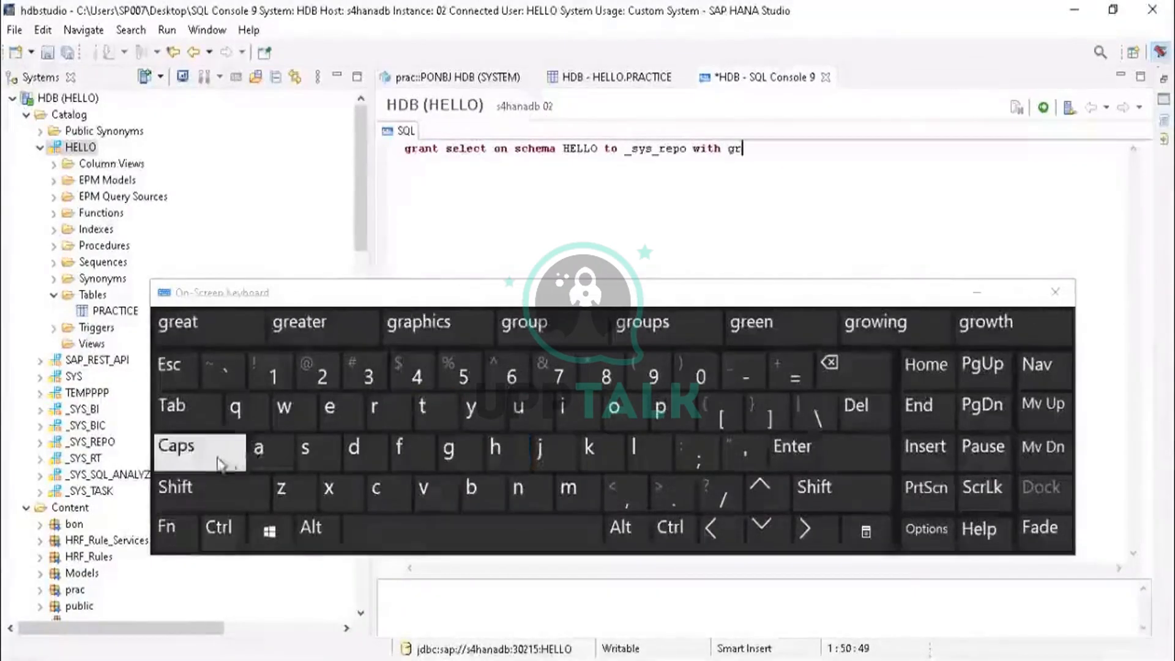
pyautogui.click(260, 448)
pyautogui.click(527, 500)
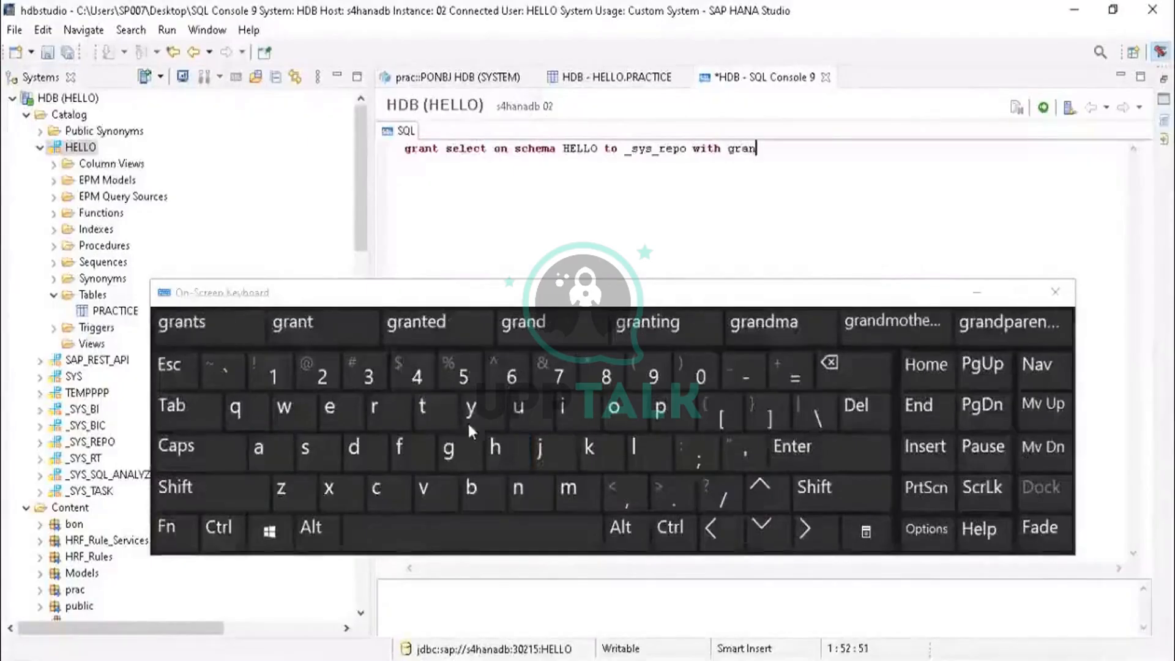
pyautogui.click(431, 409)
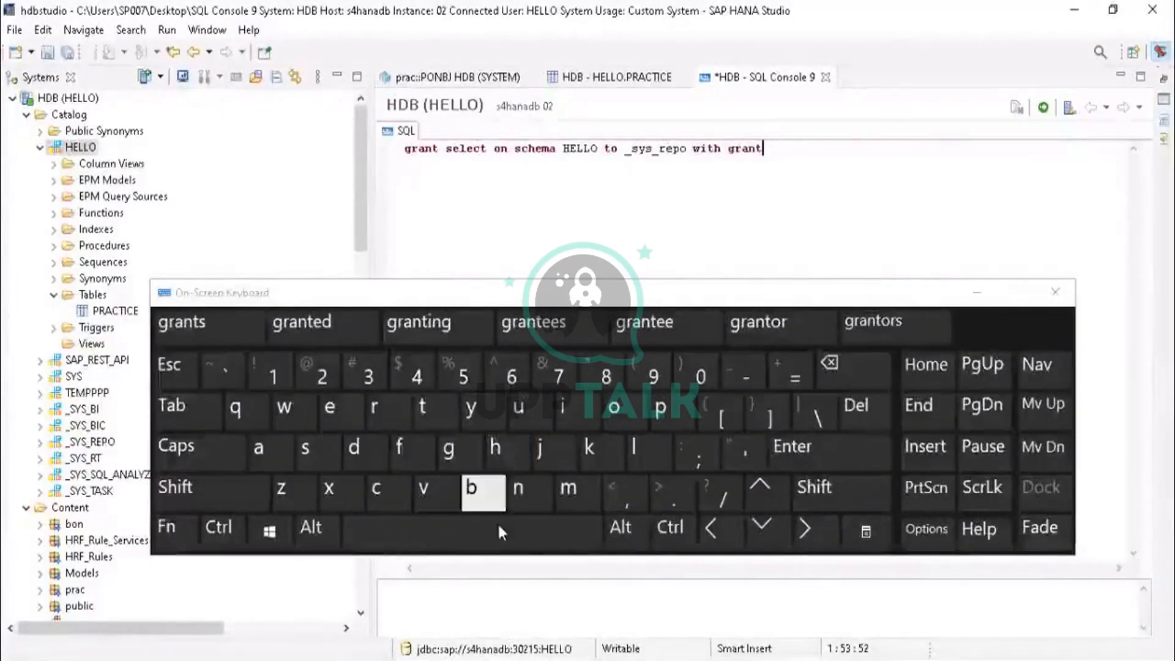
pyautogui.click(511, 542)
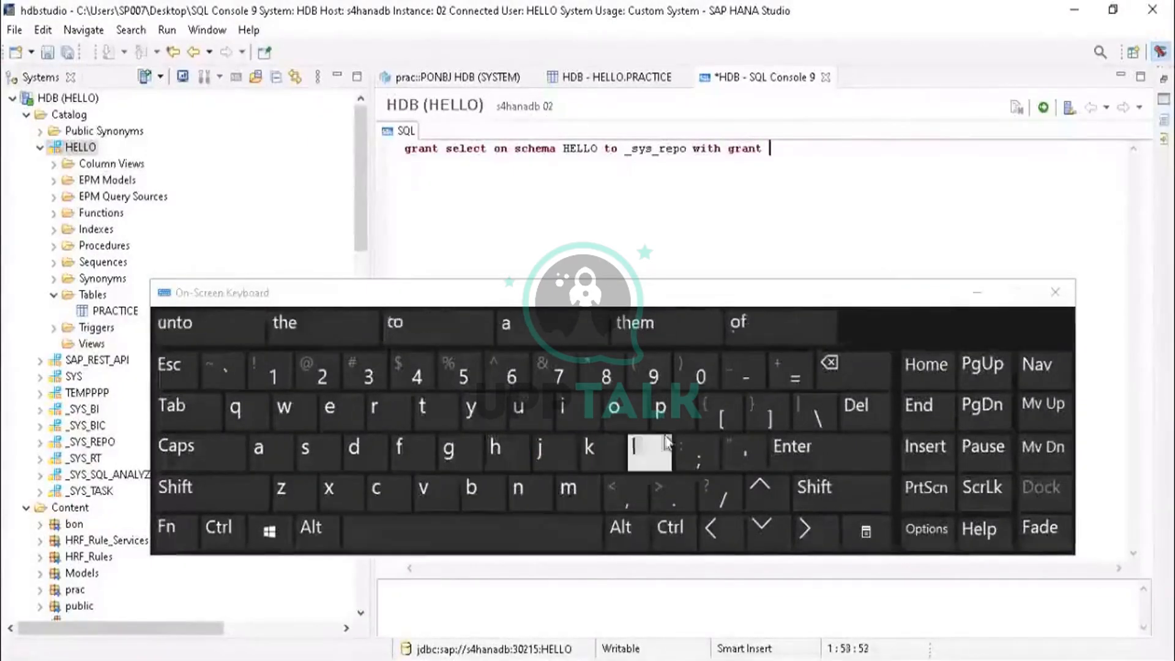
pyautogui.click(614, 407)
pyautogui.click(661, 407)
pyautogui.click(433, 409)
pyautogui.click(563, 409)
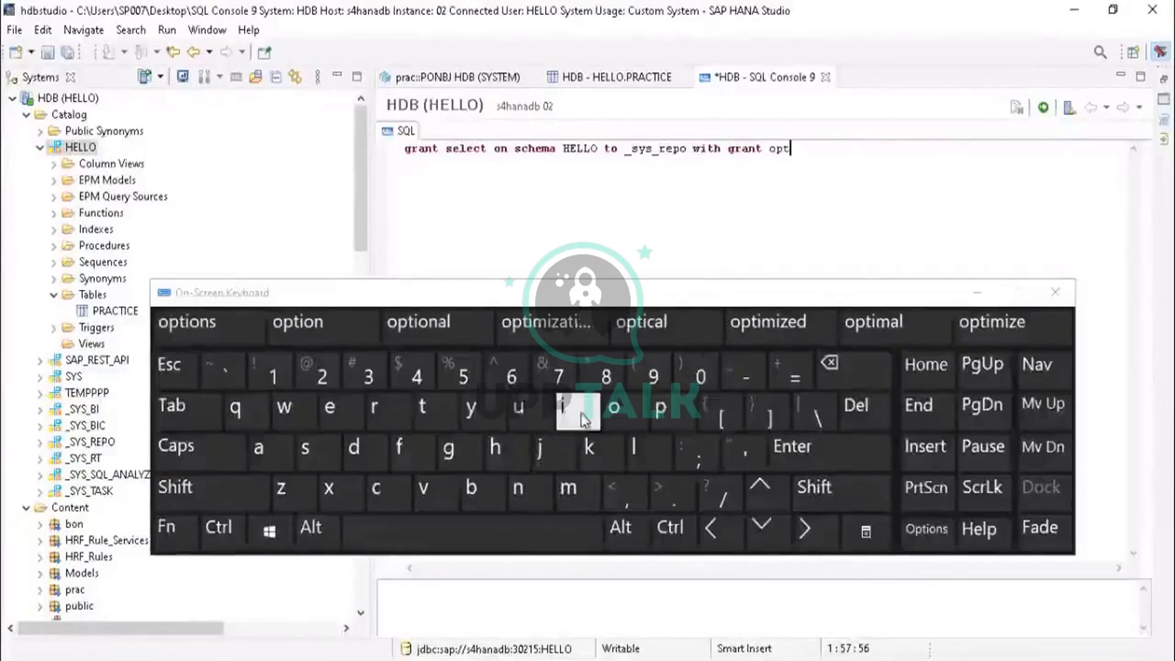
pyautogui.click(614, 406)
pyautogui.click(528, 492)
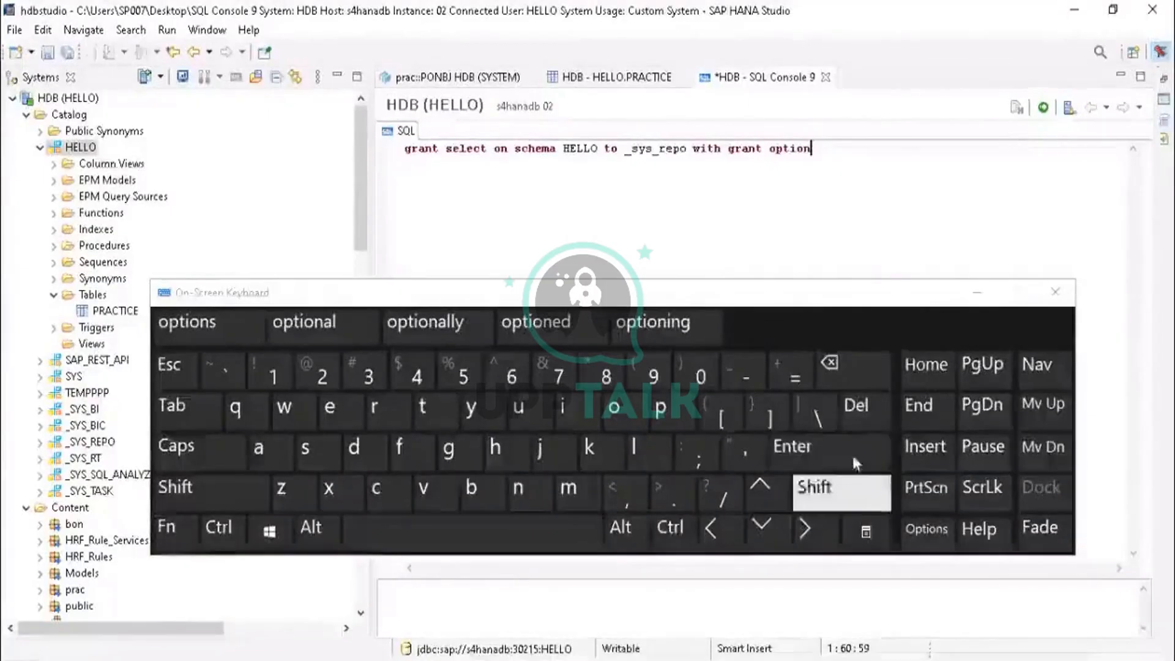
# Step: Execute the grant statement, minimize the on-screen keyboard, and highlight the execution message in the output area
pyautogui.click(1045, 110)
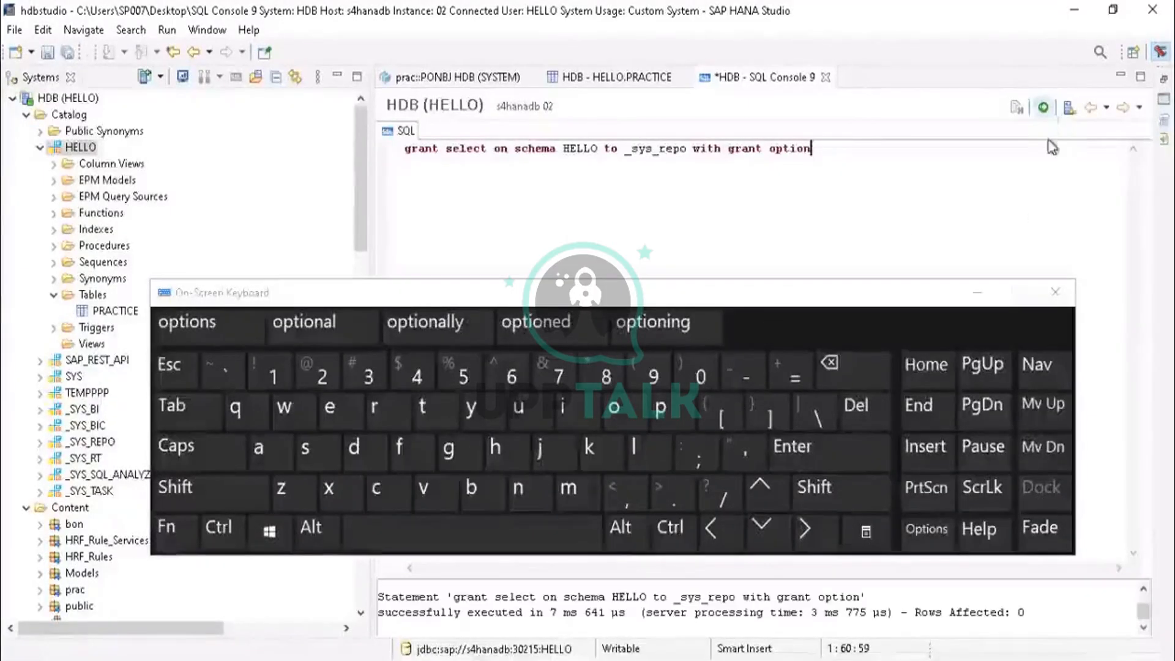
pyautogui.click(987, 293)
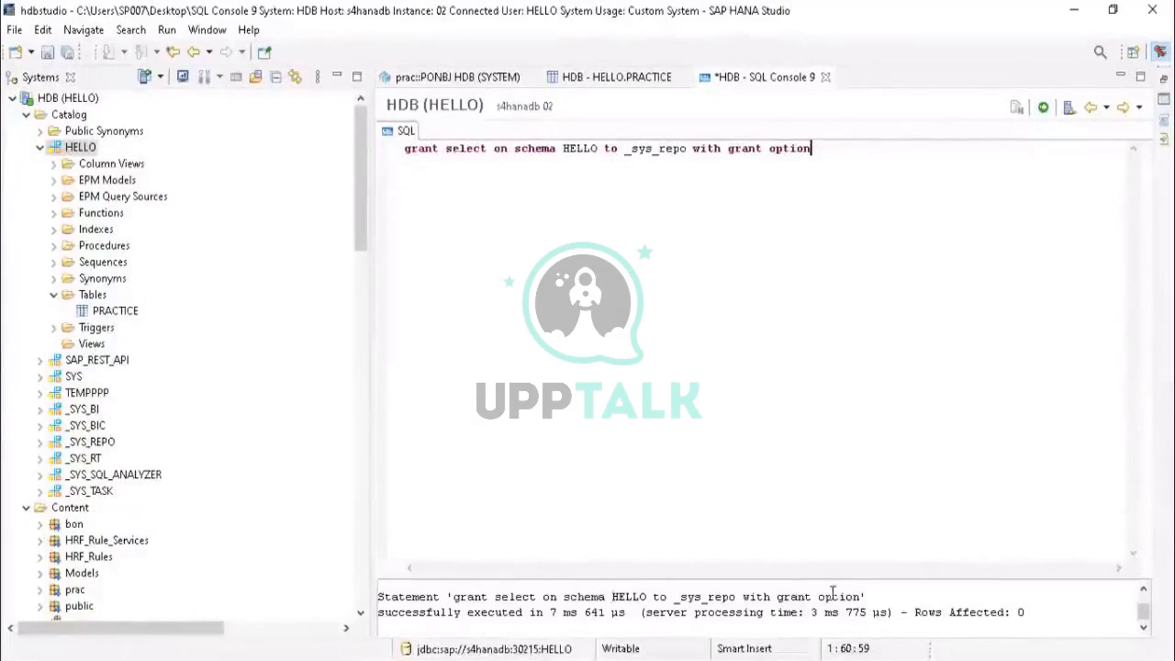
pyautogui.moveTo(1047, 614); pyautogui.dragTo(334, 603)
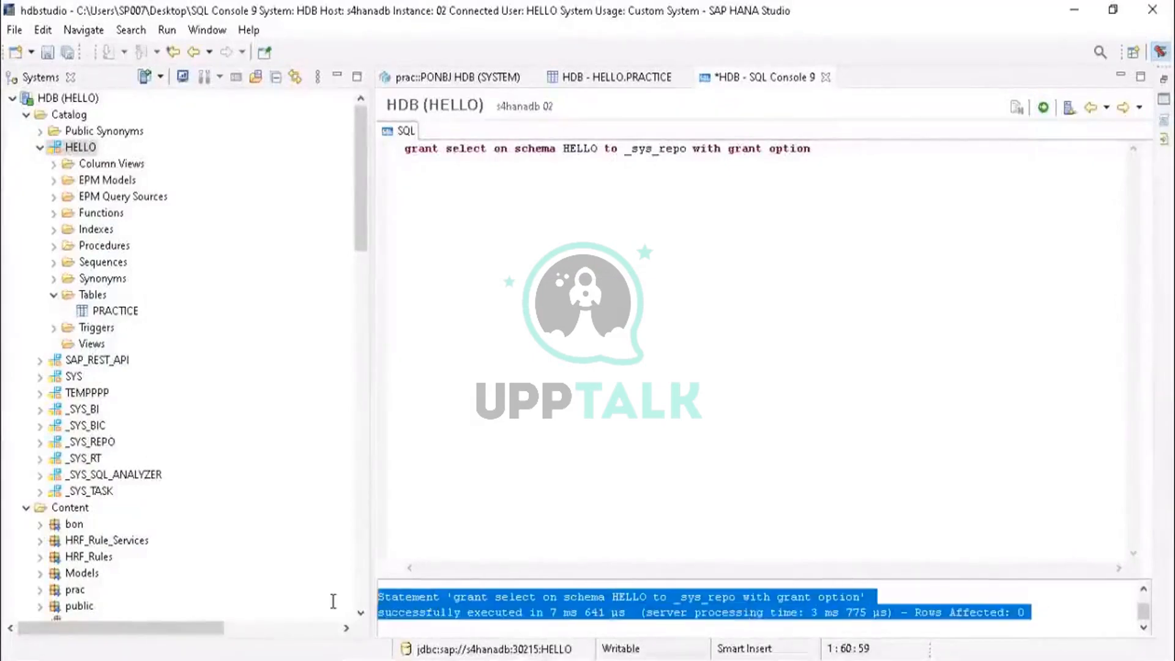
# Step: Expand the attribute views of the prac package under HDB (HPPY) and compare their location with the HELLO schema's PRACTICE table
pyautogui.moveTo(367, 208); pyautogui.dragTo(349, 365)
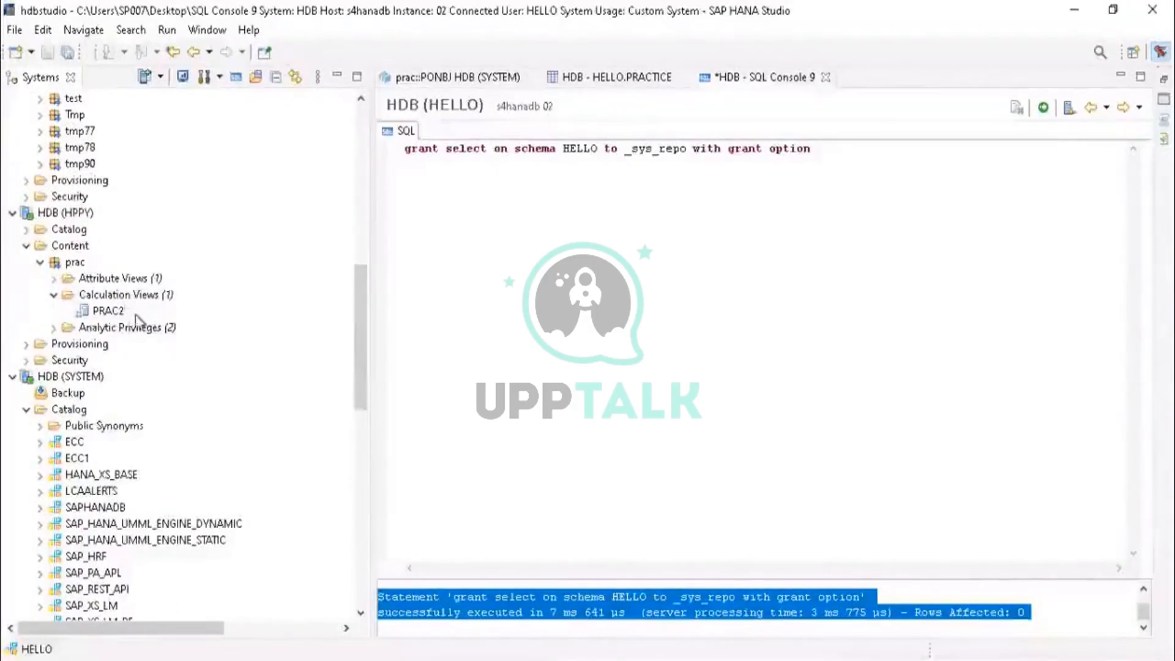
pyautogui.click(54, 280)
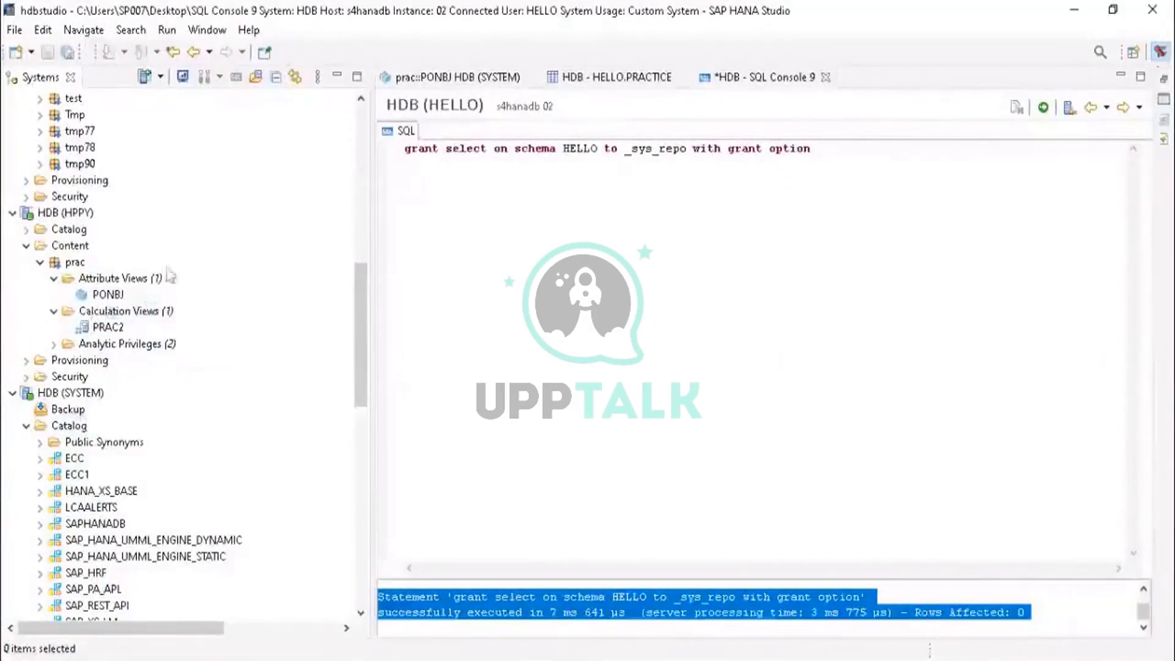
pyautogui.moveTo(362, 283); pyautogui.dragTo(369, 177)
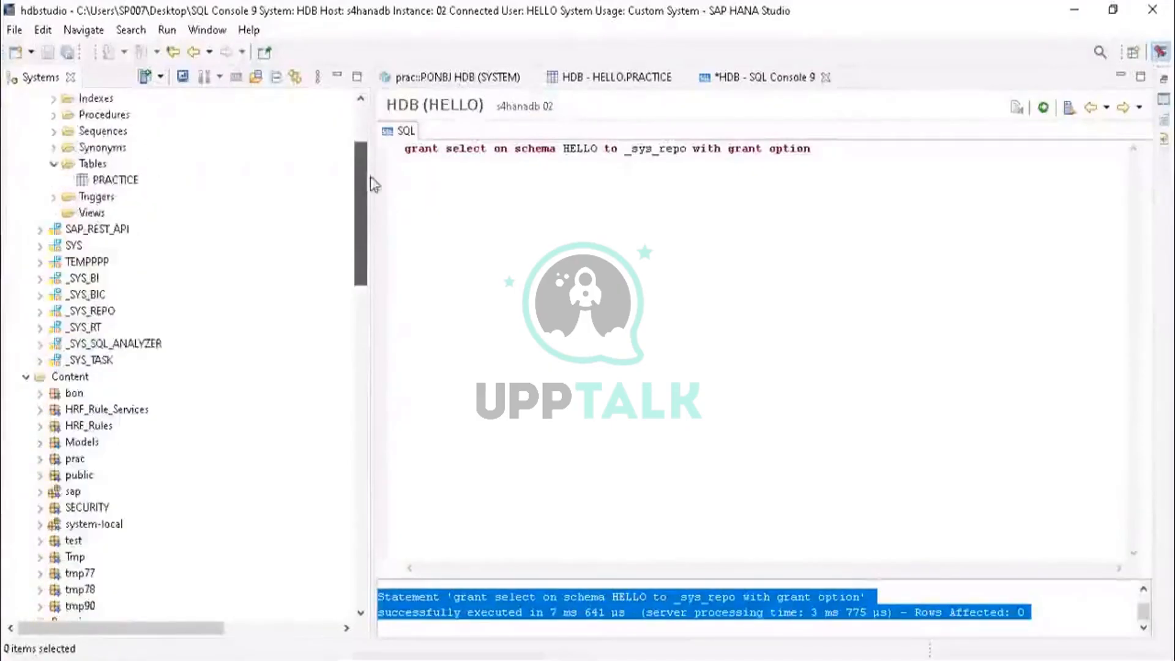
pyautogui.moveTo(370, 176); pyautogui.dragTo(352, 302)
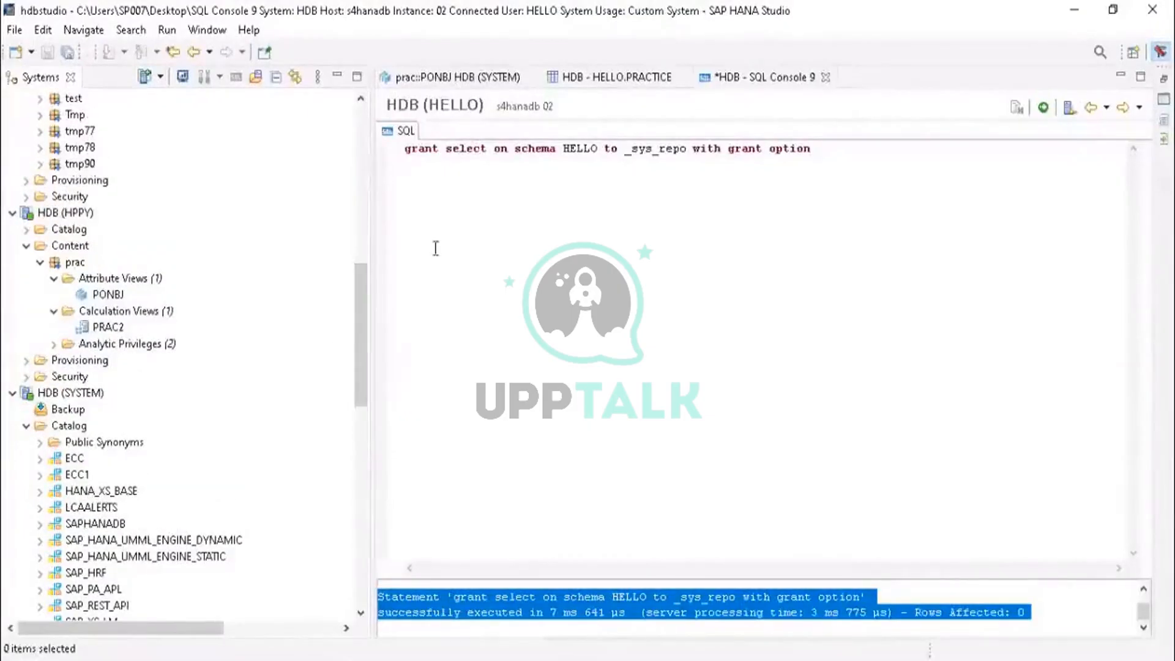
# Step: Highlight the whole grant statement in the SQL console for review, and clear the selection
pyautogui.moveTo(826, 150); pyautogui.dragTo(379, 150)
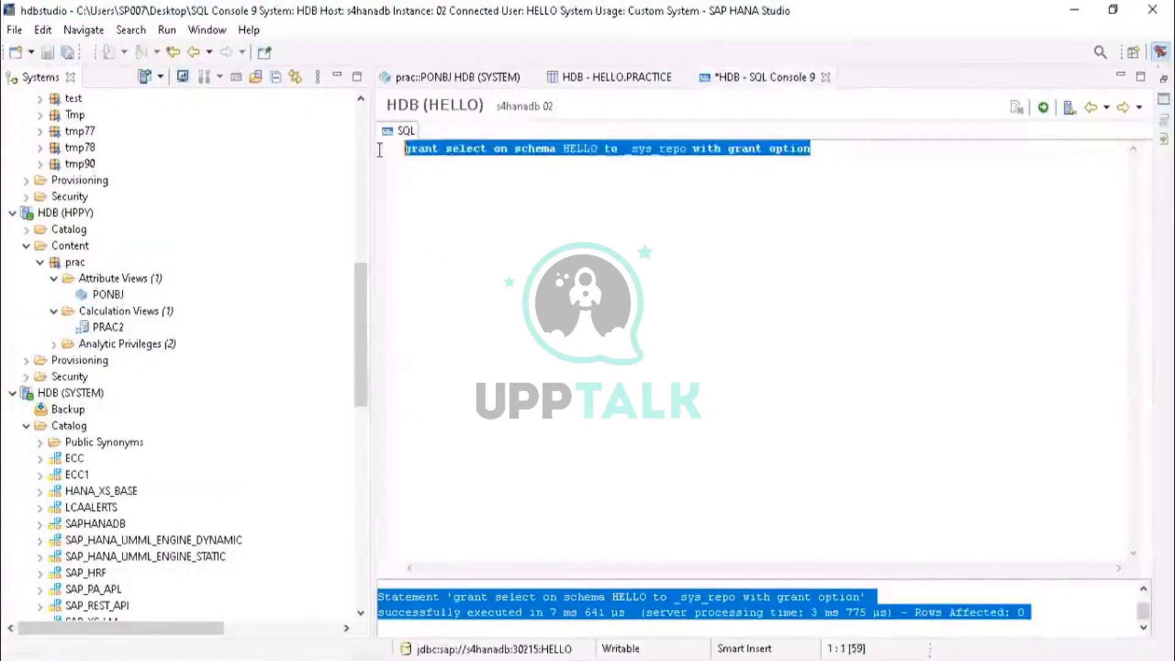
pyautogui.click(849, 146)
pyautogui.moveTo(833, 149); pyautogui.dragTo(401, 136)
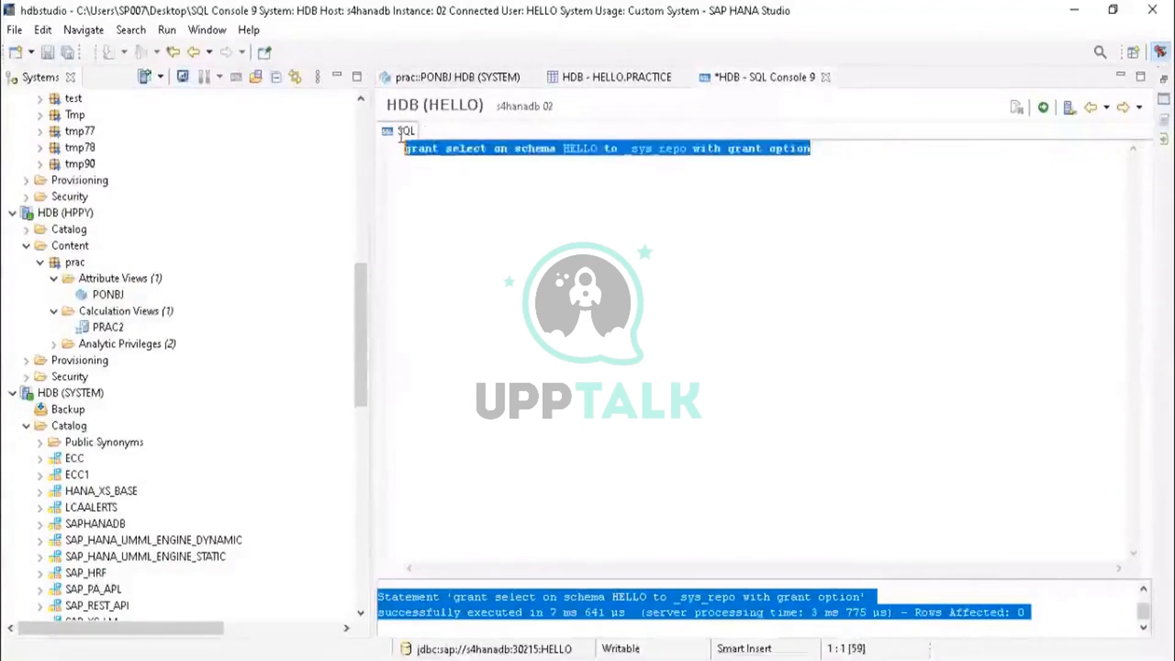
pyautogui.click(841, 172)
# Step: Examine the PONBJ attribute view, the calculation views and the expanded analytic privileges of the prac package under HDB (HPPY)
pyautogui.click(111, 296)
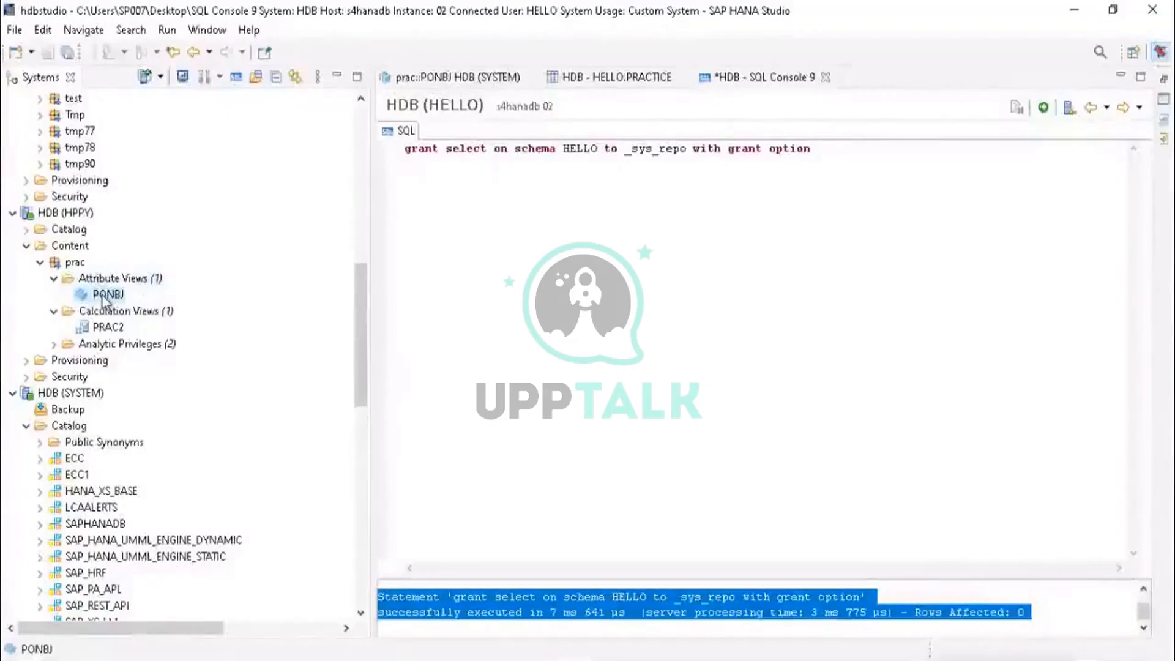
pyautogui.click(56, 215)
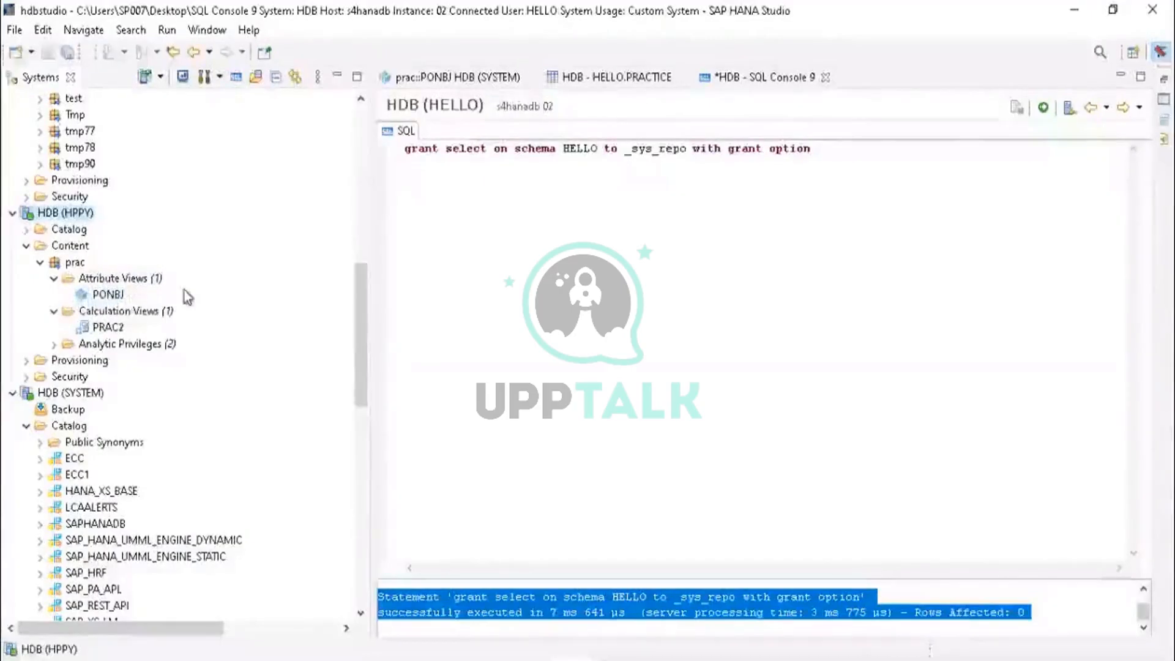
pyautogui.click(52, 344)
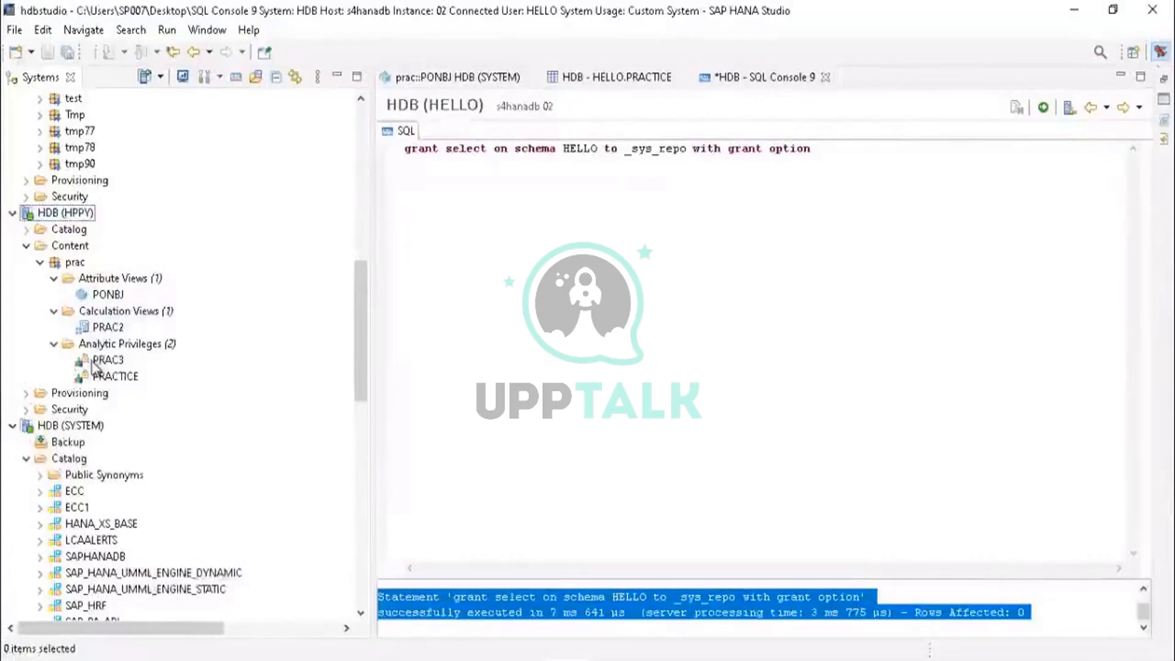
pyautogui.click(99, 376)
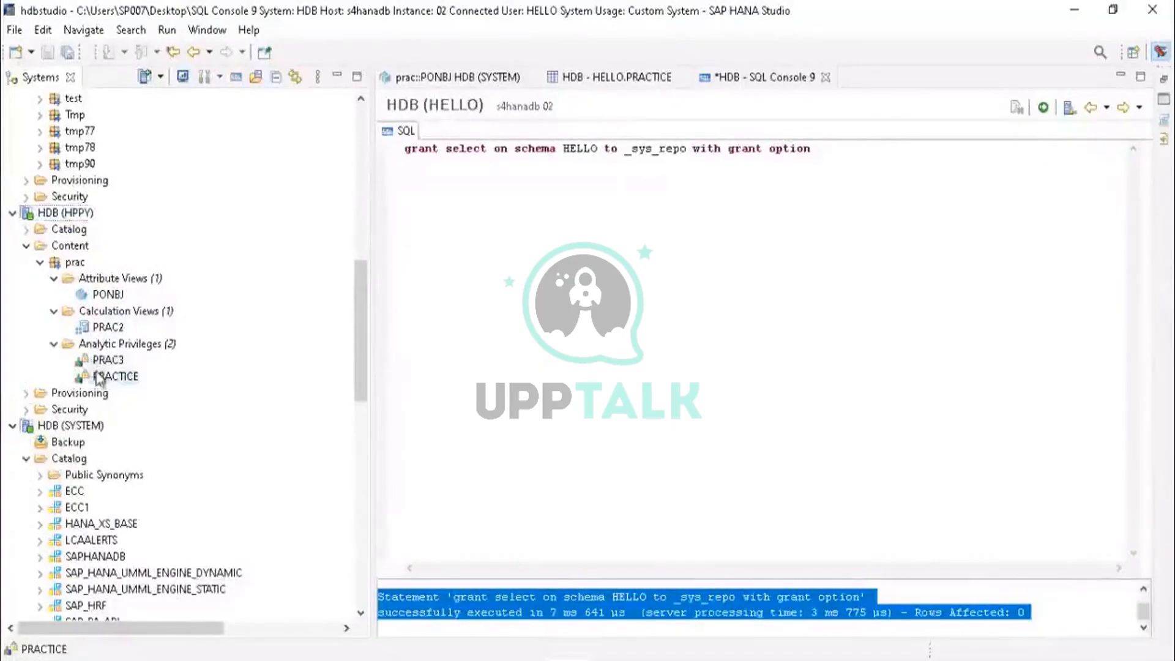
pyautogui.click(101, 361)
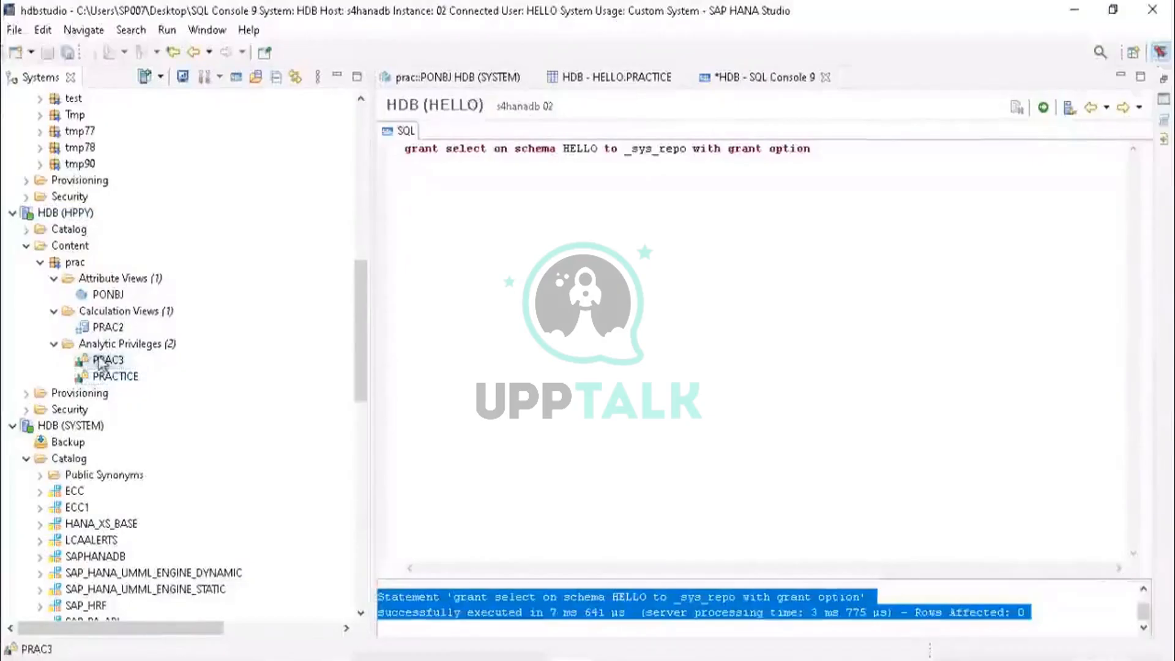
pyautogui.click(111, 280)
pyautogui.click(115, 310)
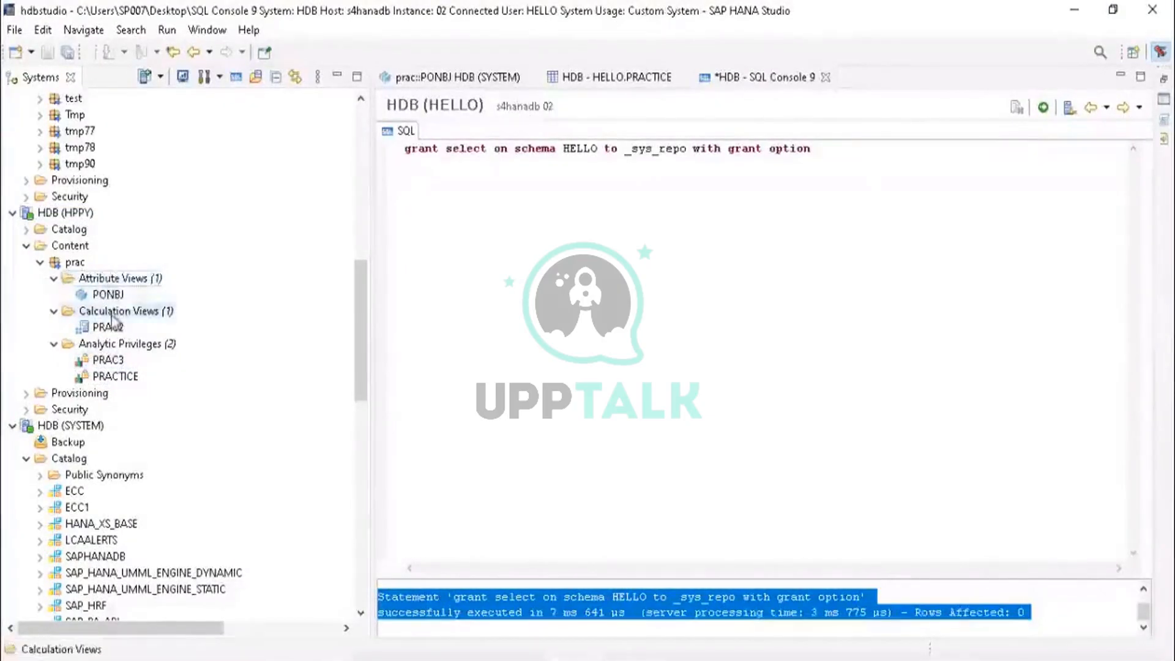
pyautogui.click(112, 280)
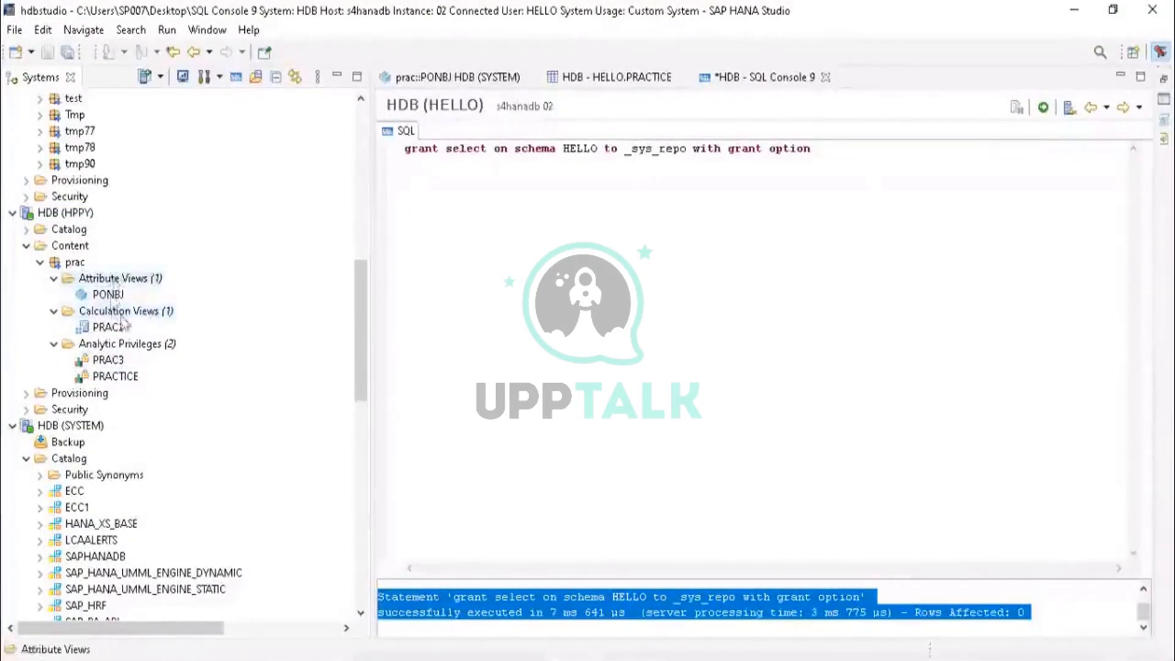
pyautogui.click(121, 313)
# Step: Close the SQL console, the HELLO.PRACTICE table and the PONBJ attribute view editors
pyautogui.moveTo(362, 283); pyautogui.dragTo(362, 516)
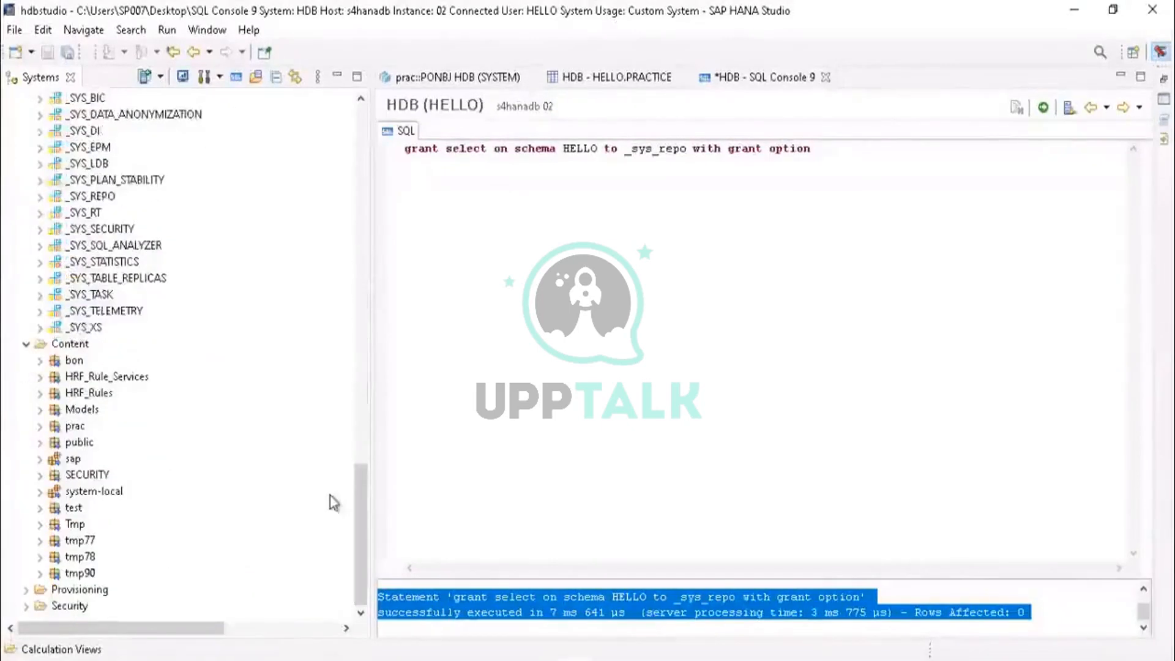
pyautogui.click(827, 79)
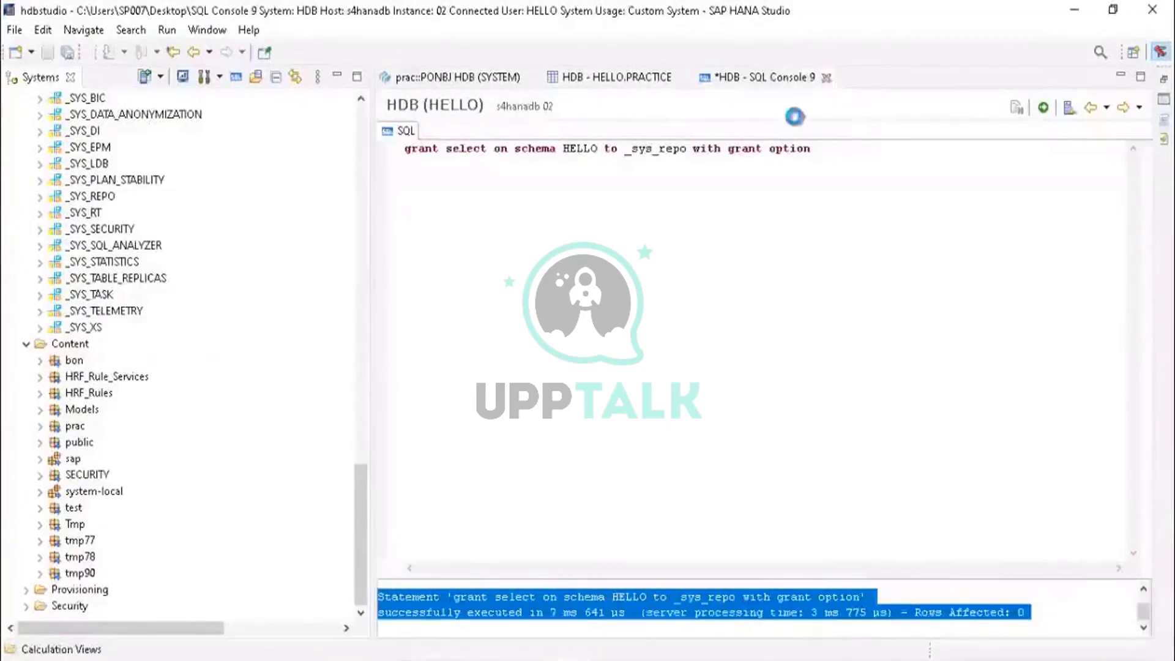
pyautogui.click(676, 349)
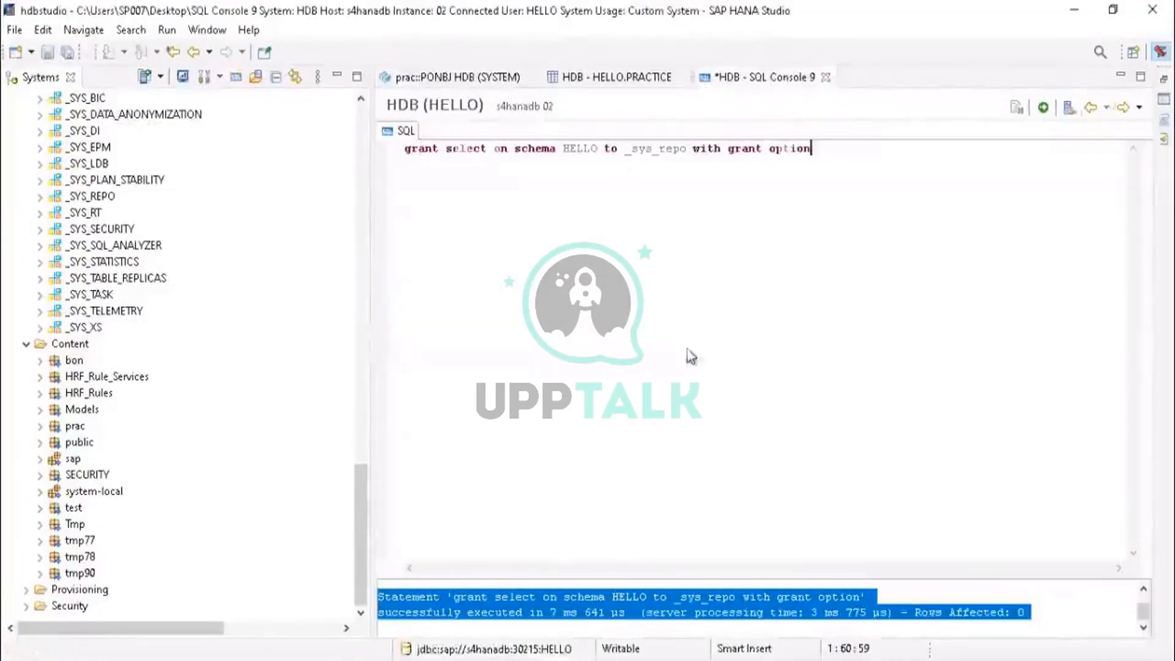
pyautogui.click(684, 77)
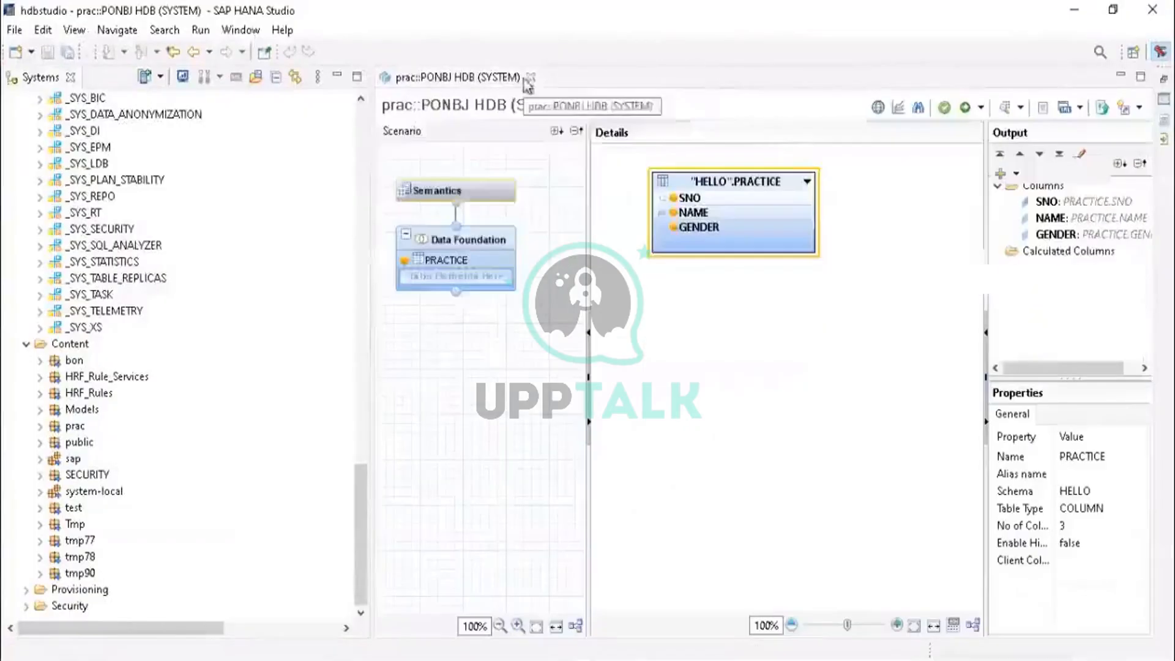
pyautogui.click(531, 78)
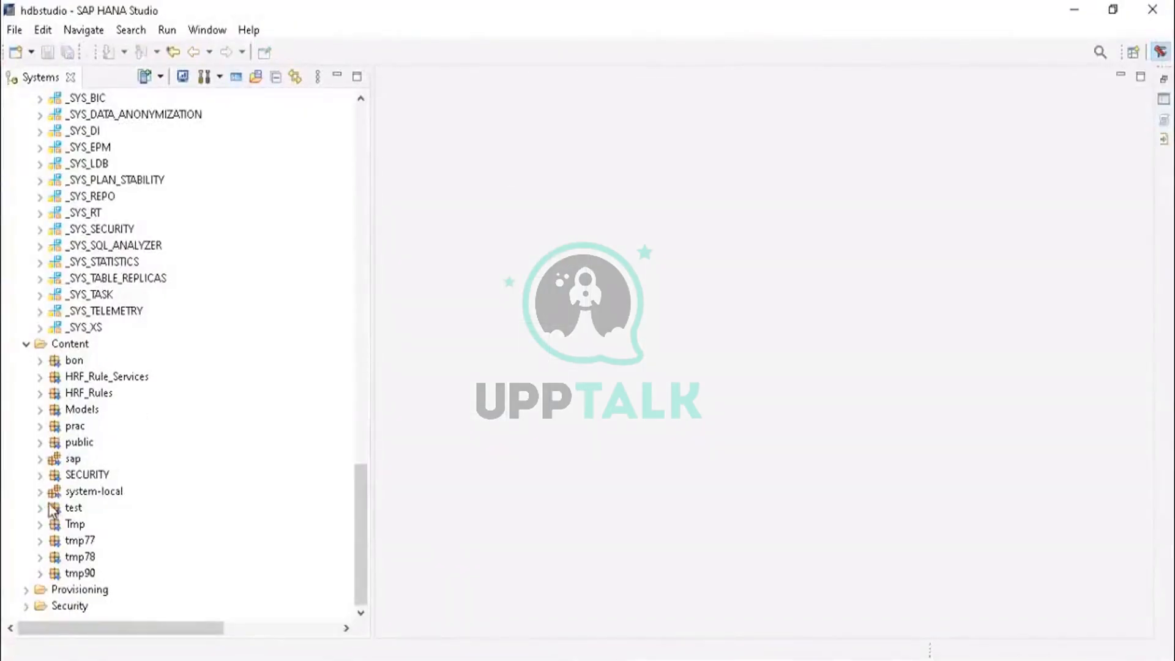
# Step: Create a package named nelbie with the description nelbie under the Content folder of HDB (SYSTEM)
pyautogui.click(40, 426)
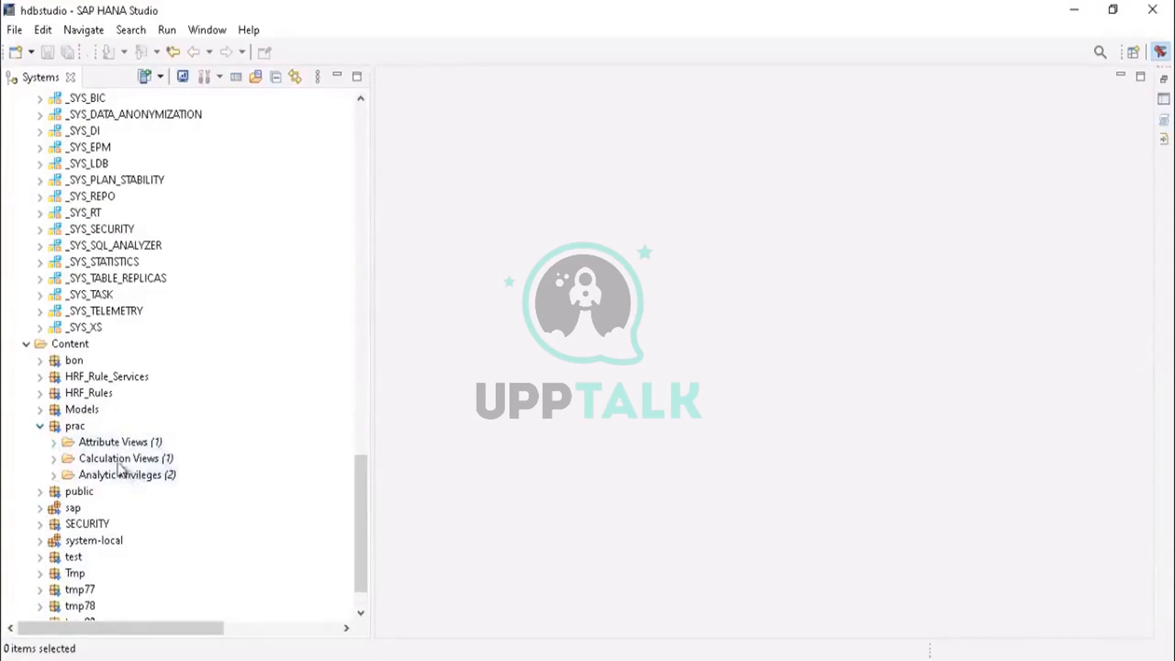
pyautogui.click(41, 426)
pyautogui.click(68, 344)
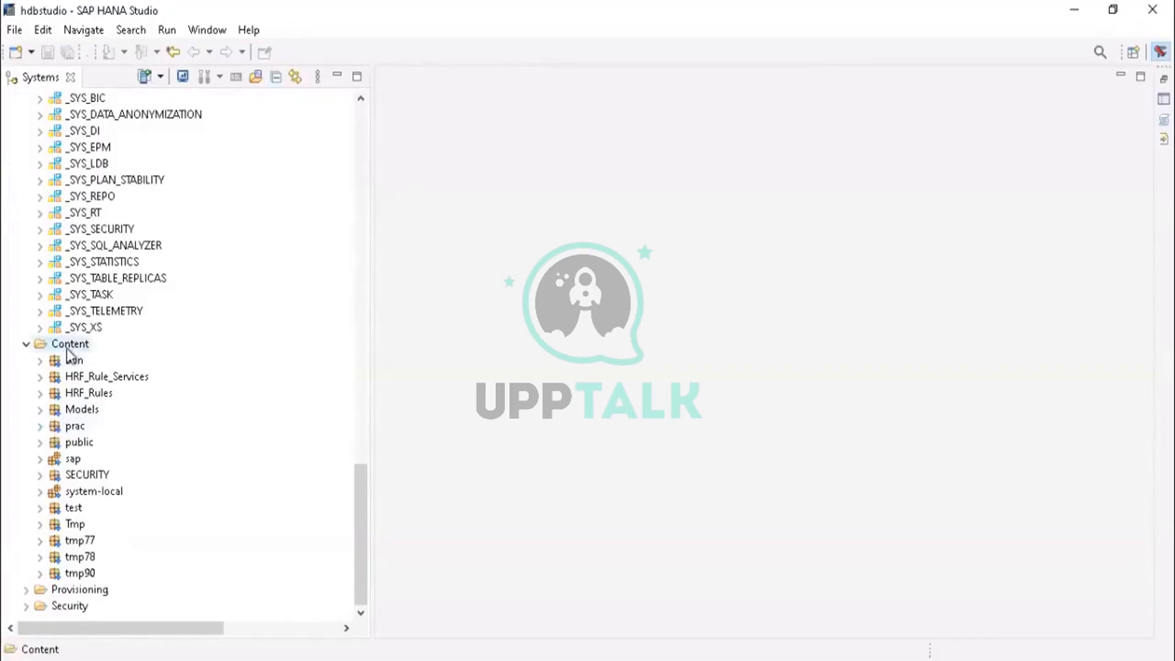
pyautogui.rightClick(69, 346)
pyautogui.moveTo(128, 363)
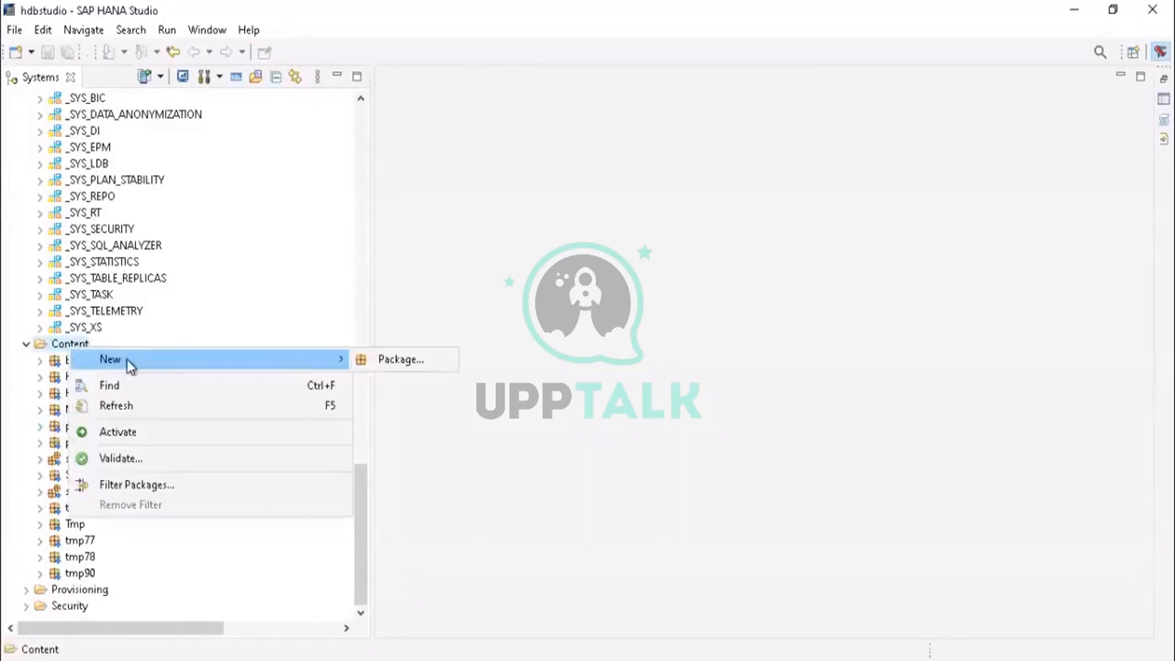
pyautogui.click(390, 360)
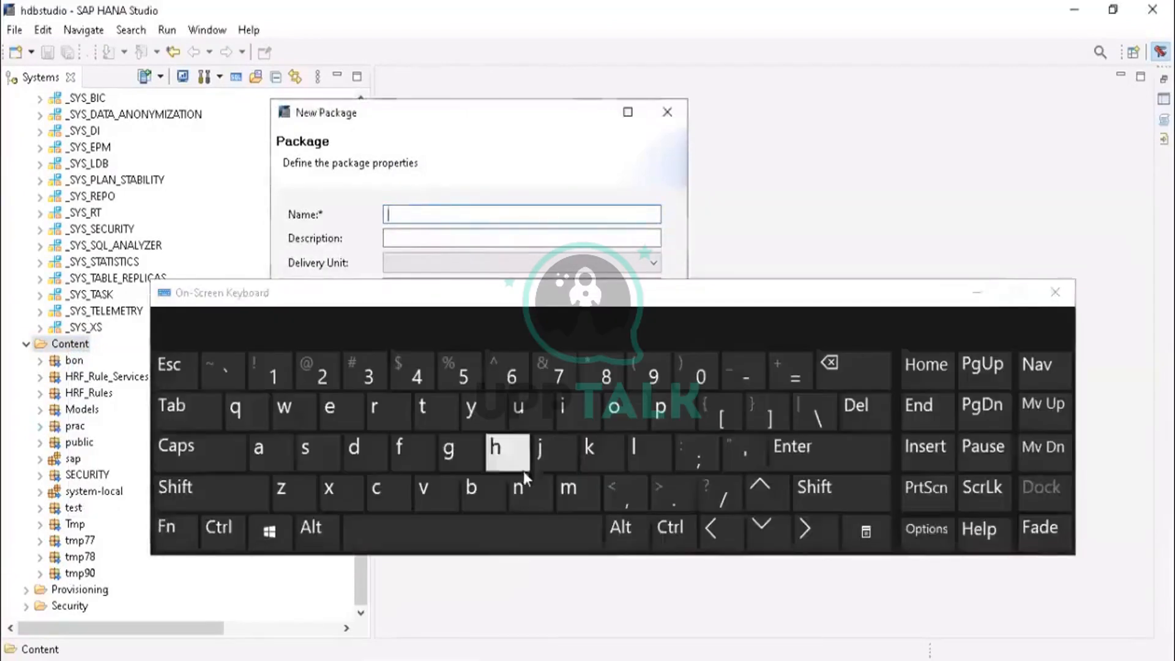
pyautogui.click(518, 488)
pyautogui.click(345, 413)
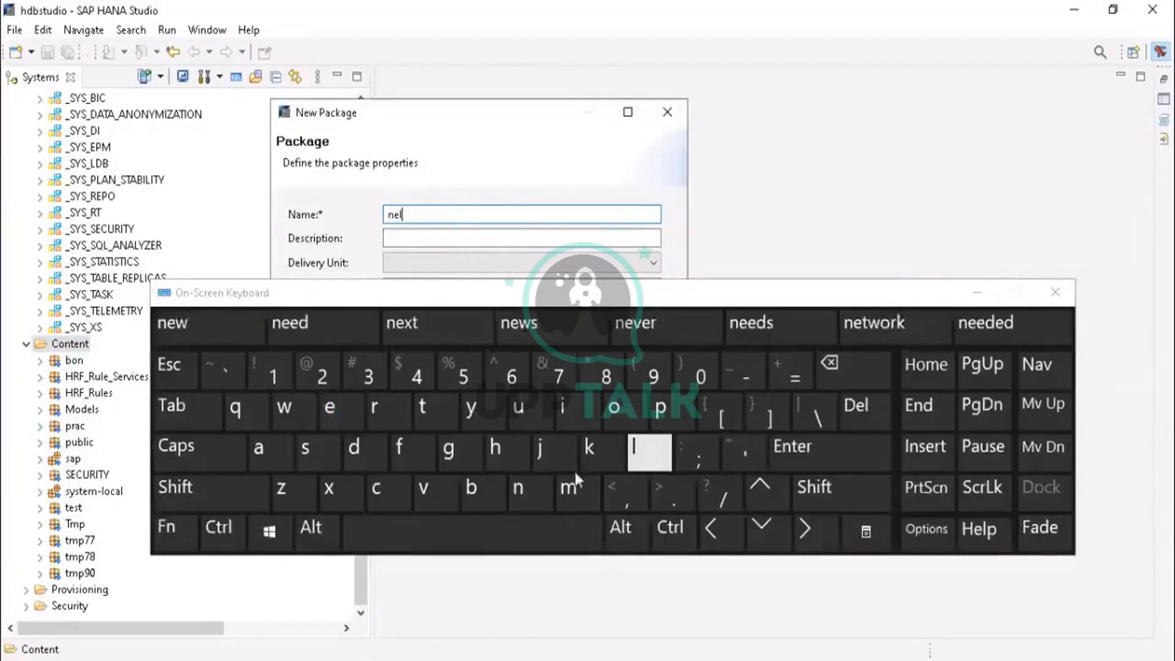
pyautogui.click(480, 489)
pyautogui.click(566, 409)
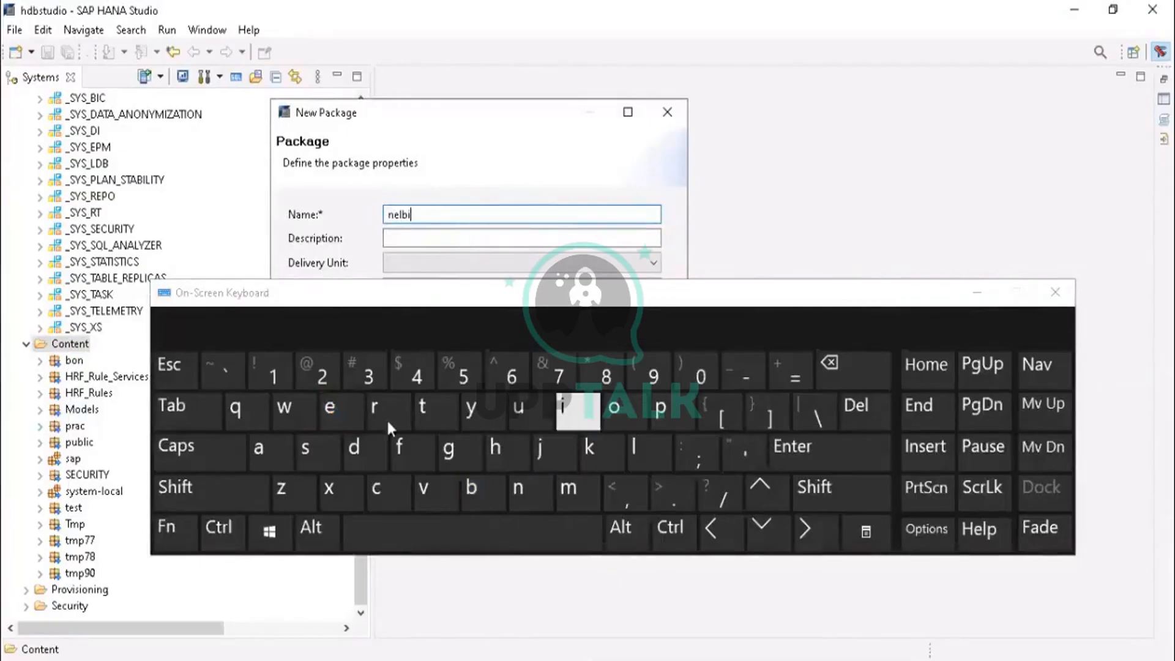
pyautogui.click(329, 420)
pyautogui.click(469, 236)
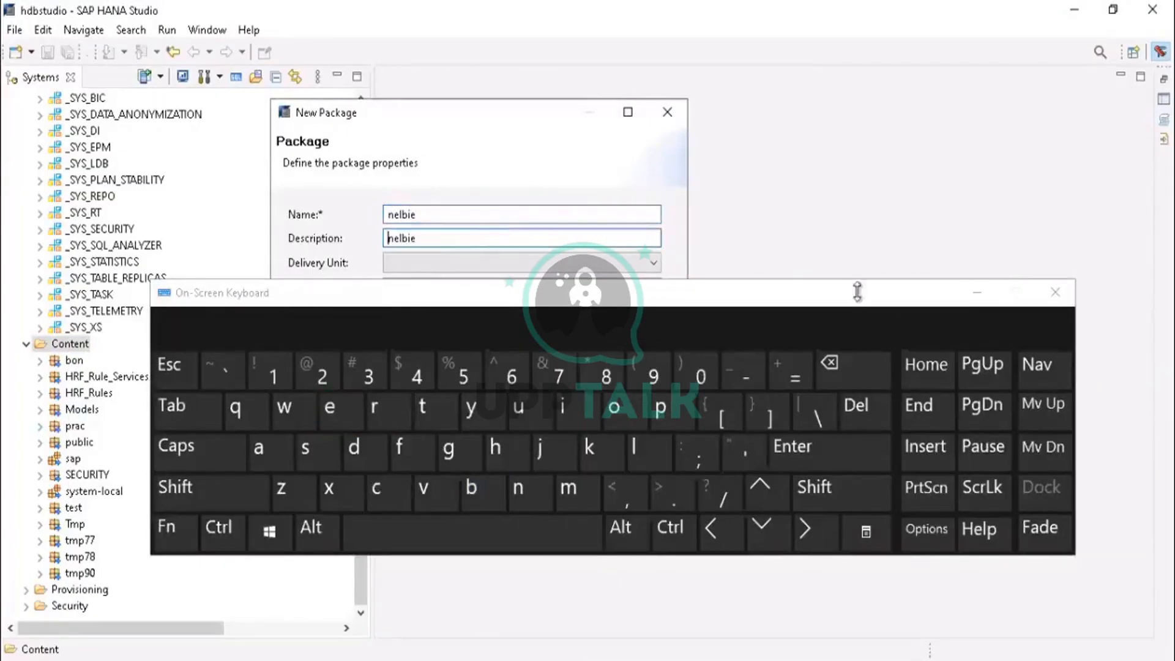
pyautogui.click(977, 292)
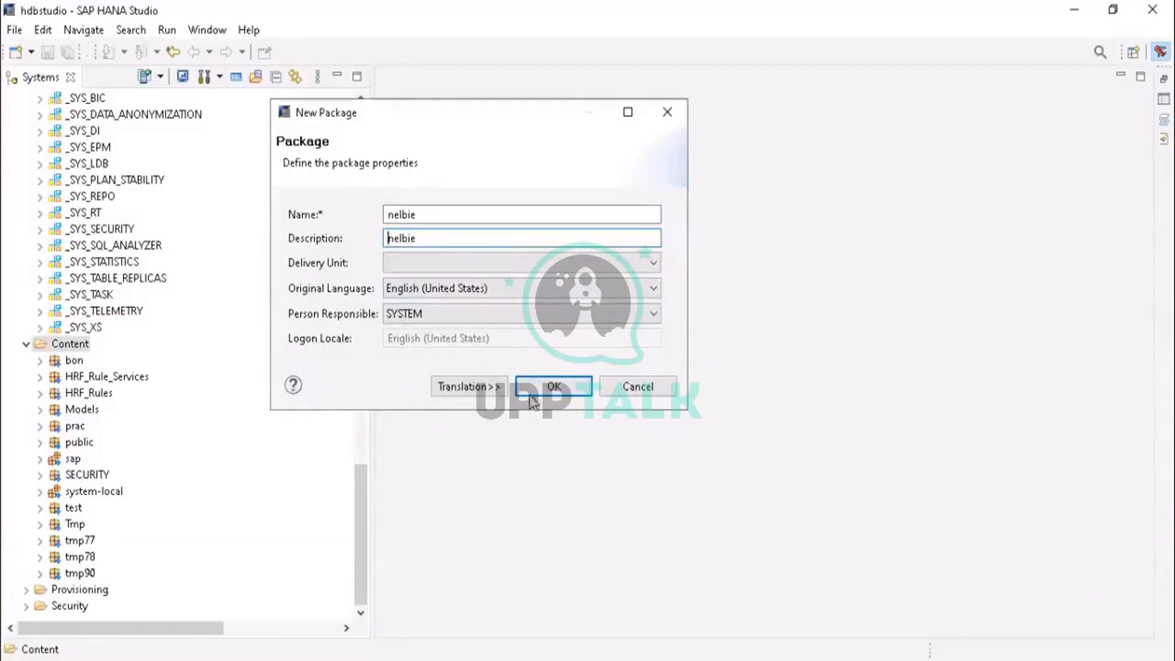
pyautogui.click(554, 387)
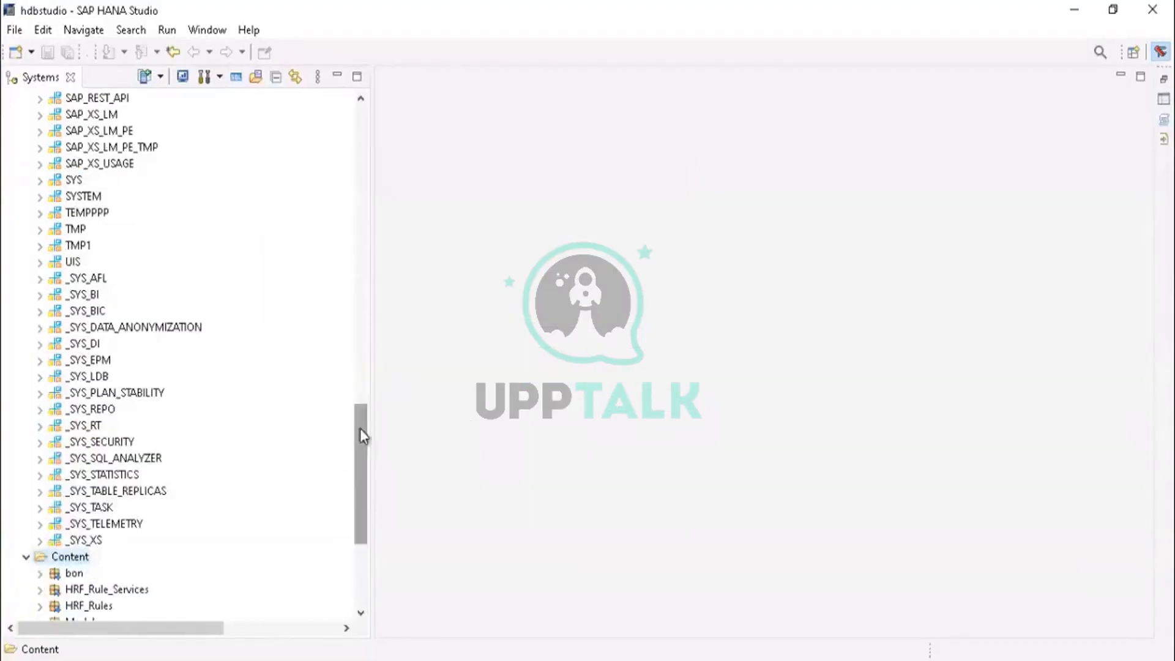
# Step: Start a new information view in the nelbie package with view type Calculation View and calculation view type Graphical
pyautogui.moveTo(362, 435); pyautogui.dragTo(361, 497)
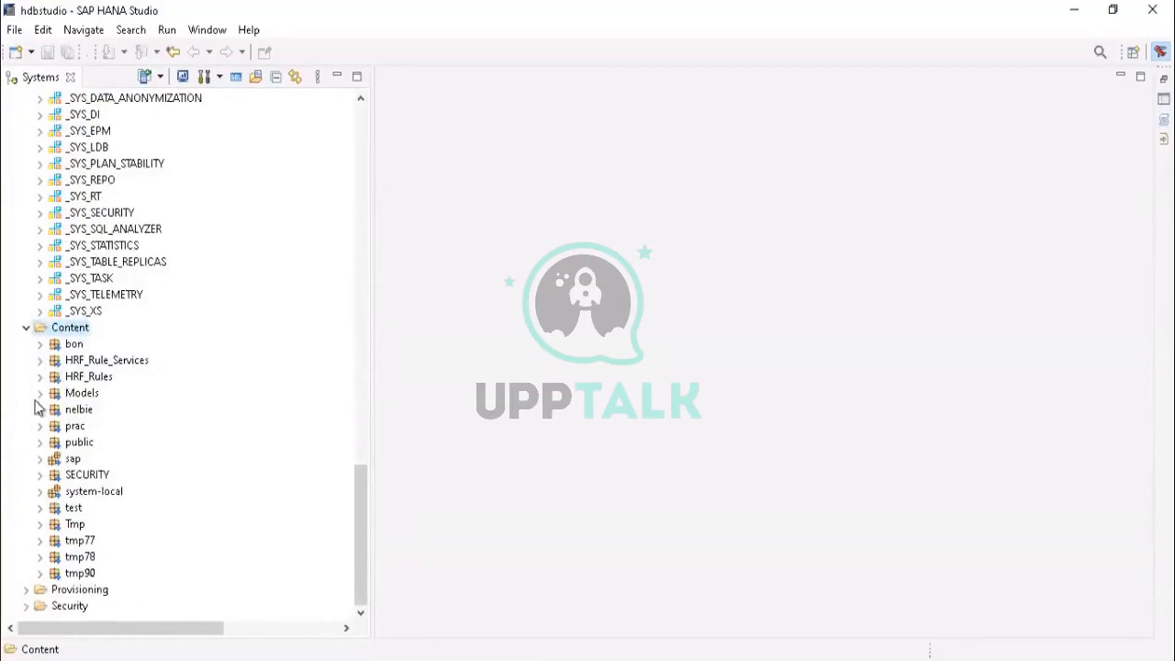
pyautogui.rightClick(69, 410)
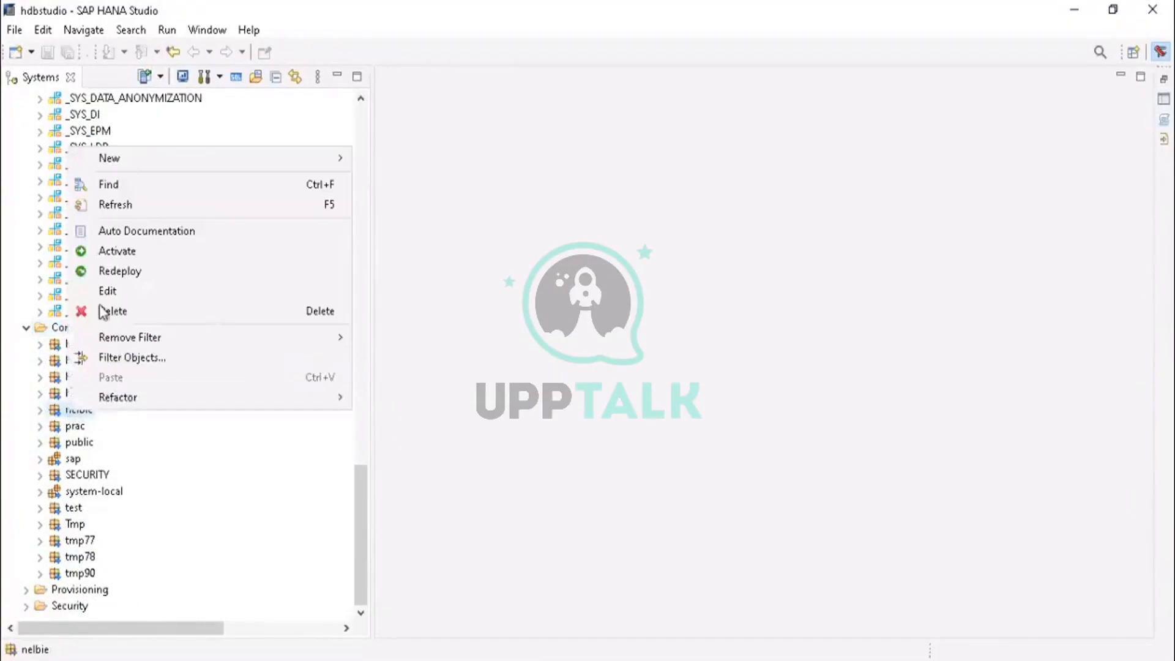
pyautogui.moveTo(205, 161)
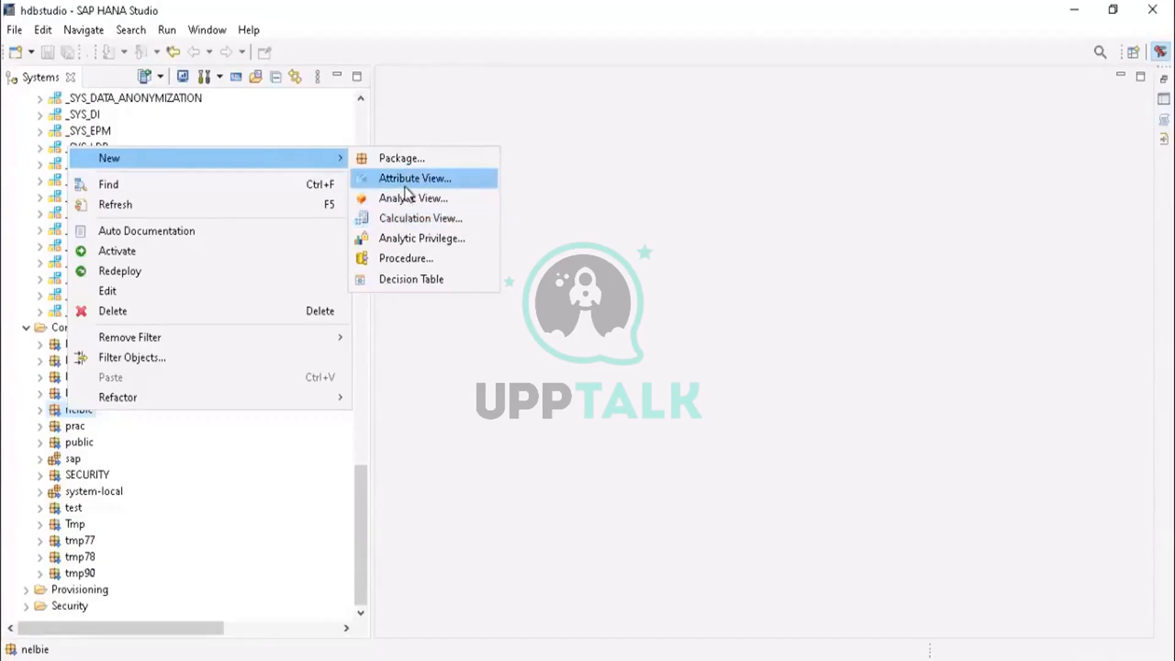
pyautogui.click(421, 218)
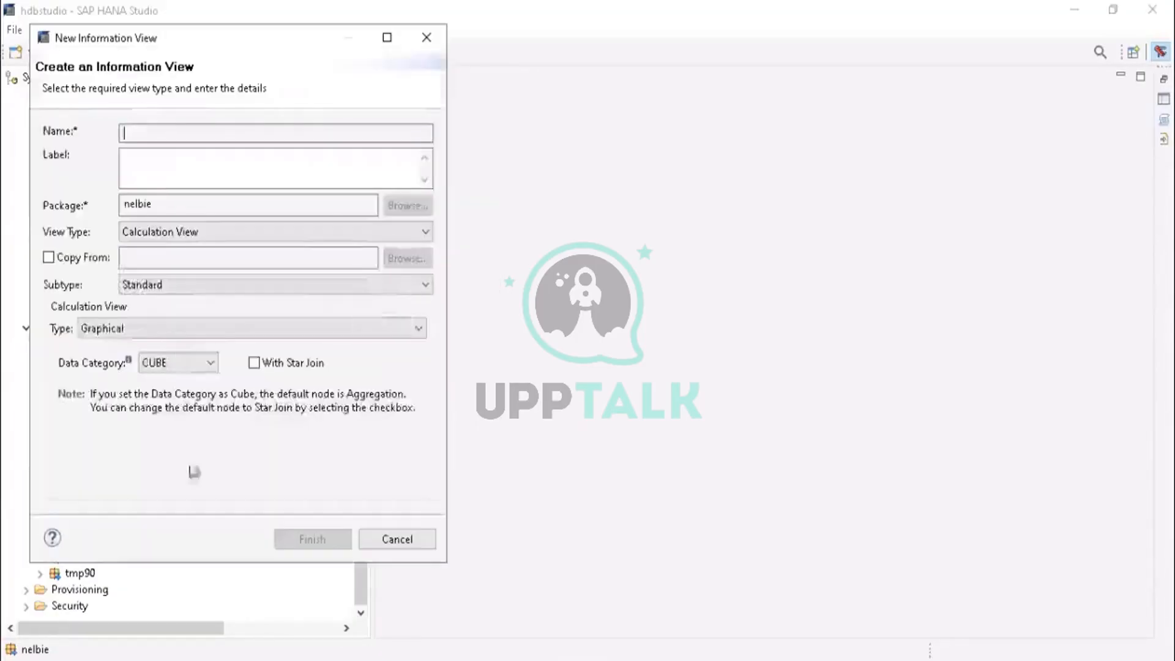
pyautogui.click(202, 243)
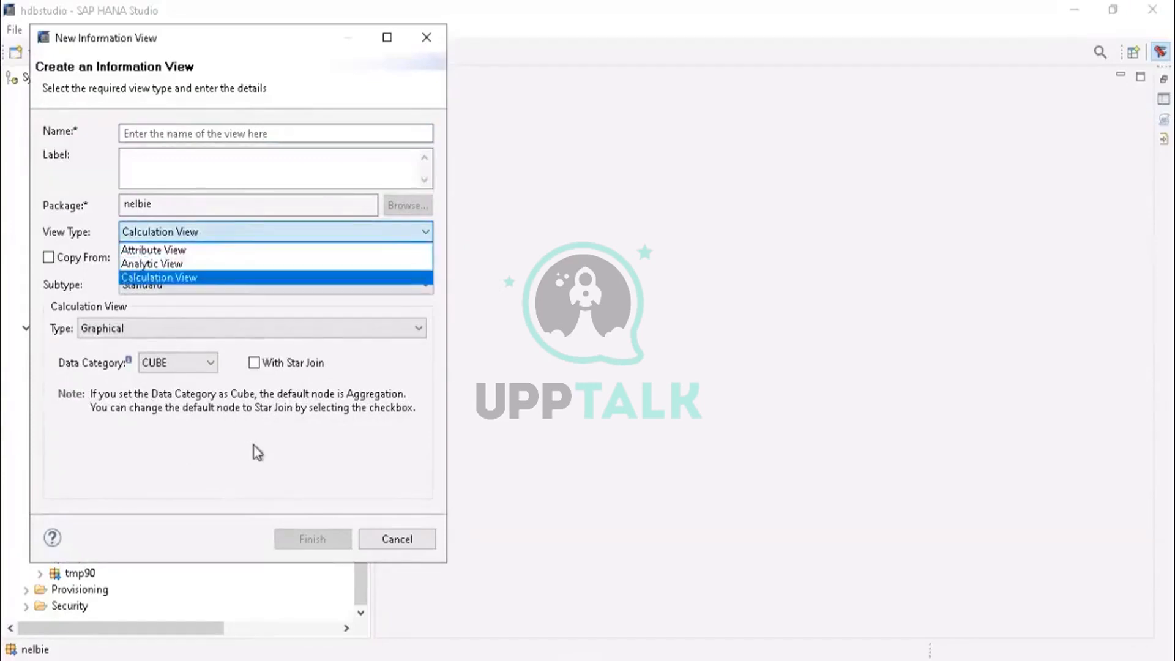
pyautogui.click(178, 281)
pyautogui.click(177, 284)
pyautogui.click(179, 301)
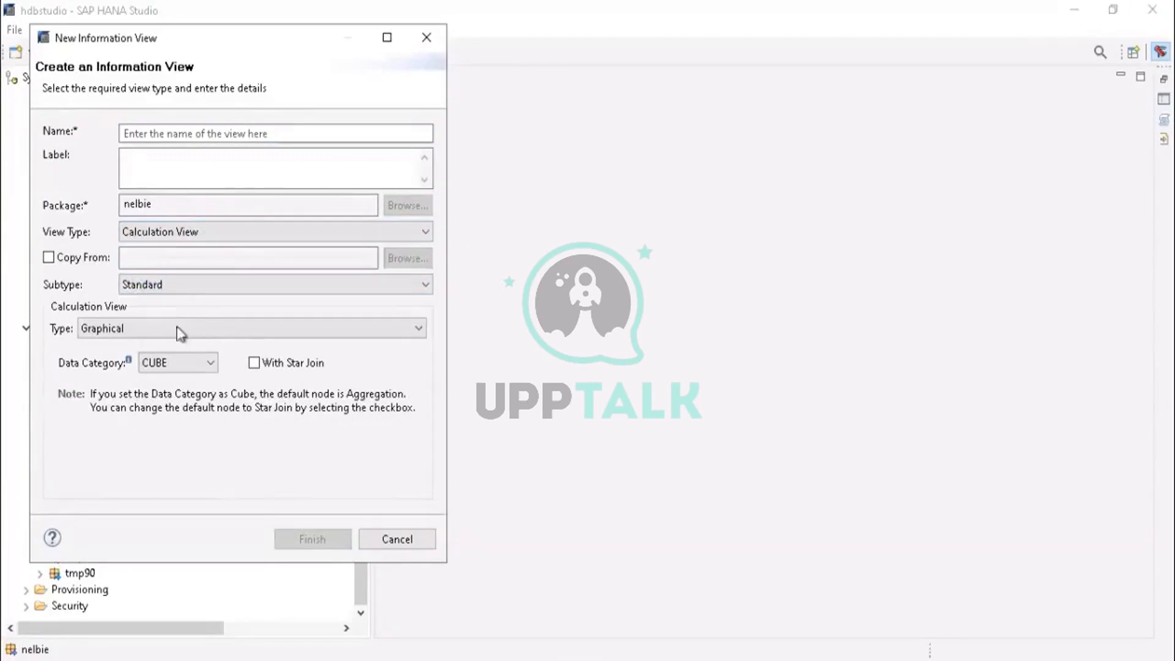
pyautogui.click(163, 331)
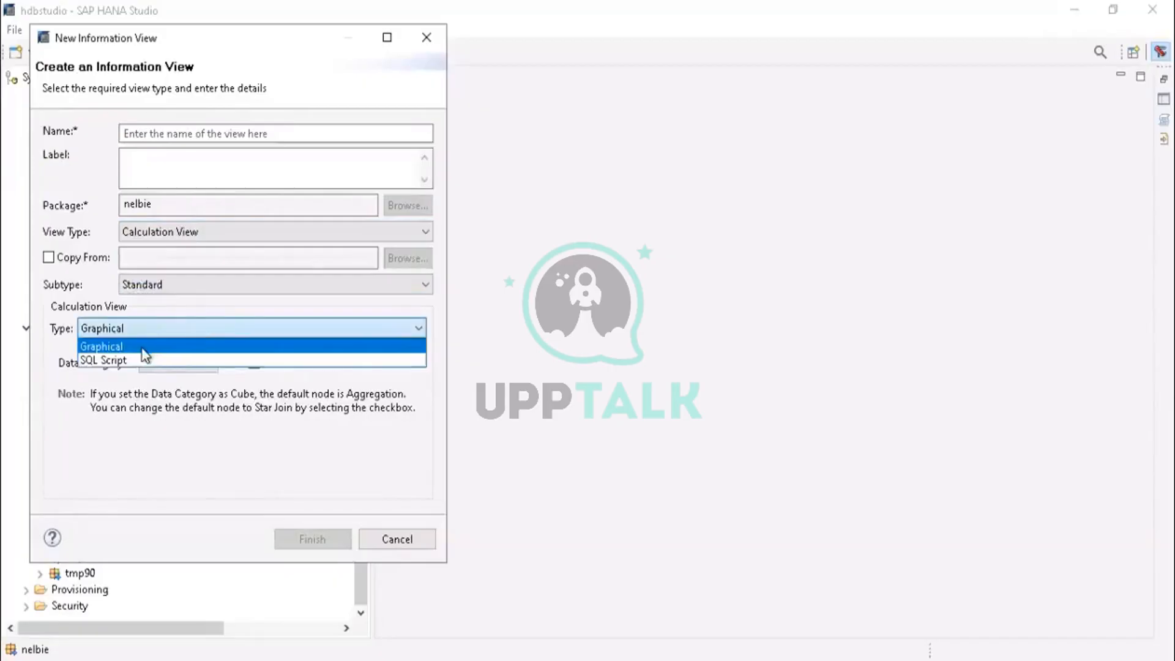
pyautogui.click(145, 343)
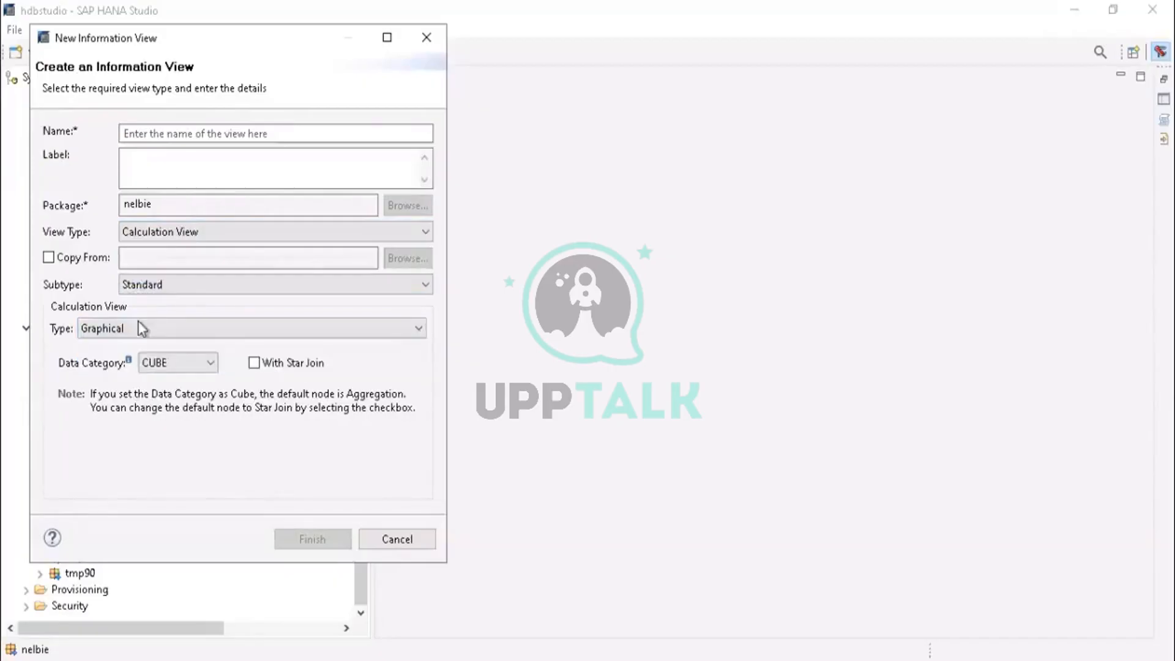
# Step: Keep the calculation view type as Graphical and set its data category to DIMENSION
pyautogui.click(141, 327)
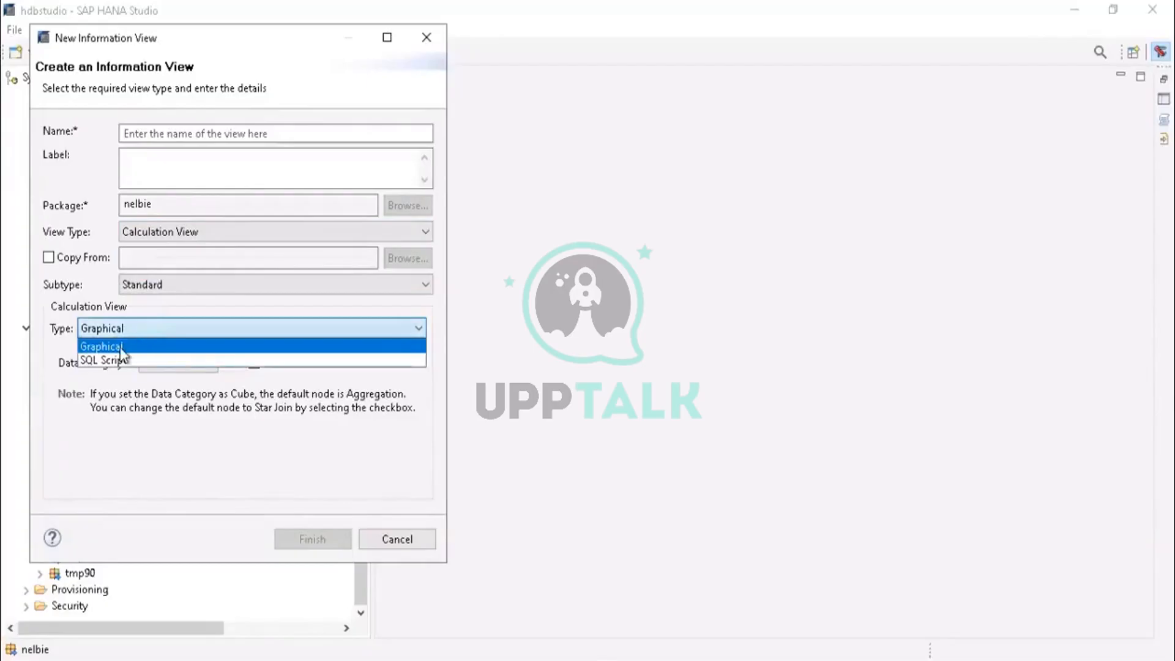
pyautogui.click(122, 349)
pyautogui.click(196, 364)
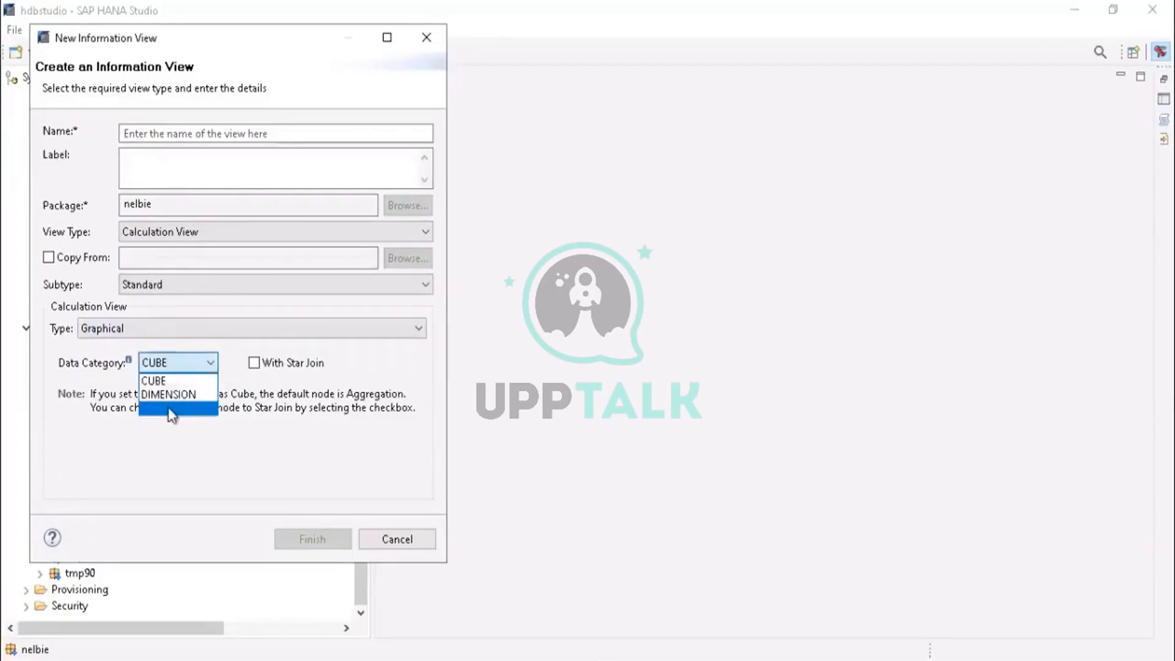
pyautogui.click(175, 402)
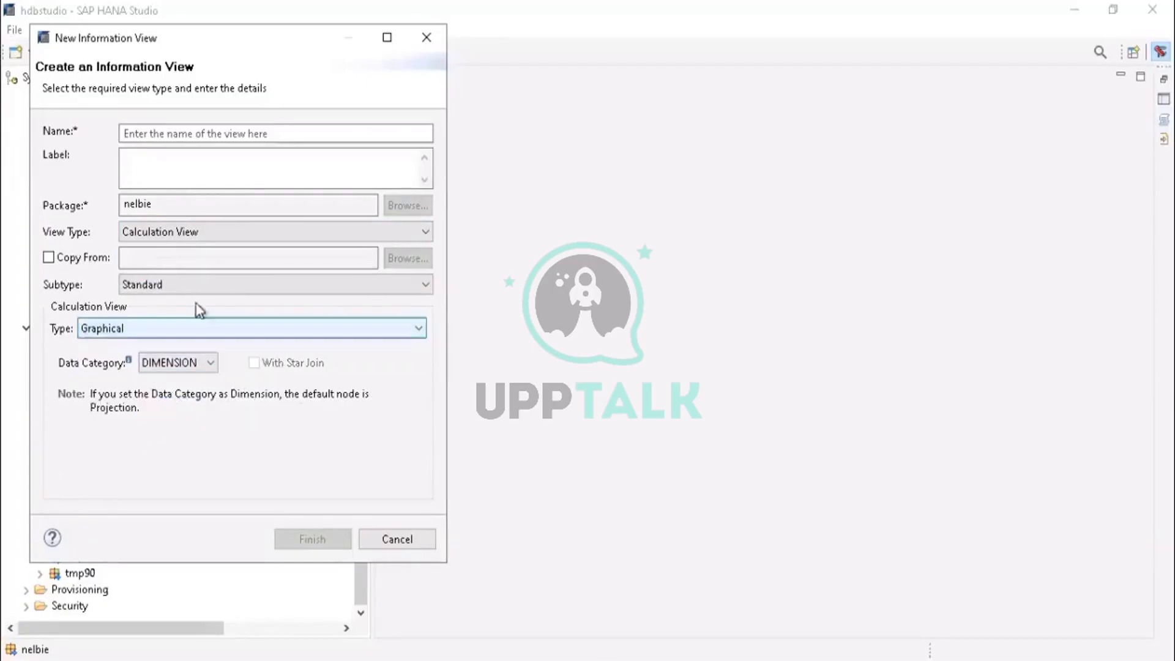
pyautogui.click(211, 231)
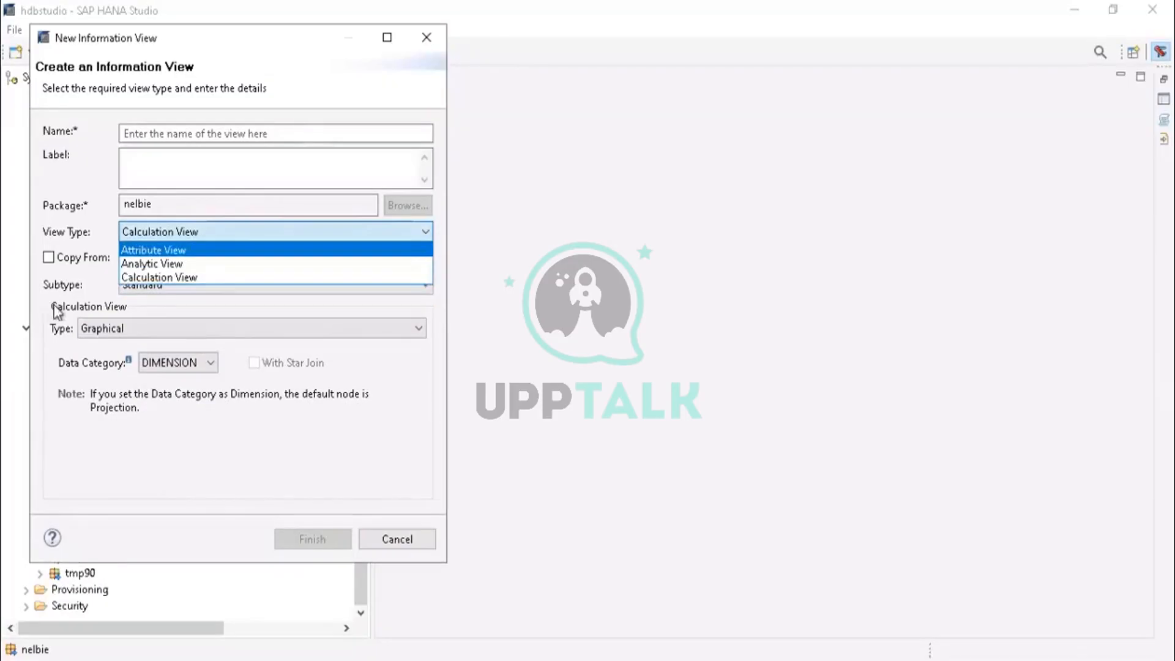
pyautogui.click(126, 458)
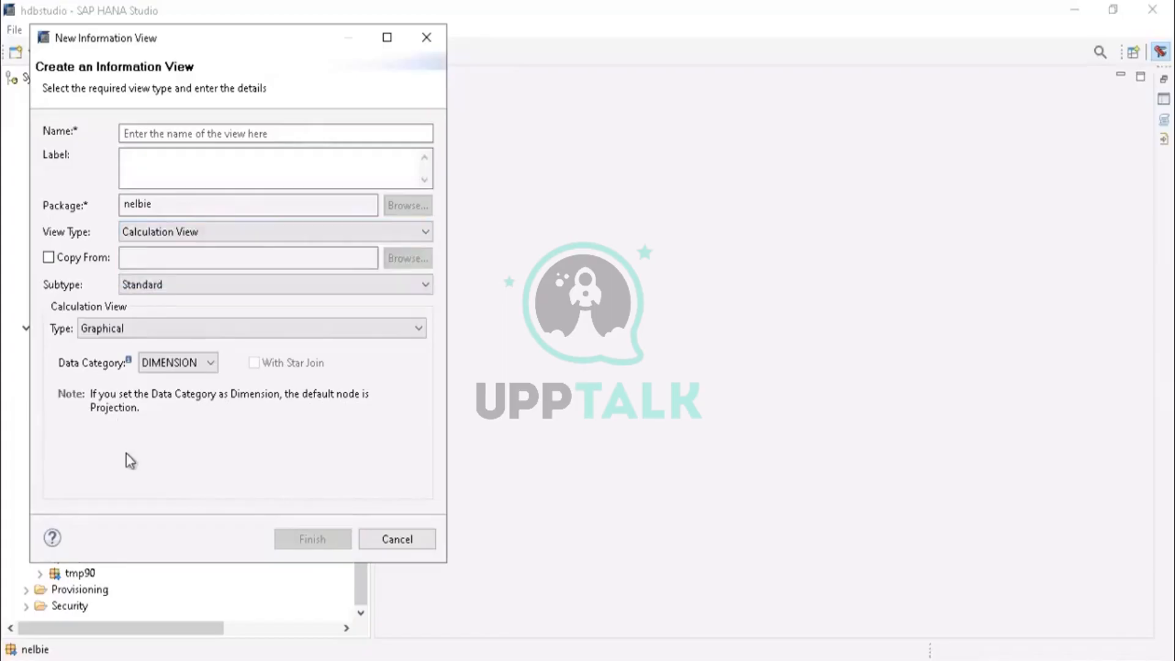
pyautogui.click(157, 237)
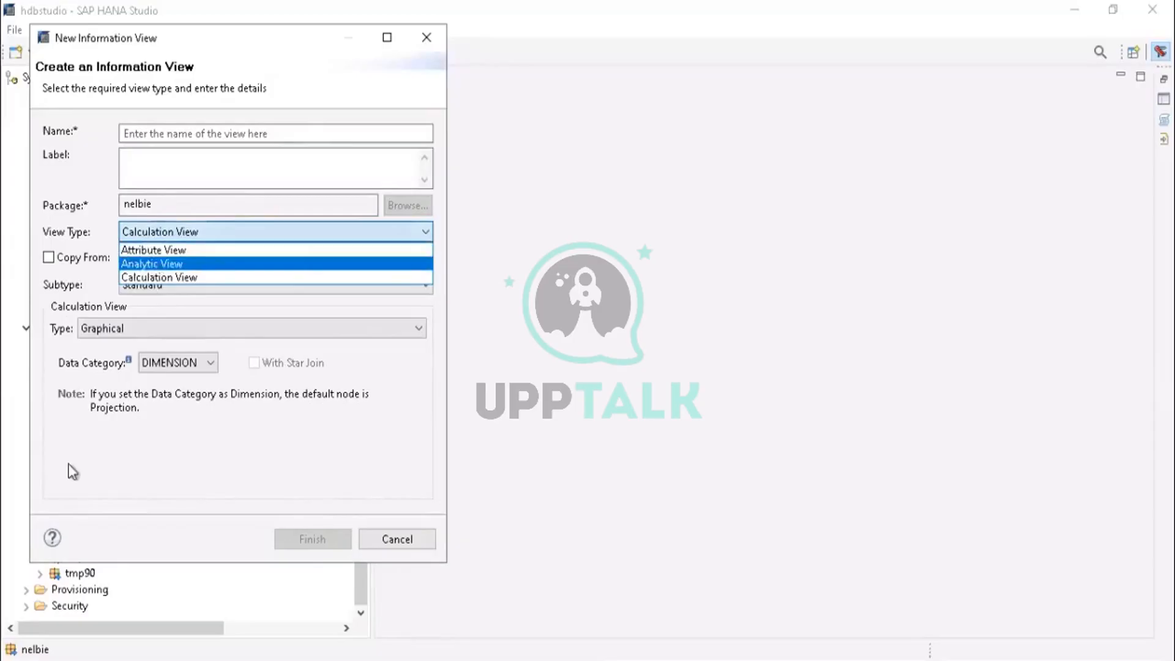
pyautogui.click(93, 488)
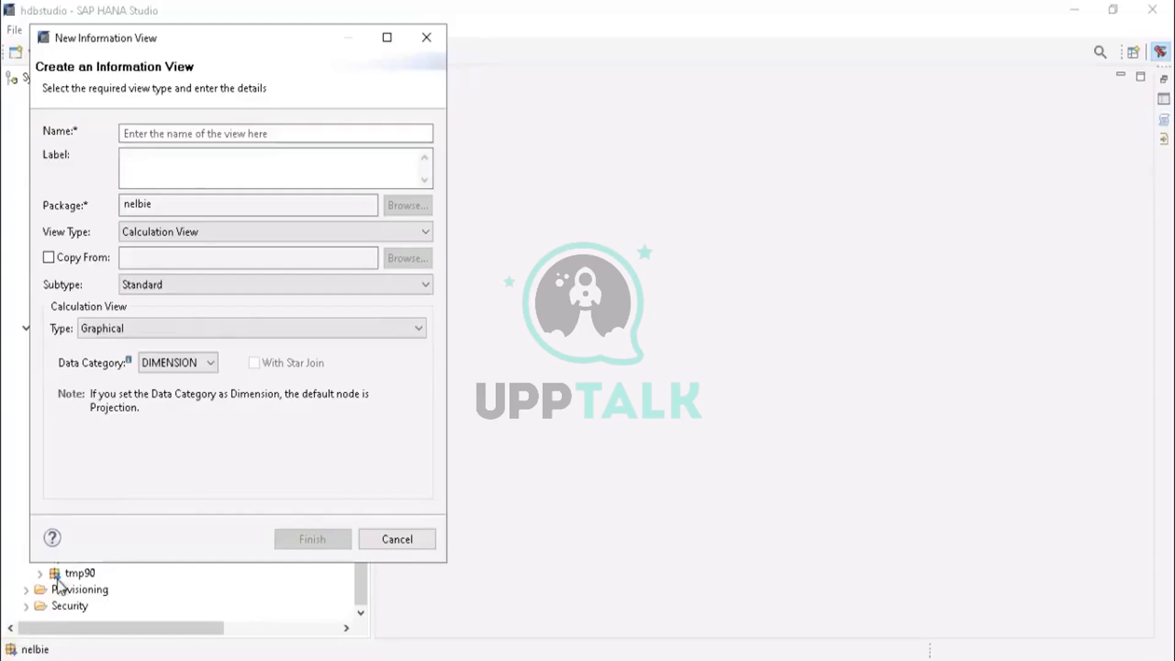
pyautogui.click(191, 129)
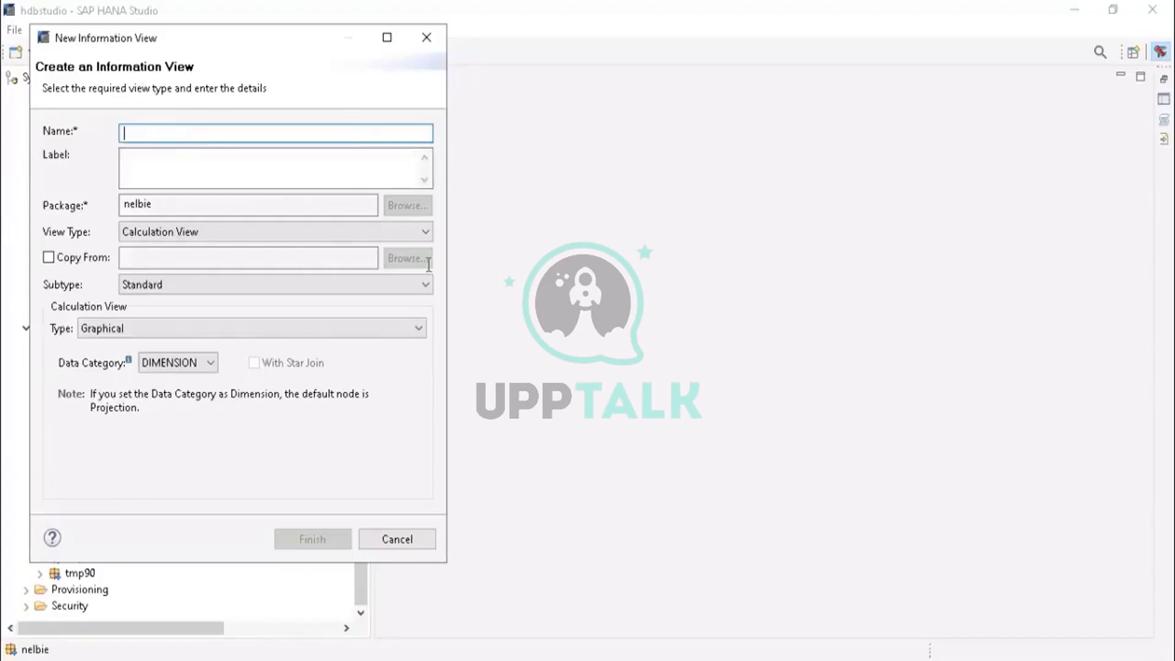
pyautogui.click(301, 206)
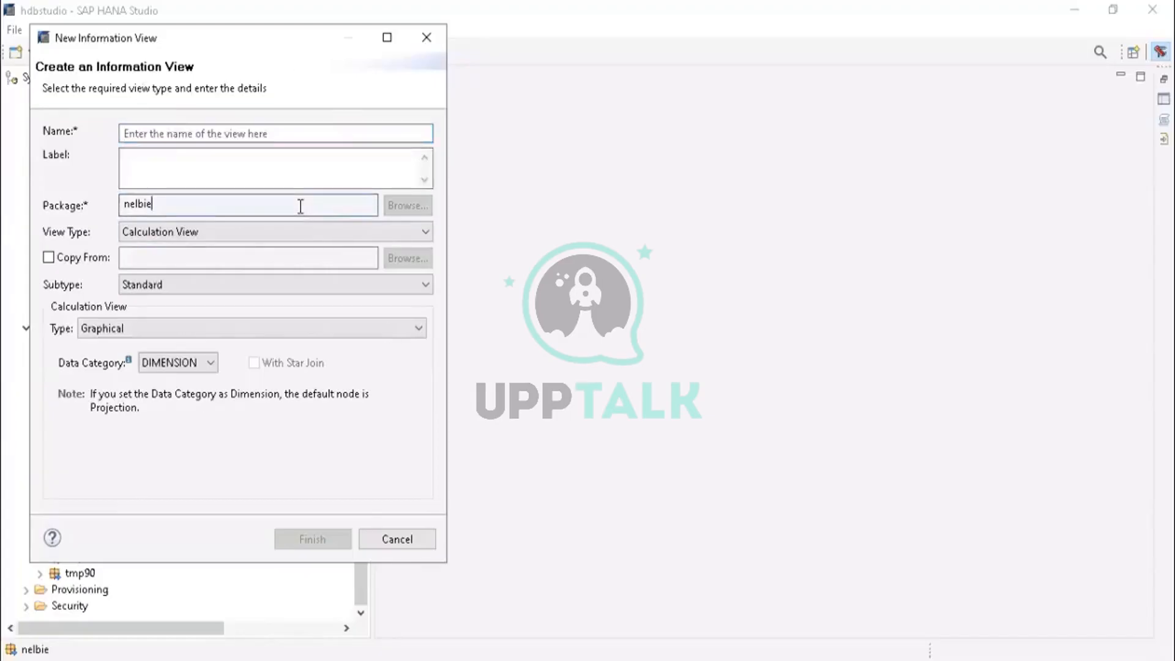
pyautogui.click(267, 134)
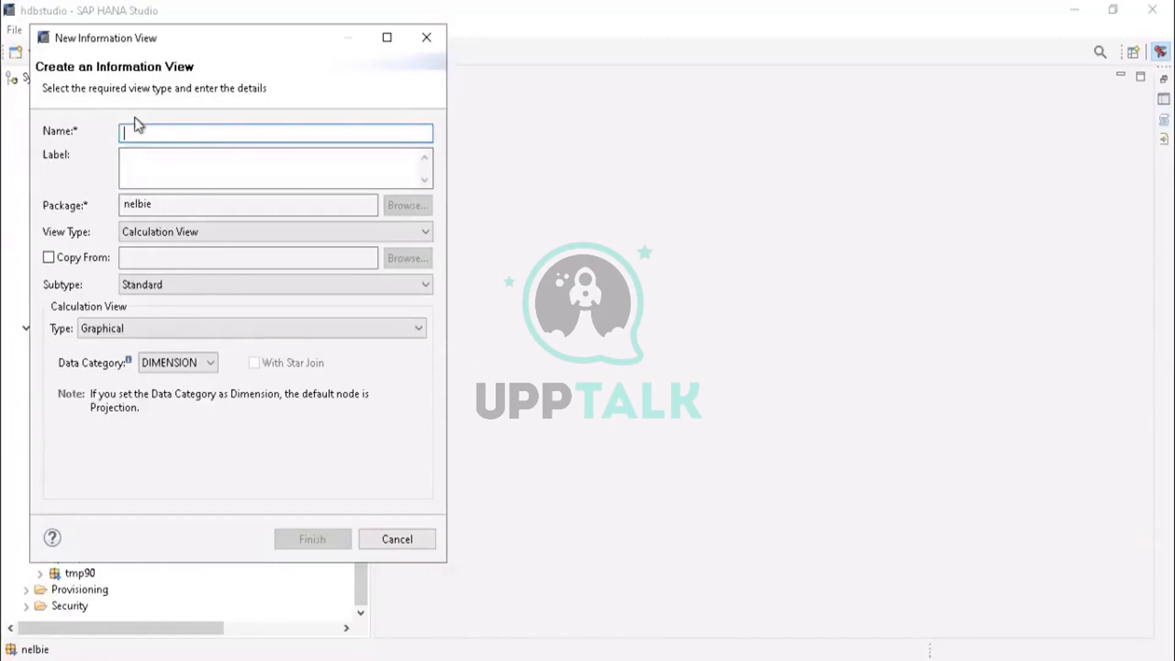
# Step: Set the new information view's type to Attribute View with the Standard subtype
pyautogui.click(160, 238)
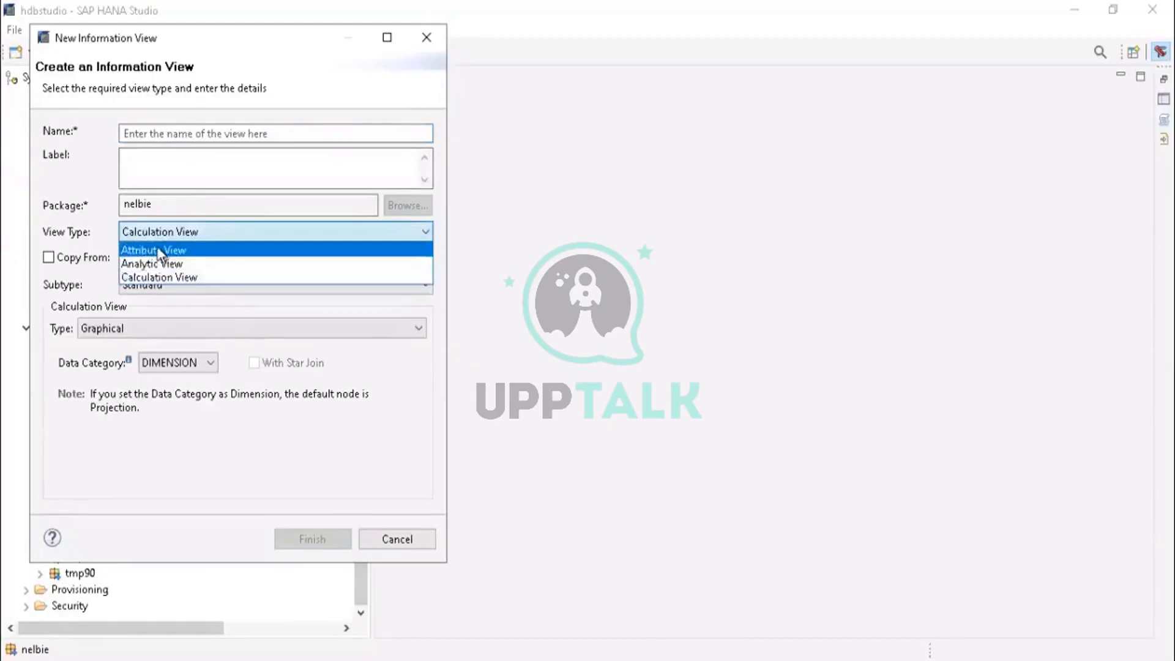
pyautogui.click(157, 250)
pyautogui.click(173, 286)
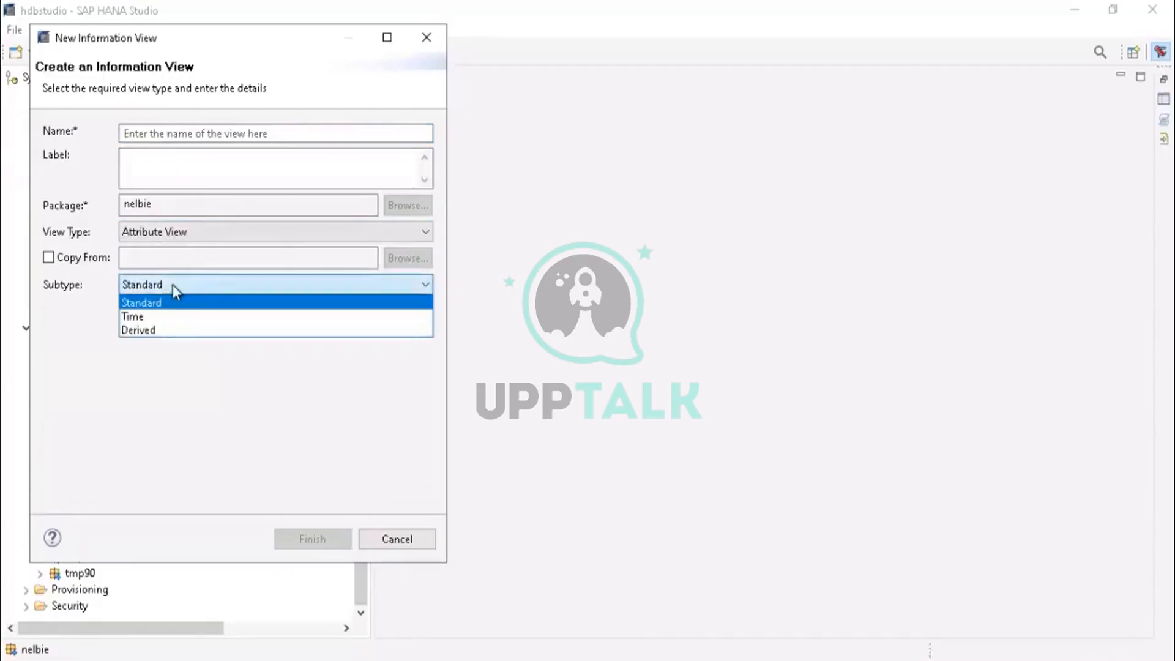
pyautogui.click(150, 301)
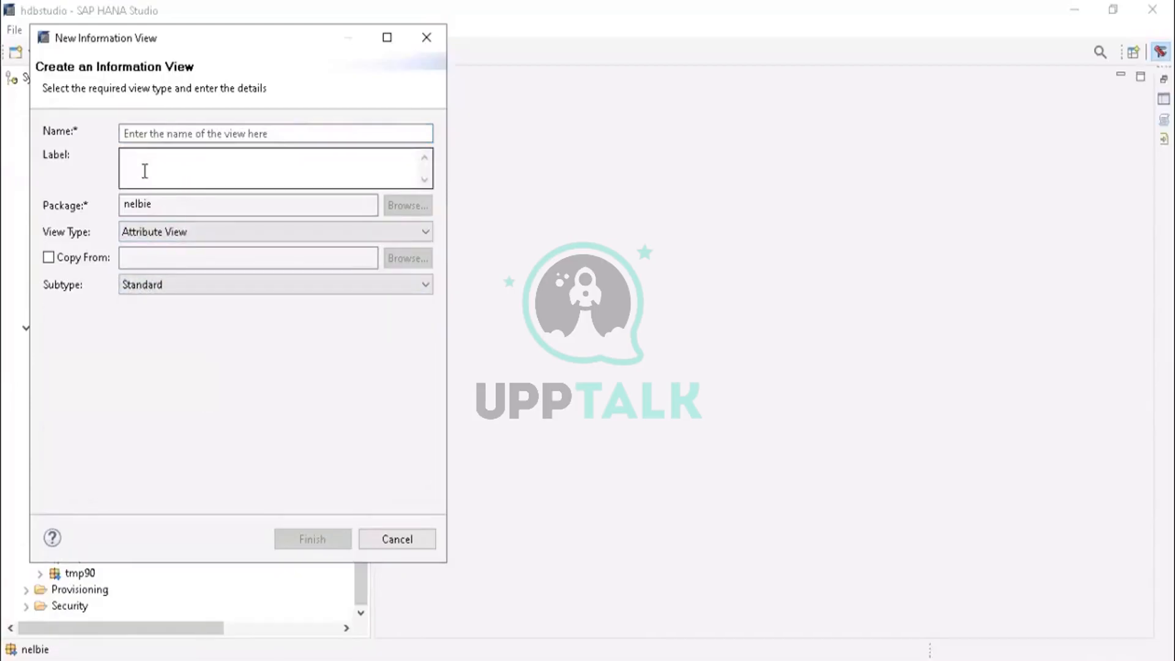
# Step: Name the attribute view PRAC20 and create it in the nelbie package
pyautogui.click(152, 132)
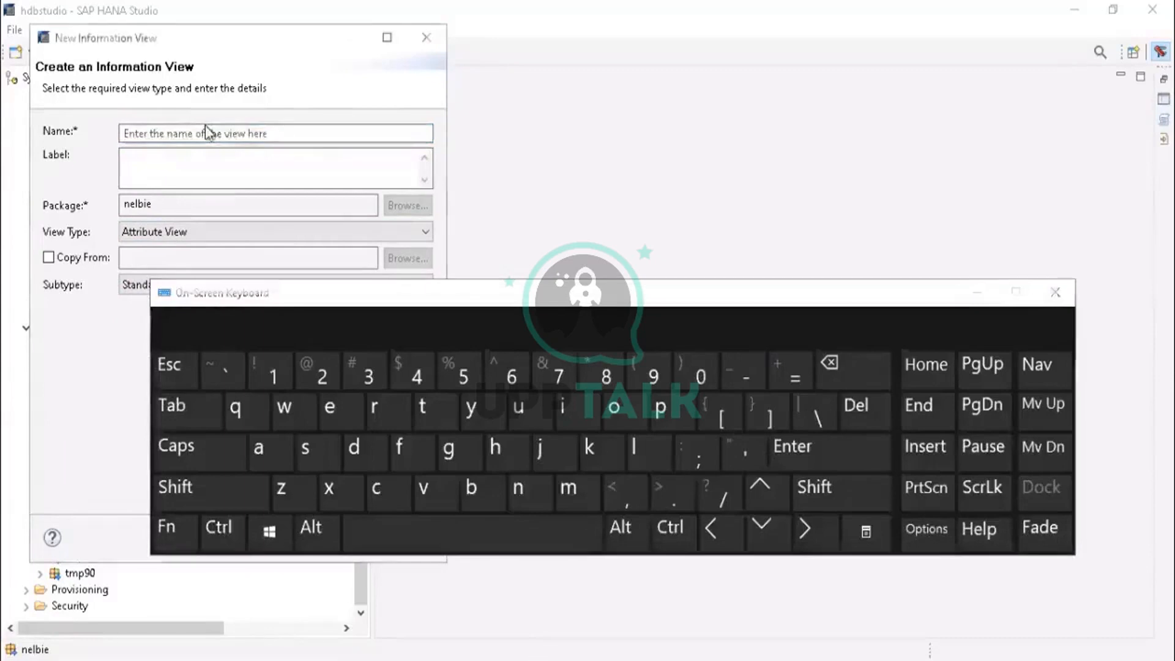
pyautogui.click(237, 136)
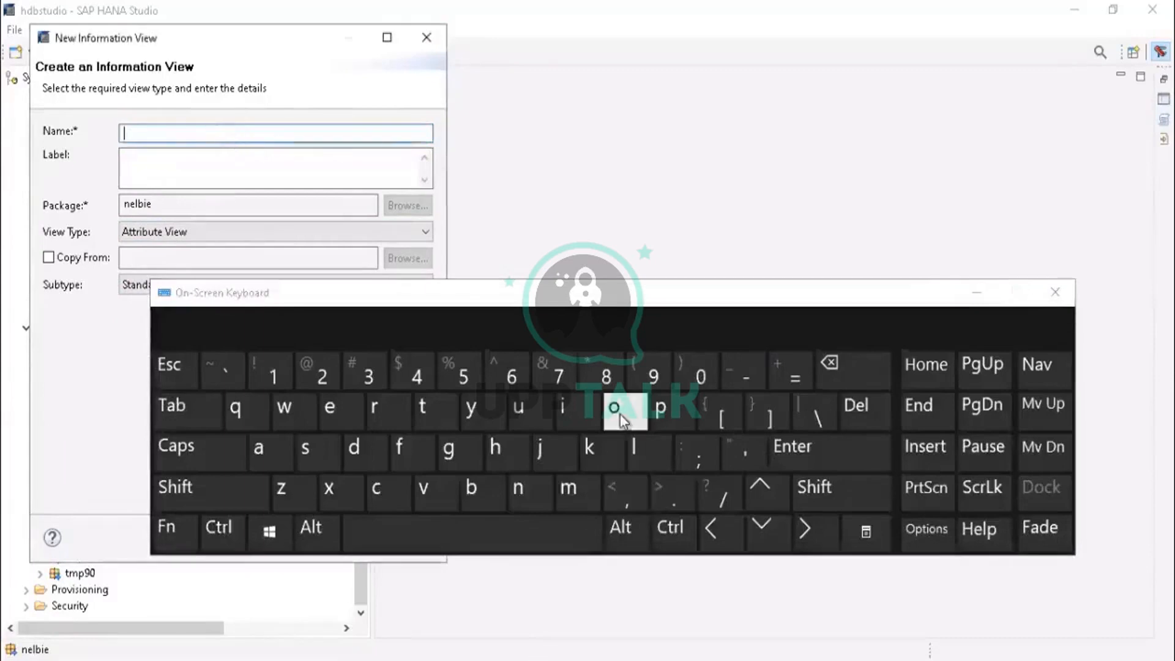
pyautogui.click(673, 411)
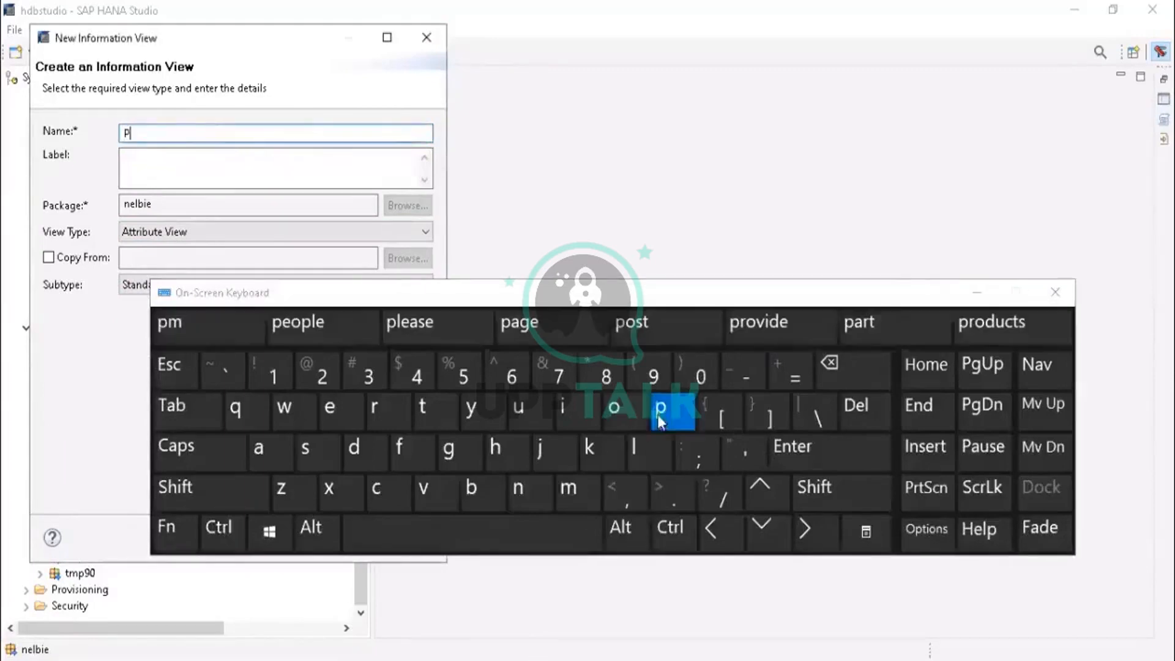
pyautogui.click(260, 450)
pyautogui.click(379, 488)
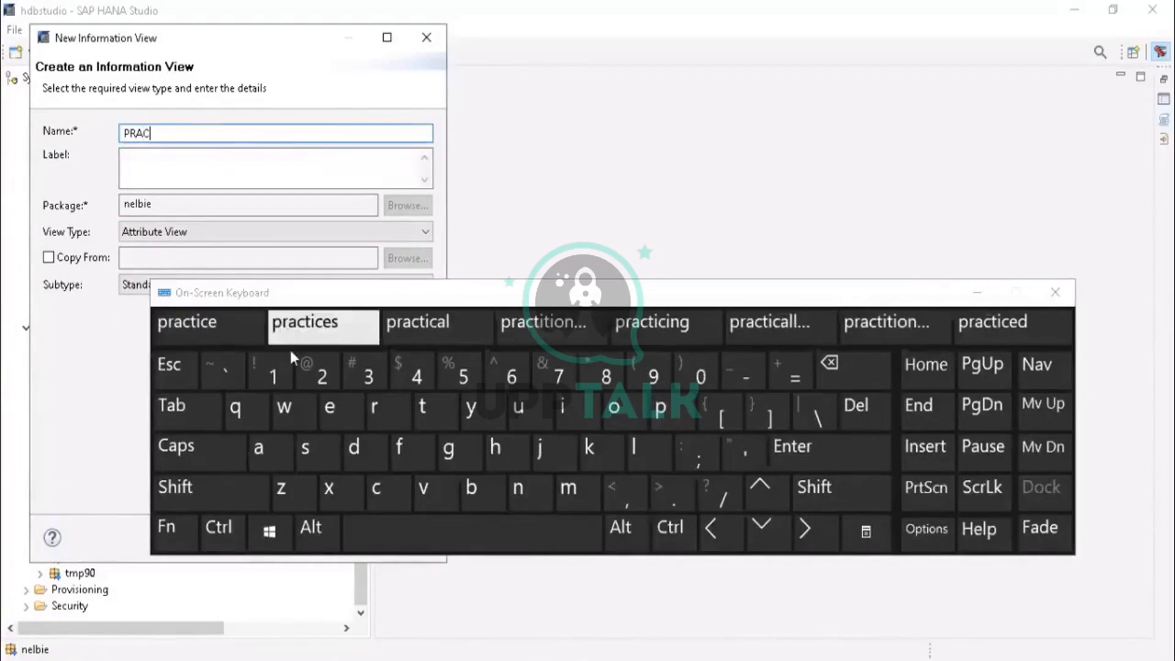
pyautogui.click(314, 372)
pyautogui.click(694, 374)
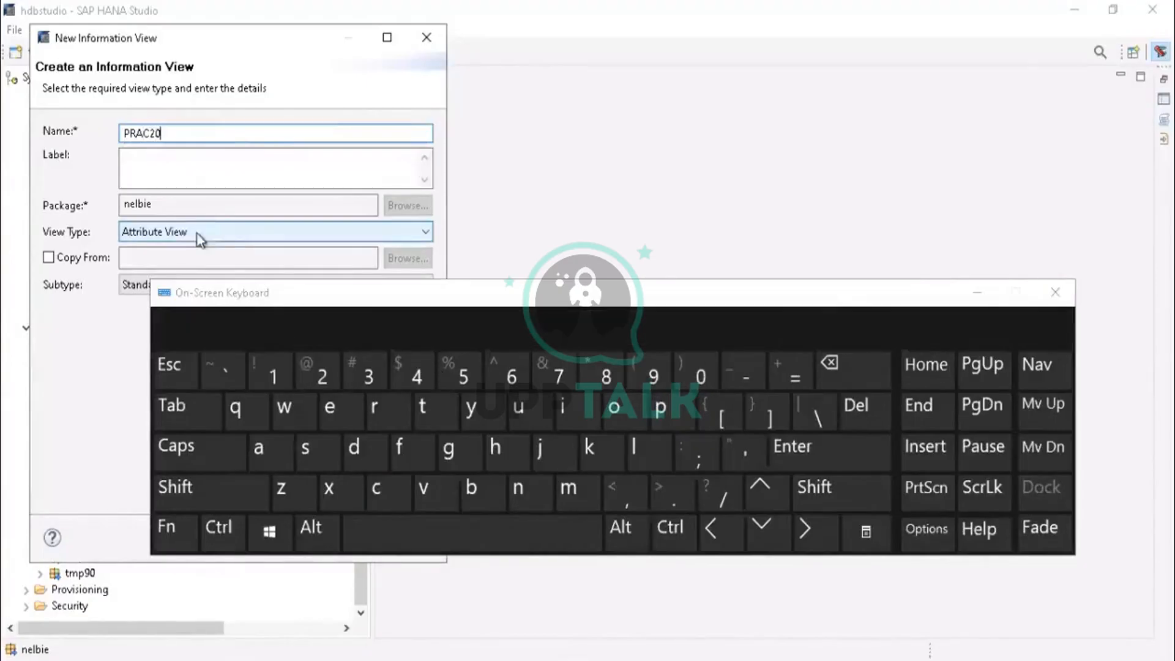
pyautogui.doubleClick(170, 160)
pyautogui.click(976, 294)
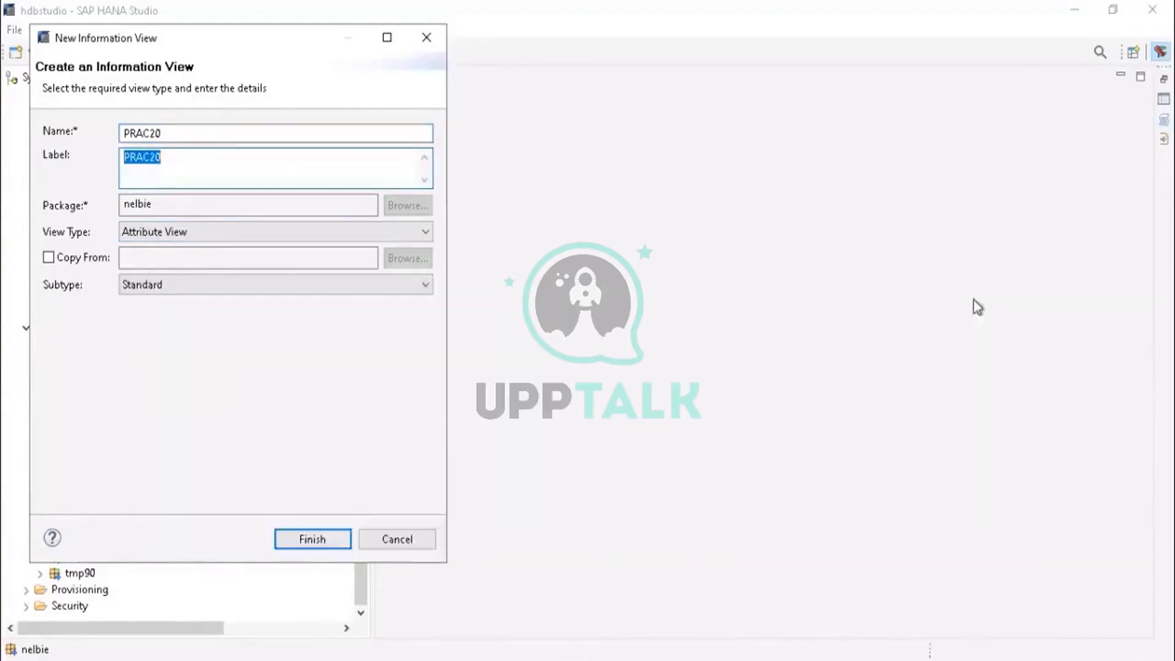
pyautogui.click(333, 538)
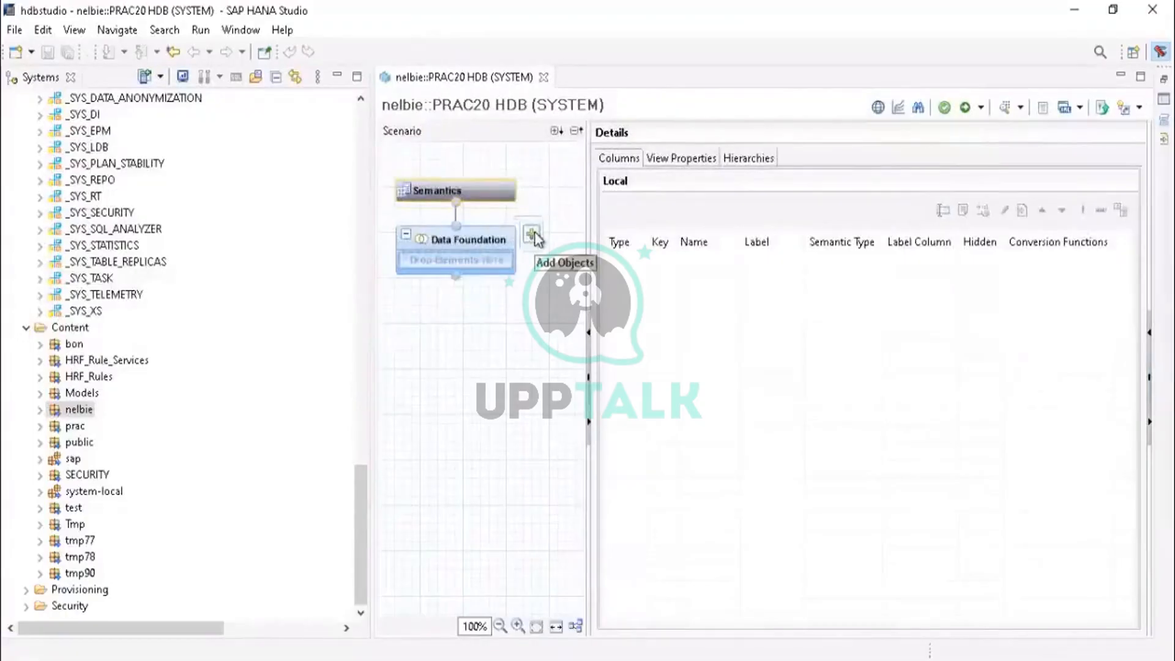
# Step: Search for practice and add the PRACTICE table of the HELLO schema to the Data Foundation node
pyautogui.click(531, 235)
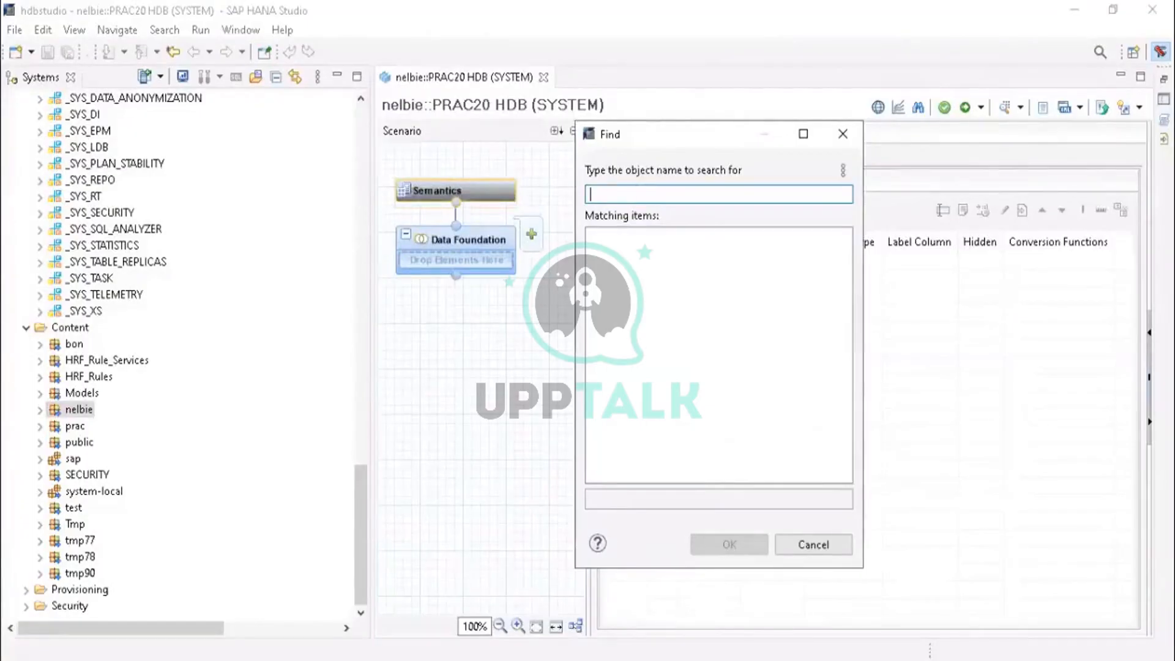
pyautogui.press('ctrl+super+o')
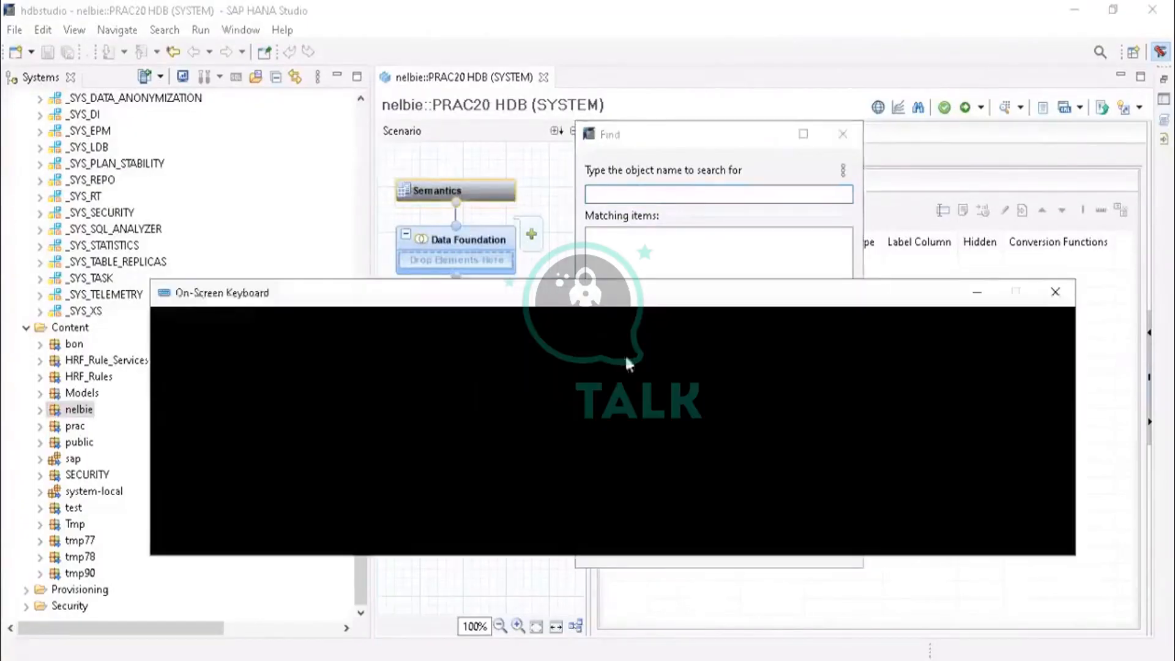
pyautogui.click(612, 193)
pyautogui.click(661, 412)
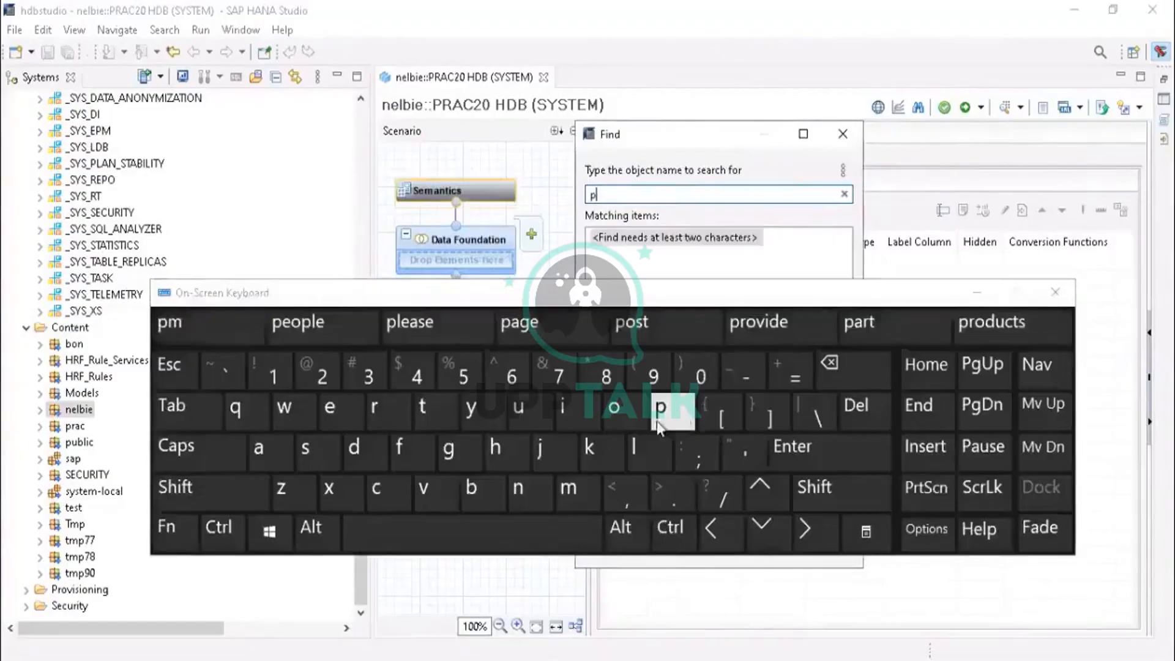
pyautogui.click(387, 418)
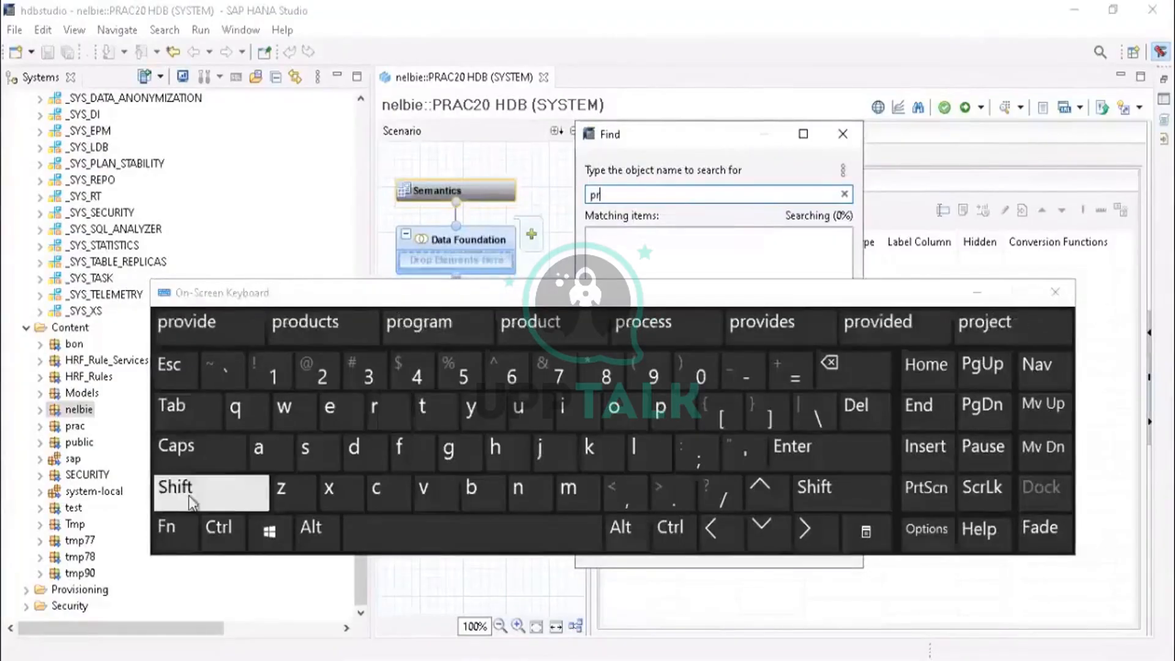
pyautogui.click(256, 450)
pyautogui.click(404, 497)
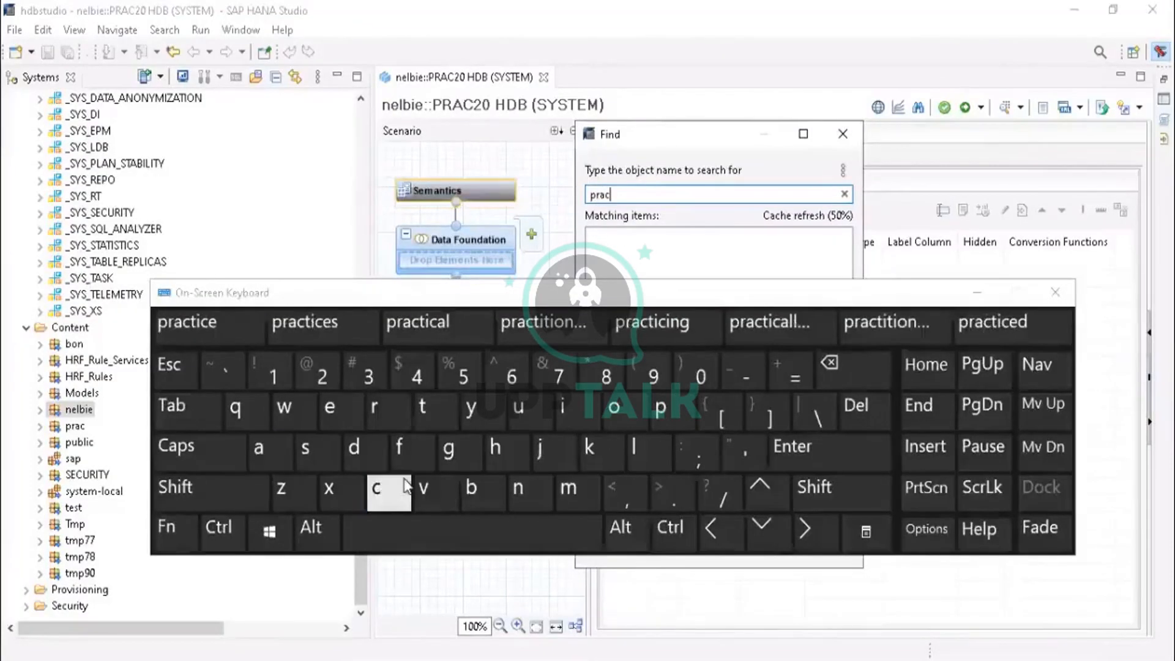
pyautogui.click(425, 410)
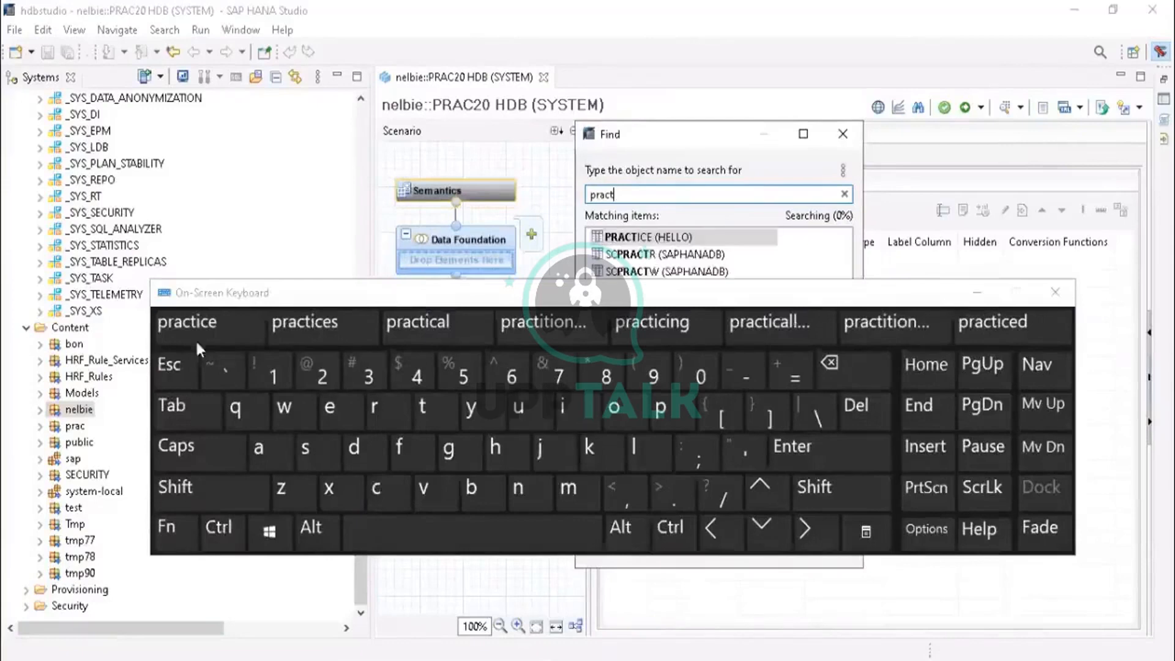
pyautogui.click(186, 323)
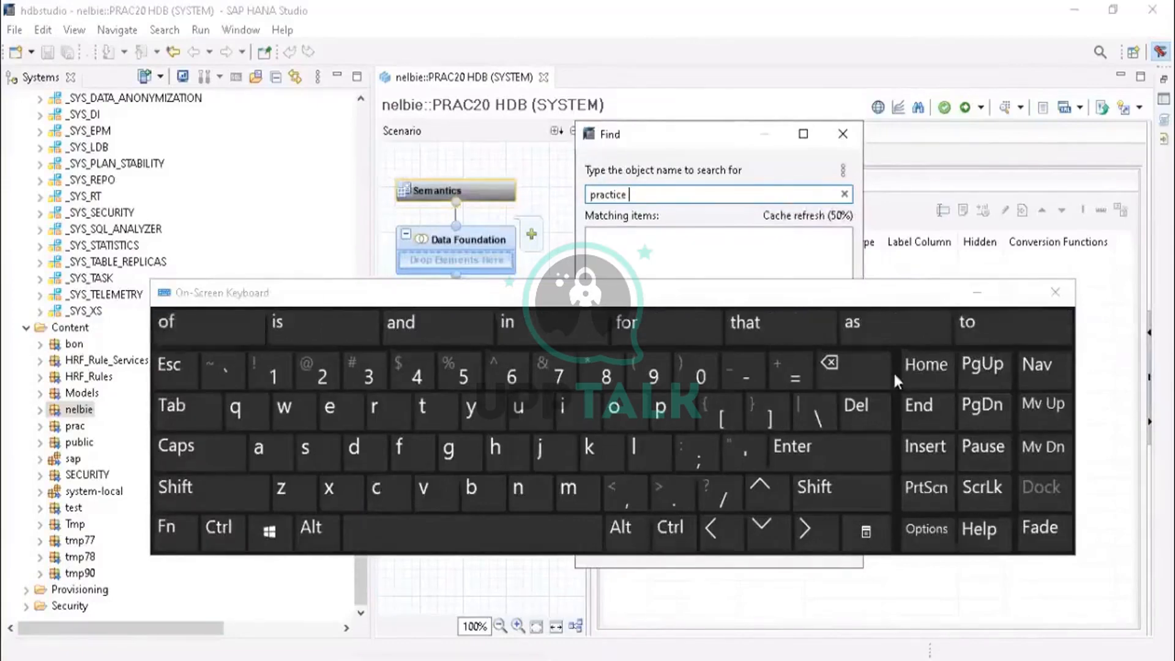
pyautogui.click(874, 367)
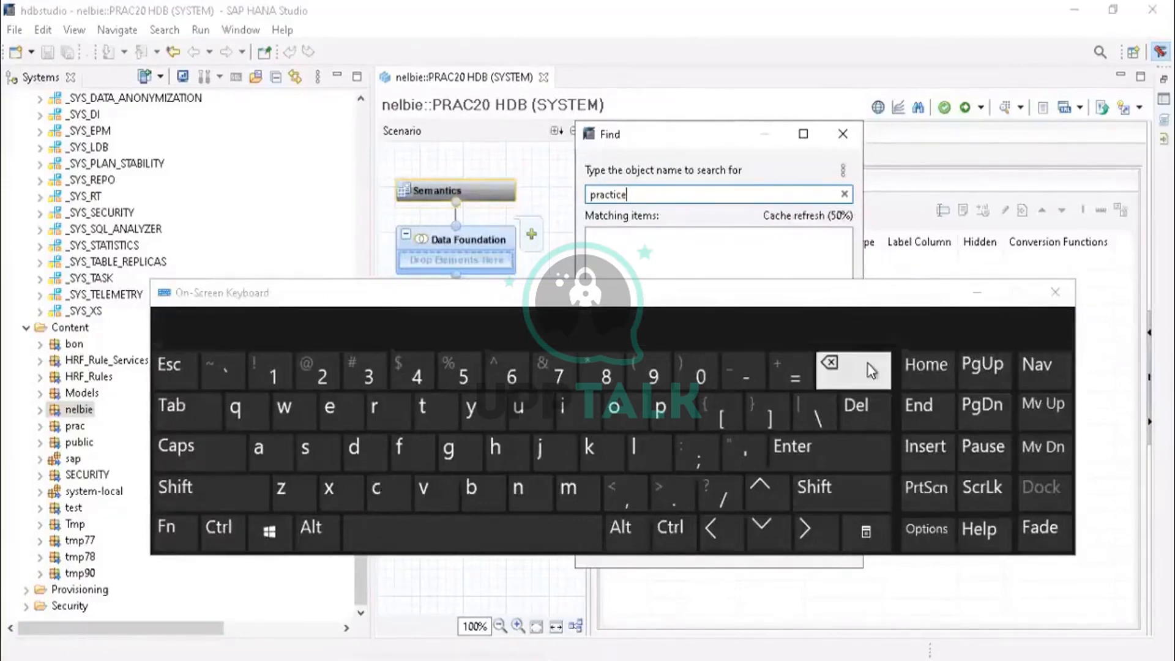
pyautogui.click(985, 293)
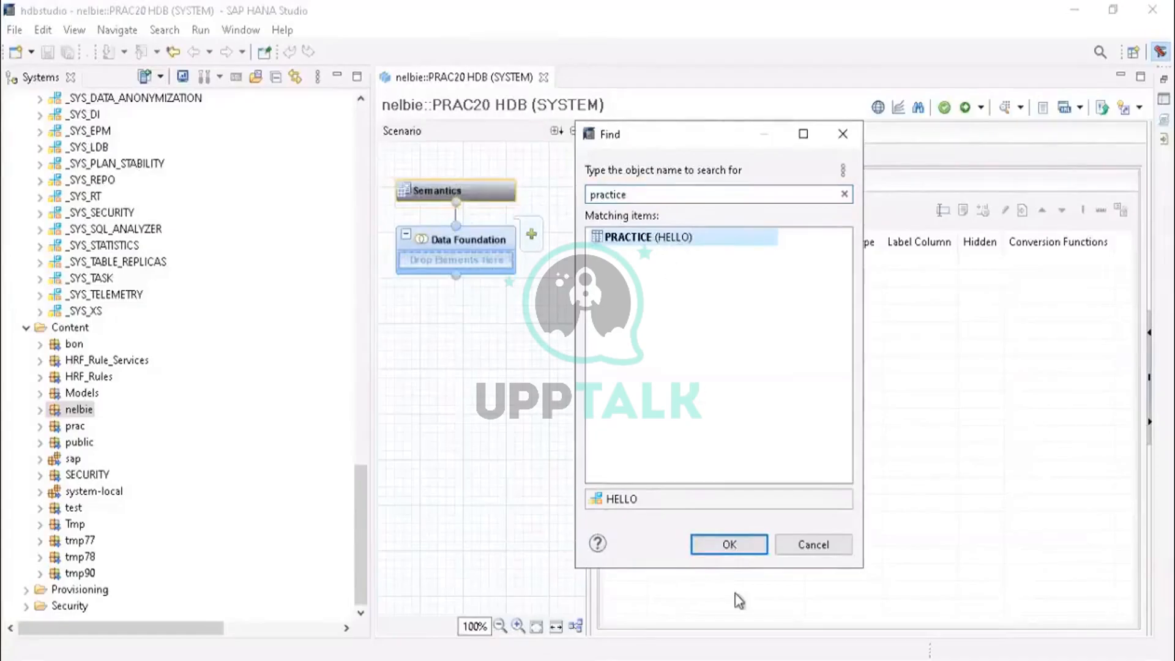
pyautogui.click(729, 546)
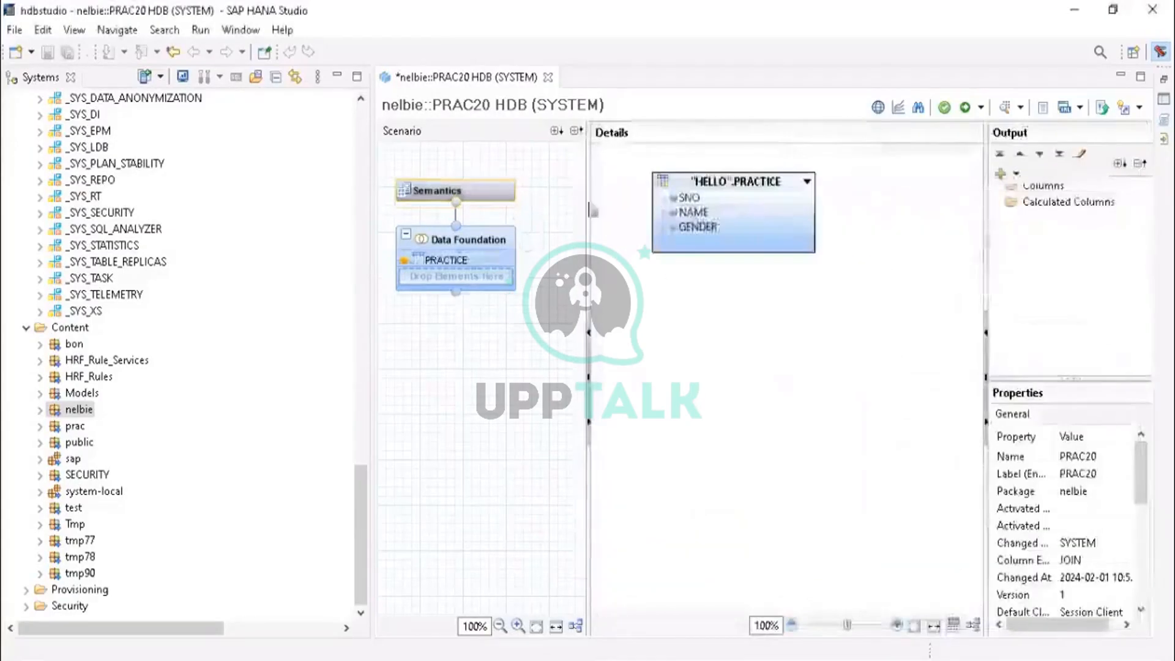
pyautogui.moveTo(459, 194)
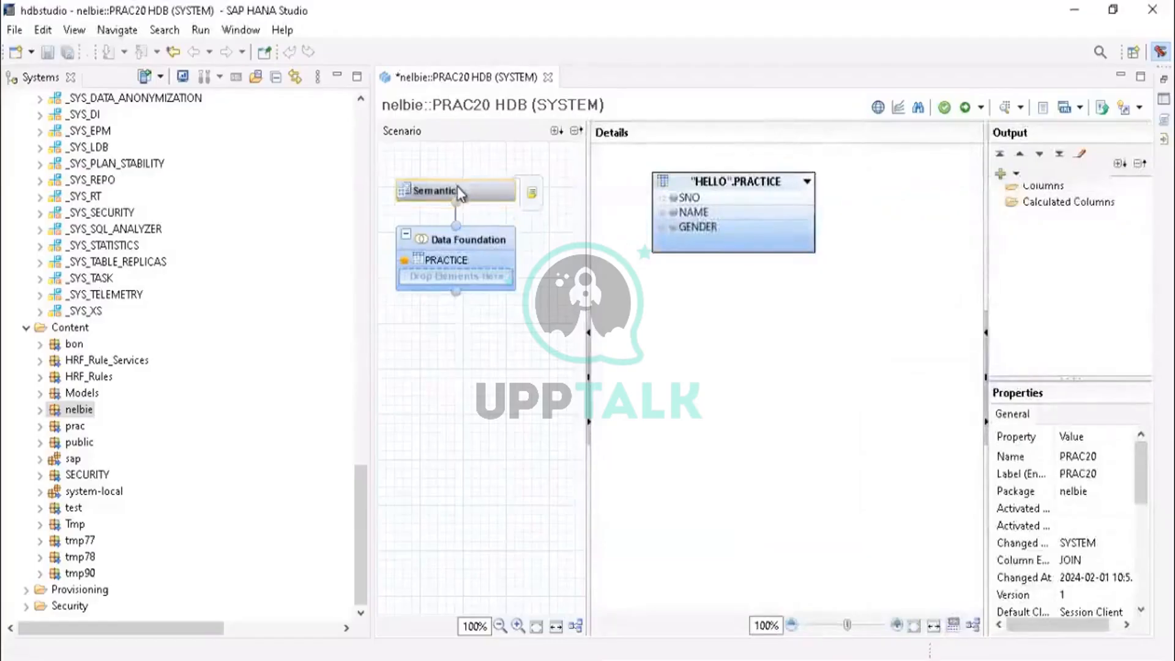
pyautogui.click(459, 195)
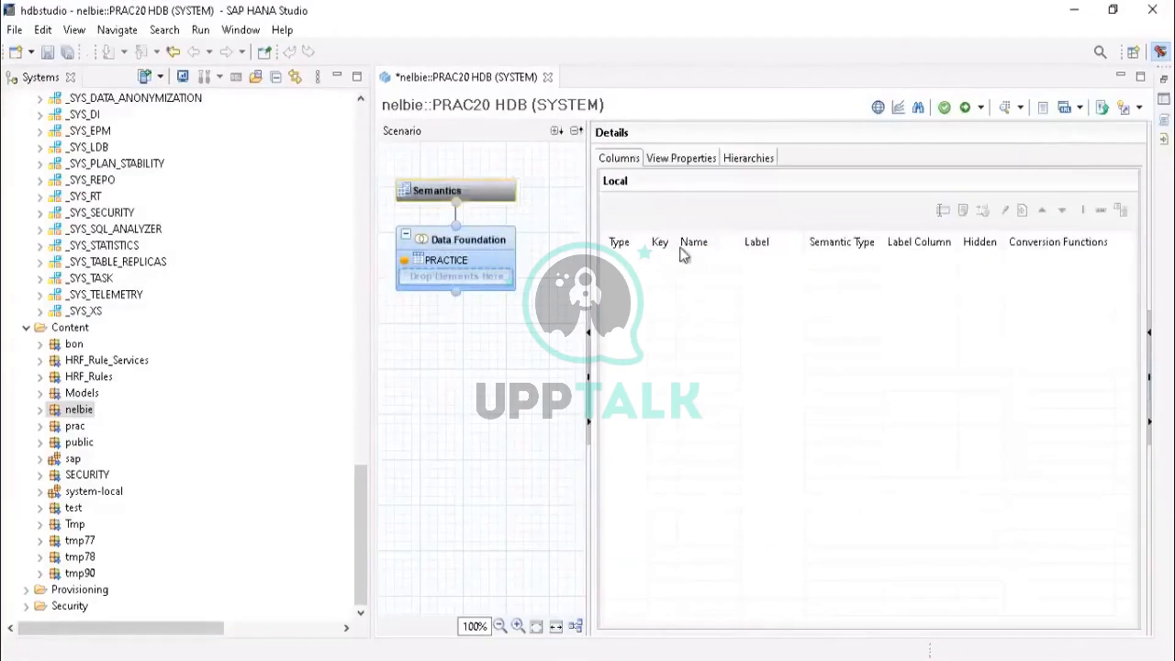
pyautogui.click(674, 158)
pyautogui.click(619, 158)
# Step: Add the SNO, NAME and GENDER columns of the PRACTICE table to the Data Foundation's output
pyautogui.click(440, 254)
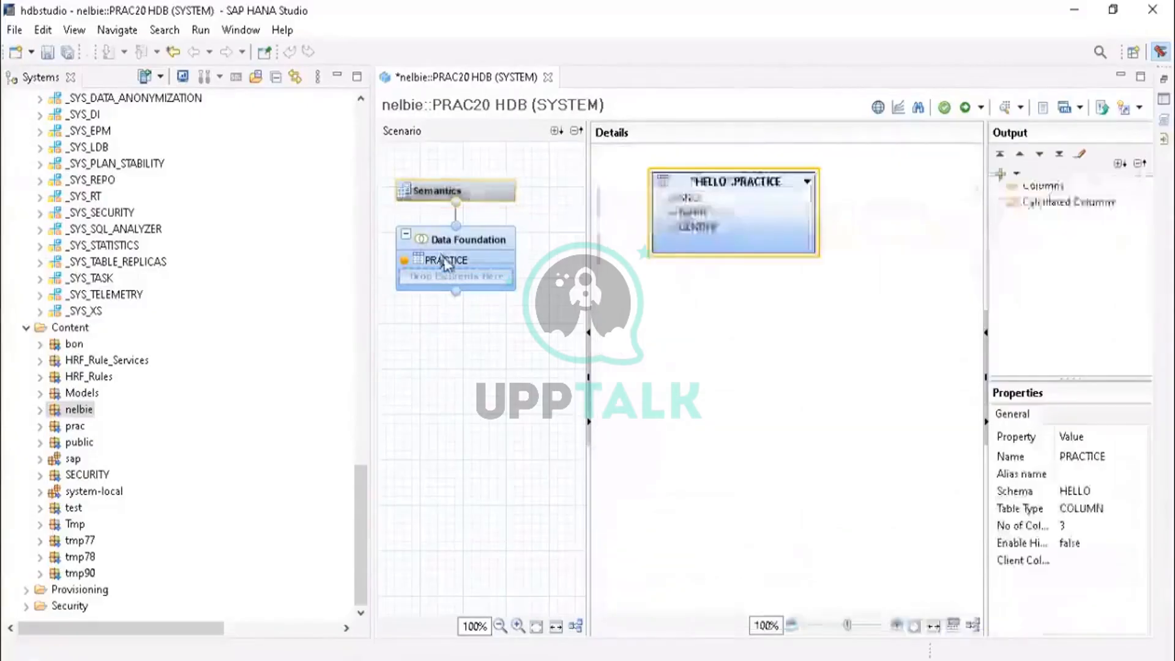
pyautogui.click(674, 199)
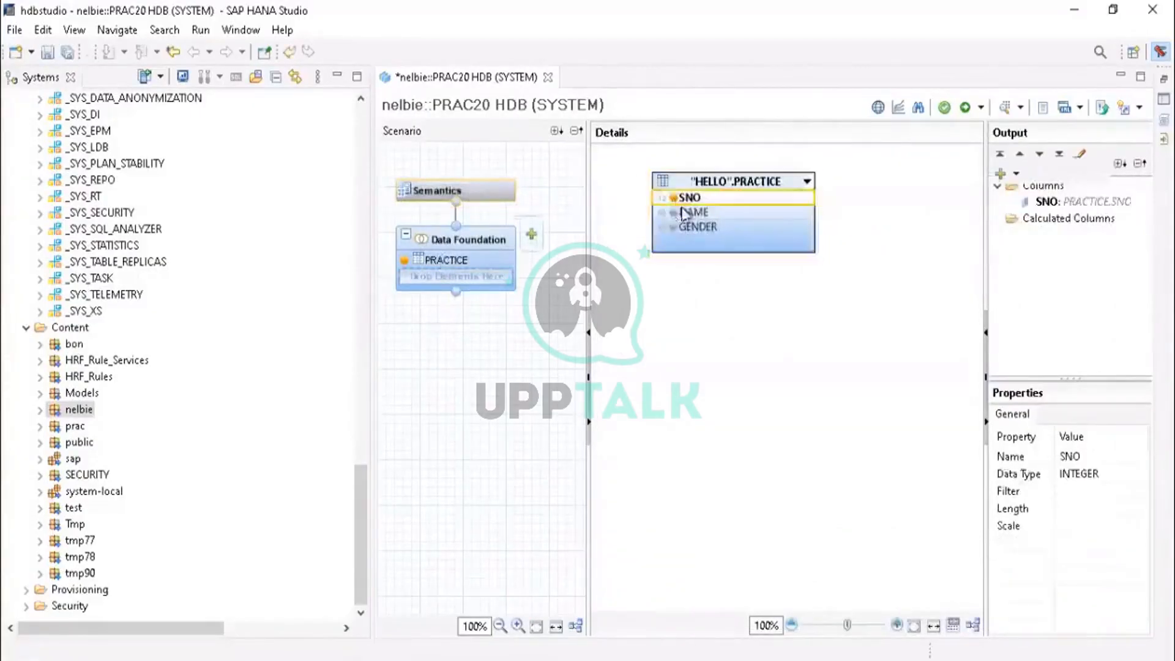
pyautogui.click(674, 212)
pyautogui.click(674, 227)
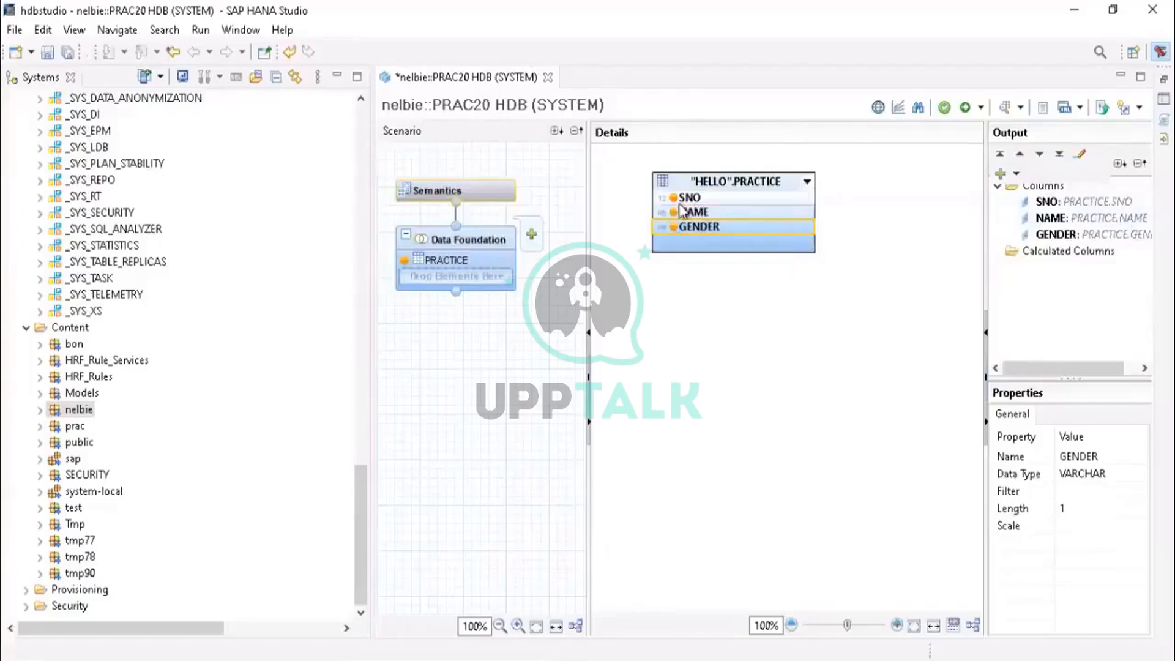
# Step: In the Semantics node's view properties, apply Classical Analytic Privileges to the PRAC20 view
pyautogui.click(446, 188)
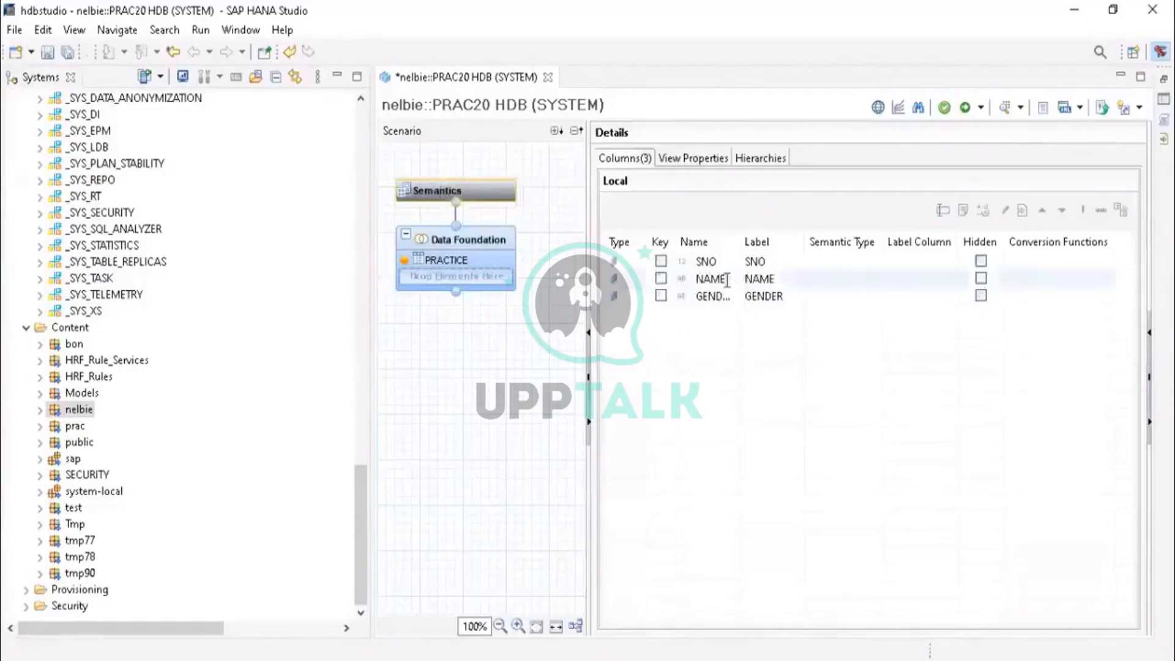
pyautogui.click(693, 159)
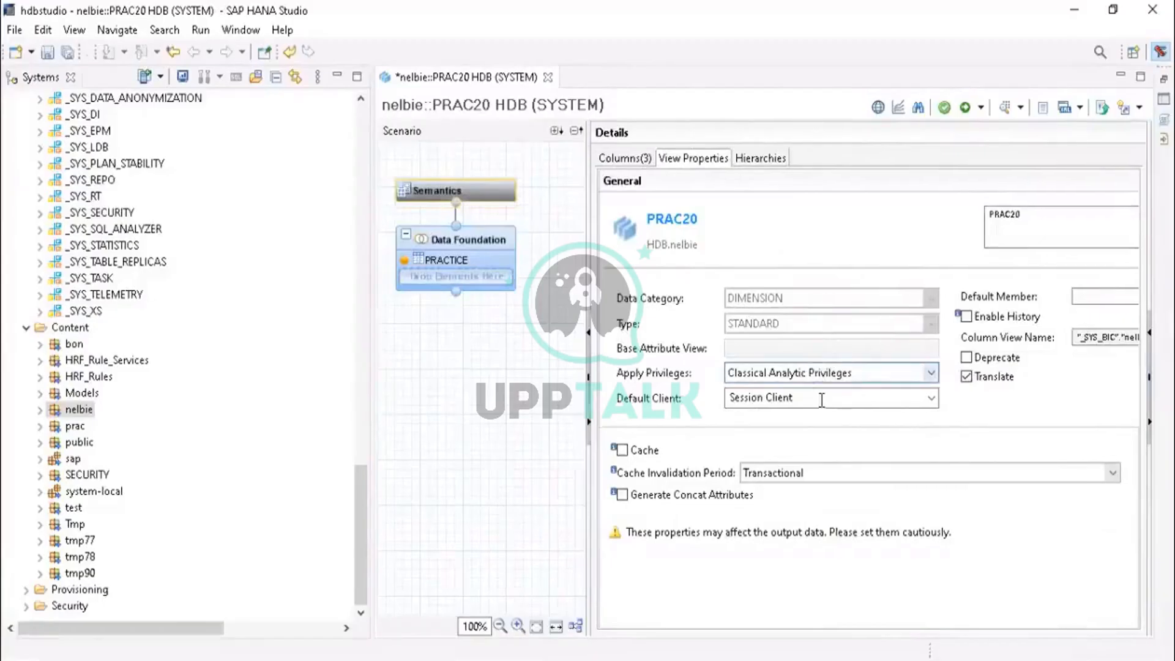
pyautogui.click(933, 372)
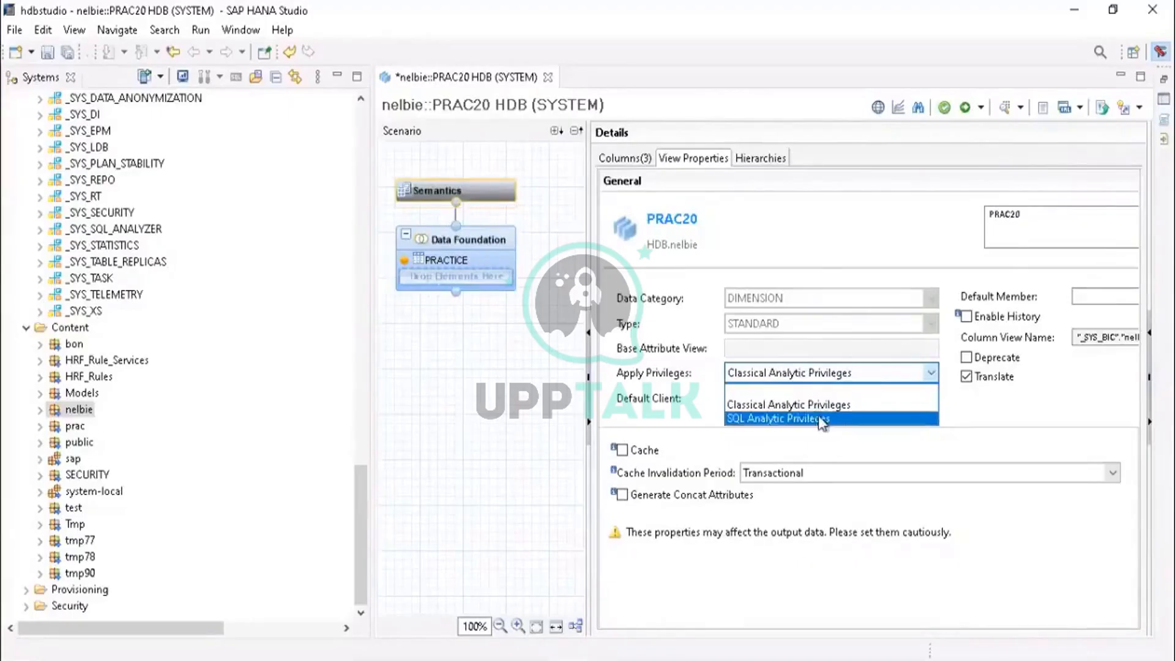
pyautogui.click(931, 376)
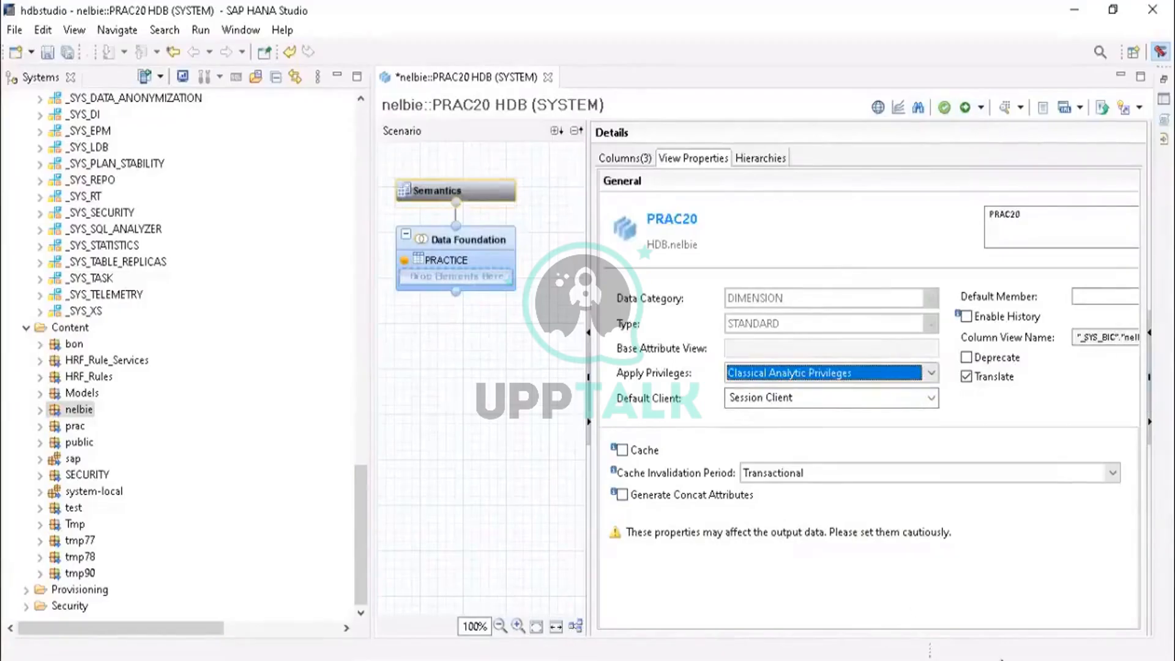
# Step: Validate, save and activate the PRAC20 view, and select it among the nelbie package's attribute views
pyautogui.click(943, 113)
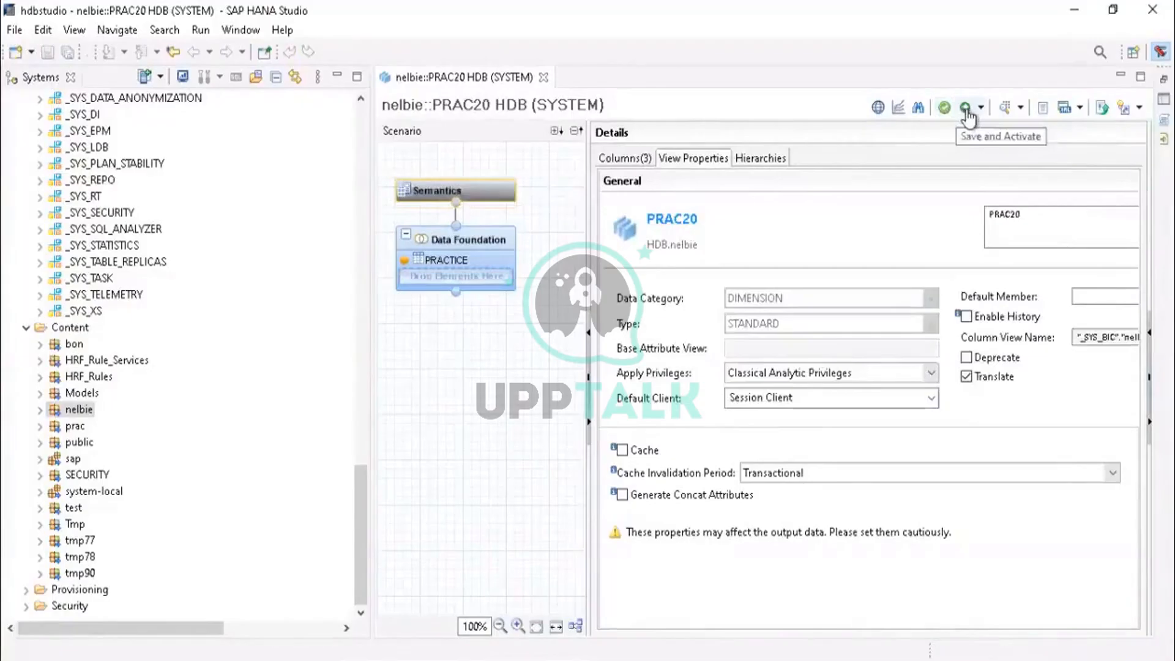
pyautogui.click(966, 111)
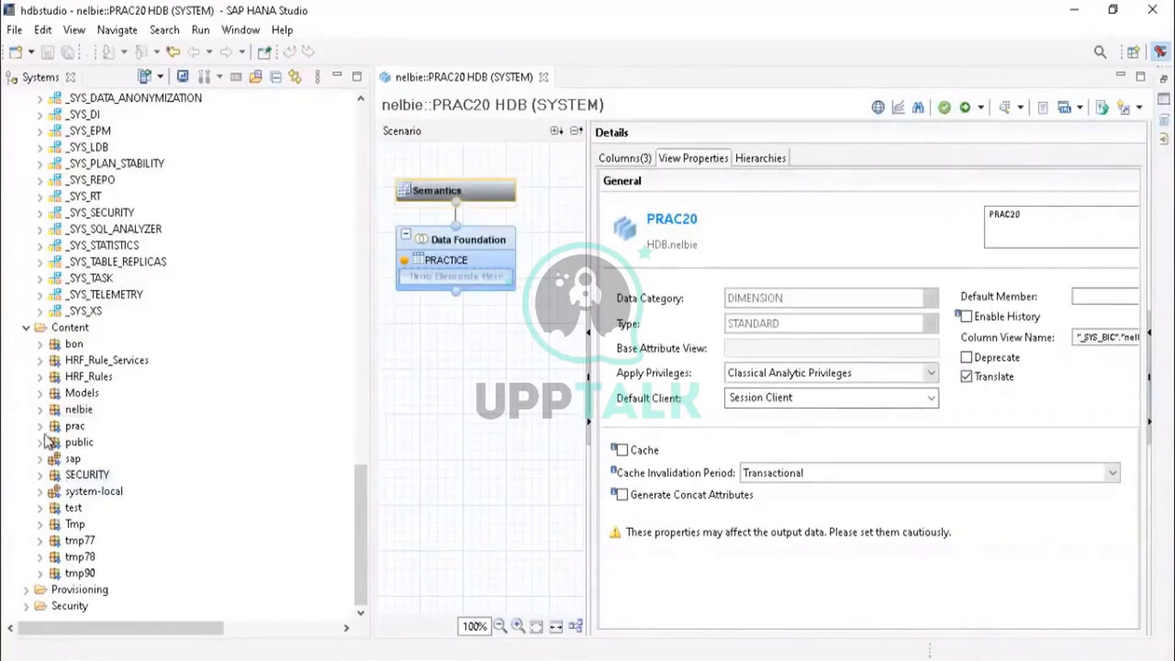
pyautogui.click(40, 409)
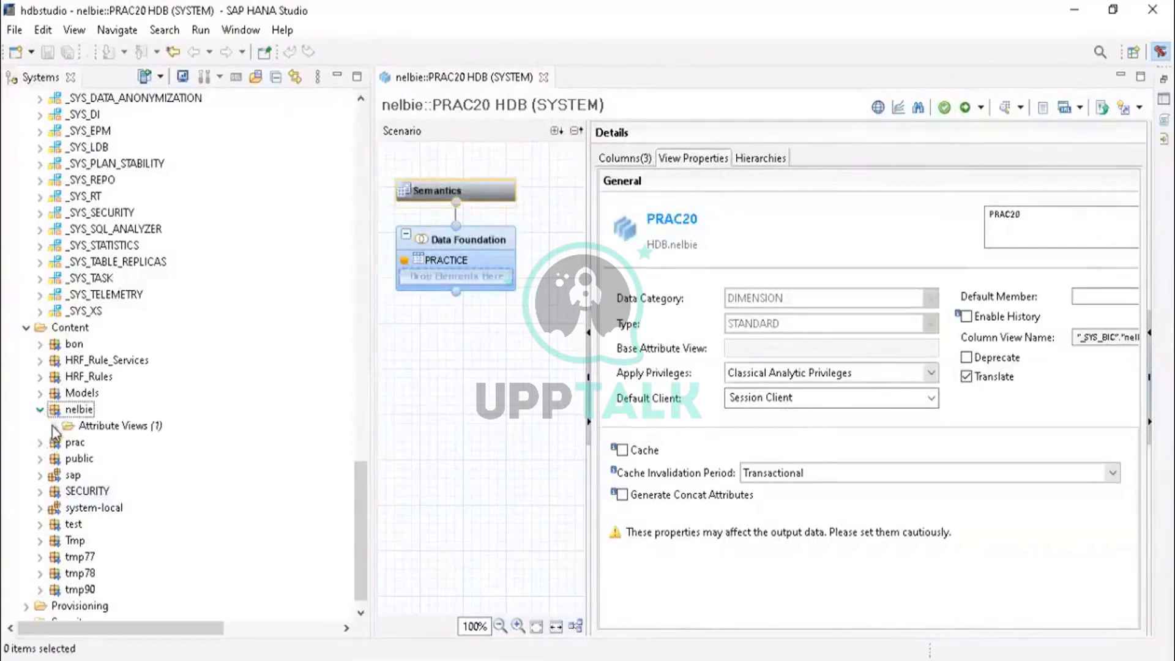
pyautogui.click(54, 425)
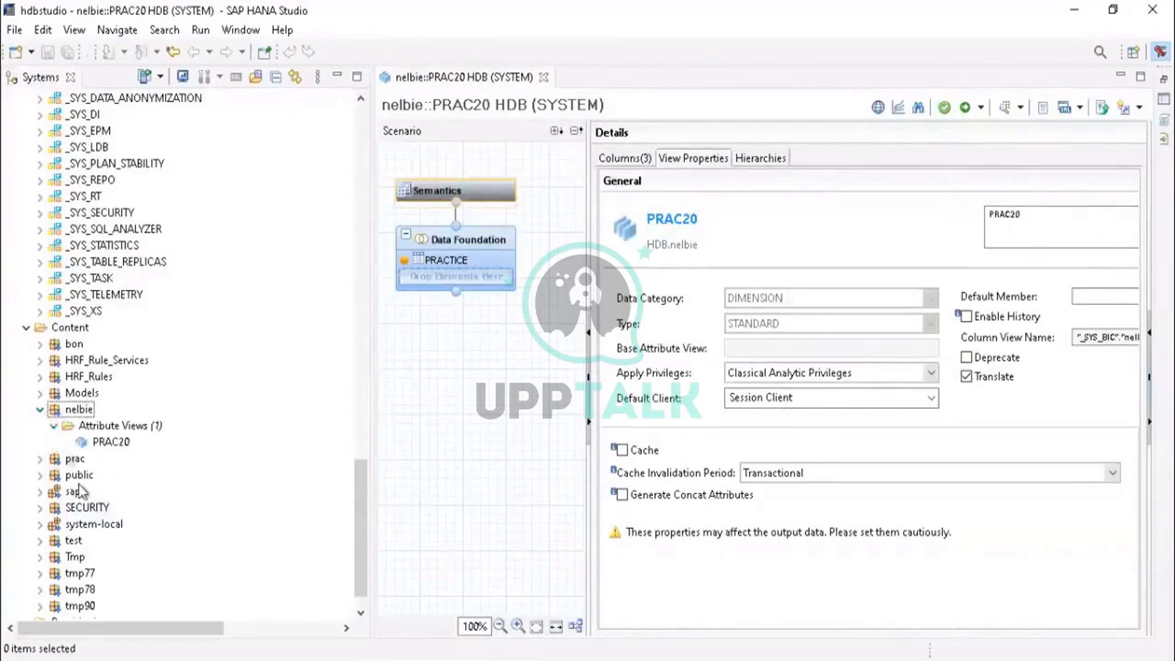
pyautogui.click(112, 444)
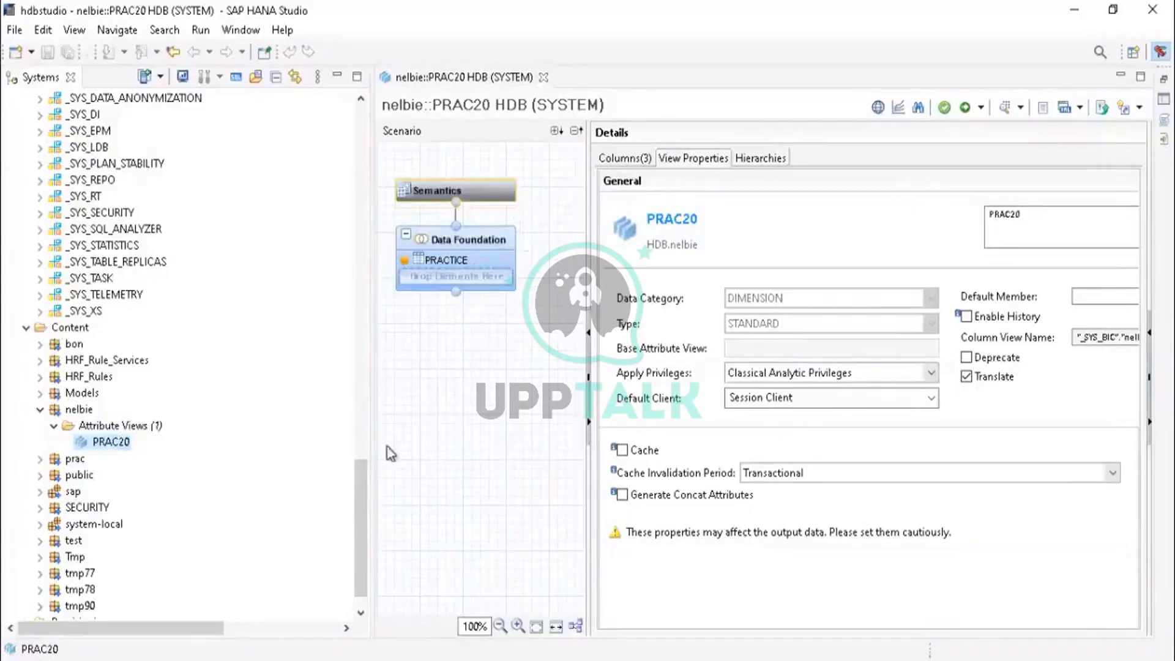
pyautogui.moveTo(360, 474); pyautogui.dragTo(352, 412)
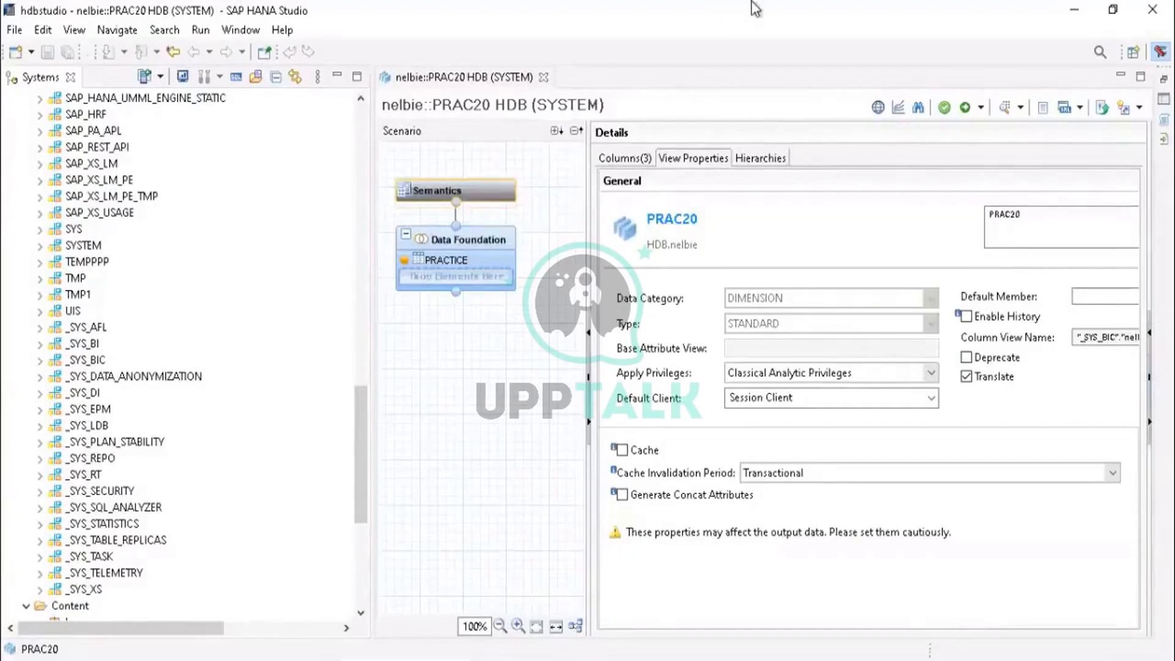
pyautogui.moveTo(702, 7)
pyautogui.click(761, 160)
pyautogui.click(676, 160)
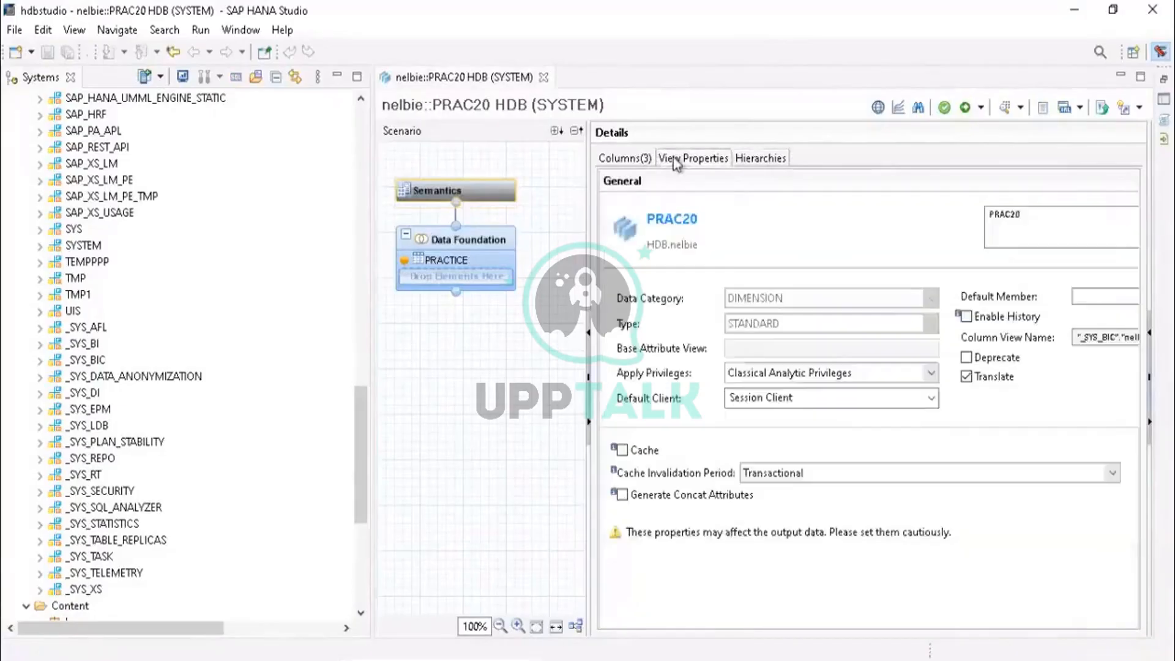
pyautogui.click(633, 160)
pyautogui.click(674, 158)
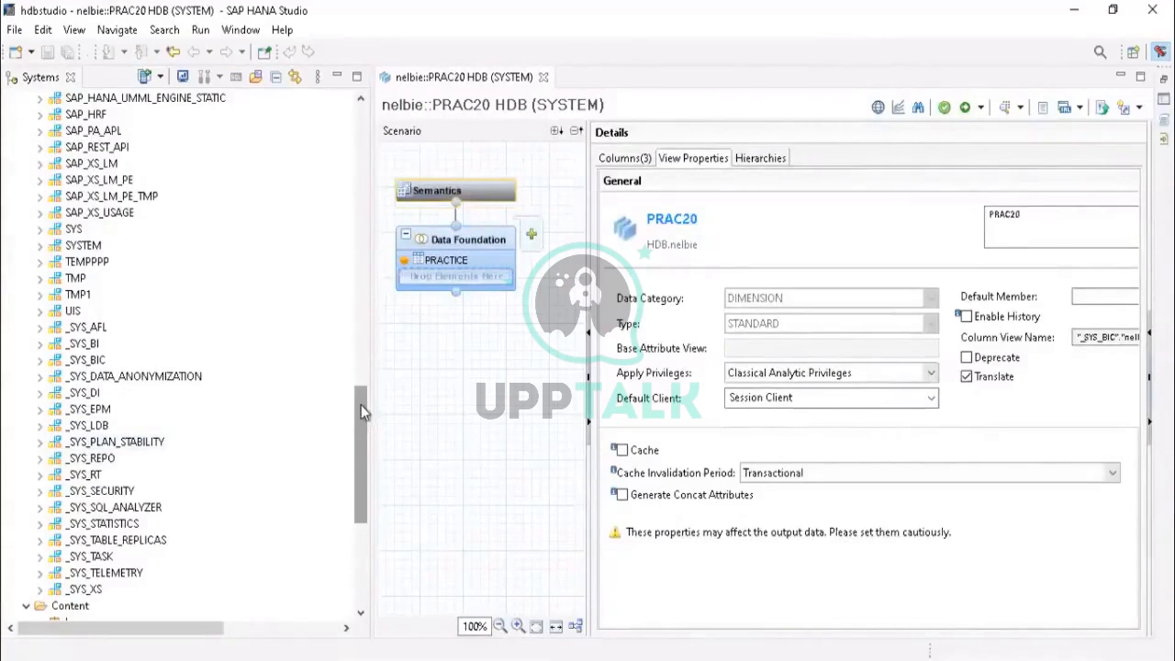
# Step: Preview PRAC20's data with SNO on the values axis and NAME and GENDER on the labels axis, displayed as a table
pyautogui.moveTo(361, 405); pyautogui.dragTo(361, 528)
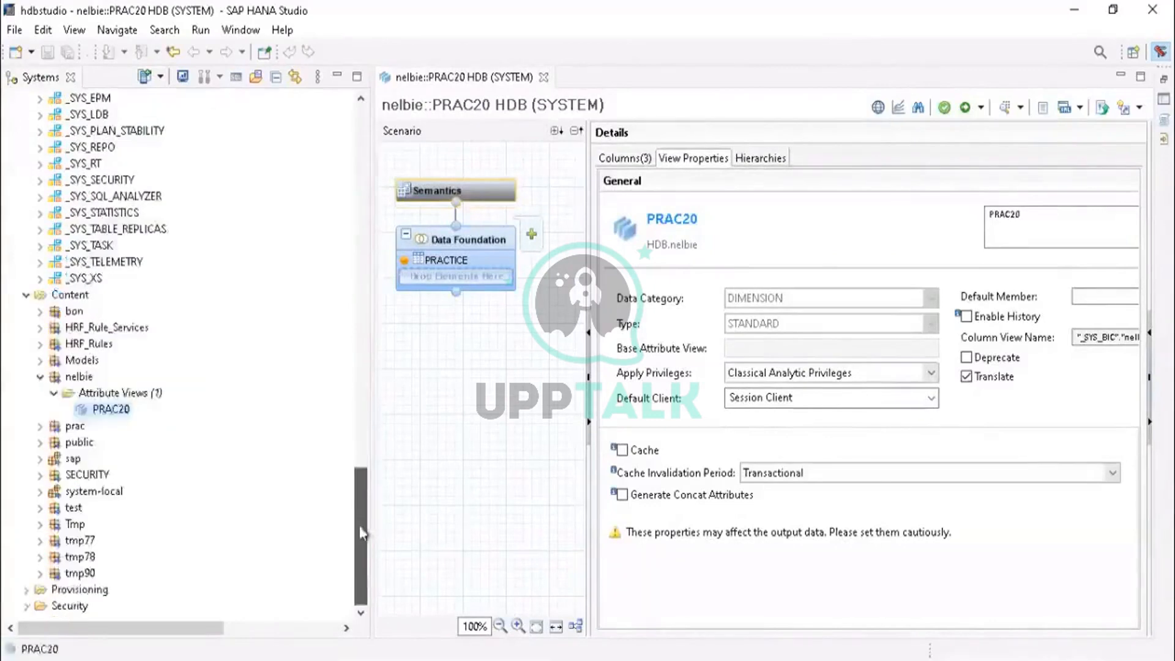
pyautogui.rightClick(104, 411)
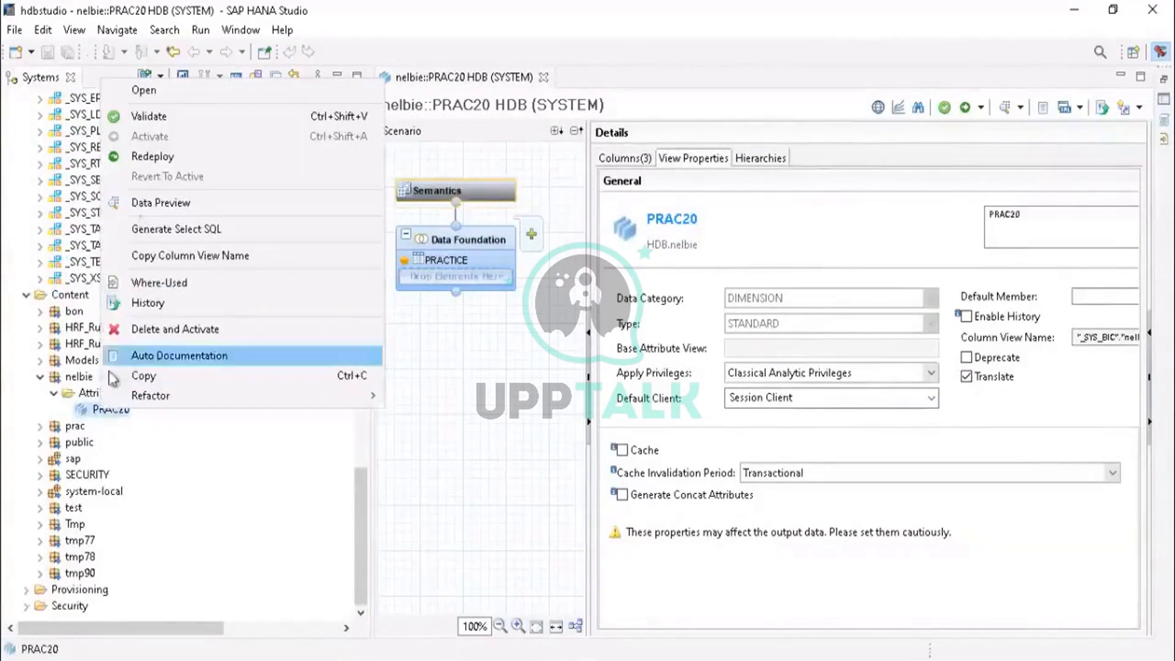
pyautogui.click(174, 202)
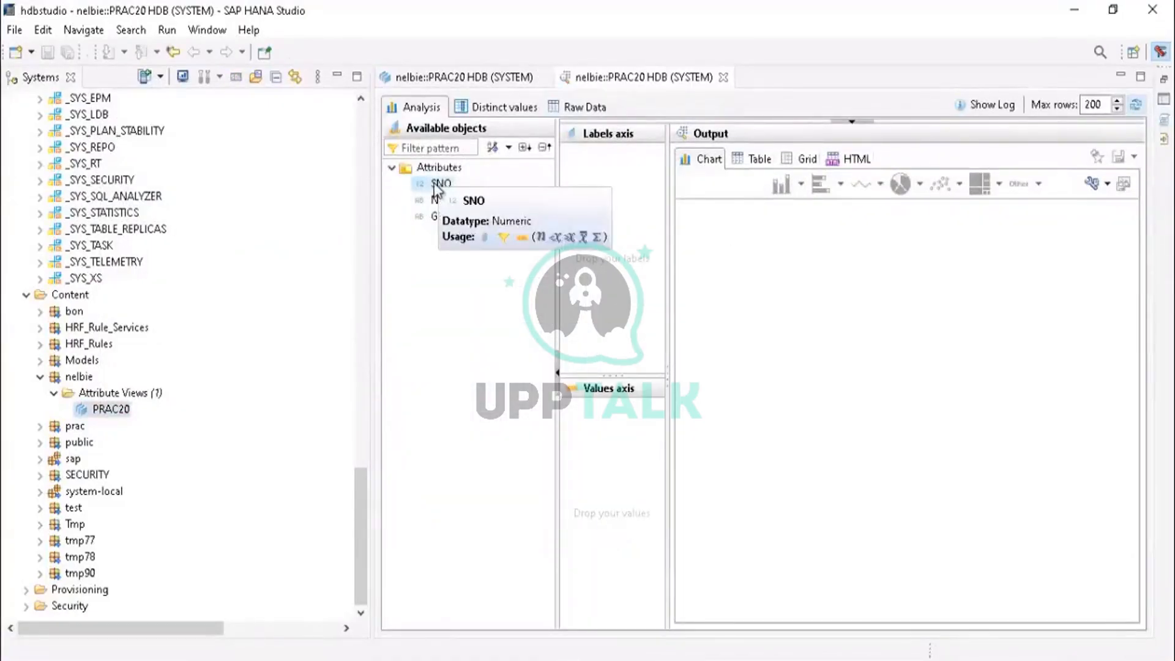
pyautogui.moveTo(436, 187); pyautogui.dragTo(625, 425)
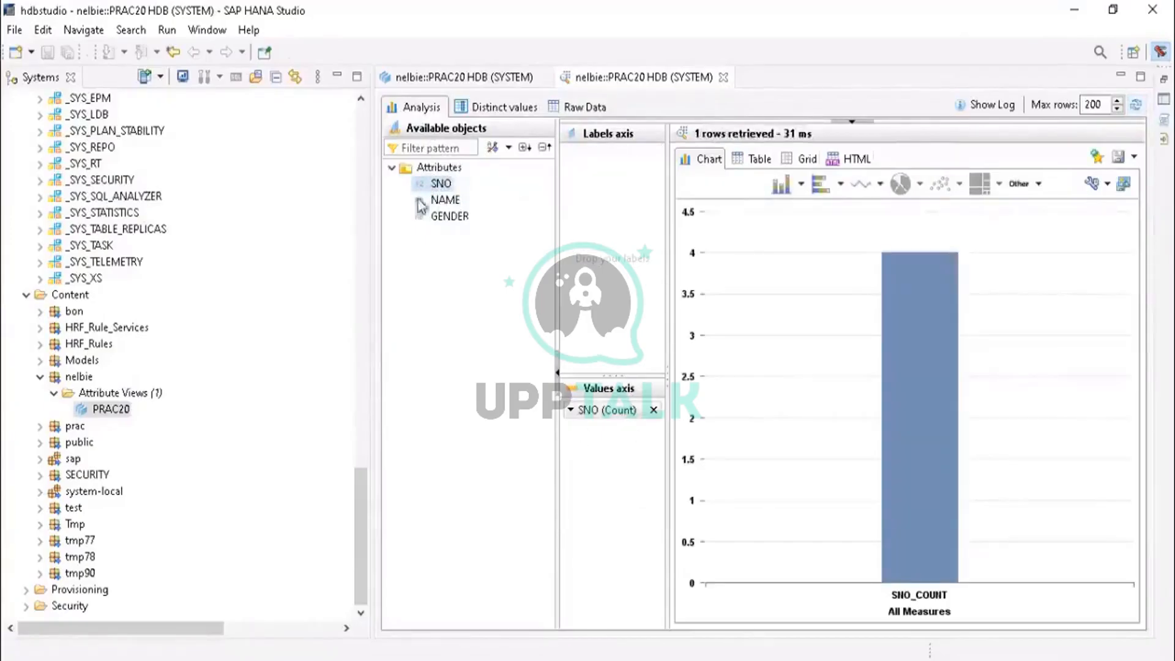
pyautogui.moveTo(436, 200); pyautogui.dragTo(586, 190)
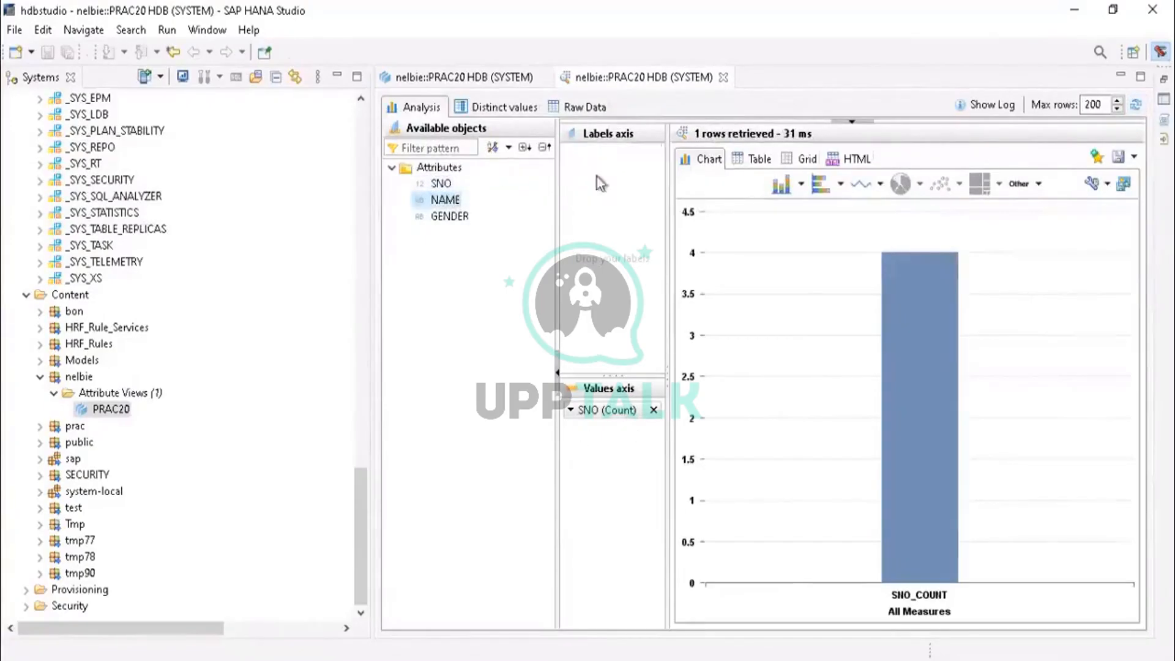
pyautogui.moveTo(449, 216); pyautogui.dragTo(603, 230)
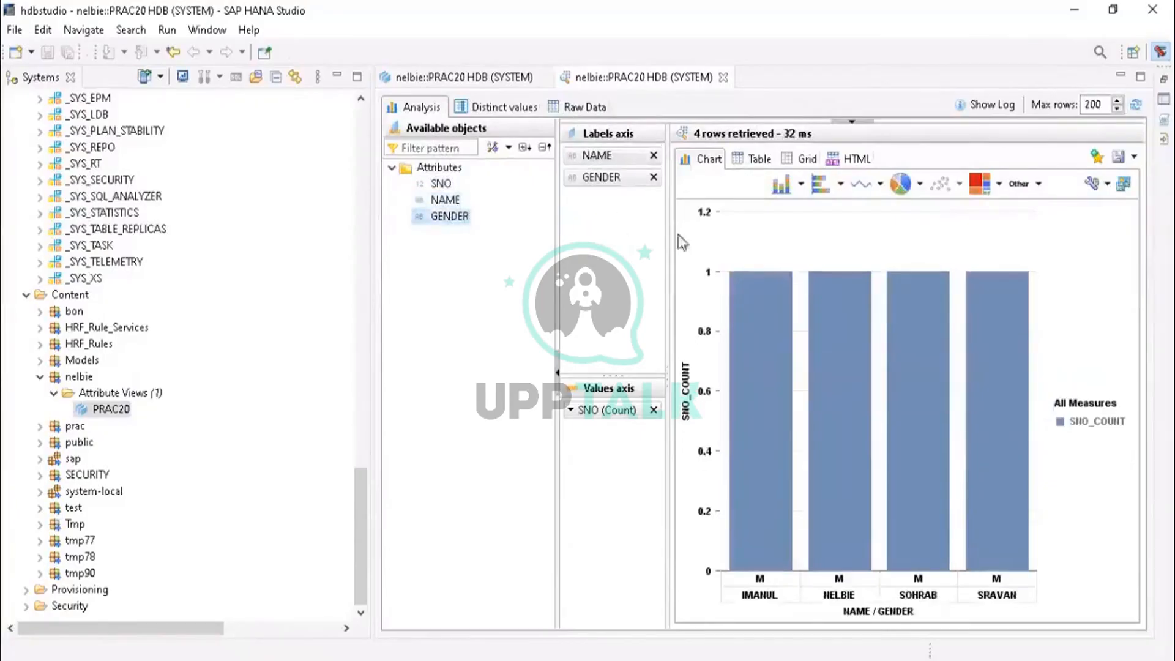
pyautogui.click(758, 160)
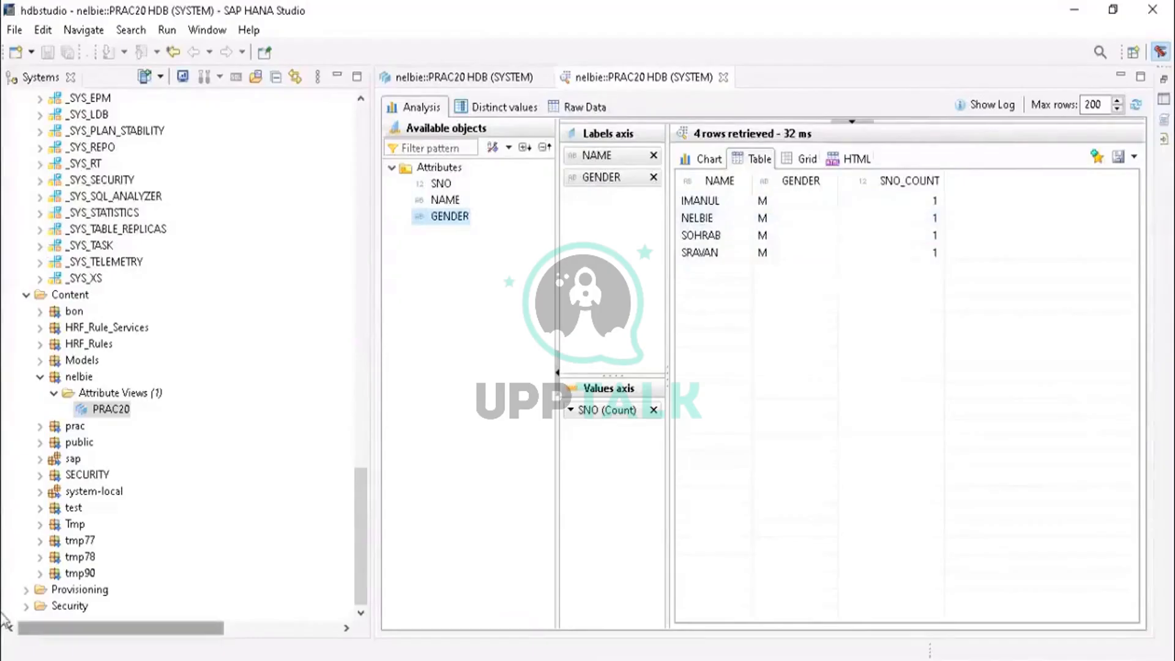
# Step: Start a new analytic privilege in the nelbie package with NEWPRIV as its name and label
pyautogui.click(71, 377)
pyautogui.rightClick(72, 378)
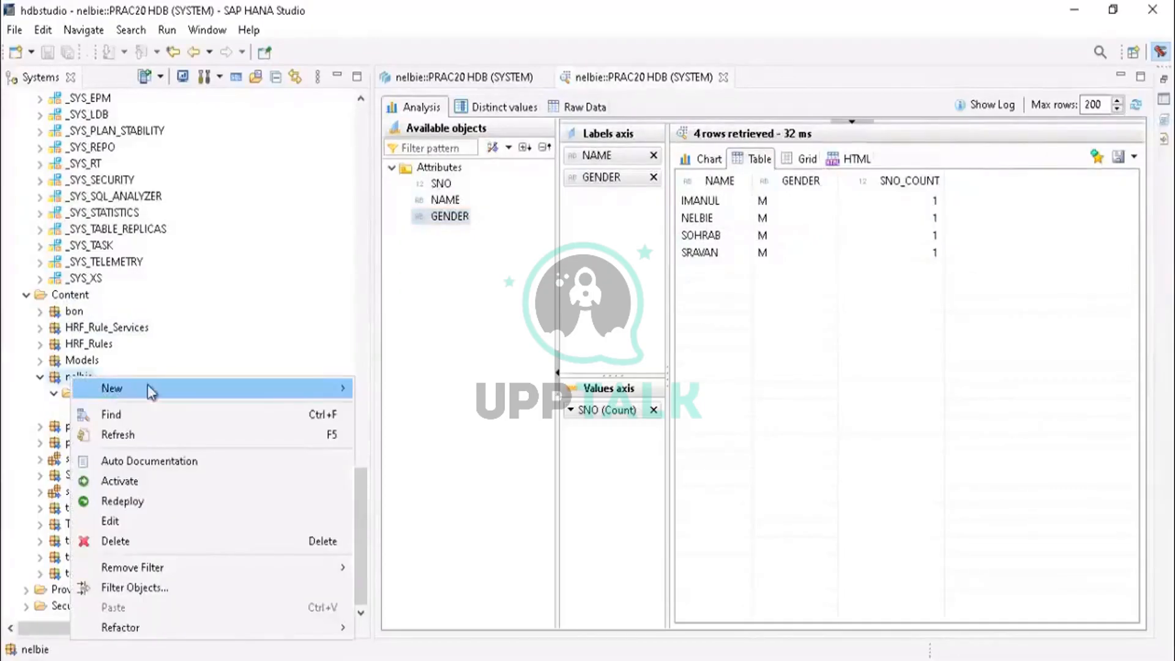
pyautogui.moveTo(260, 388)
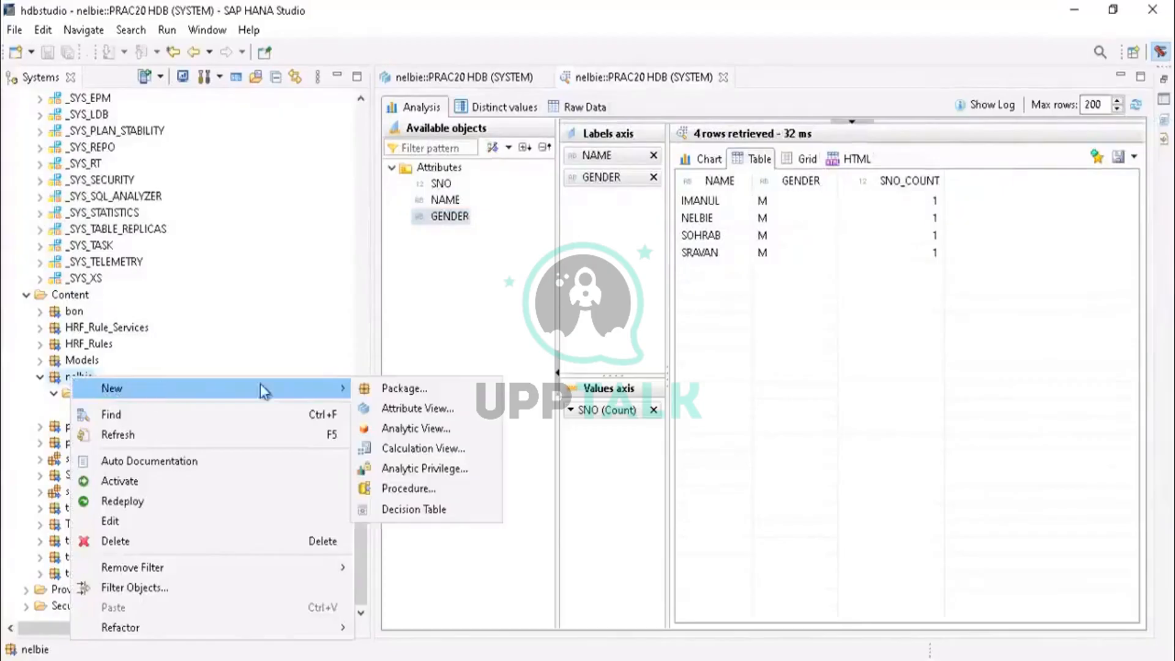
pyautogui.click(425, 469)
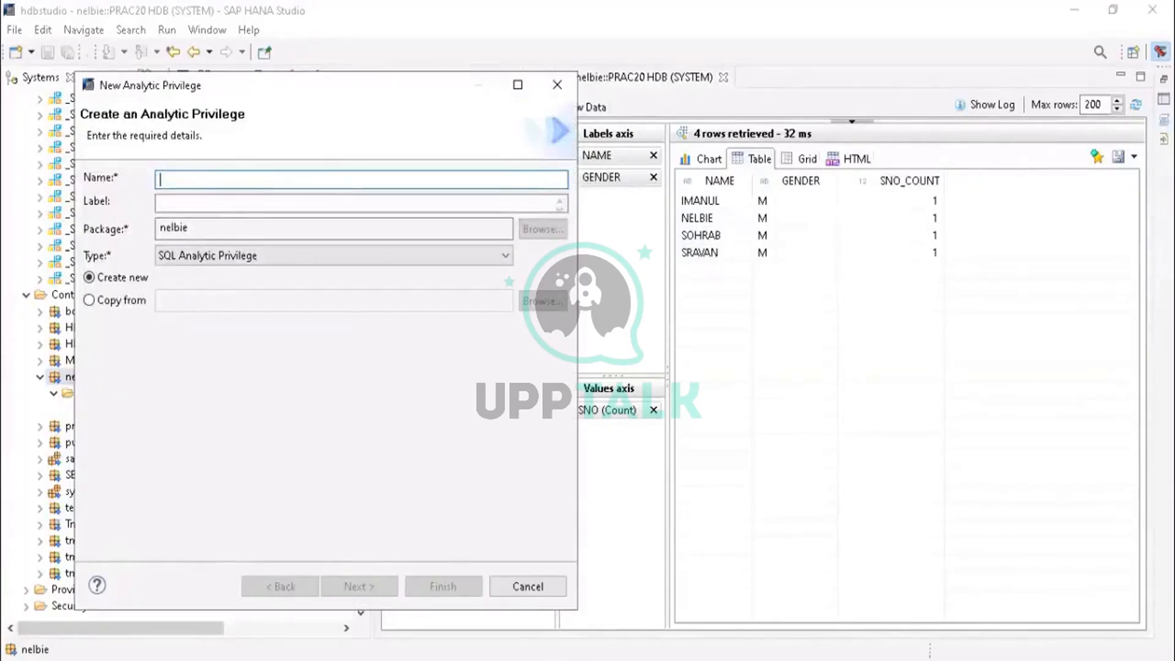
pyautogui.click(530, 659)
pyautogui.click(184, 179)
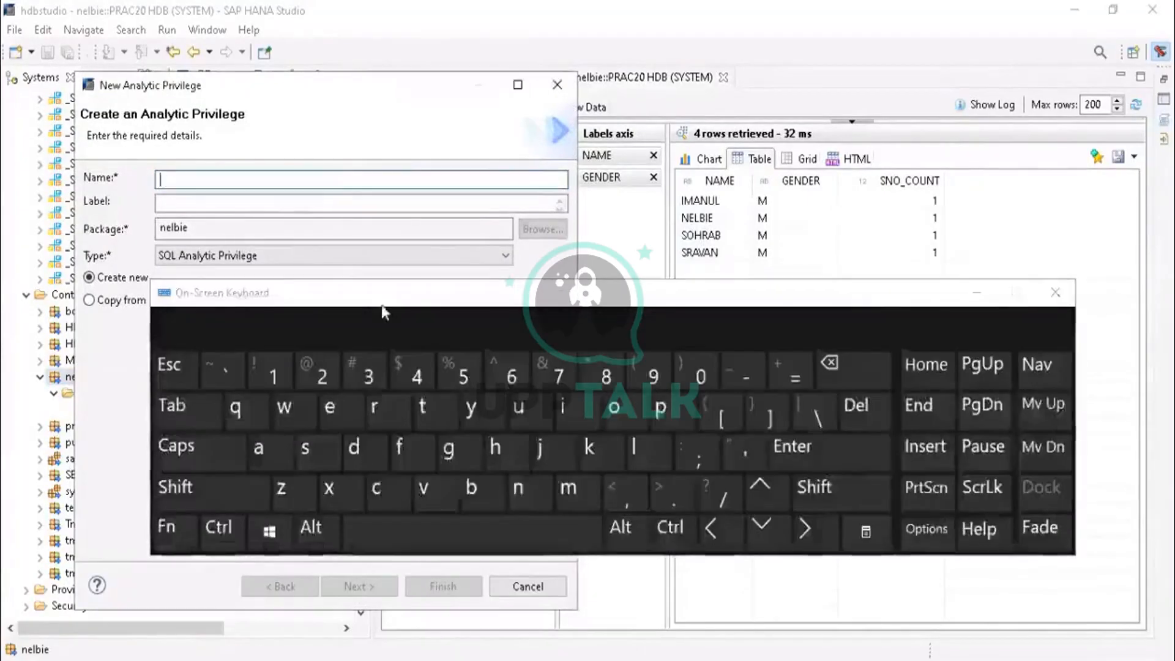
pyautogui.click(530, 493)
pyautogui.click(332, 405)
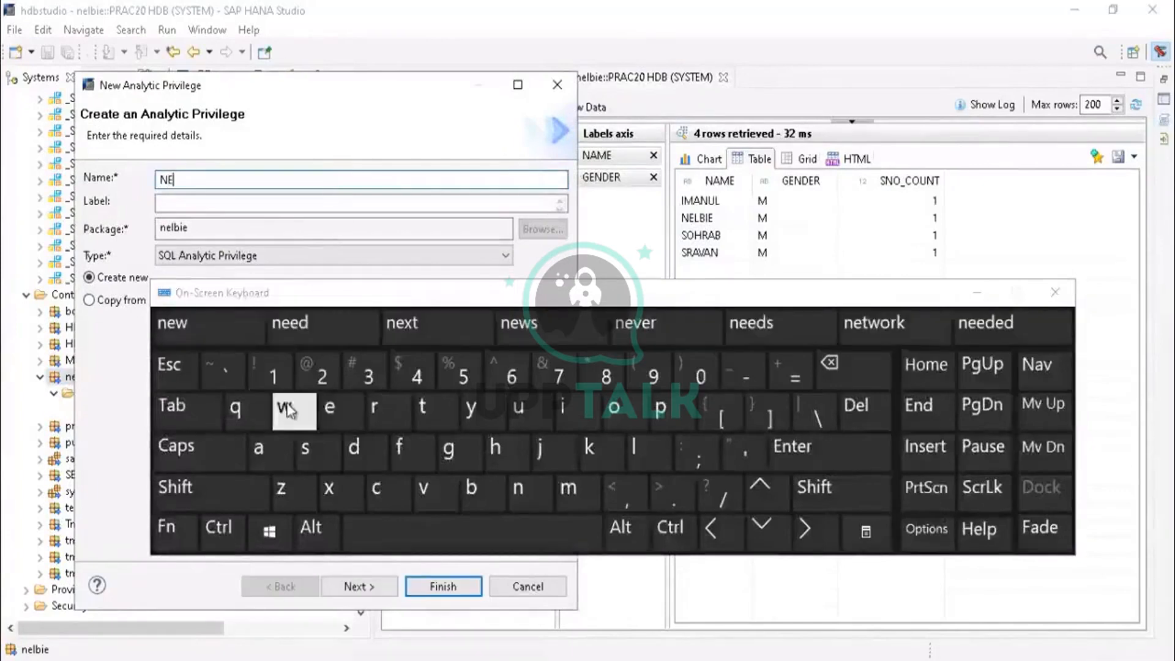
pyautogui.click(283, 407)
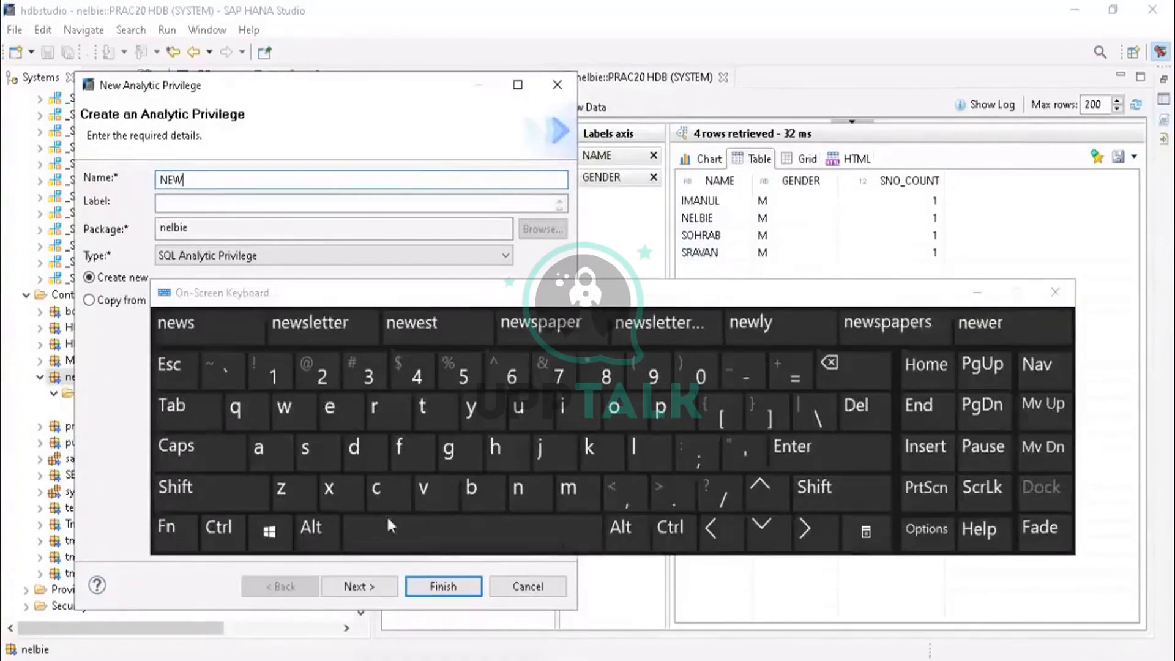
pyautogui.click(664, 409)
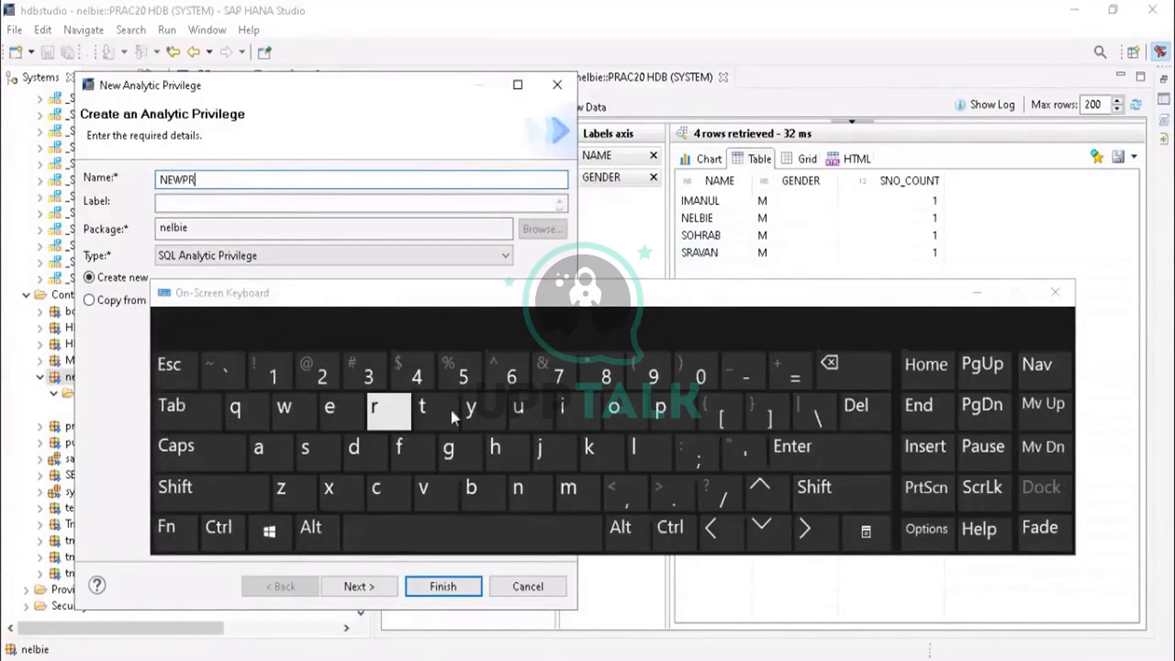
pyautogui.click(423, 487)
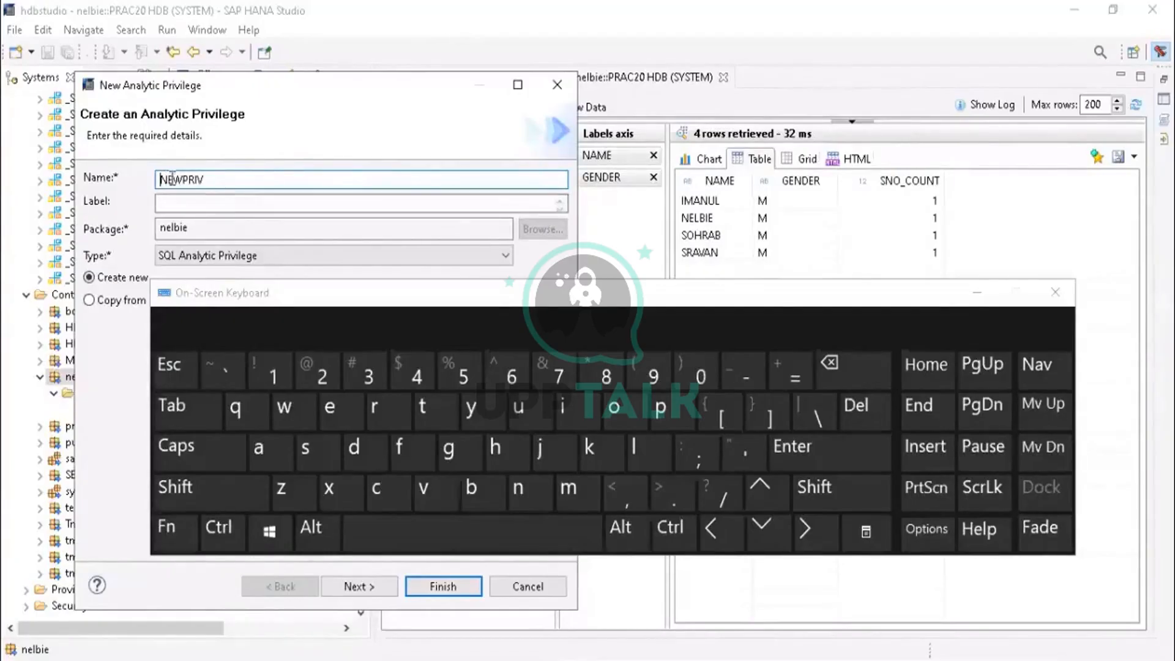
pyautogui.click(210, 202)
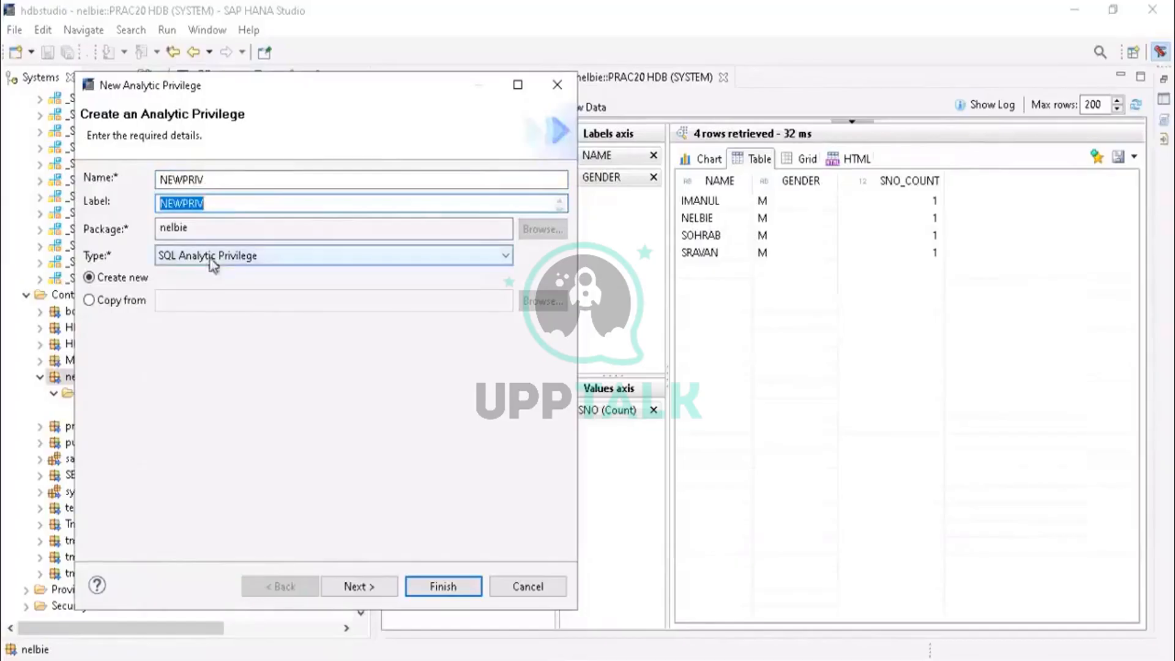
# Step: Set the new privilege's type to Classical Analytic Privilege and proceed to the information model selection
pyautogui.click(209, 257)
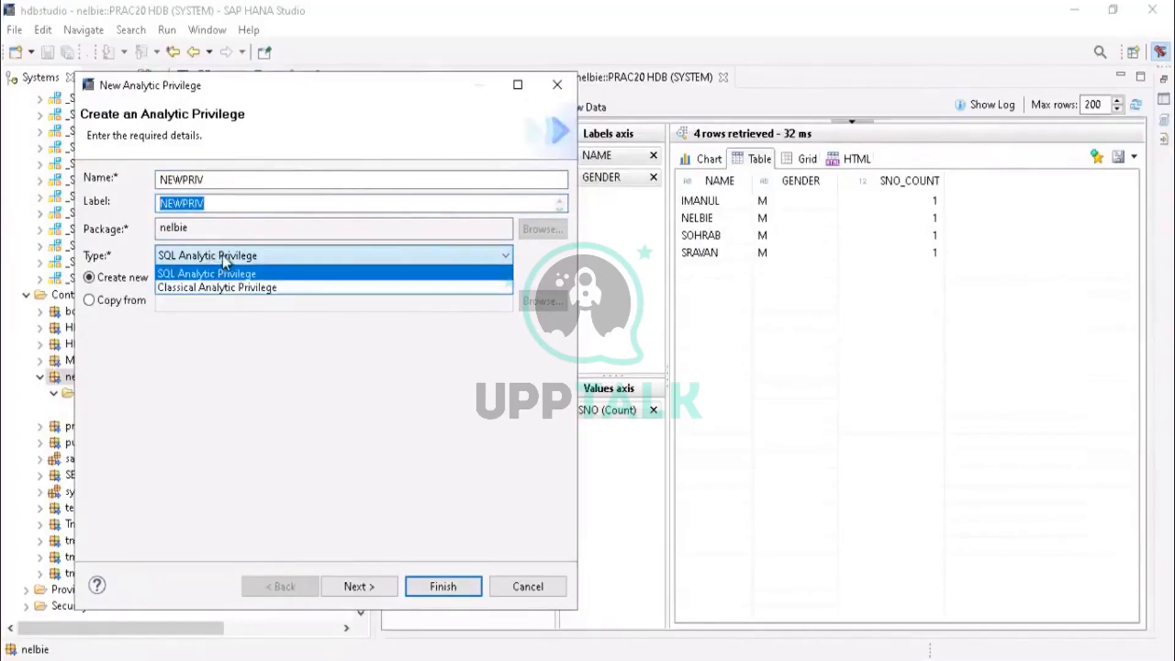
pyautogui.click(217, 290)
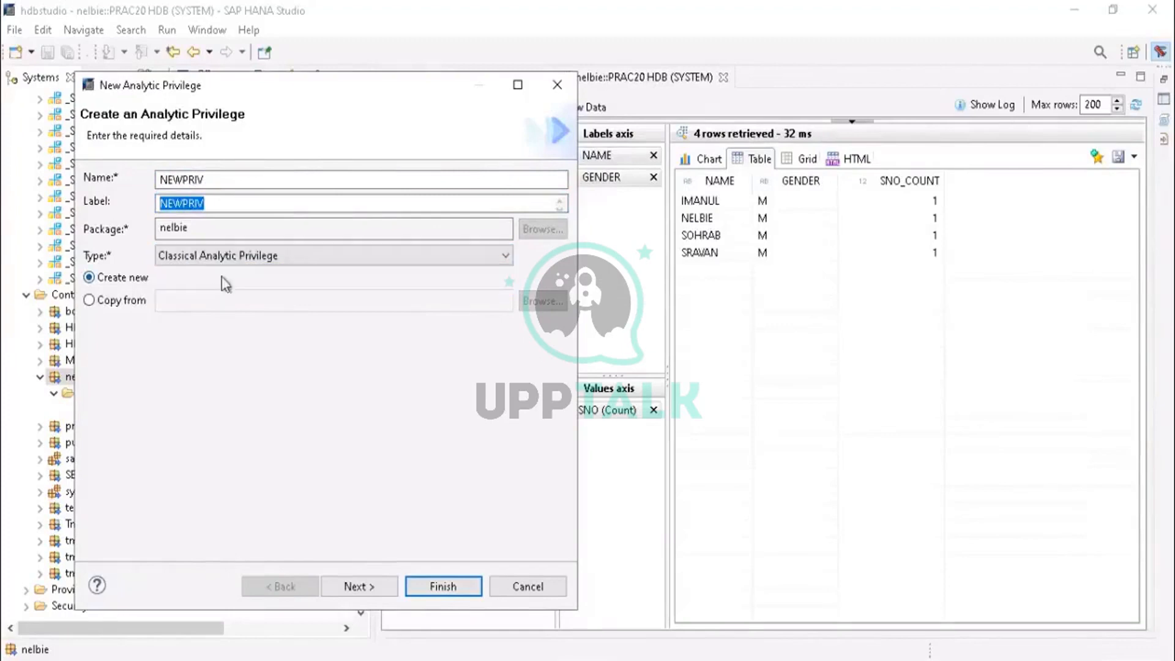
pyautogui.click(247, 257)
pyautogui.click(374, 588)
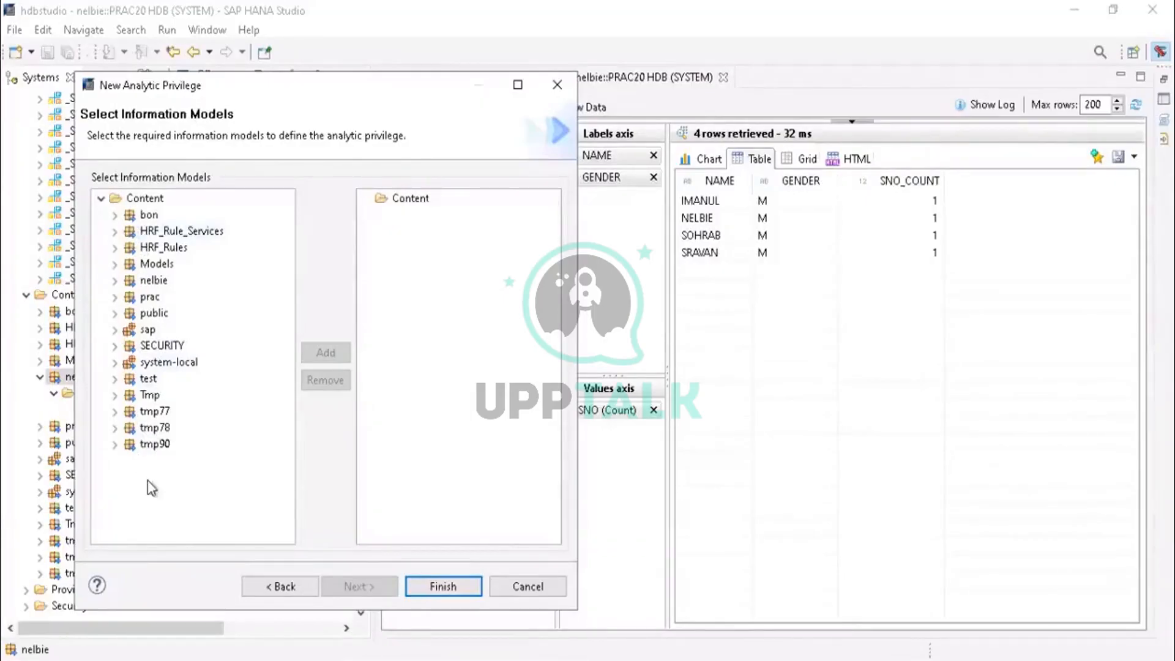
# Step: Add the nelbie package's PRAC20 attribute view as the privilege's information model and finish creating the privilege
pyautogui.click(115, 280)
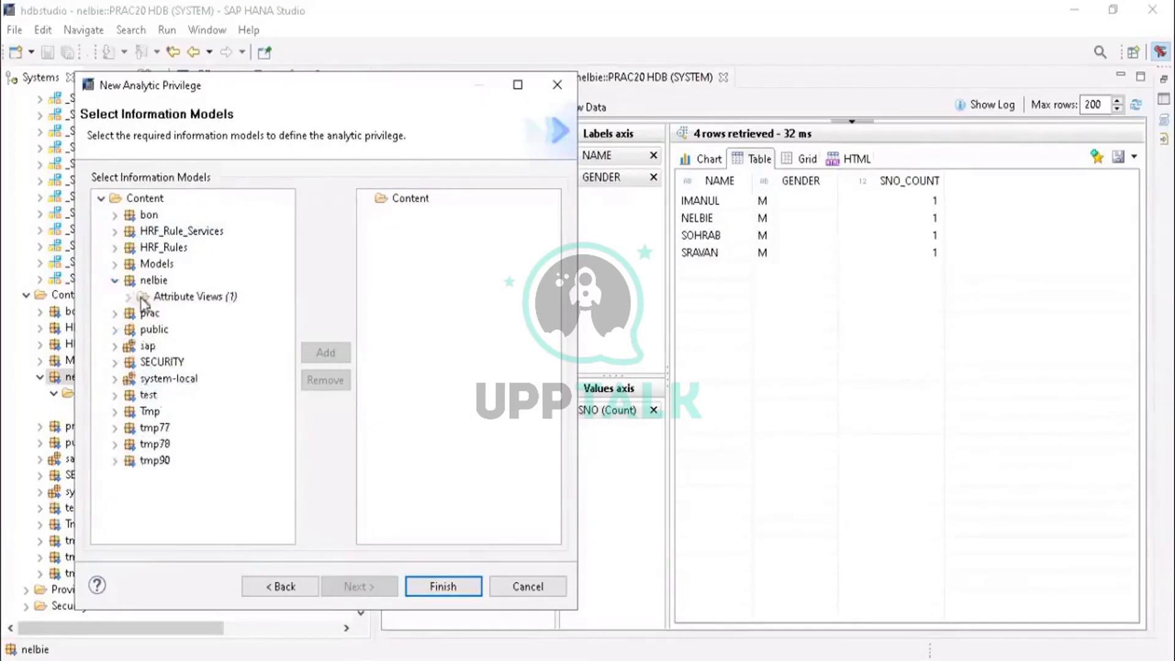
pyautogui.click(128, 297)
pyautogui.click(171, 313)
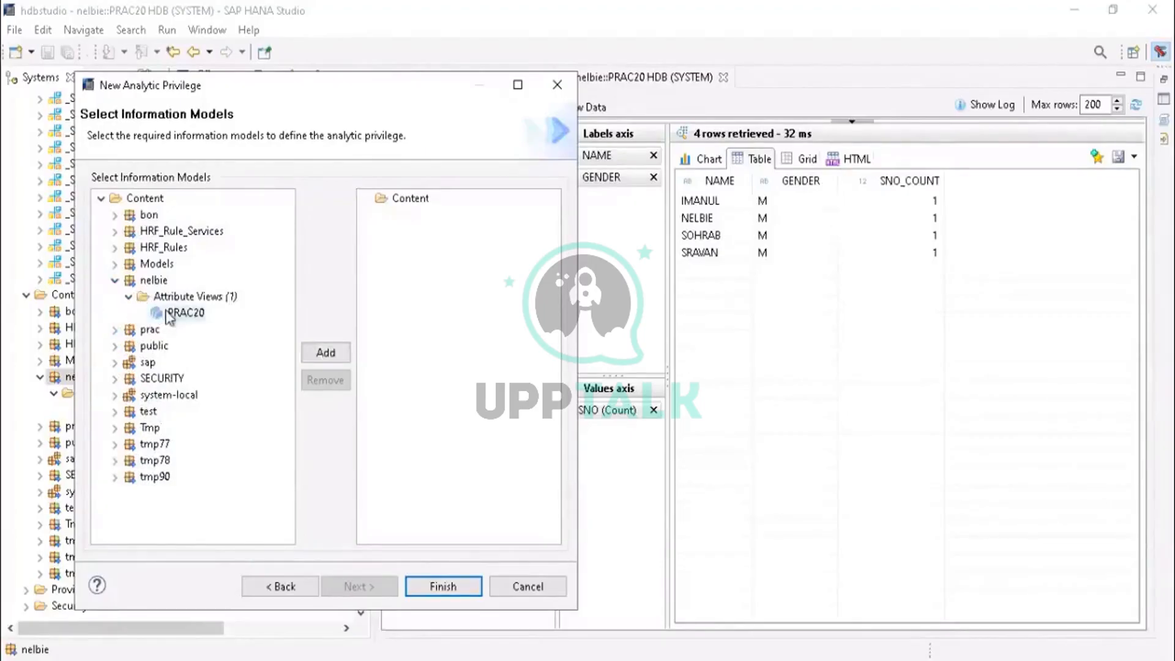
pyautogui.click(326, 352)
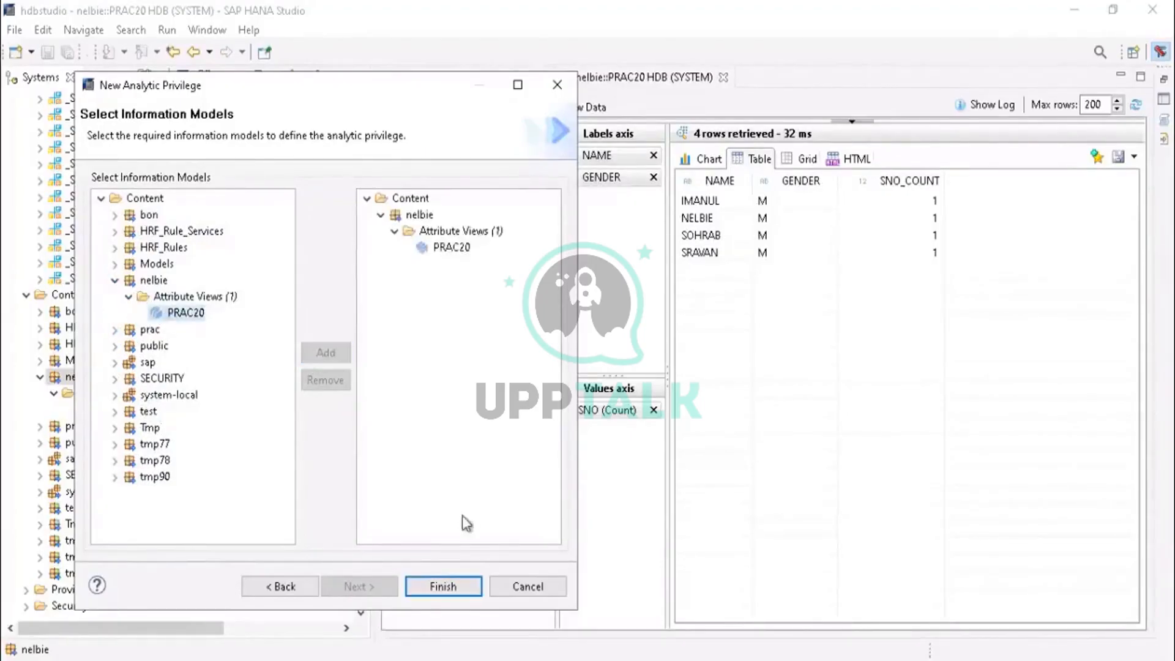
pyautogui.click(433, 589)
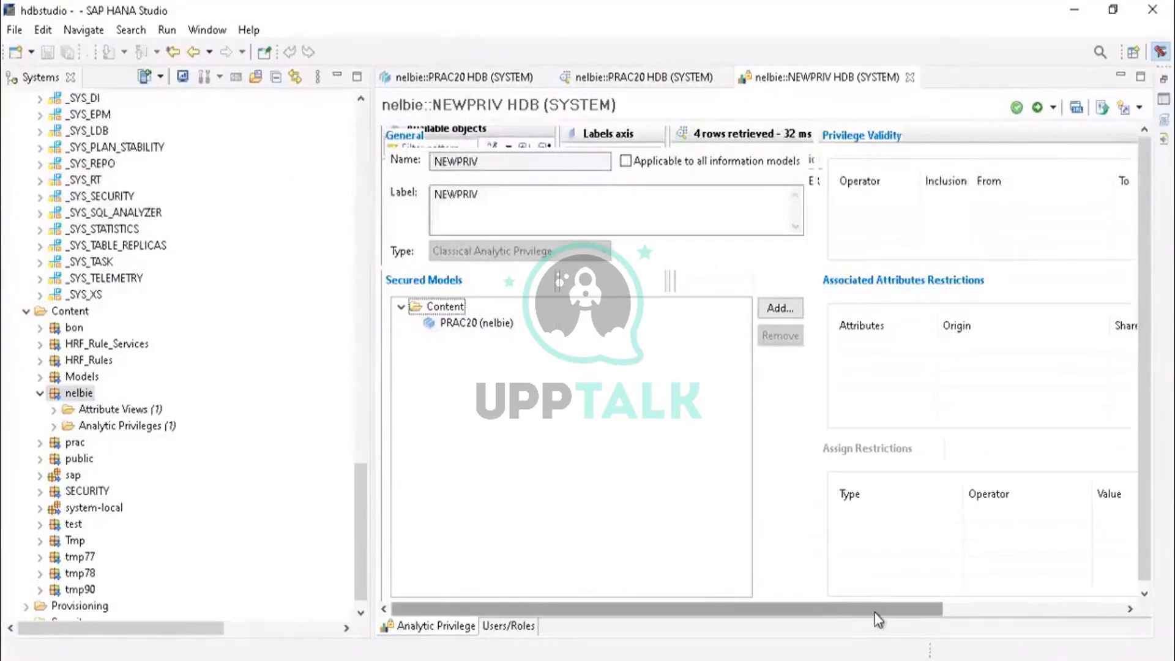
# Step: Add a privilege validity entry to NEWPRIV and set its operator to Between
pyautogui.moveTo(872, 612); pyautogui.dragTo(1109, 616)
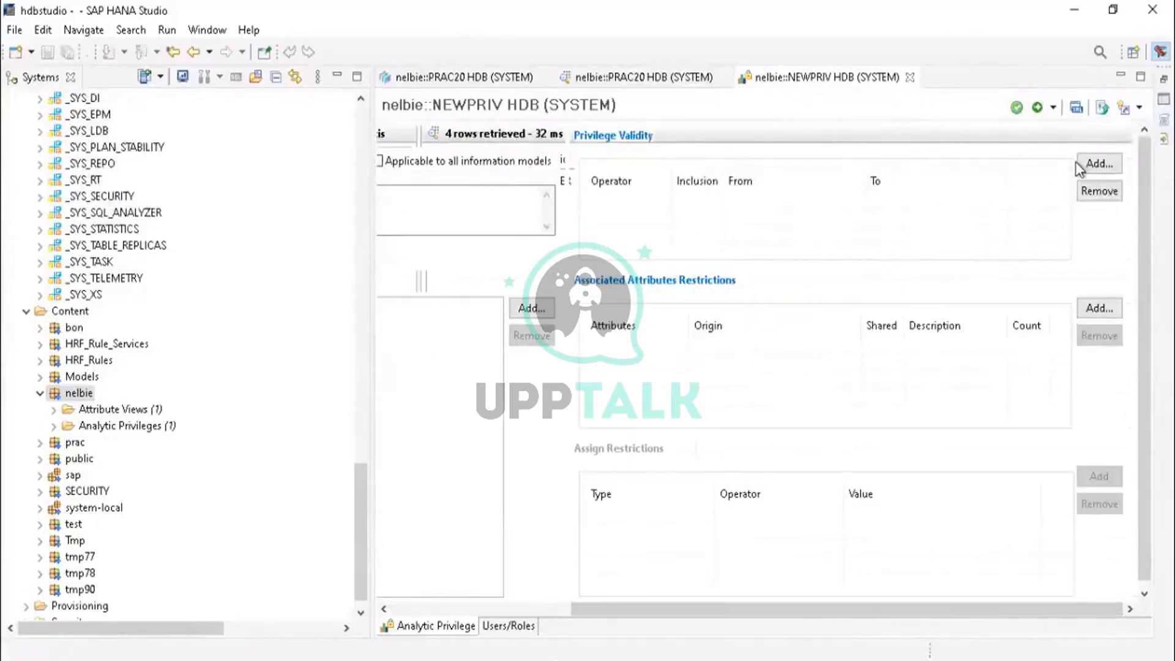
pyautogui.click(1098, 164)
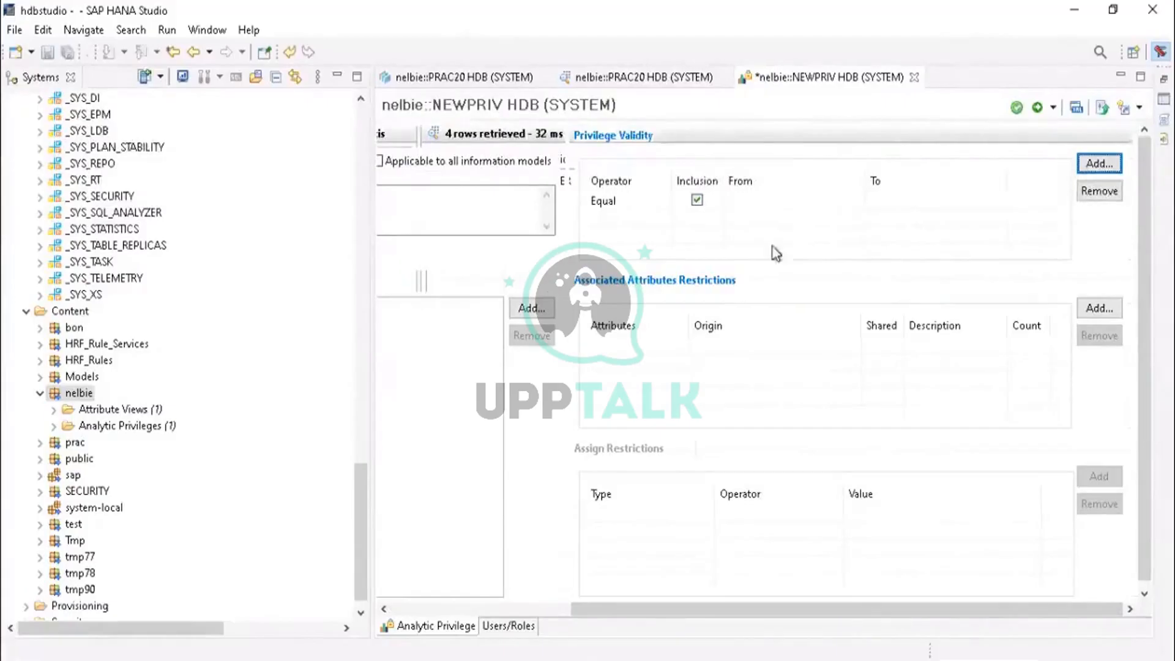
pyautogui.click(792, 206)
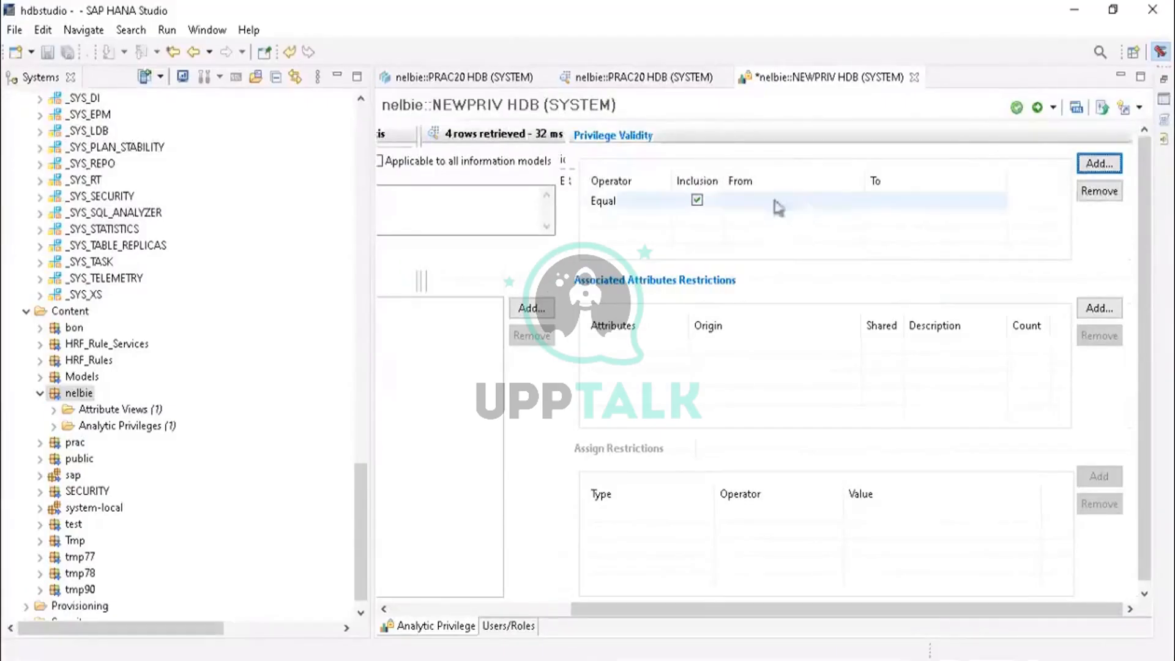
pyautogui.click(638, 207)
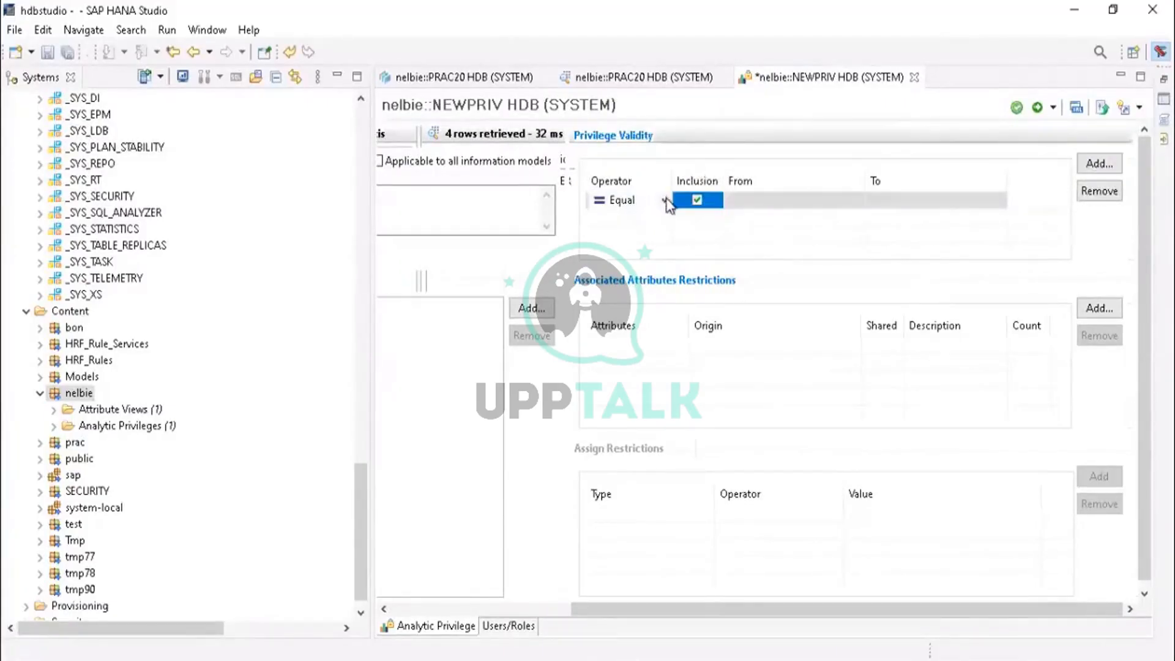
pyautogui.click(665, 202)
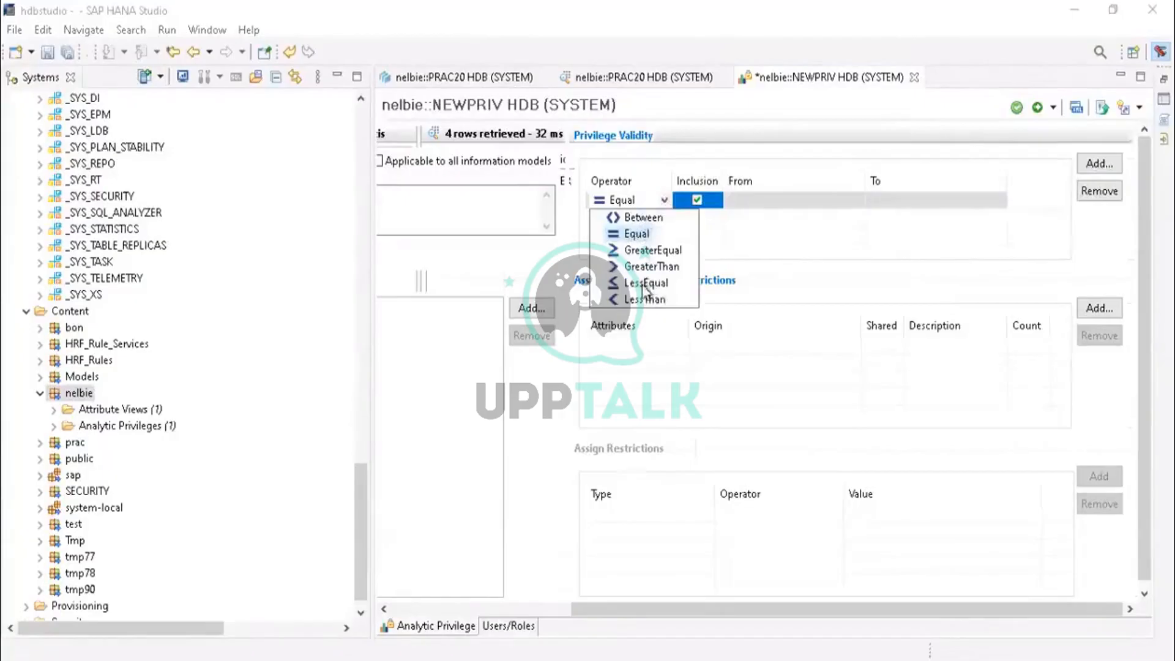
pyautogui.click(636, 227)
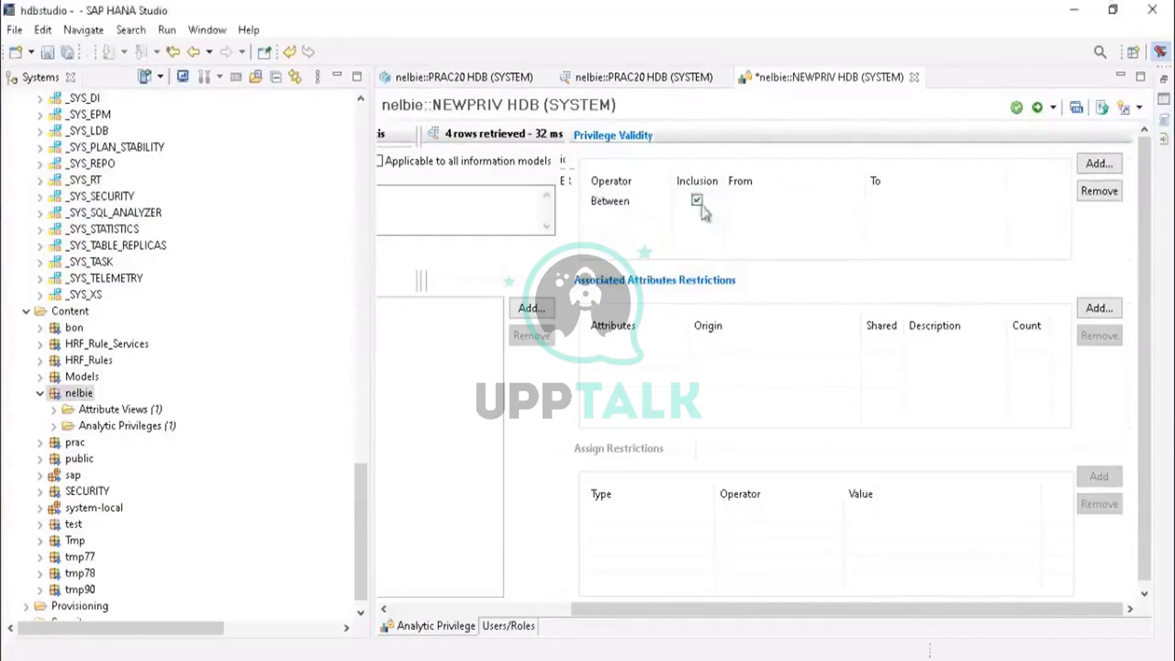
# Step: Set the validity period to run from 2024-02-01 to 2024-05-31
pyautogui.click(790, 202)
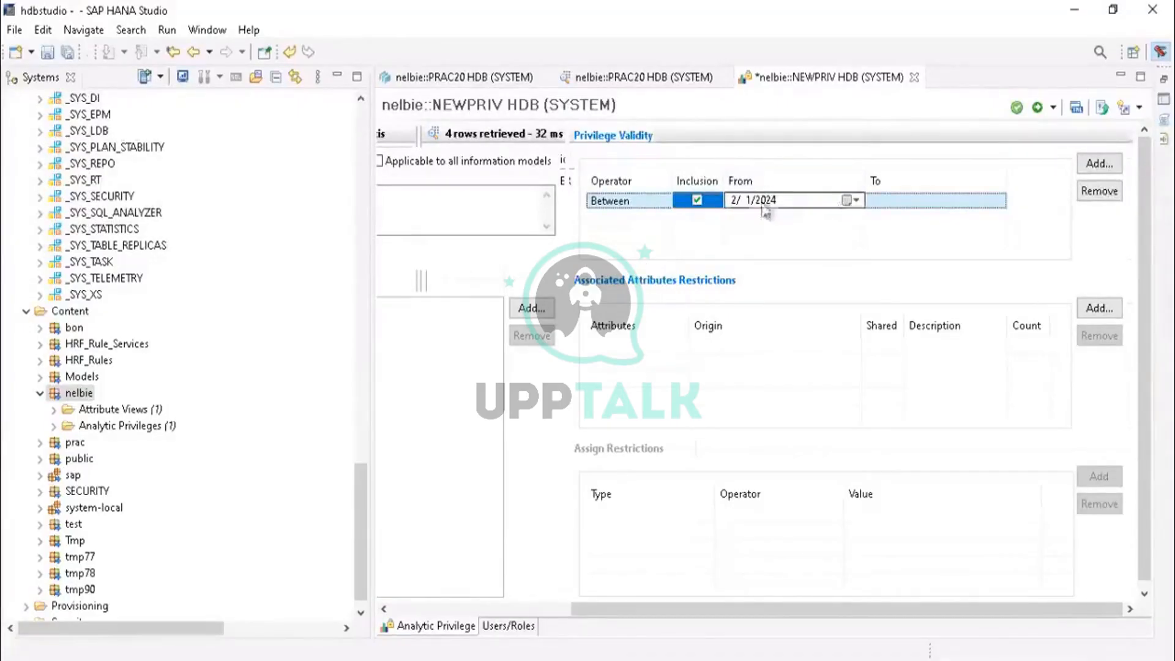
pyautogui.click(898, 202)
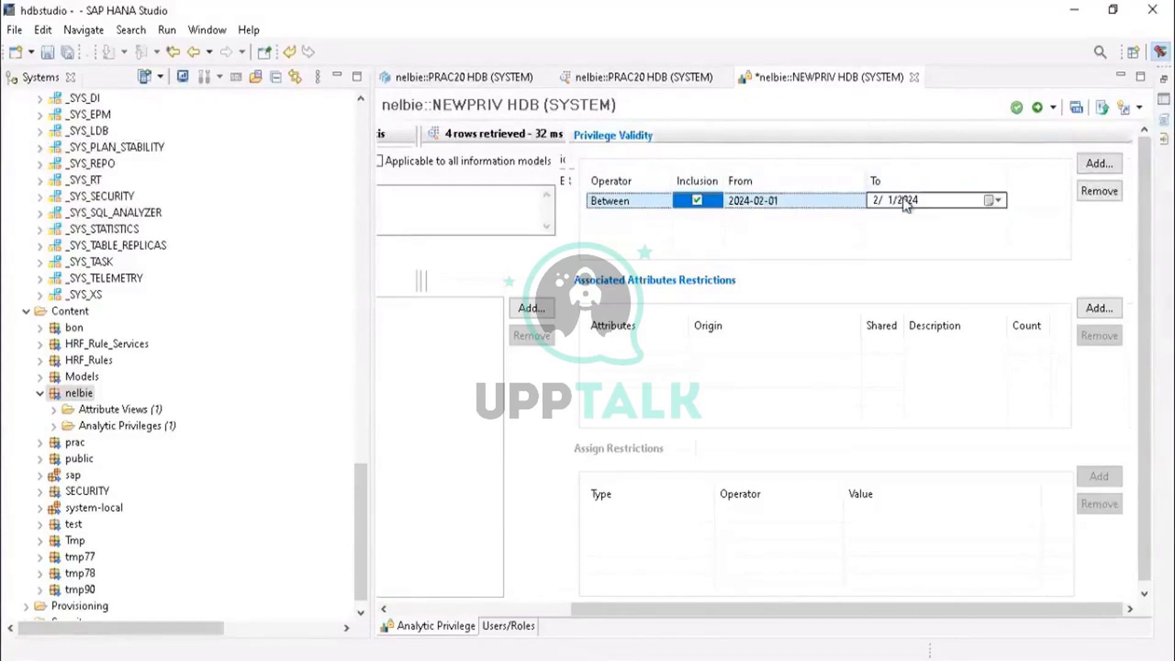
pyautogui.click(992, 200)
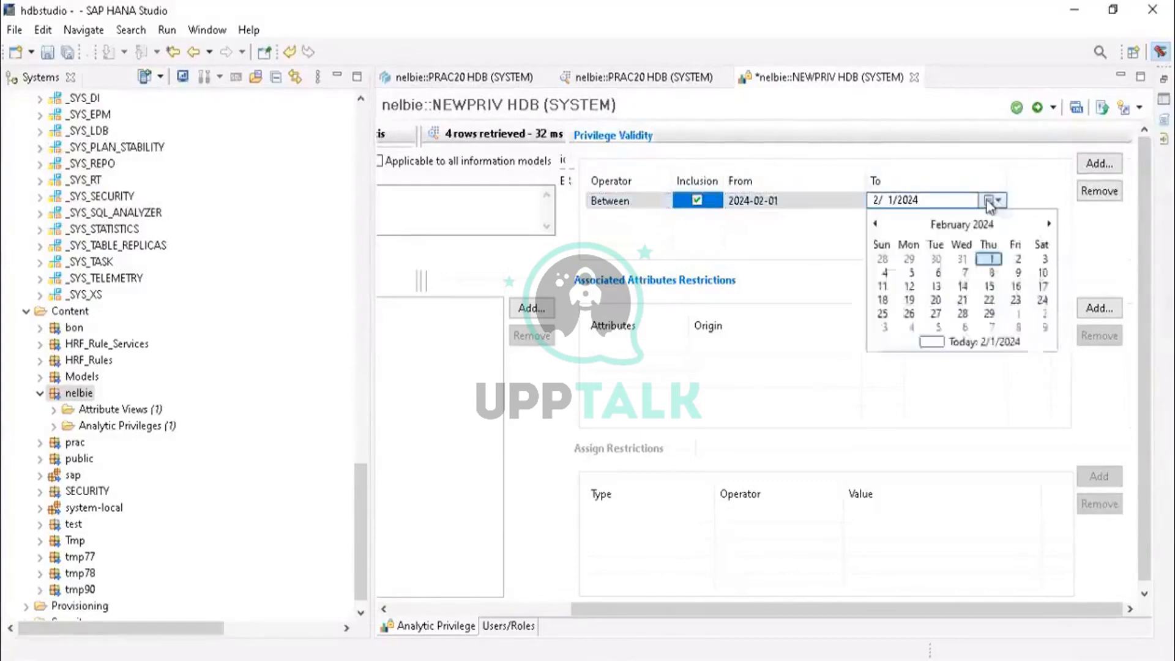
pyautogui.click(1047, 225)
pyautogui.click(1048, 225)
pyautogui.click(1048, 225)
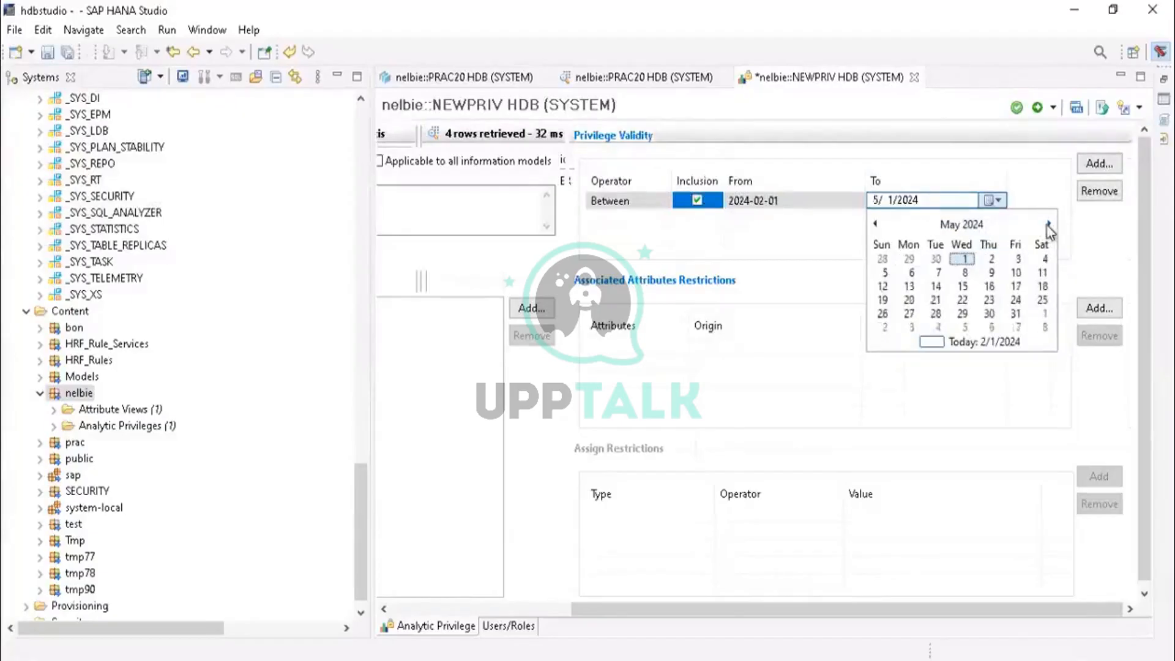
pyautogui.click(1015, 313)
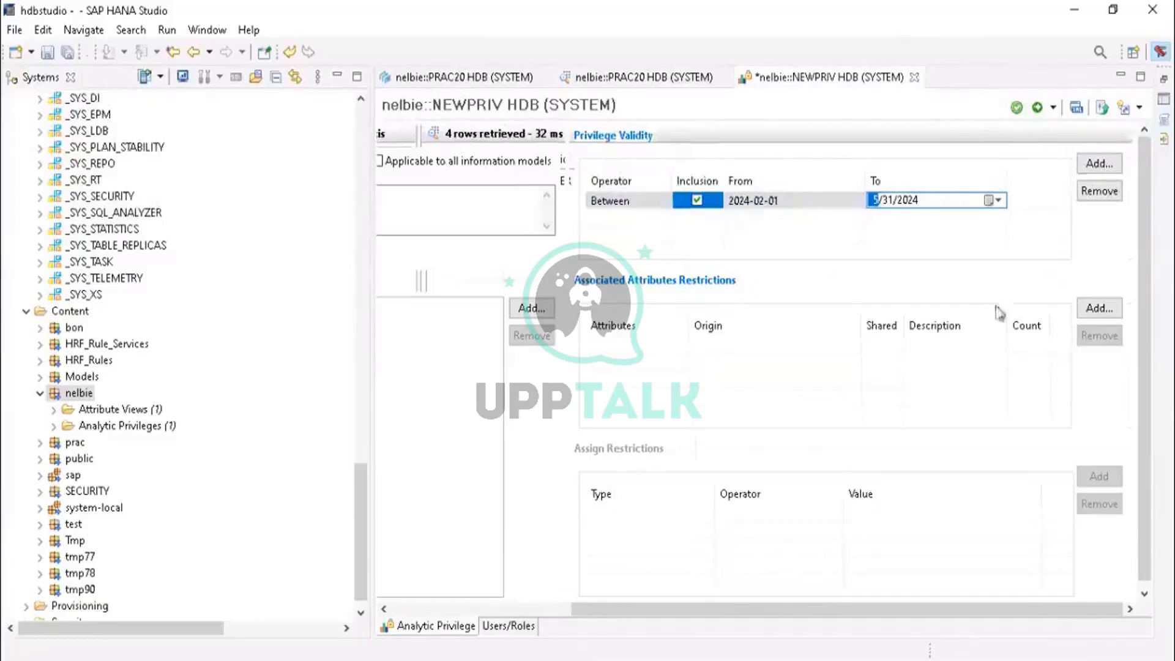
# Step: Add PRAC20's SNO, NAME and GENDER attributes to the associated attributes restrictions
pyautogui.click(1101, 309)
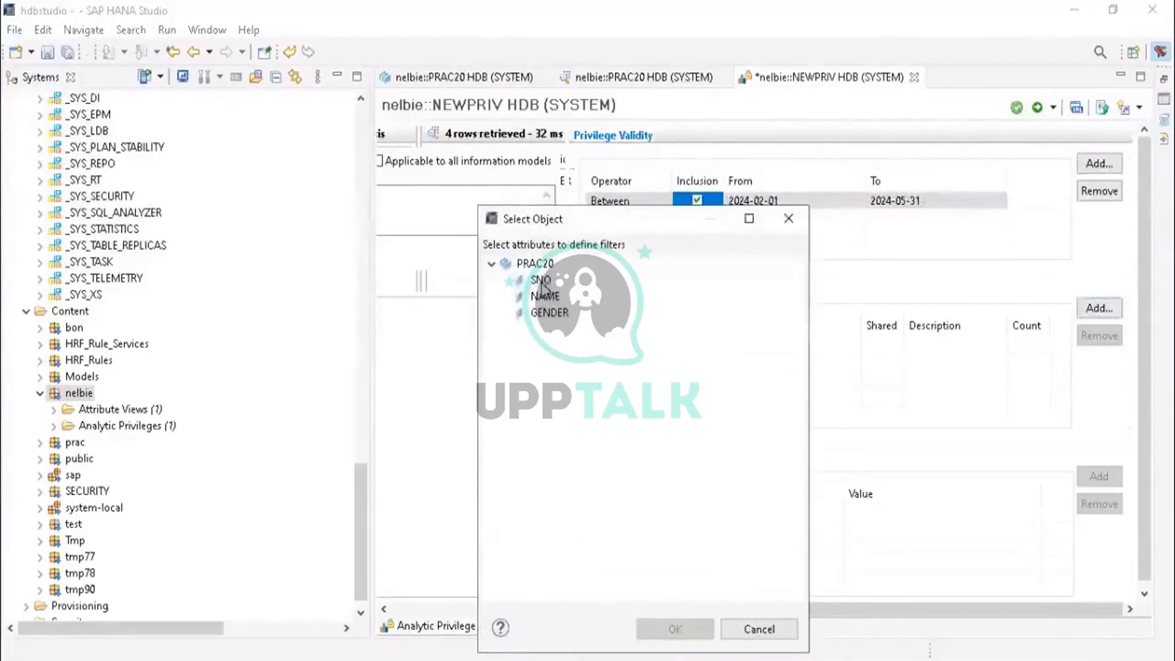
pyautogui.click(544, 297)
pyautogui.hotkey('shift', 'Down')
pyautogui.hotkey('shift', 'Down')
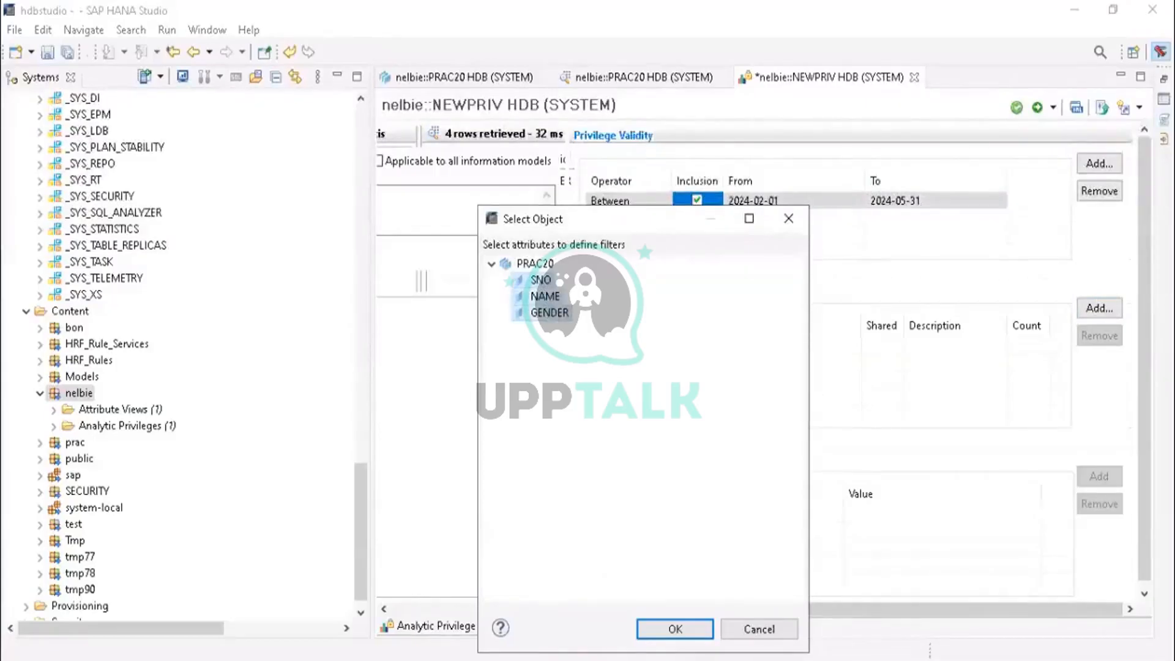
pyautogui.click(680, 631)
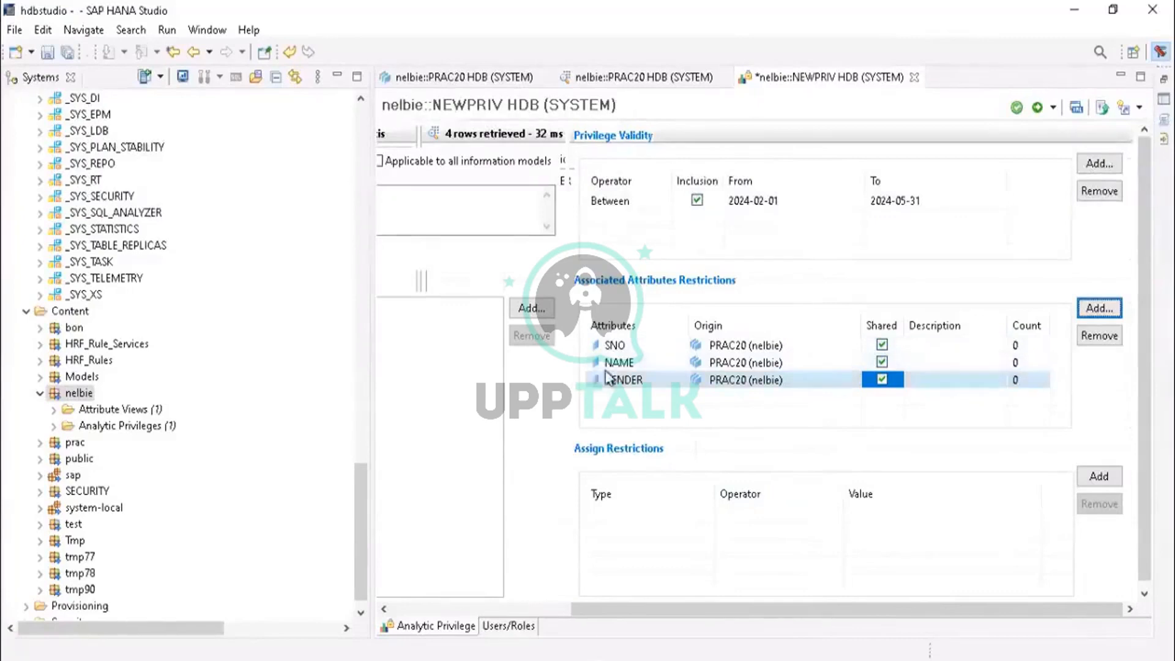
# Step: Remove GENDER and SNO from the associated attributes restrictions, keeping only NAME
pyautogui.click(614, 346)
pyautogui.click(637, 382)
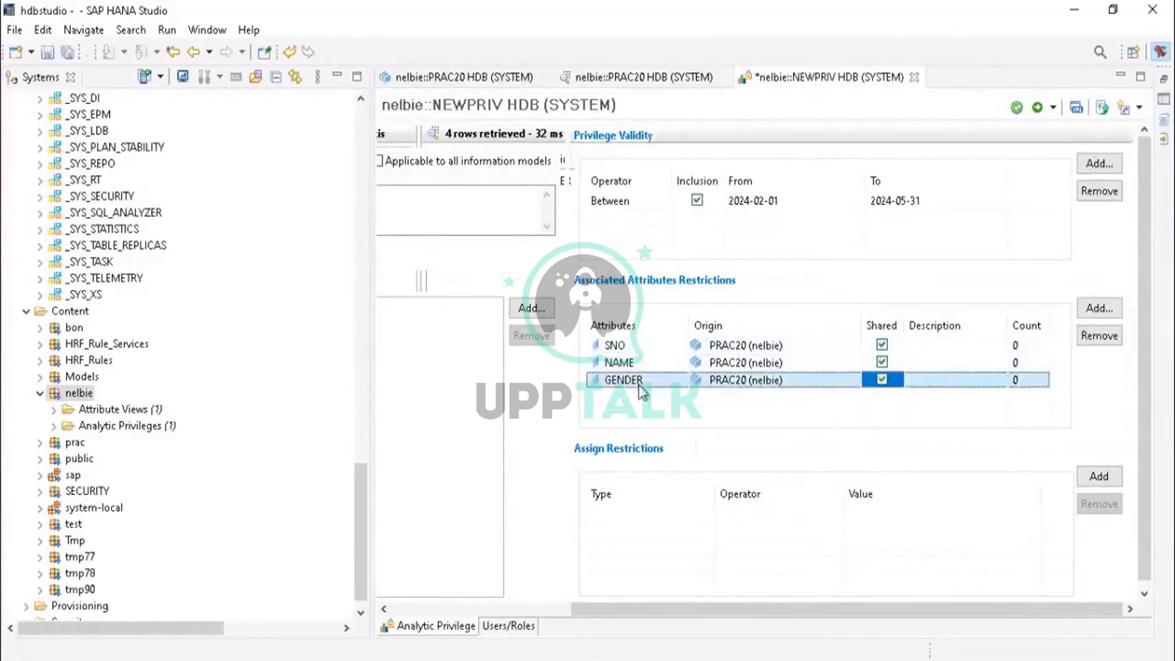
pyautogui.click(1100, 338)
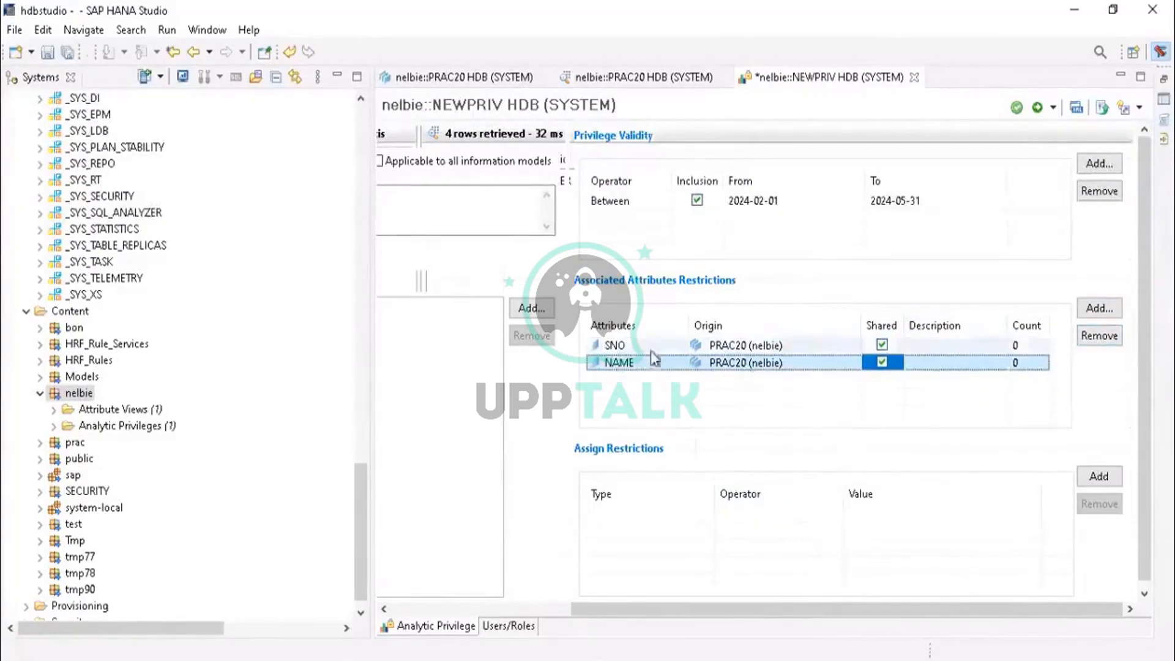
pyautogui.click(621, 346)
pyautogui.click(1098, 336)
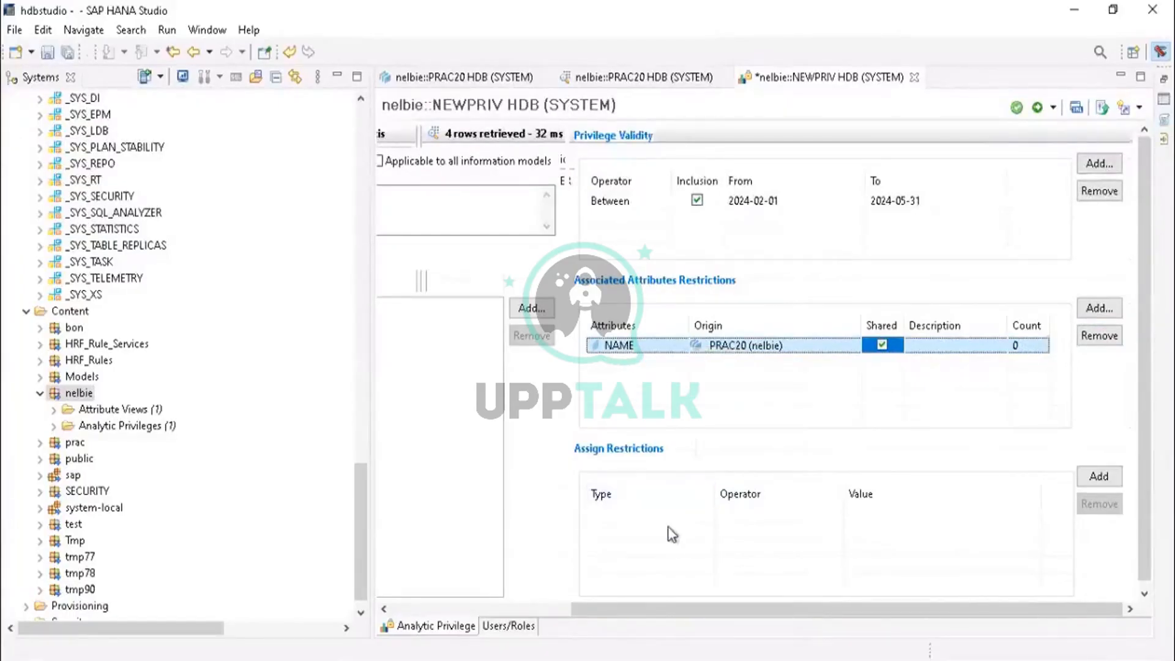
# Step: Assign a Fixed restriction with the Equal operator to the NAME attribute
pyautogui.click(1101, 476)
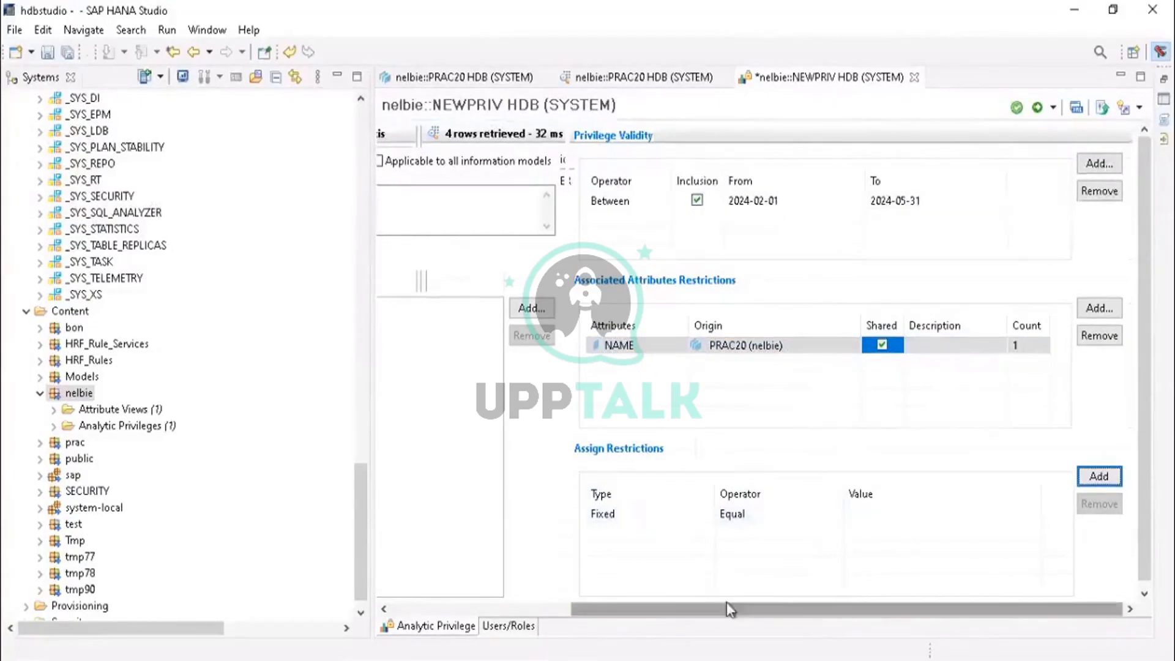
pyautogui.click(761, 514)
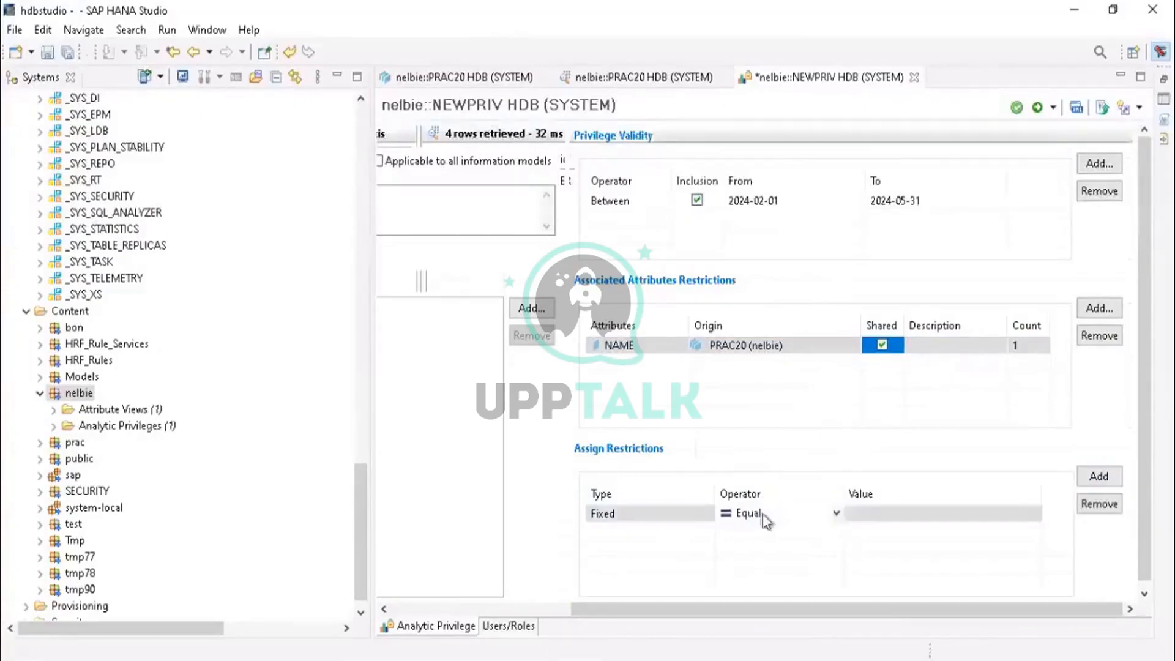
pyautogui.click(836, 514)
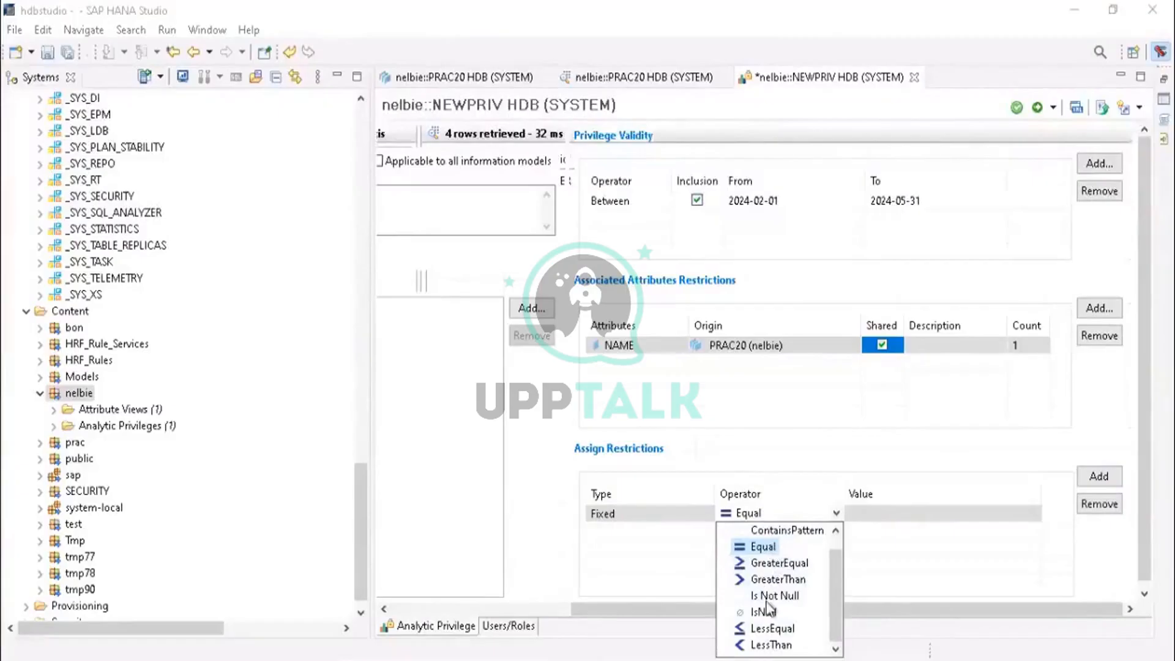
pyautogui.click(892, 517)
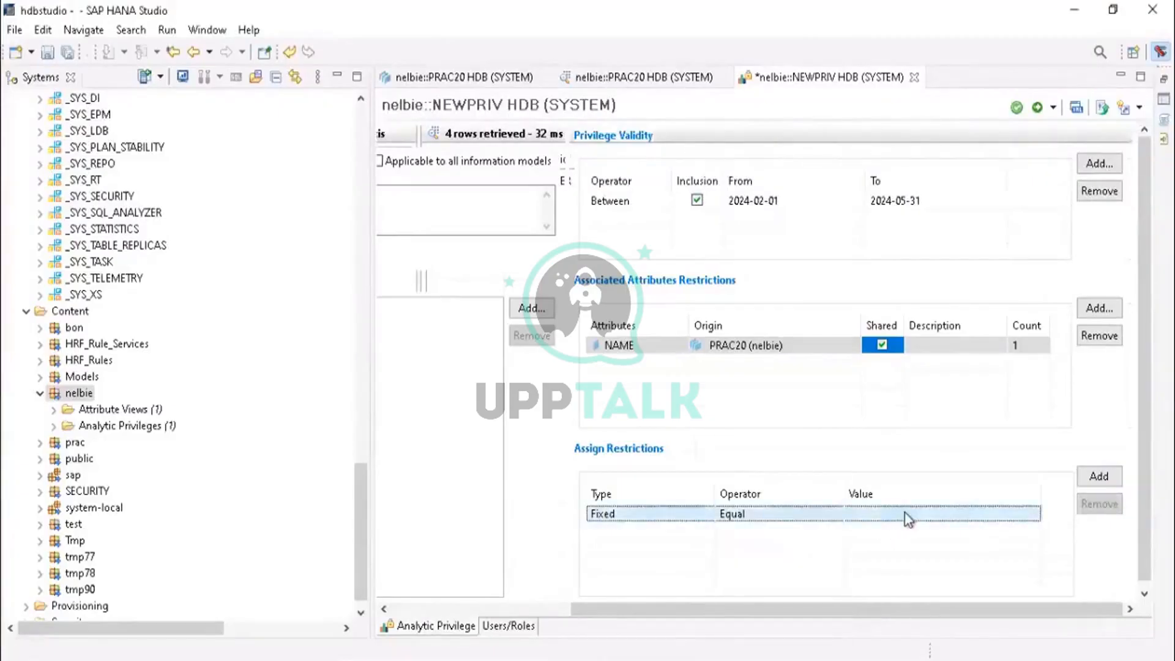
pyautogui.click(986, 513)
pyautogui.click(803, 517)
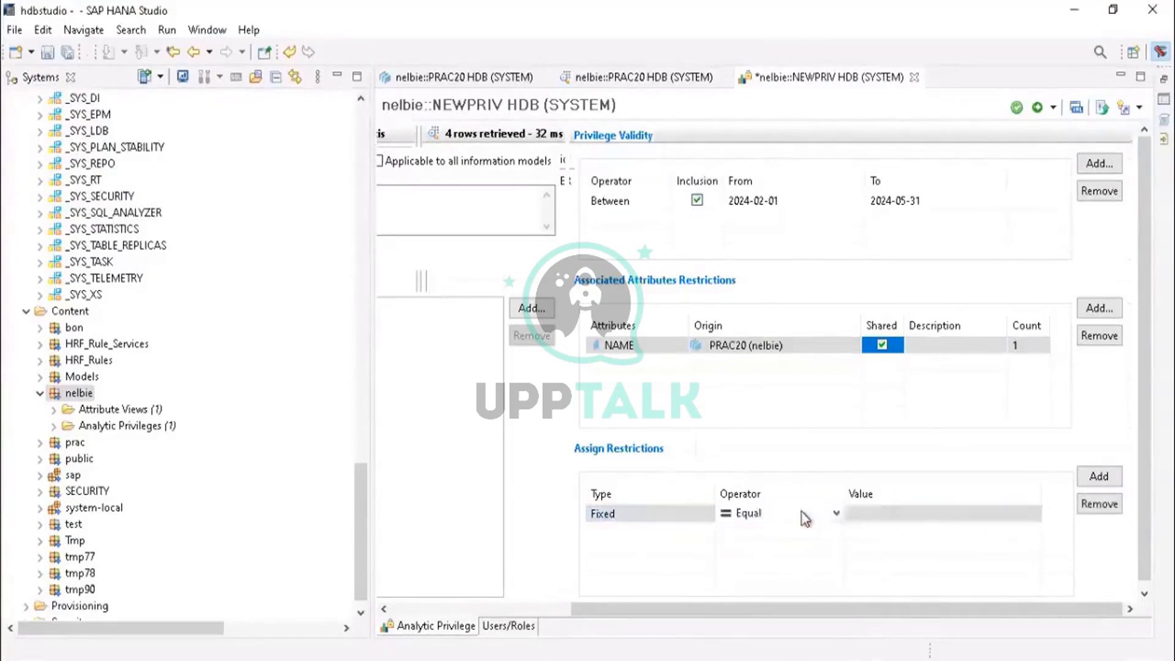
pyautogui.click(900, 518)
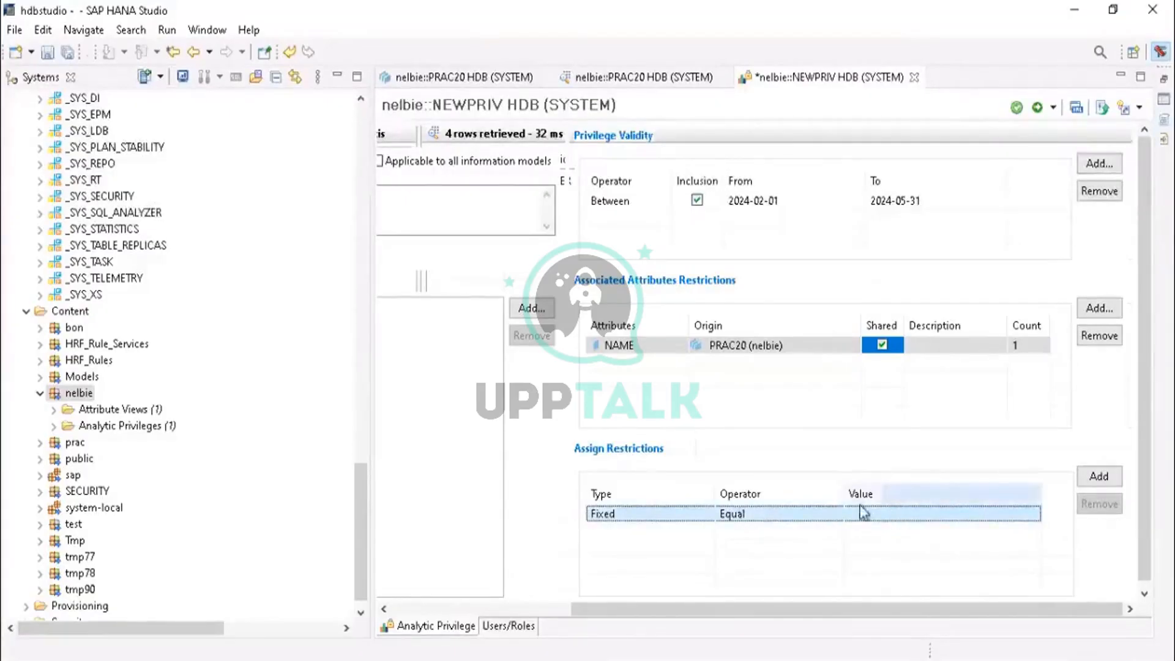
# Step: Set the Fixed restriction's value to the third person's name in the value help list
pyautogui.click(1010, 513)
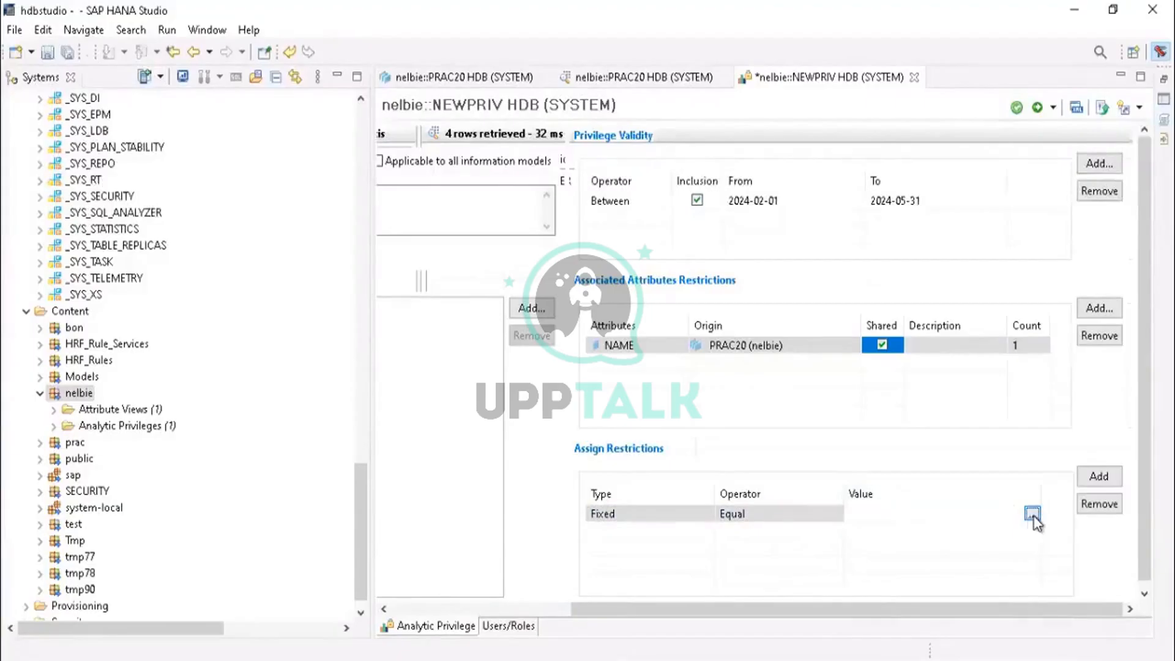
pyautogui.click(1033, 514)
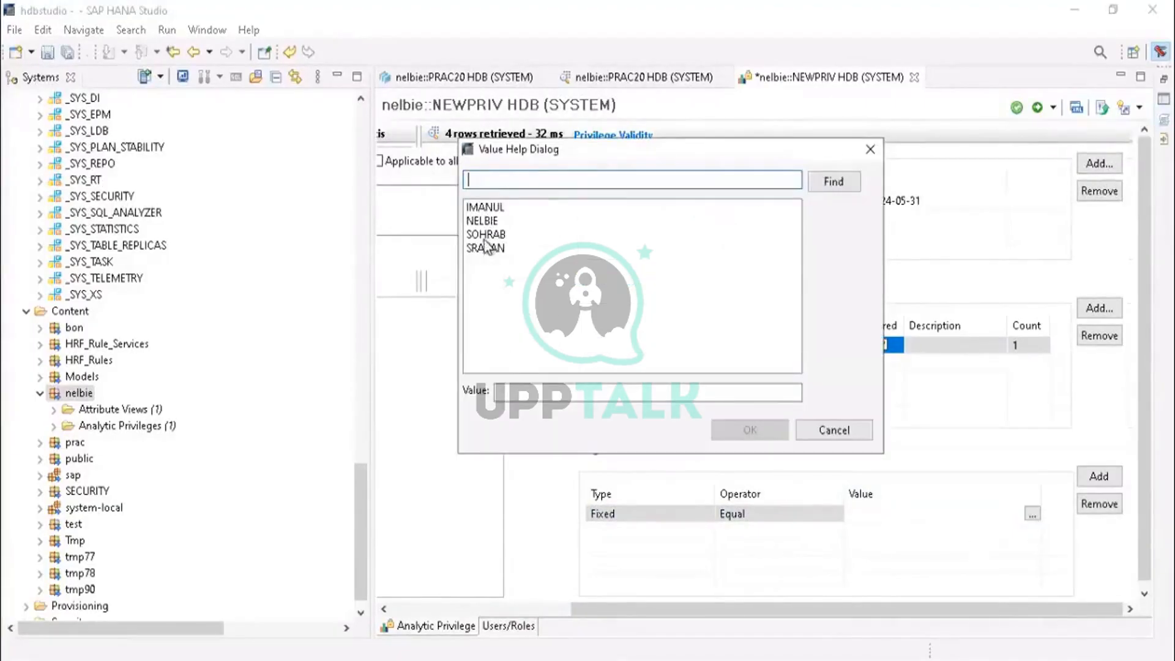
pyautogui.click(484, 237)
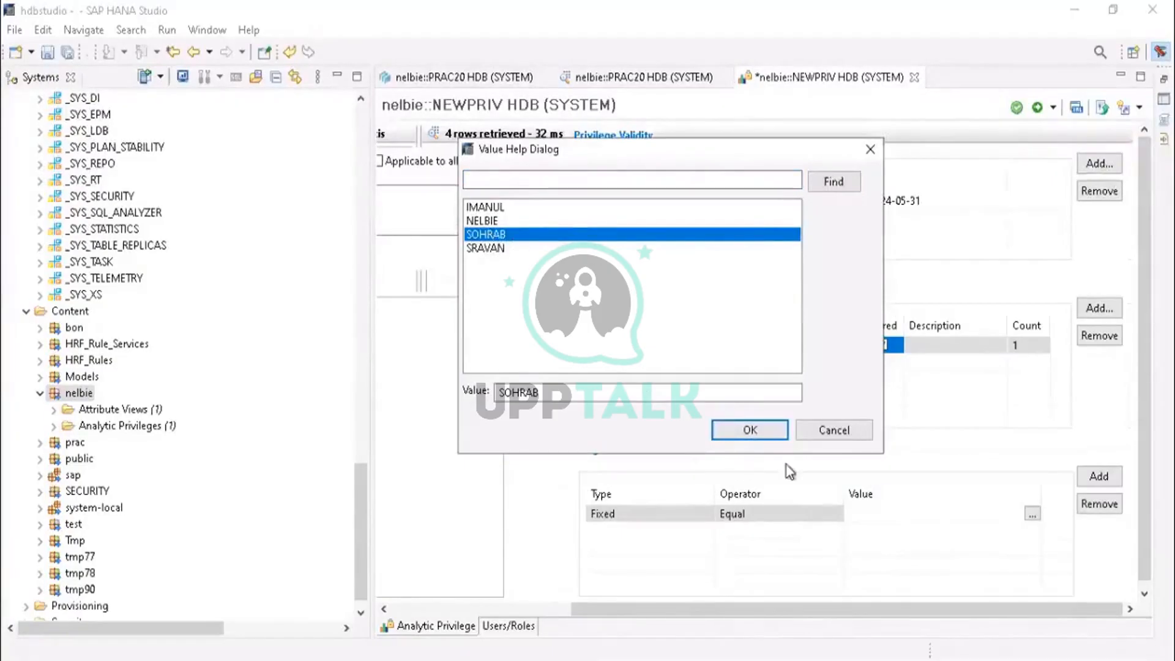
pyautogui.click(749, 429)
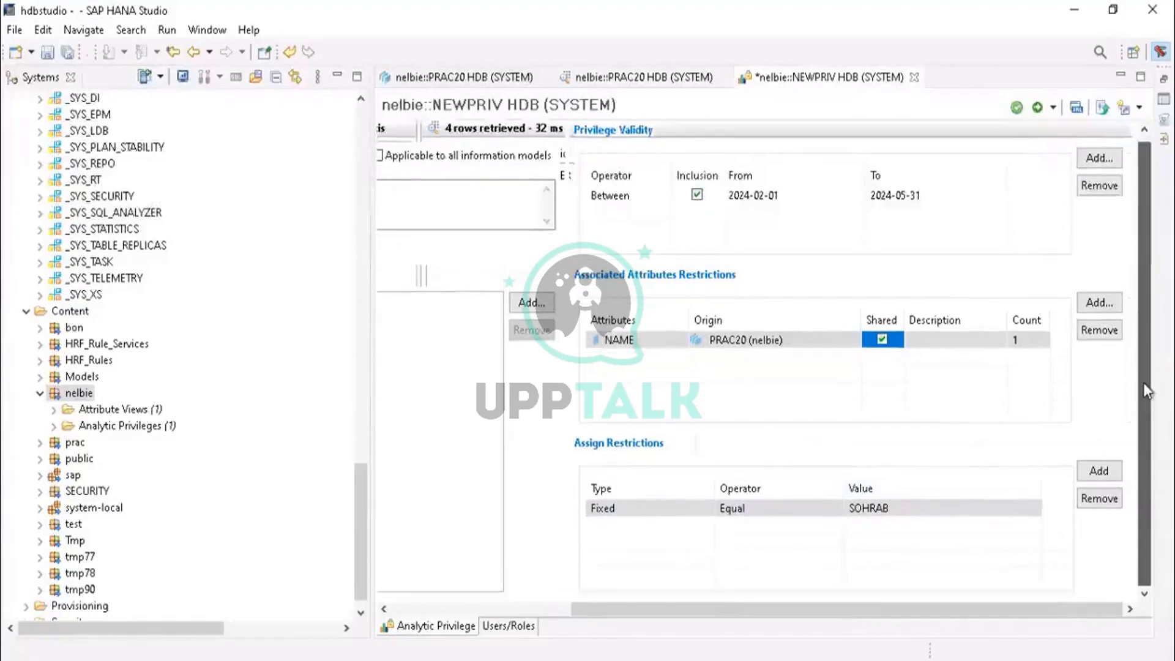
# Step: Save and activate NEWPRIV, and select it under the nelbie package's analytic privileges
pyautogui.moveTo(1141, 269); pyautogui.dragTo(1156, 480)
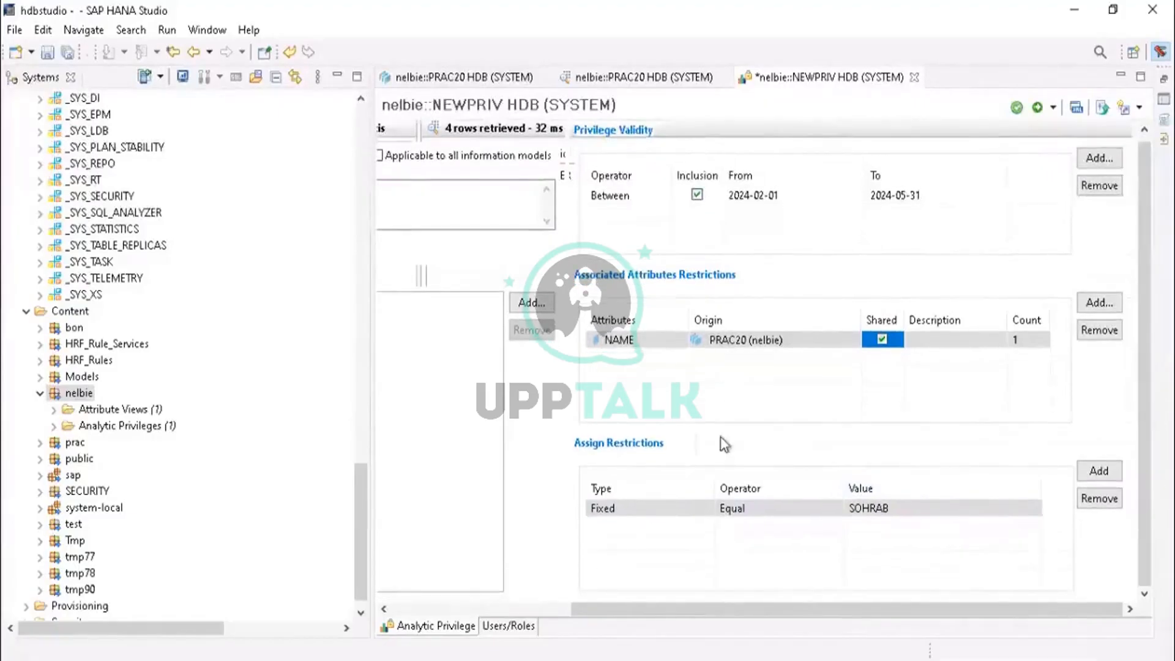
pyautogui.click(1017, 112)
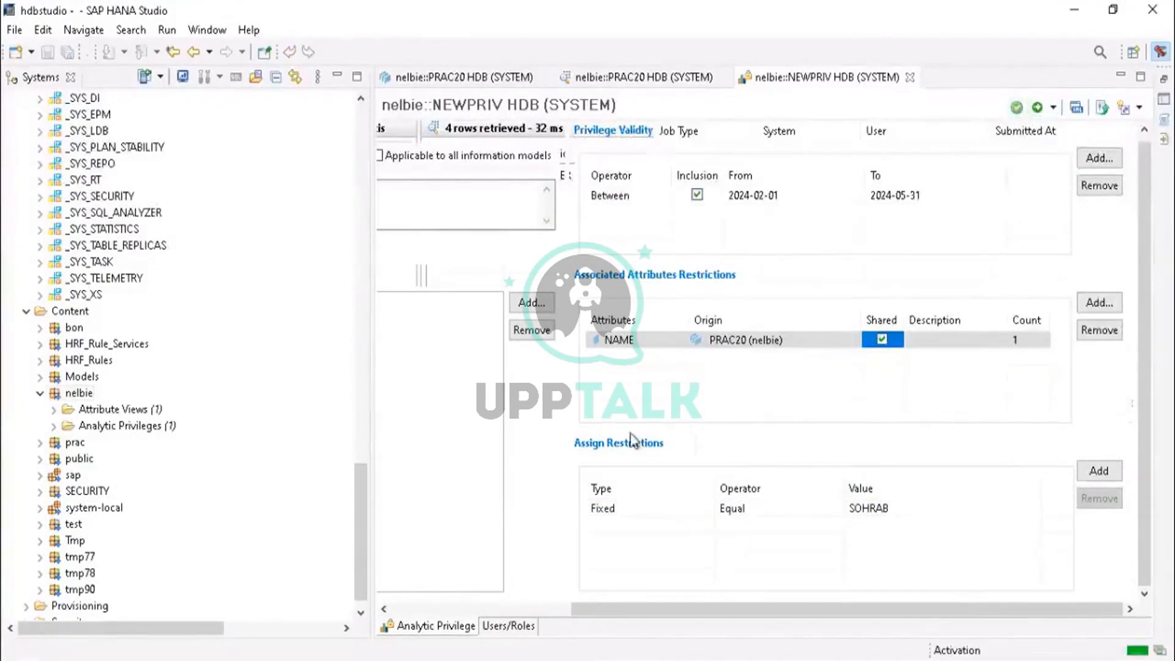
pyautogui.click(54, 426)
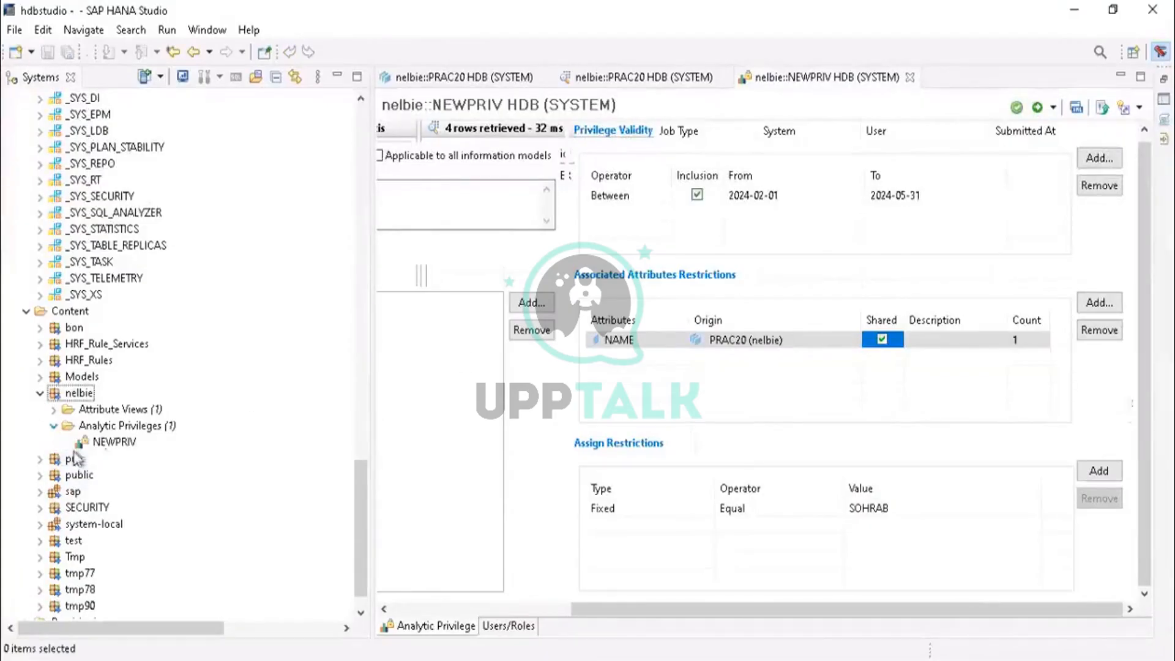
pyautogui.click(114, 443)
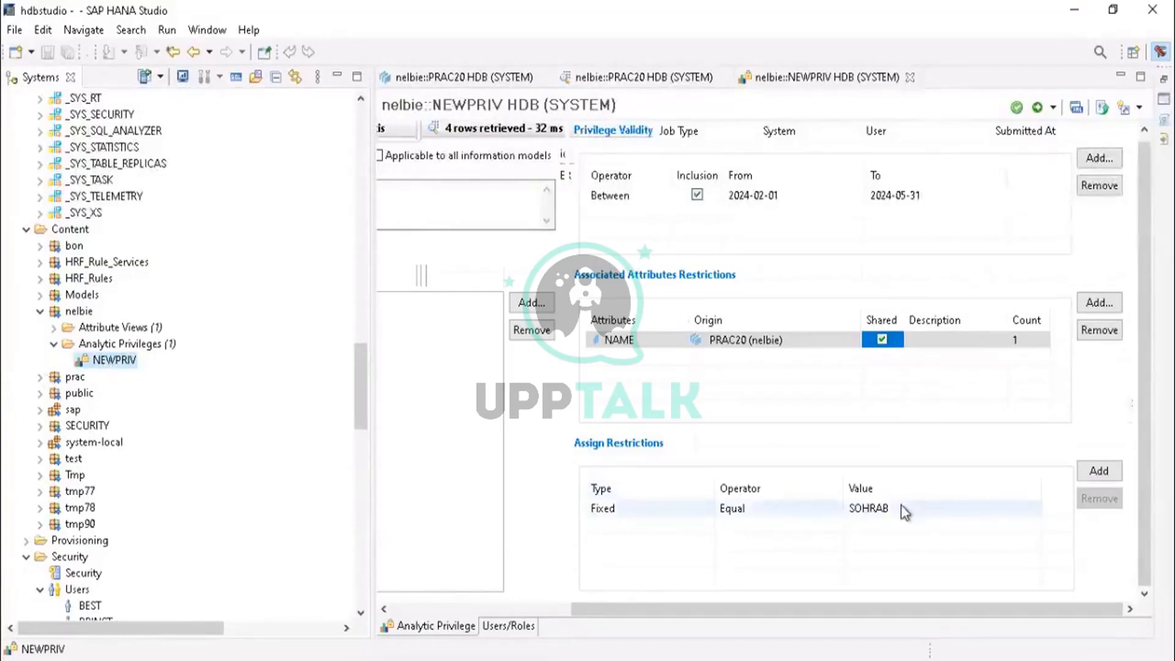
pyautogui.click(881, 509)
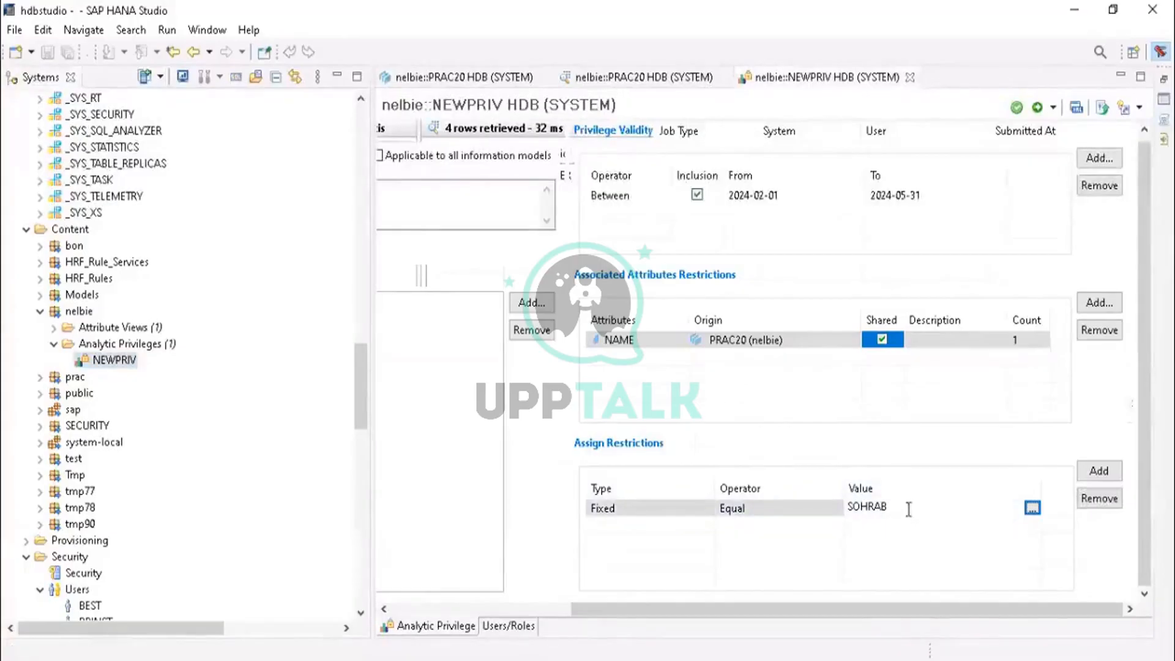
pyautogui.moveTo(906, 512); pyautogui.dragTo(853, 511)
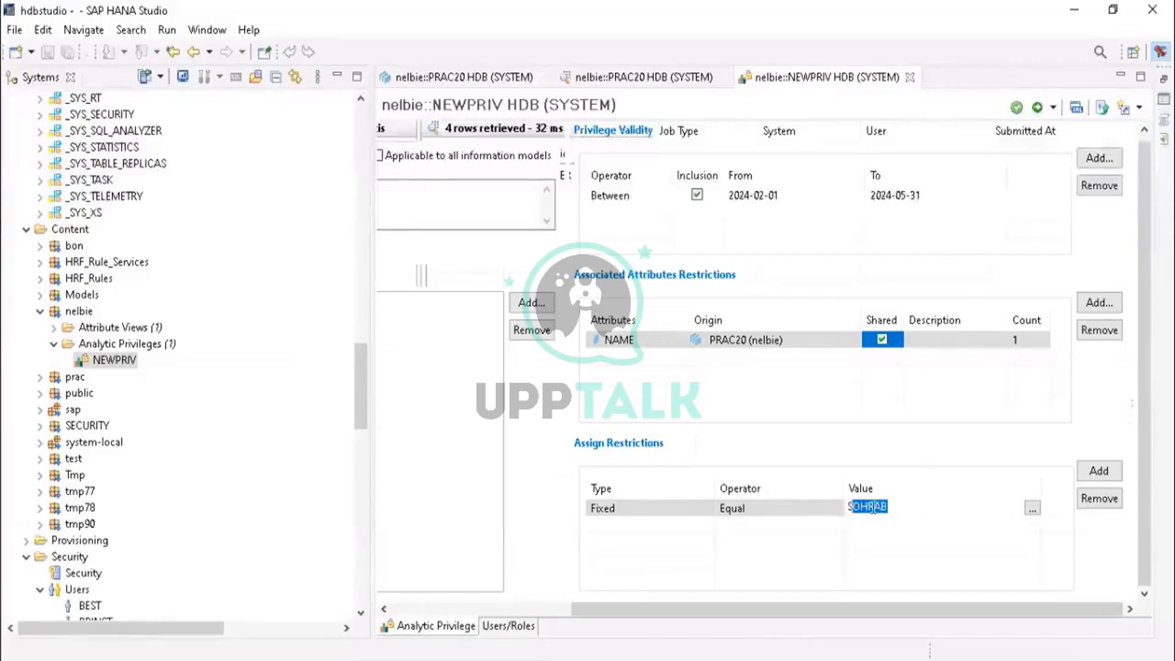
pyautogui.click(912, 507)
pyautogui.moveTo(905, 509); pyautogui.dragTo(850, 511)
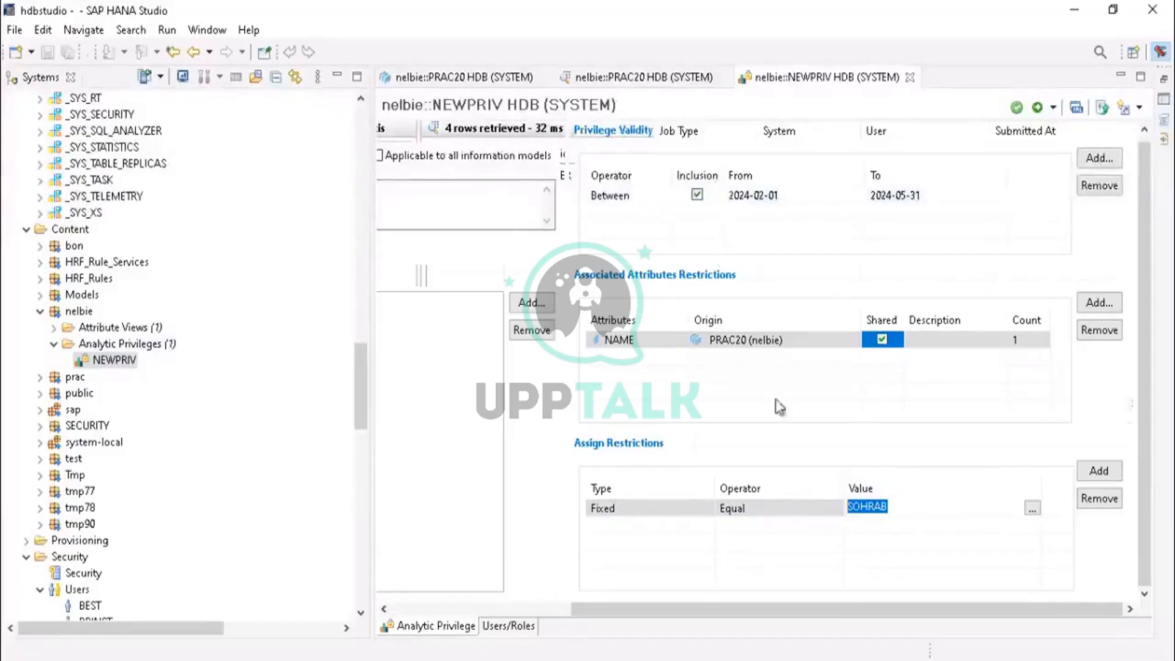
pyautogui.click(890, 539)
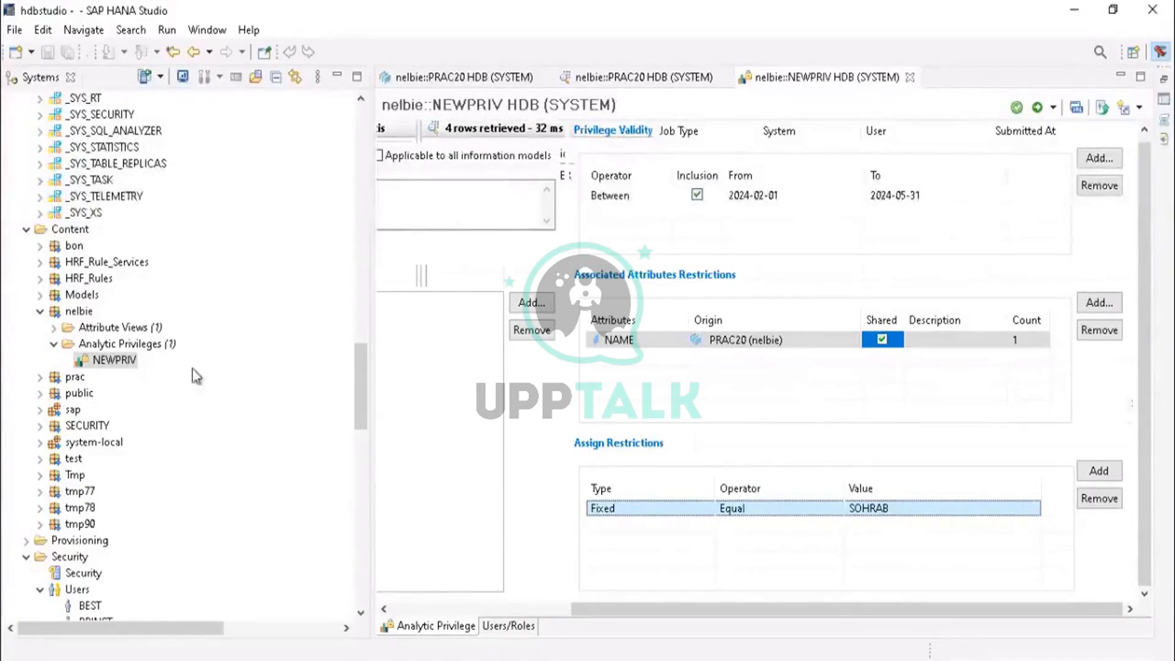
# Step: Open the HPPY user from the Users list and examine its package privileges for the prac package
pyautogui.click(69, 313)
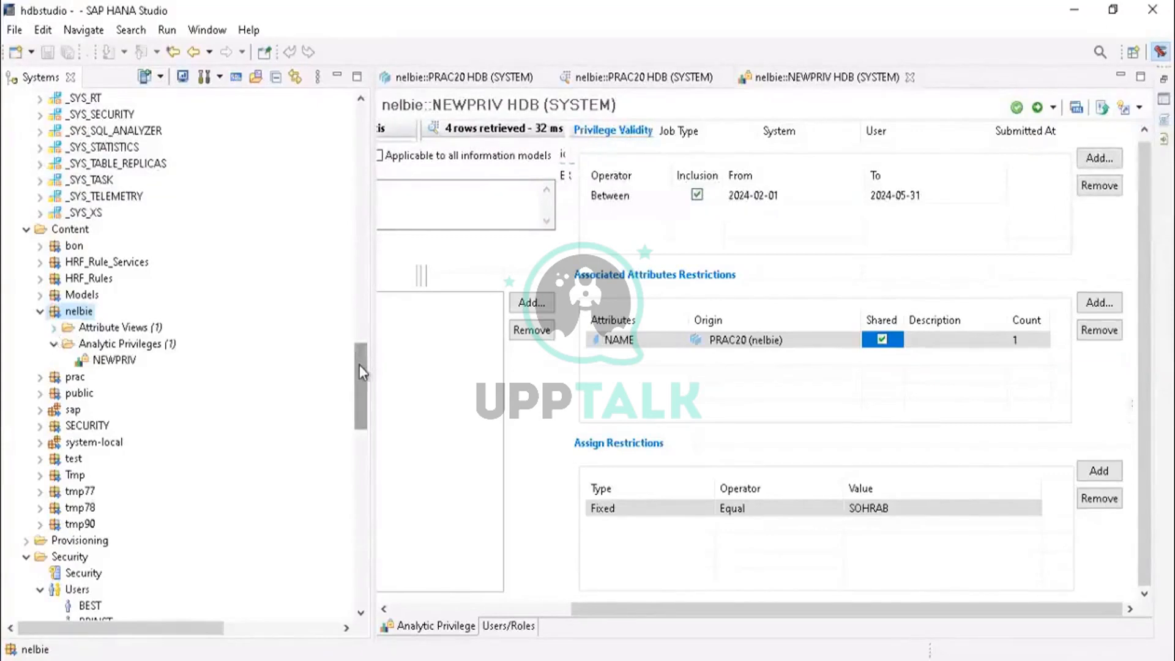
pyautogui.moveTo(362, 367); pyautogui.dragTo(362, 544)
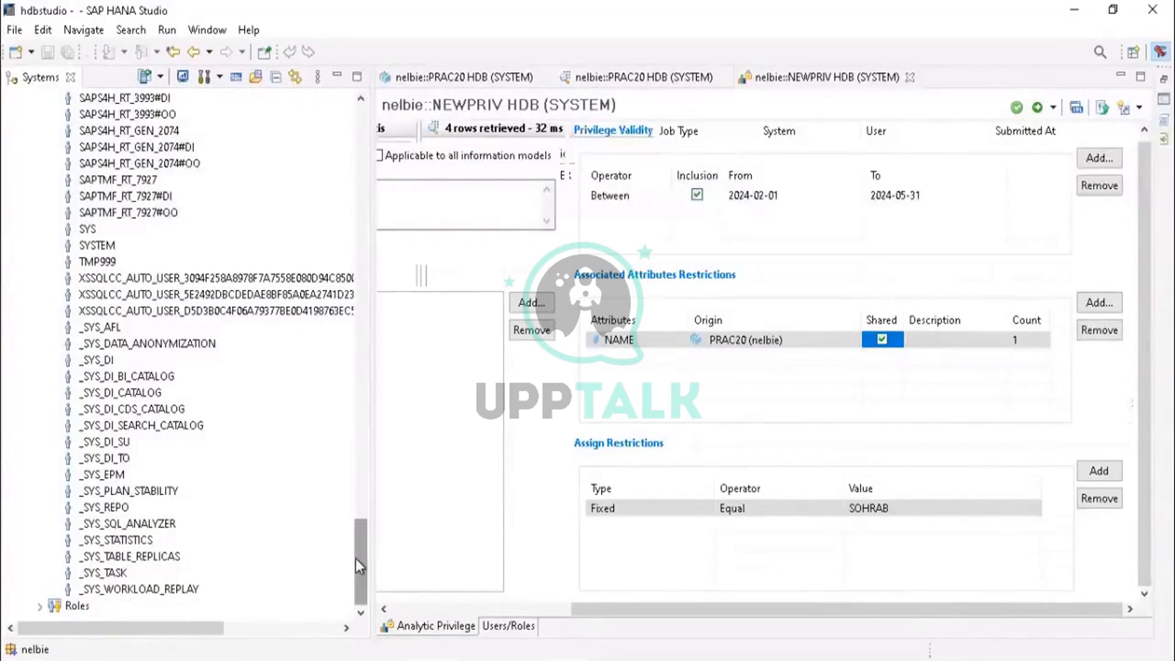
pyautogui.moveTo(355, 558); pyautogui.dragTo(362, 509)
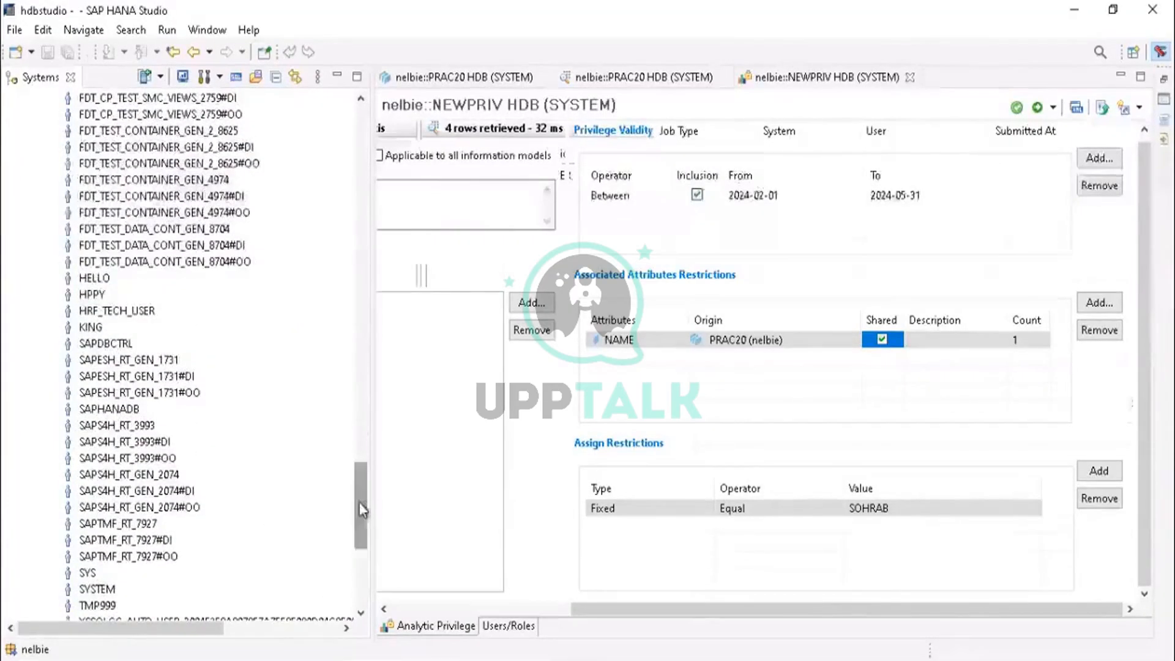
pyautogui.doubleClick(92, 295)
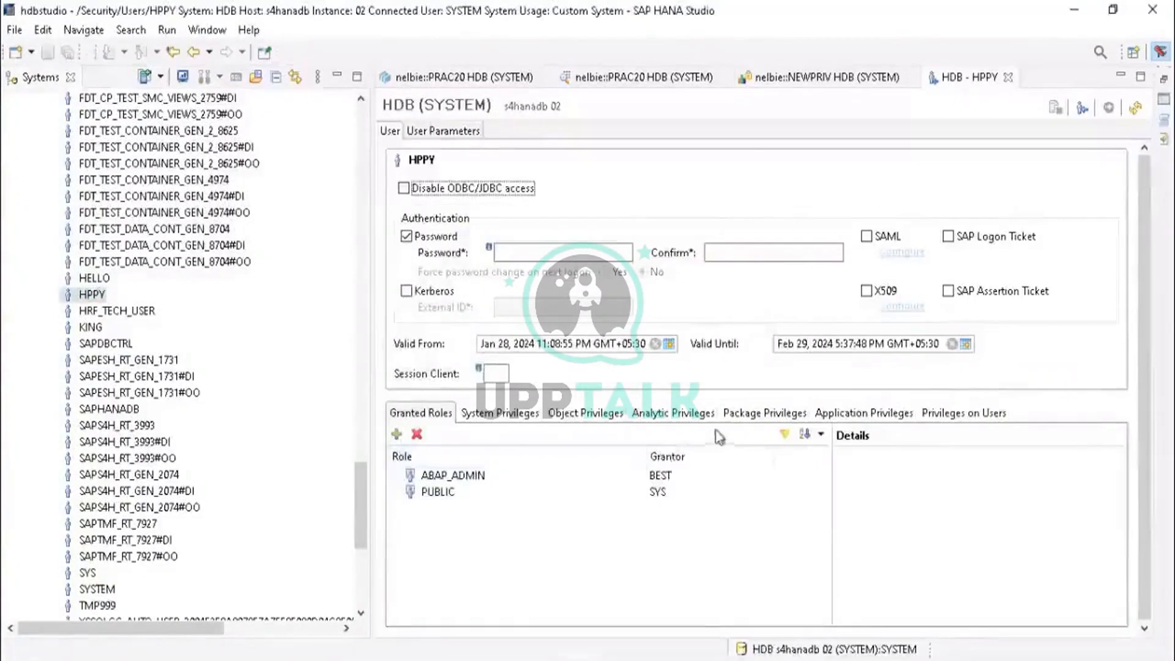
pyautogui.click(732, 419)
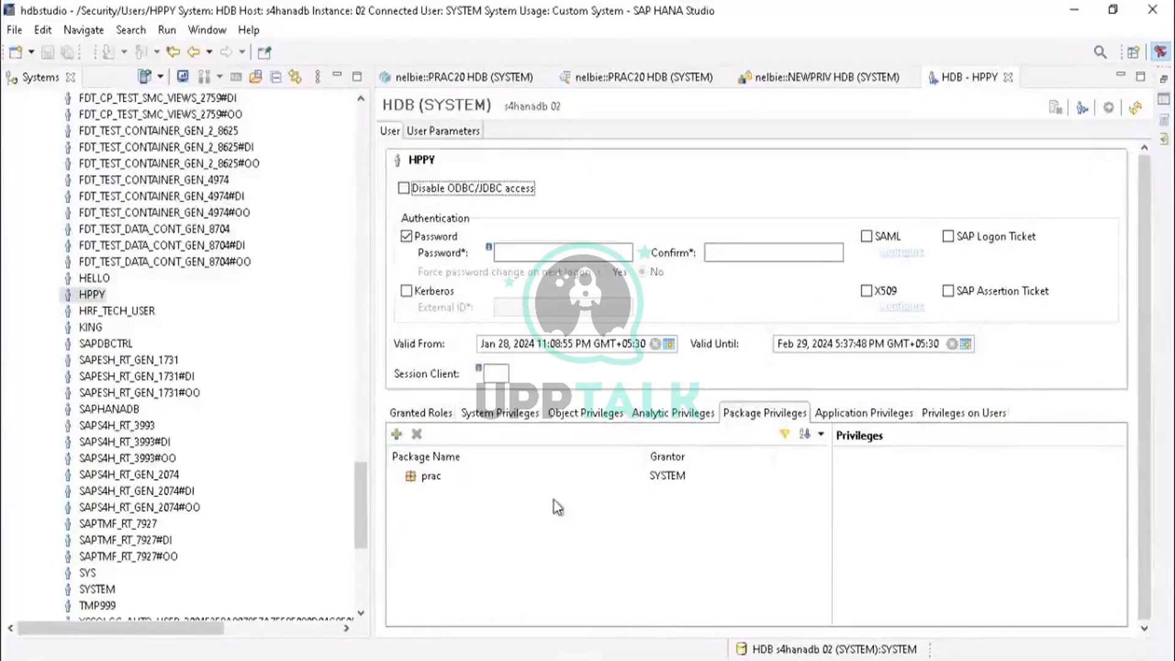
pyautogui.click(485, 479)
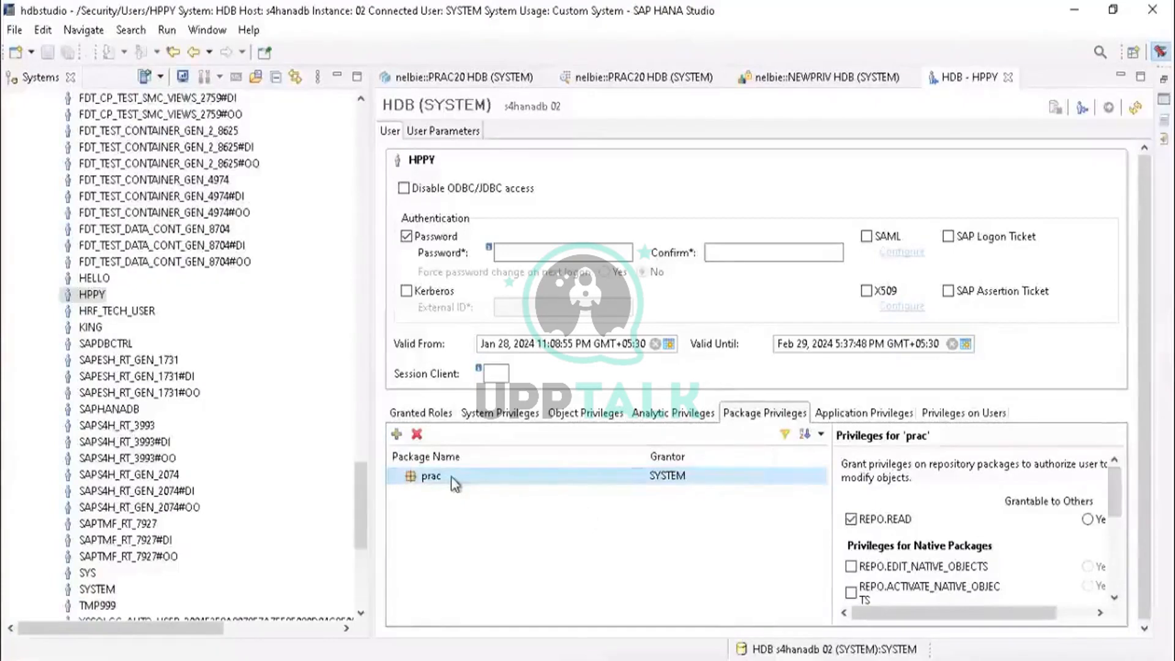
pyautogui.click(851, 415)
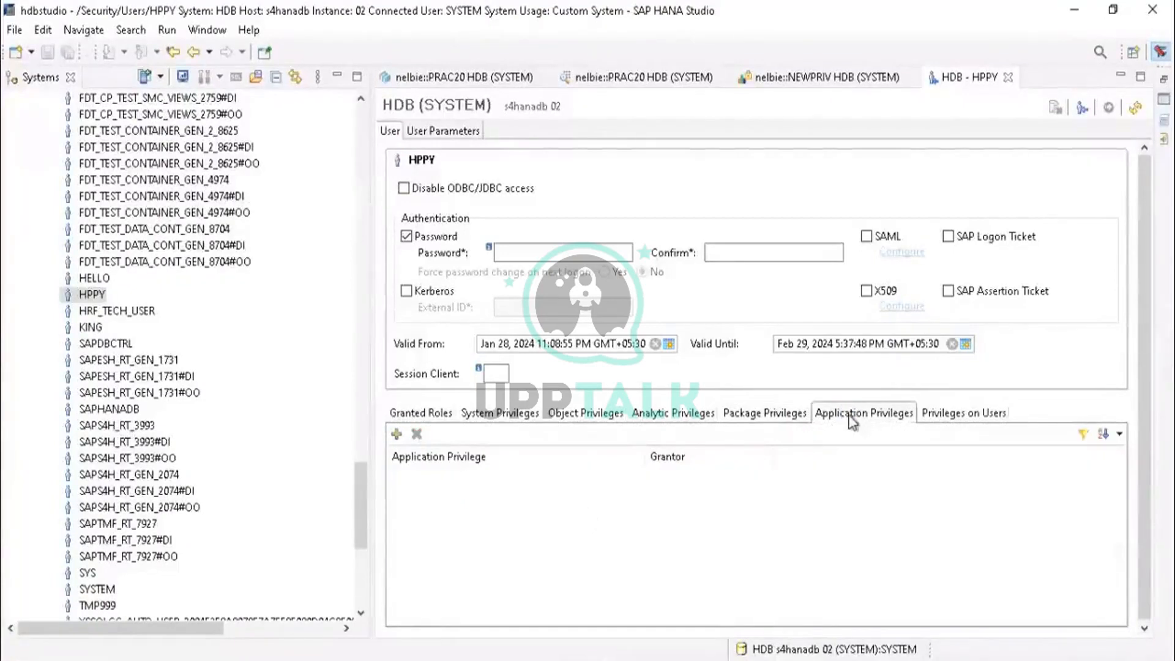
pyautogui.click(788, 416)
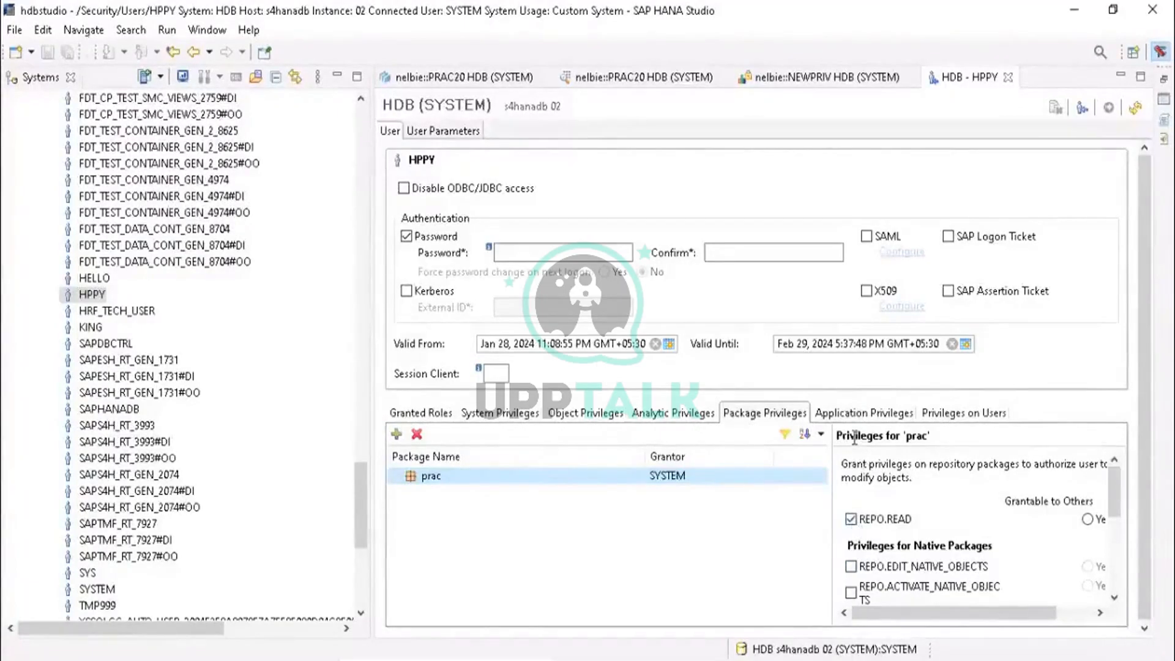
# Step: Examine HPPY's analytic privileges prac/PRAC3 and prac/PRACTICE alongside its package privileges
pyautogui.click(672, 414)
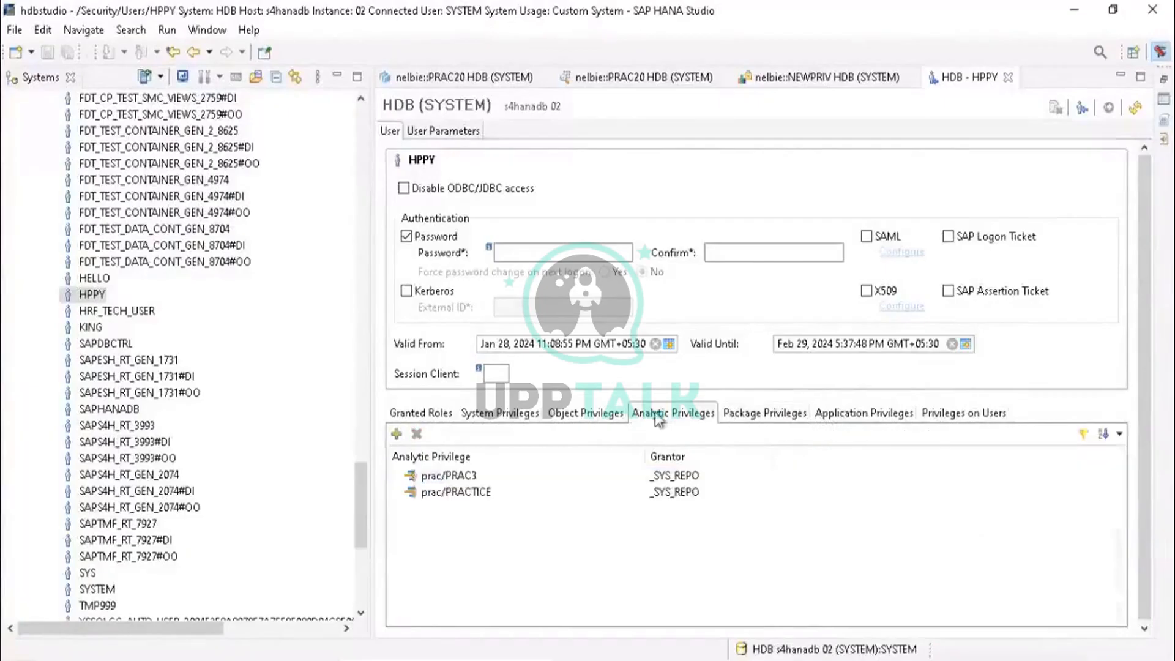
pyautogui.click(487, 476)
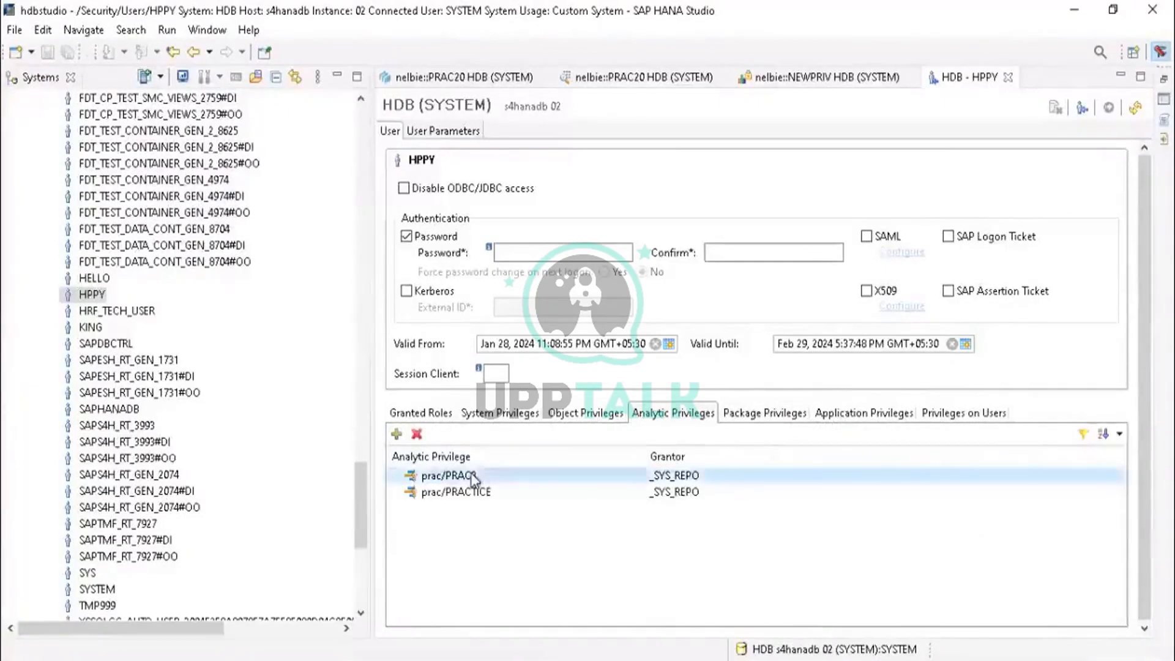
pyautogui.click(739, 417)
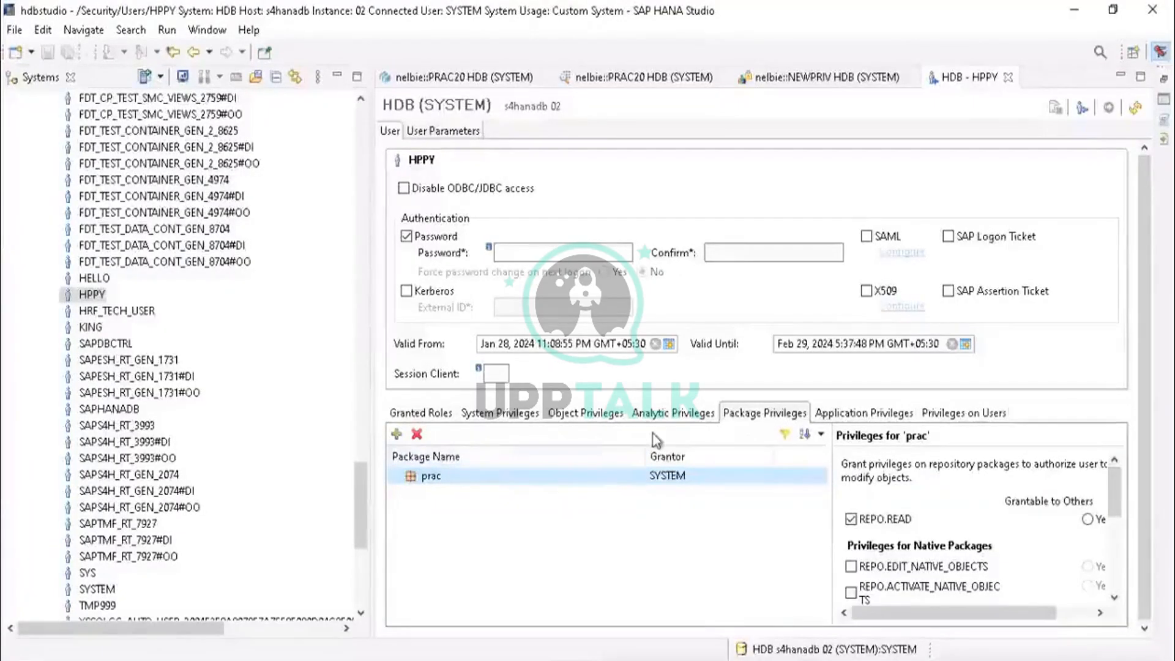
pyautogui.click(673, 414)
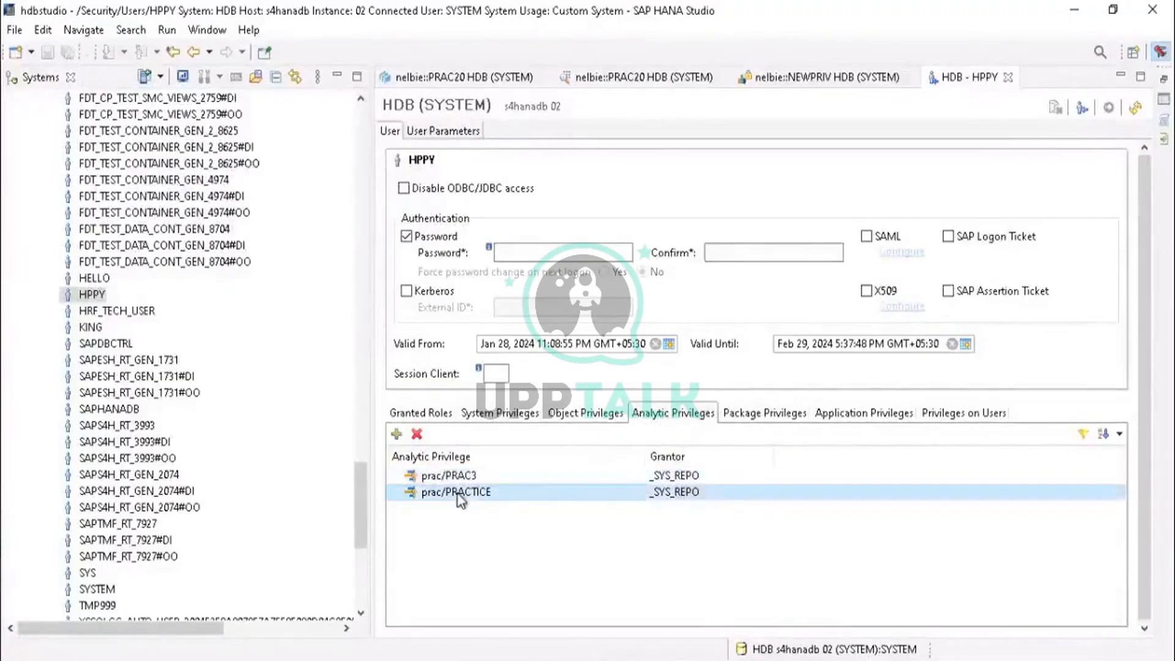
pyautogui.click(467, 479)
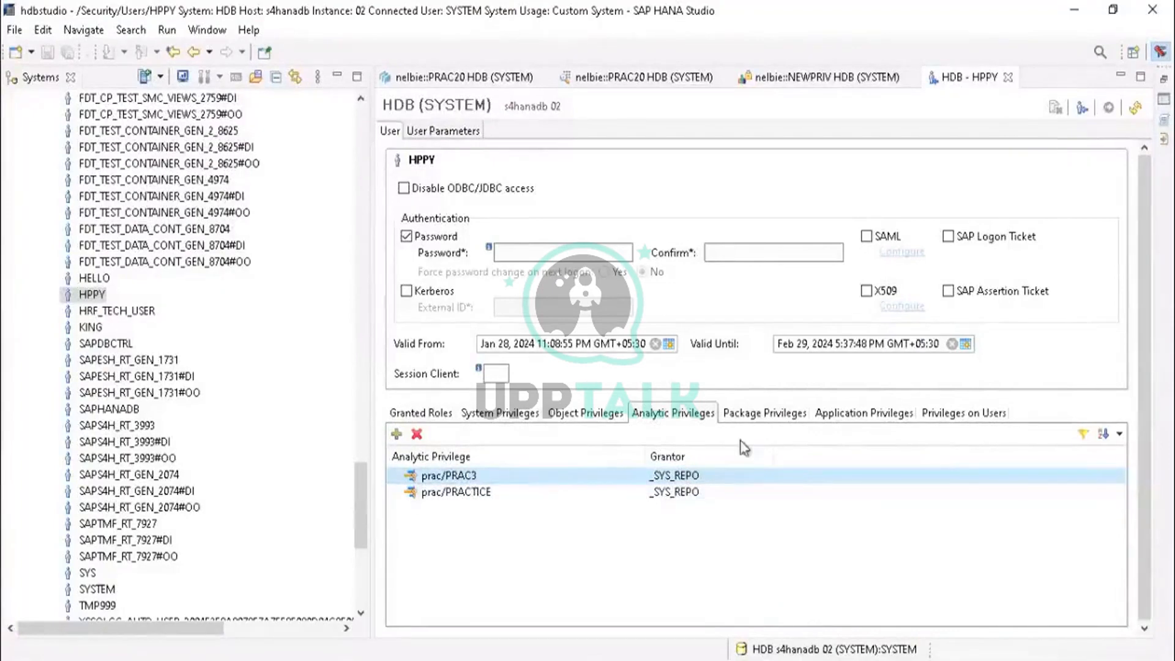
pyautogui.click(764, 417)
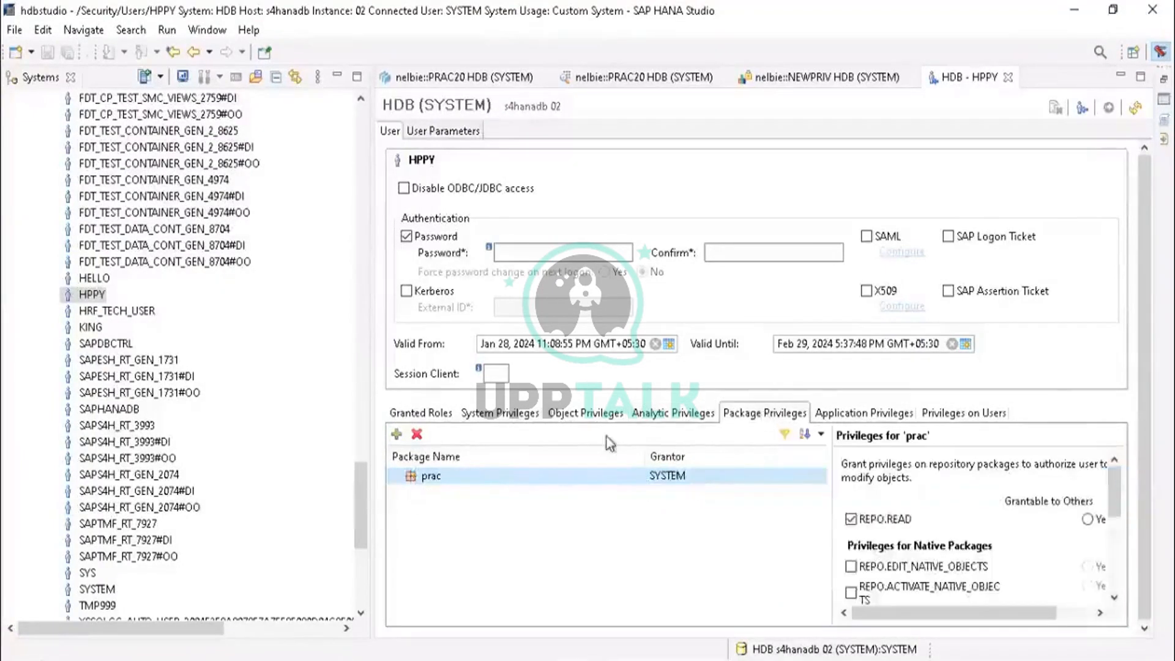
pyautogui.click(635, 417)
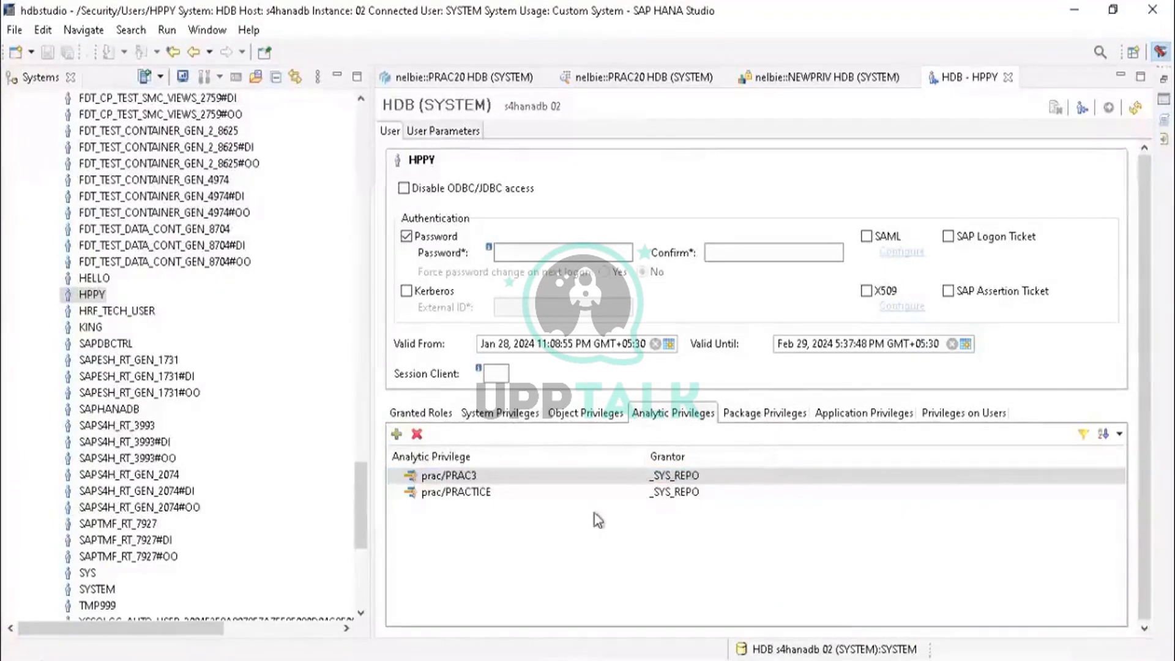
pyautogui.click(519, 483)
pyautogui.click(513, 493)
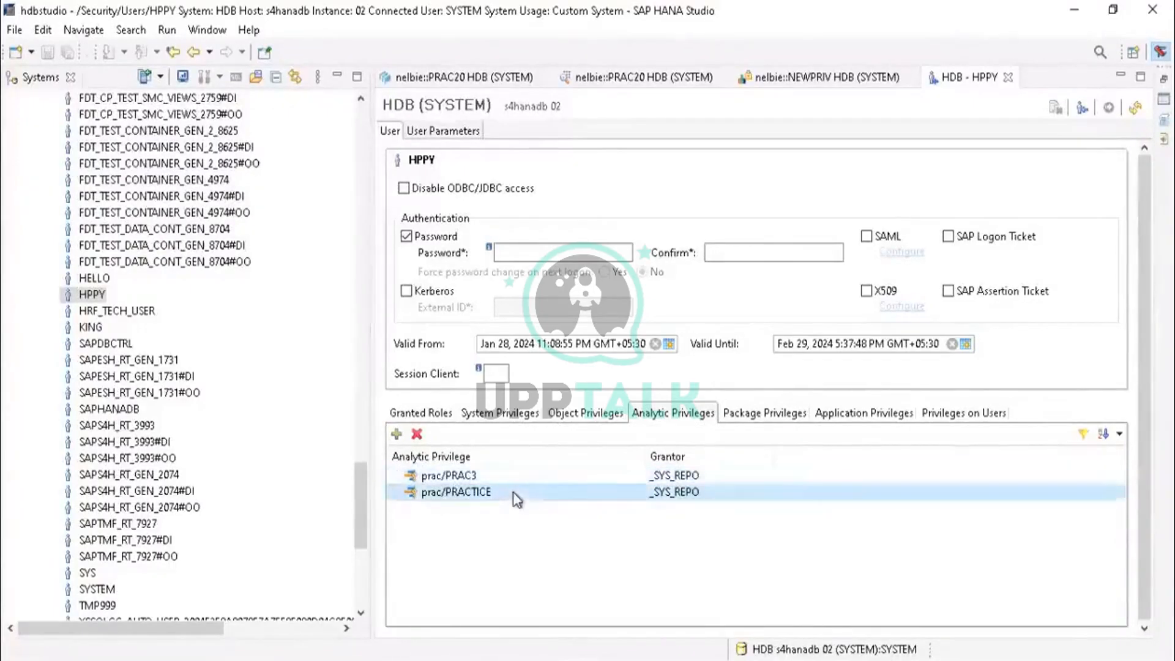
pyautogui.click(546, 473)
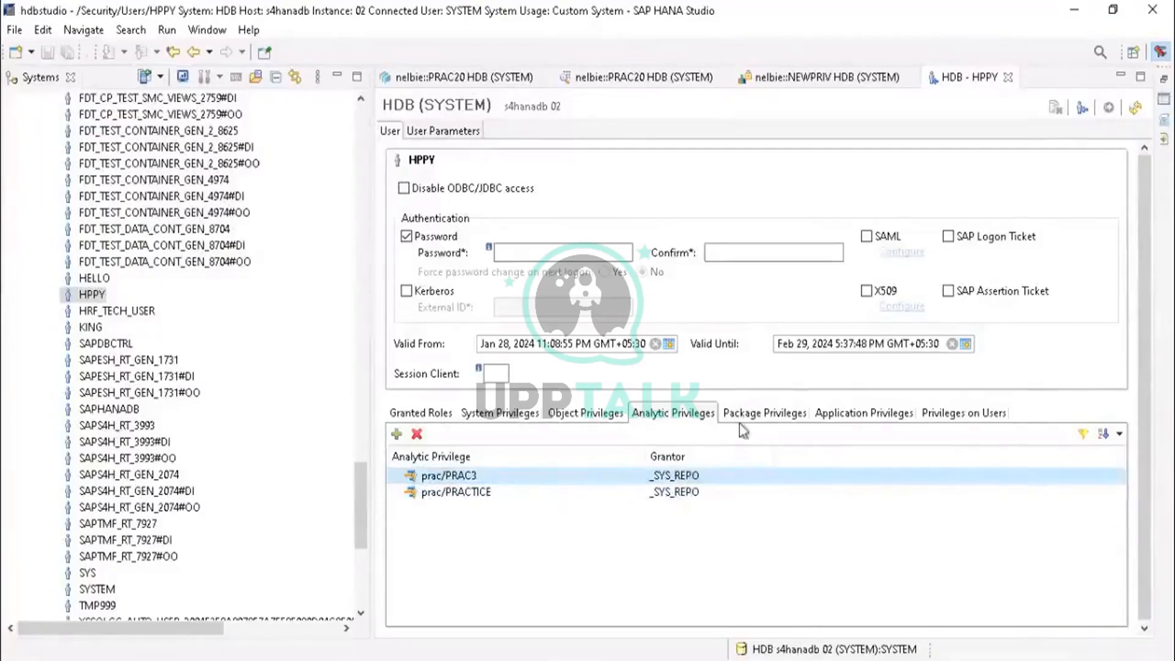
# Step: Compare HPPY's prac package privilege with its list of granted analytic privileges
pyautogui.click(748, 414)
pyautogui.click(527, 481)
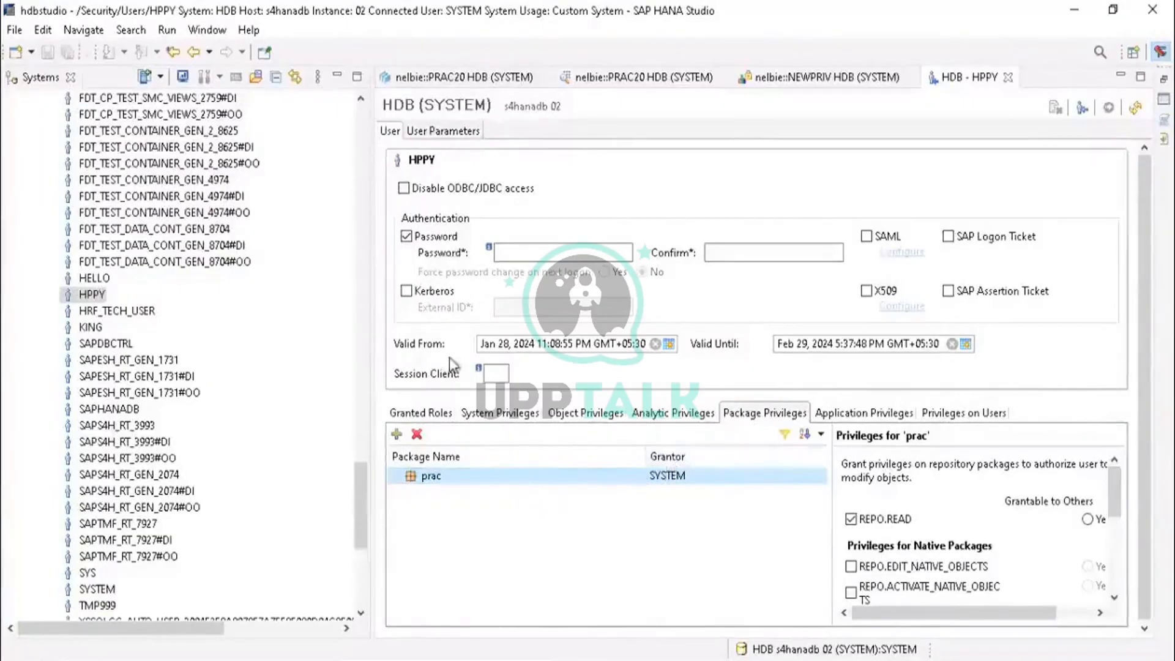
pyautogui.click(653, 419)
pyautogui.click(734, 420)
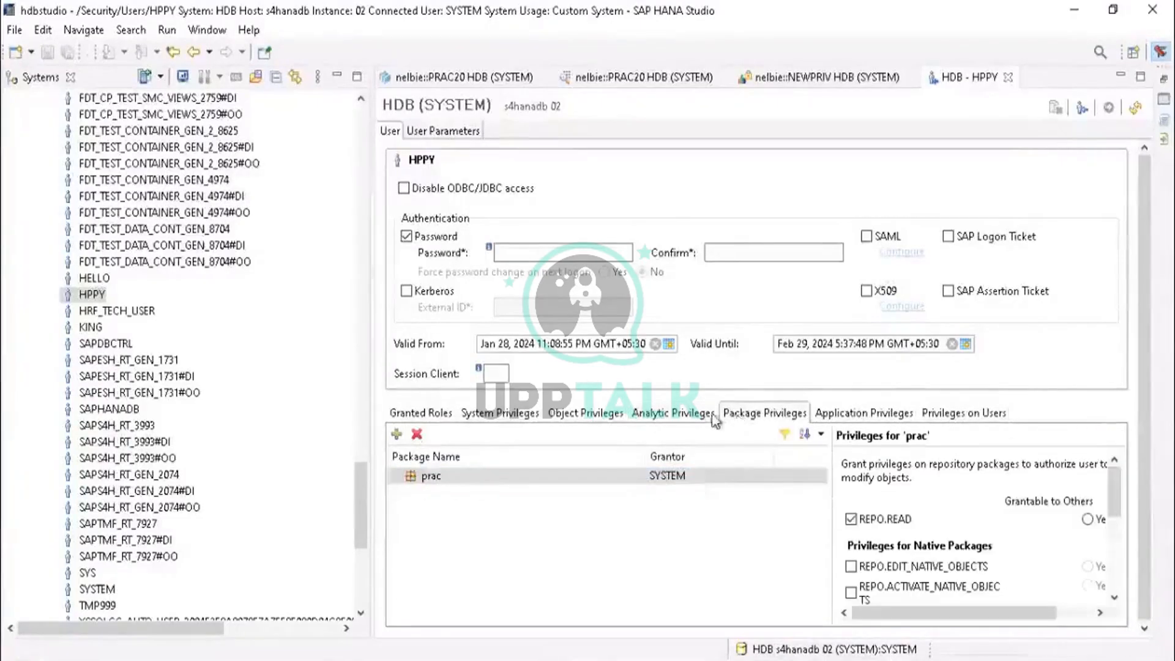
pyautogui.click(712, 416)
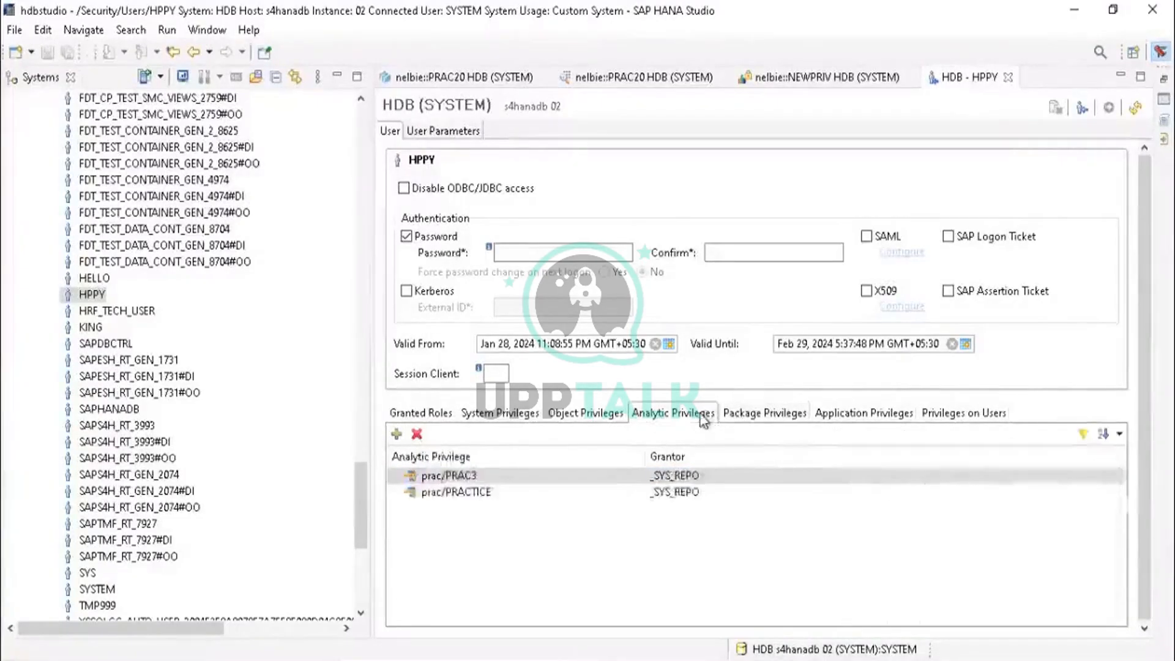
pyautogui.click(753, 418)
pyautogui.click(502, 477)
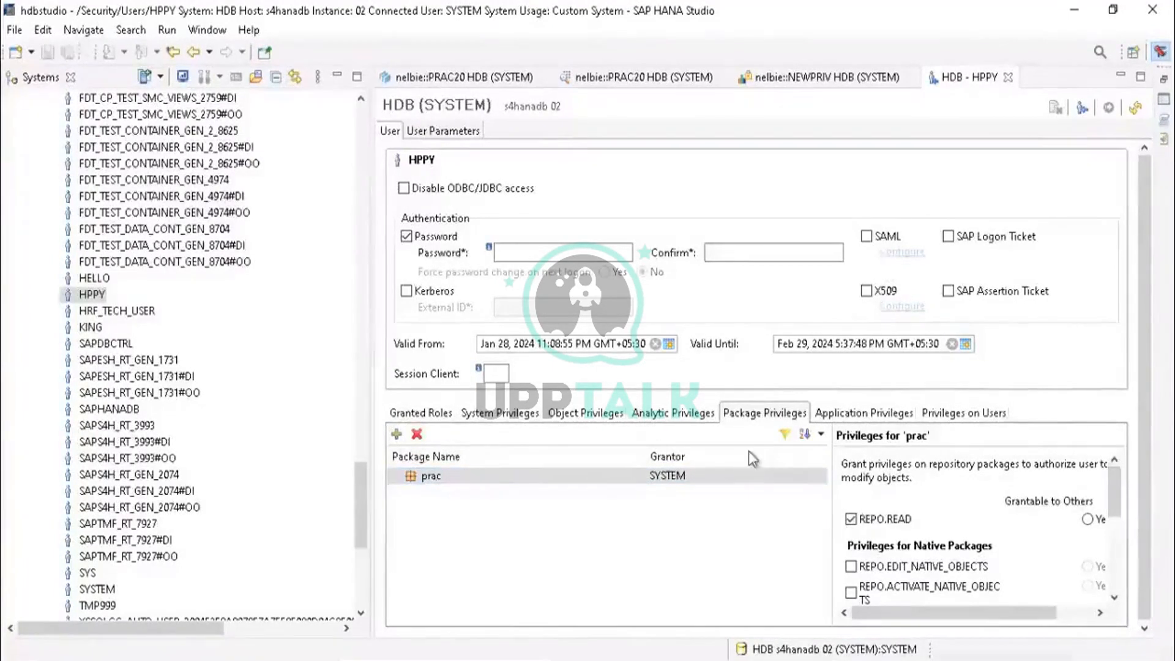
pyautogui.click(680, 416)
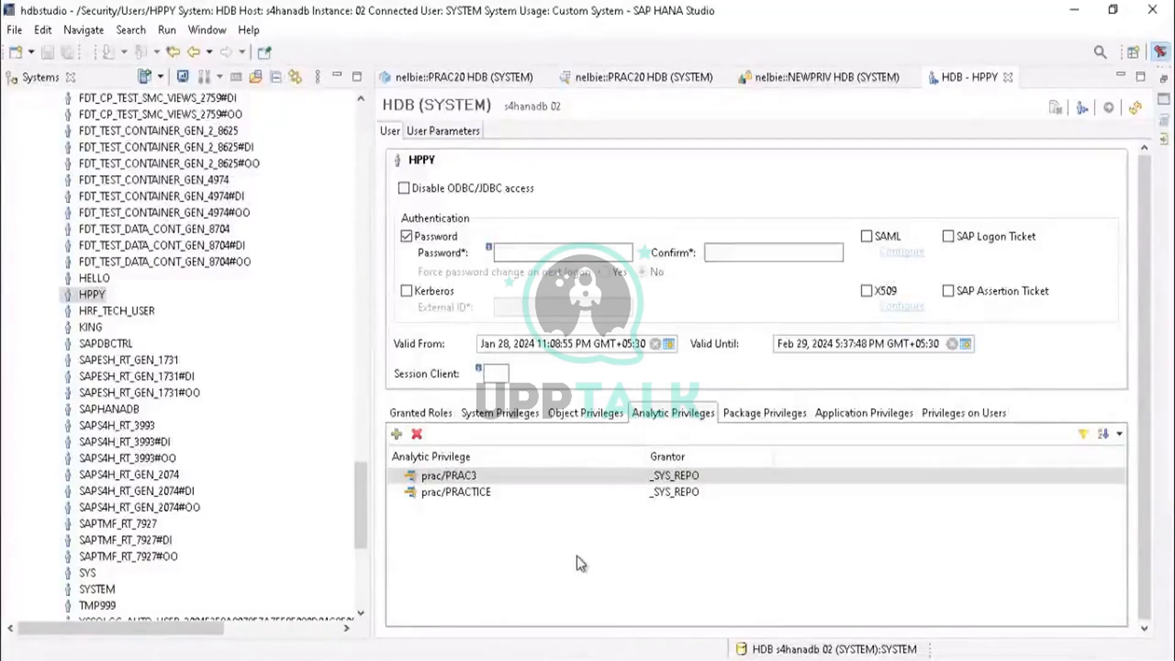
# Step: Review NEWPRIV's general settings and secured models, and close the HPPY user editor
pyautogui.moveTo(360, 480); pyautogui.dragTo(361, 311)
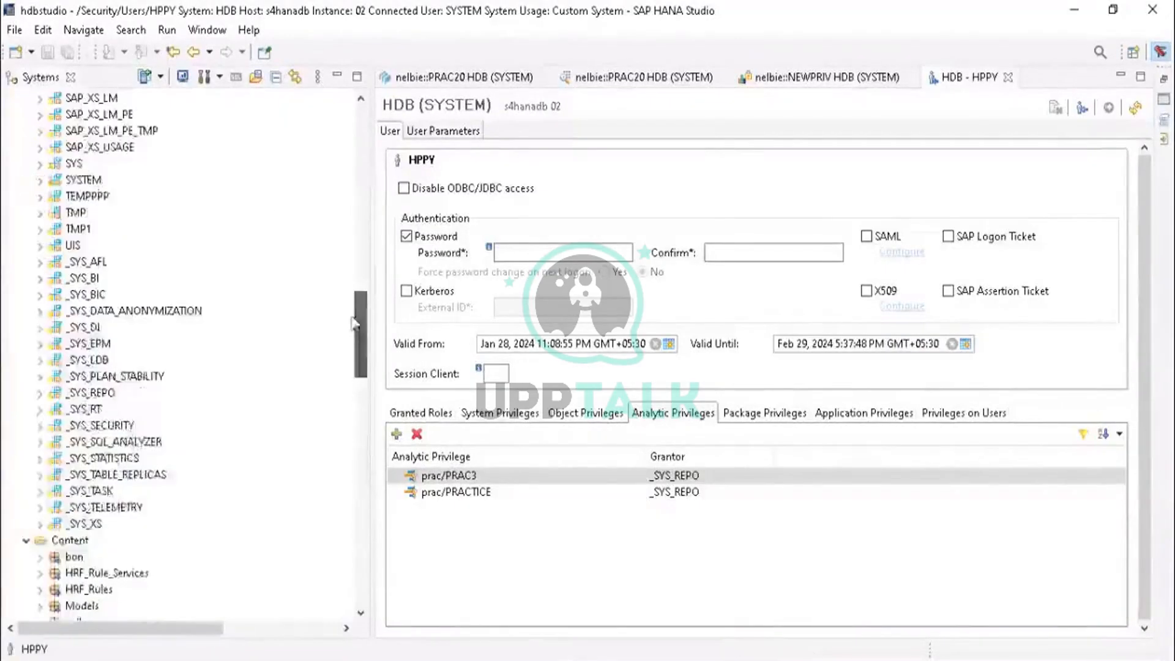
pyautogui.click(845, 72)
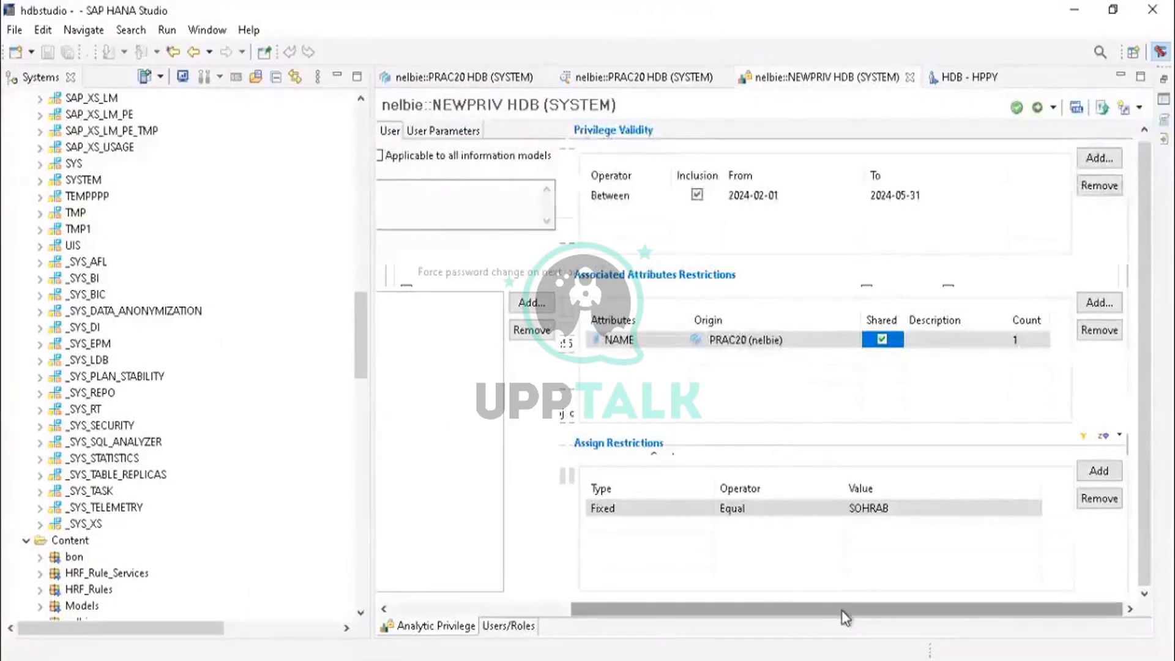
pyautogui.moveTo(841, 611); pyautogui.dragTo(663, 643)
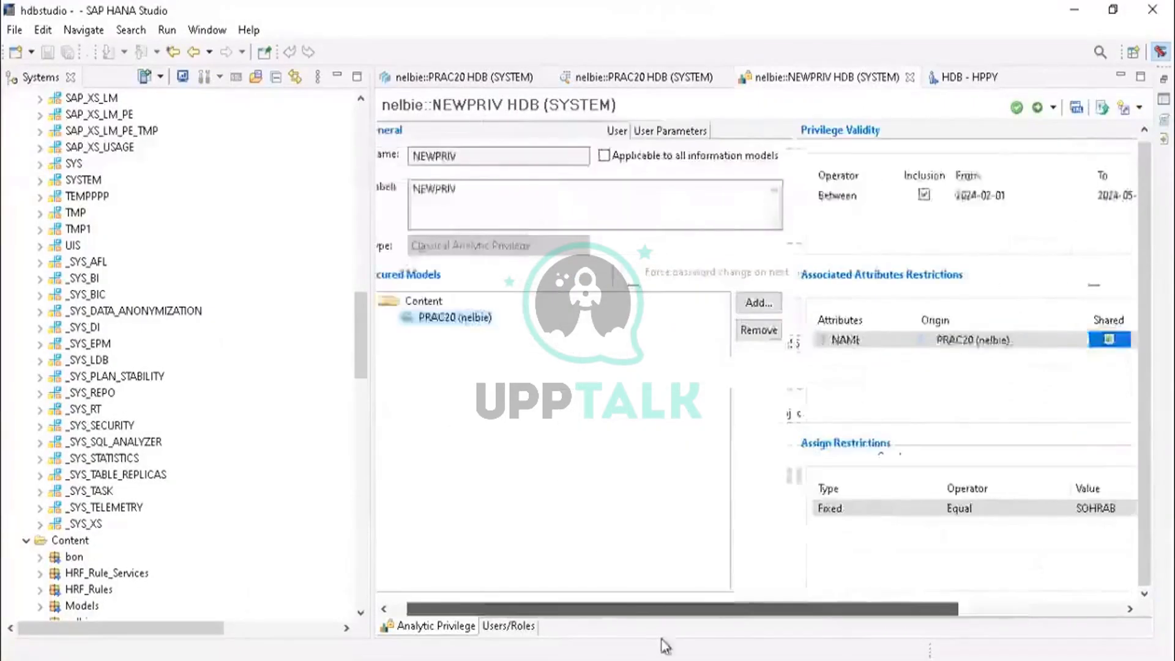
pyautogui.click(997, 81)
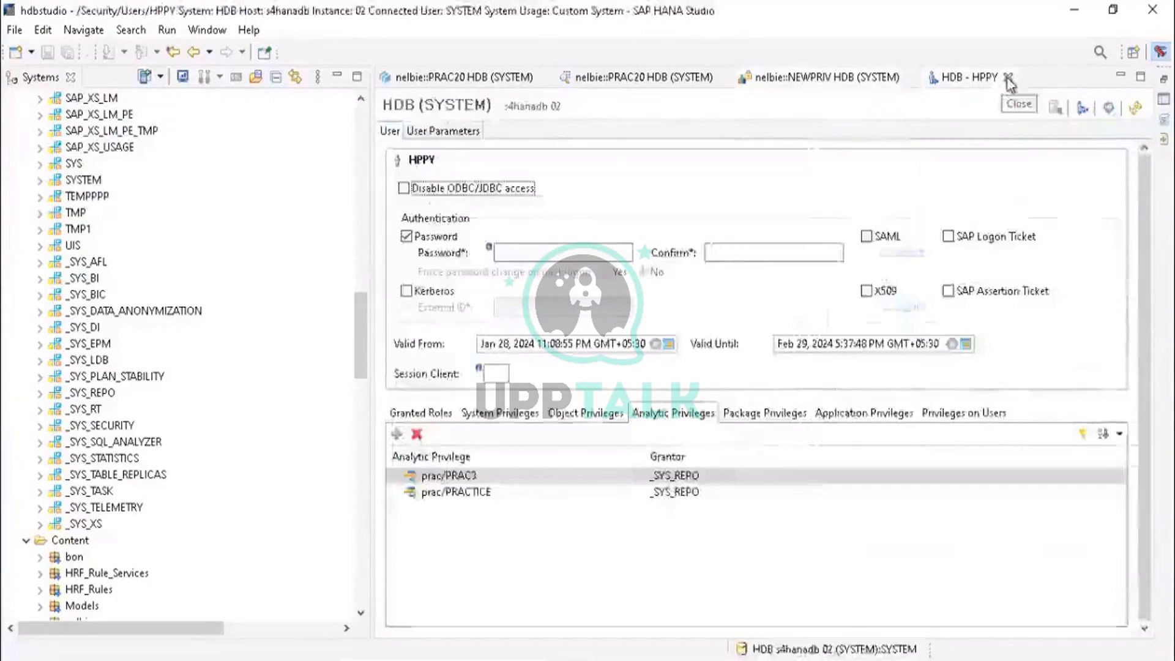
pyautogui.click(1008, 78)
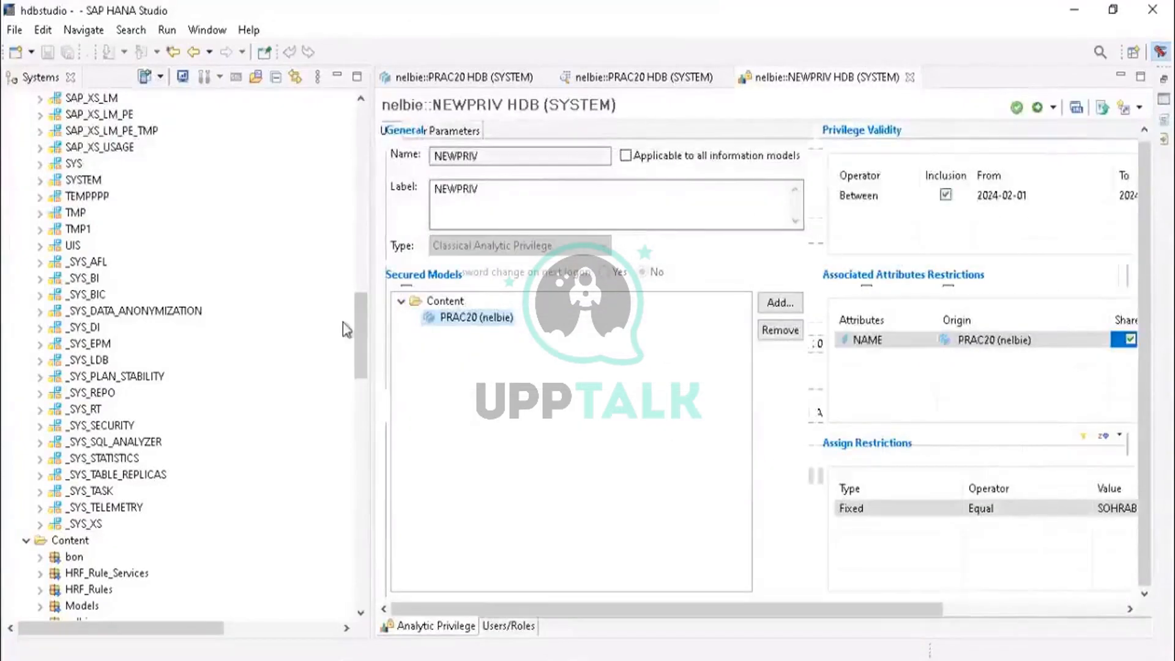
# Step: Close the PRAC20 data preview and the remaining NEWPRIV and PRAC20 editors
pyautogui.moveTo(359, 309); pyautogui.dragTo(359, 558)
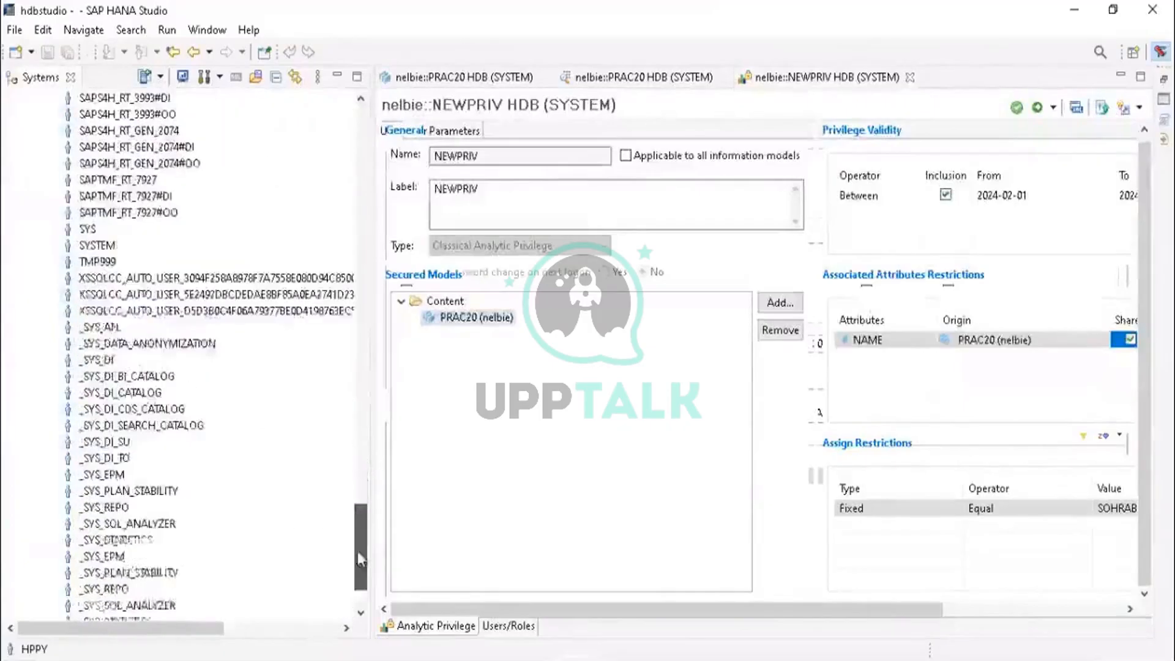
pyautogui.moveTo(357, 550); pyautogui.dragTo(370, 409)
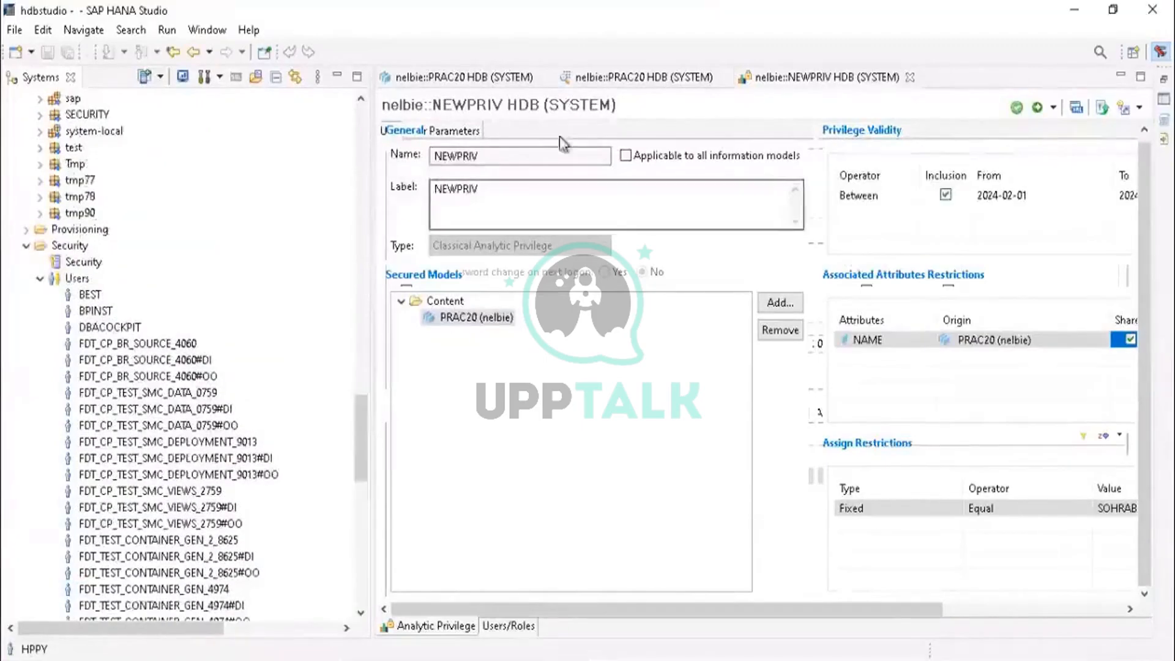
pyautogui.click(706, 82)
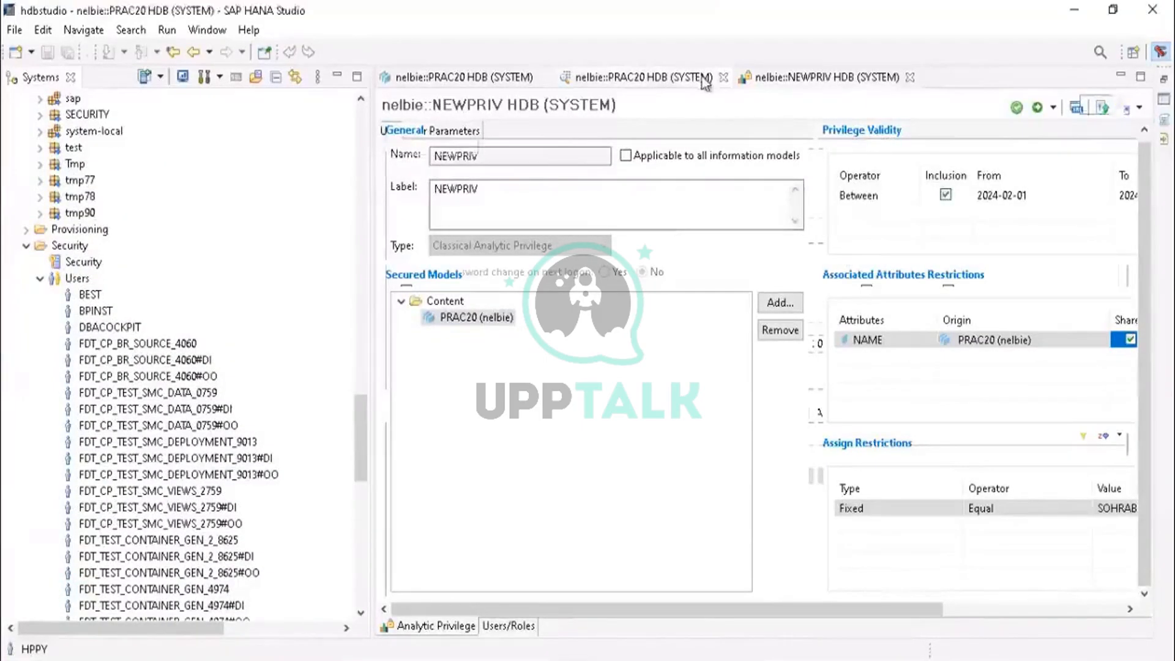
pyautogui.click(724, 76)
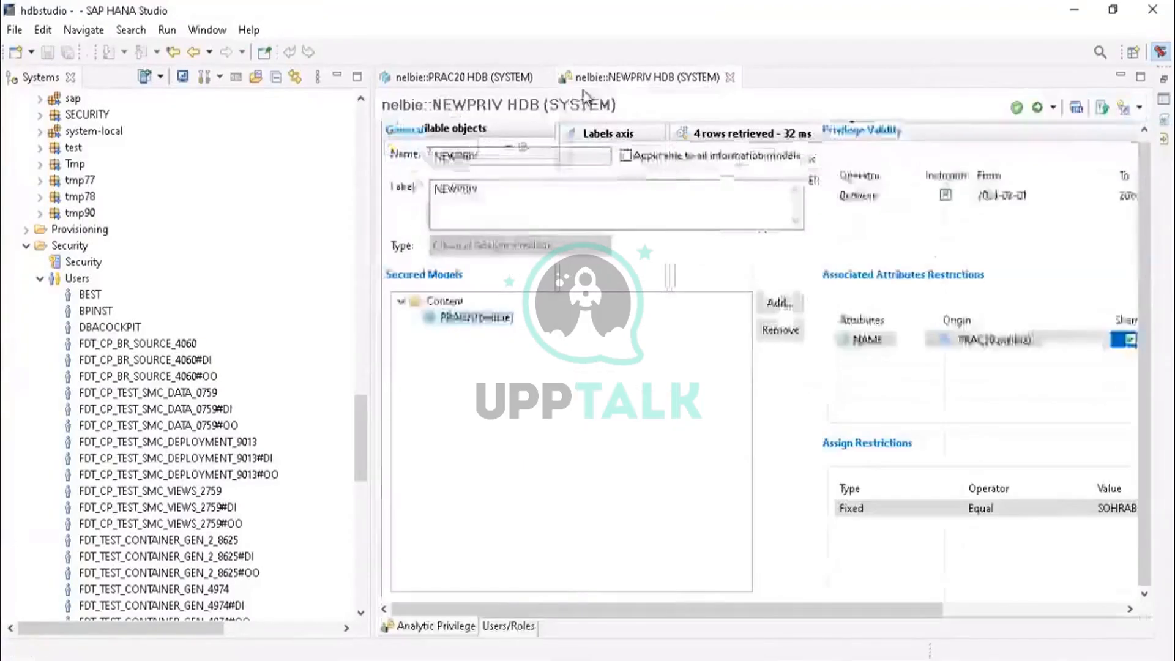
pyautogui.click(543, 77)
pyautogui.click(553, 77)
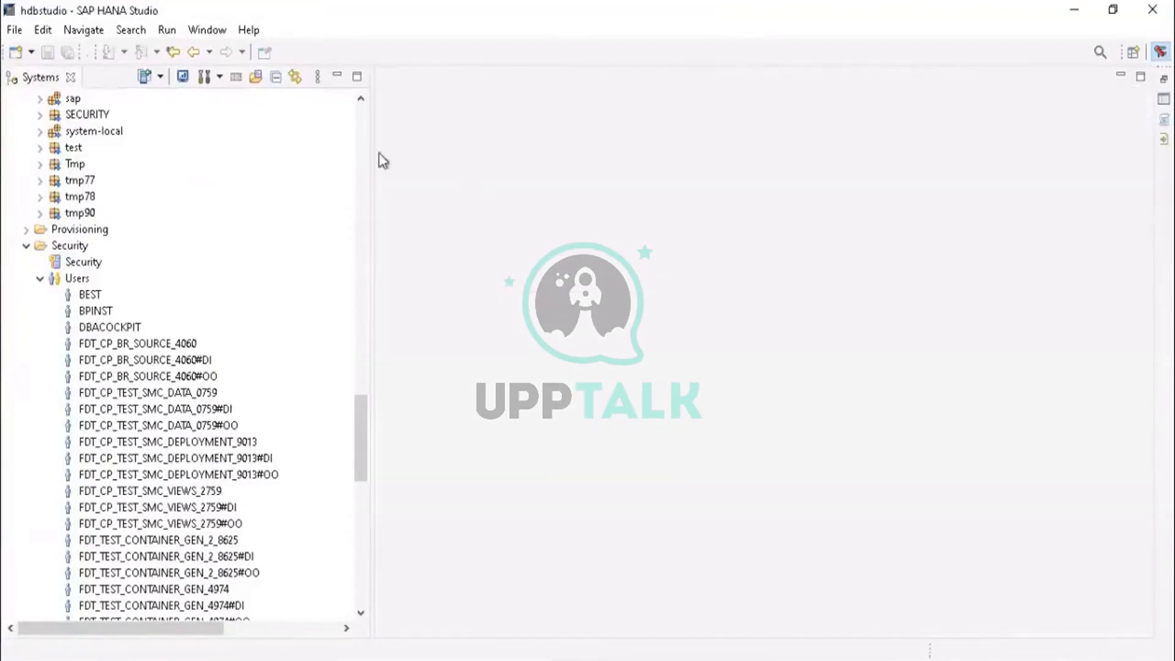
# Step: Open a new user form from the Users folder under Security
pyautogui.moveTo(362, 412); pyautogui.dragTo(351, 555)
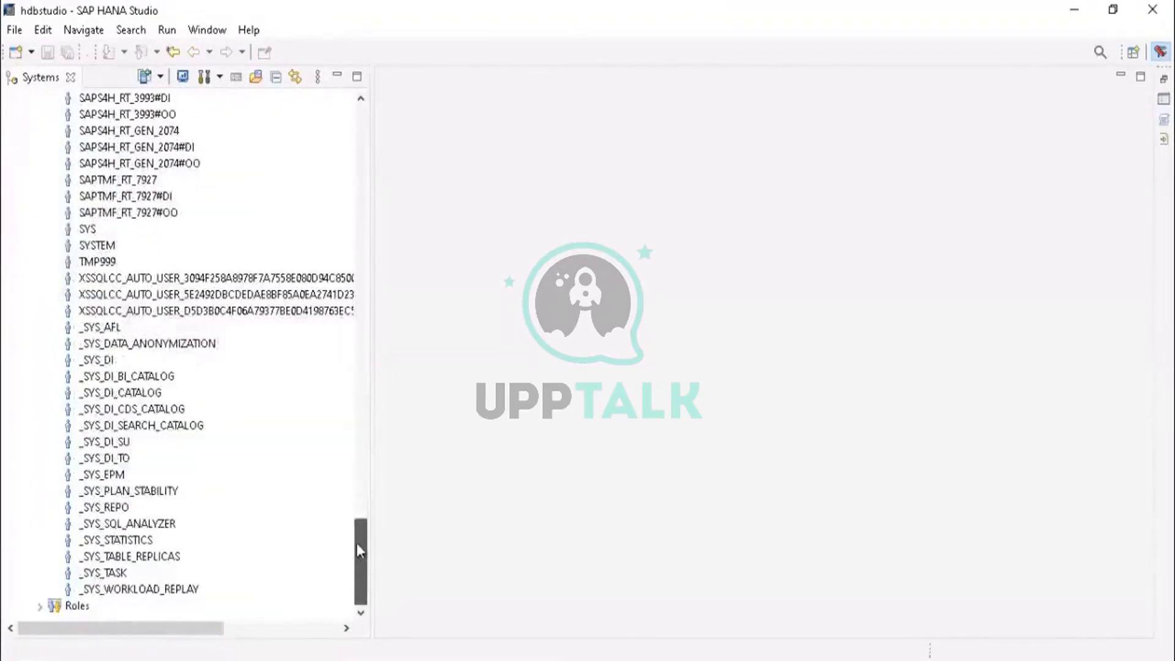
pyautogui.moveTo(365, 550); pyautogui.dragTo(360, 472)
pyautogui.moveTo(368, 426)
pyautogui.mouseDown()
pyautogui.moveTo(365, 533)
pyautogui.moveTo(367, 547)
pyautogui.moveTo(373, 425)
pyautogui.moveTo(376, 553)
pyautogui.moveTo(375, 412)
pyautogui.mouseUp()
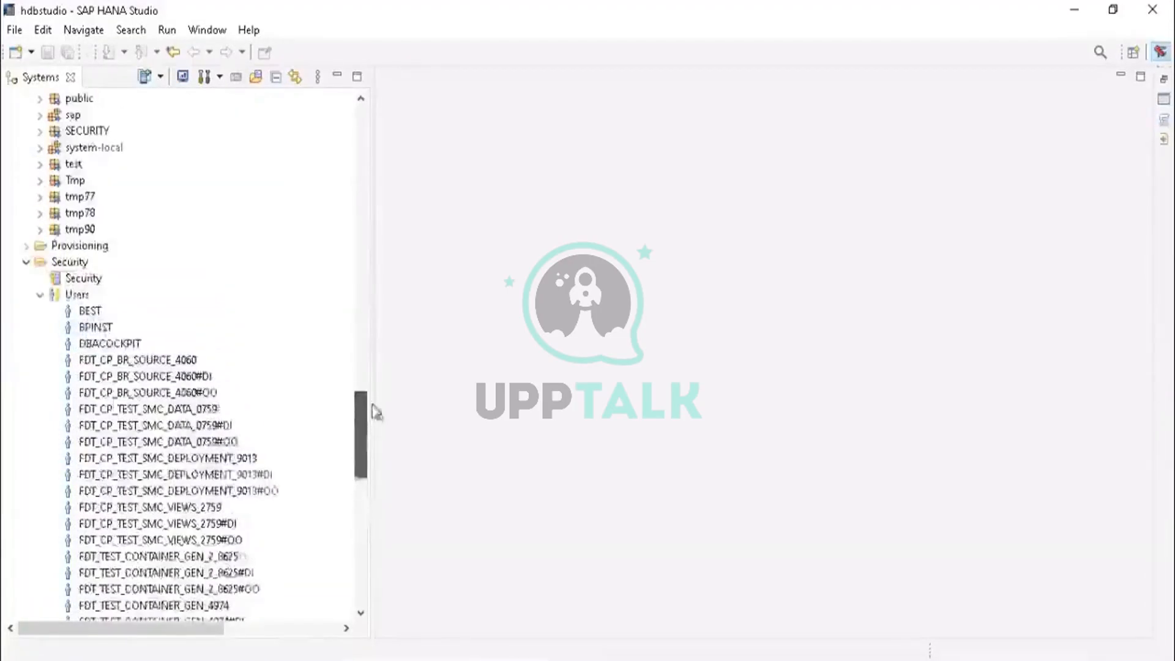
pyautogui.rightClick(73, 296)
pyautogui.click(109, 302)
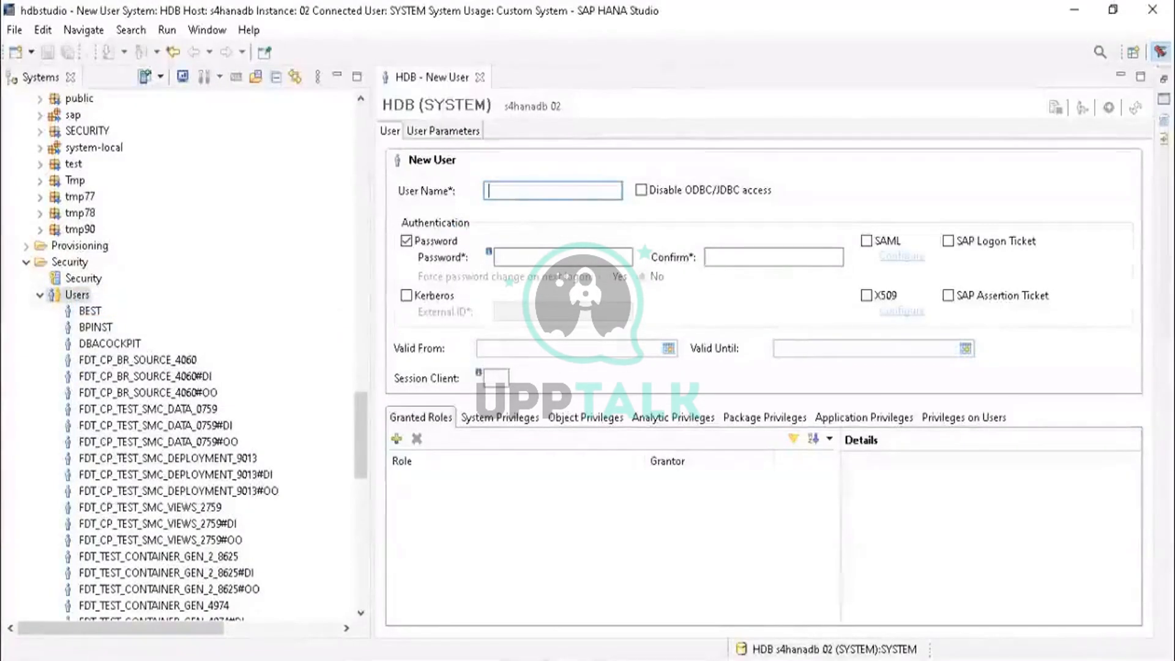
# Step: Enter NELBIE as the new user's name, then fill in and confirm the account password
pyautogui.press('ctrl+super+o')
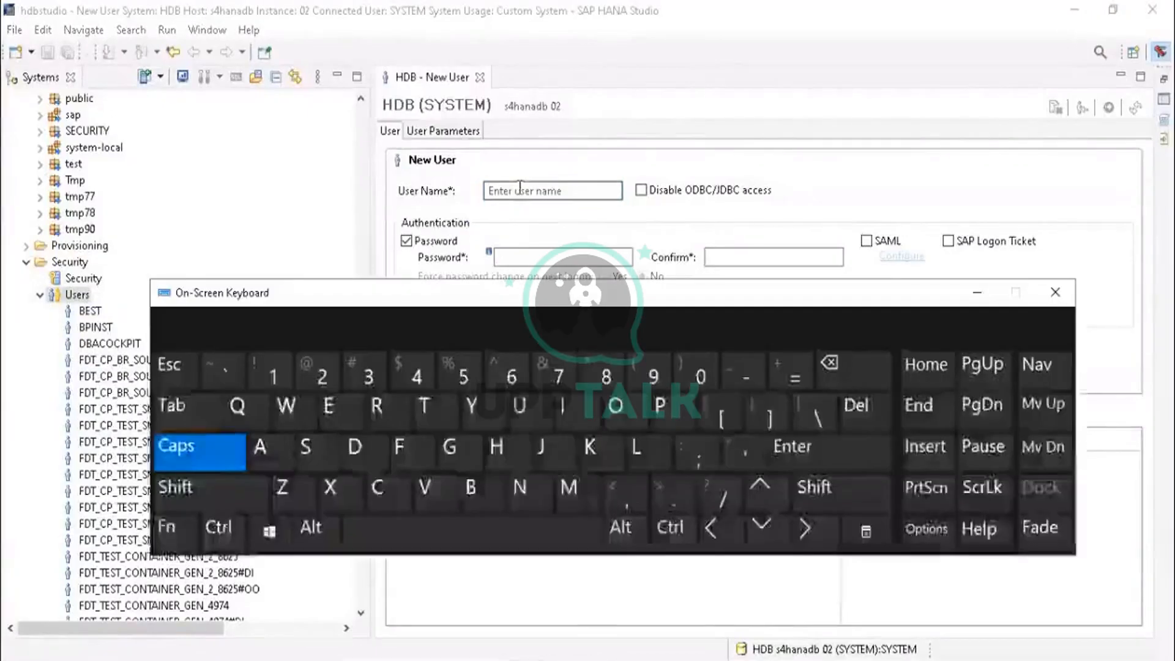
pyautogui.click(519, 187)
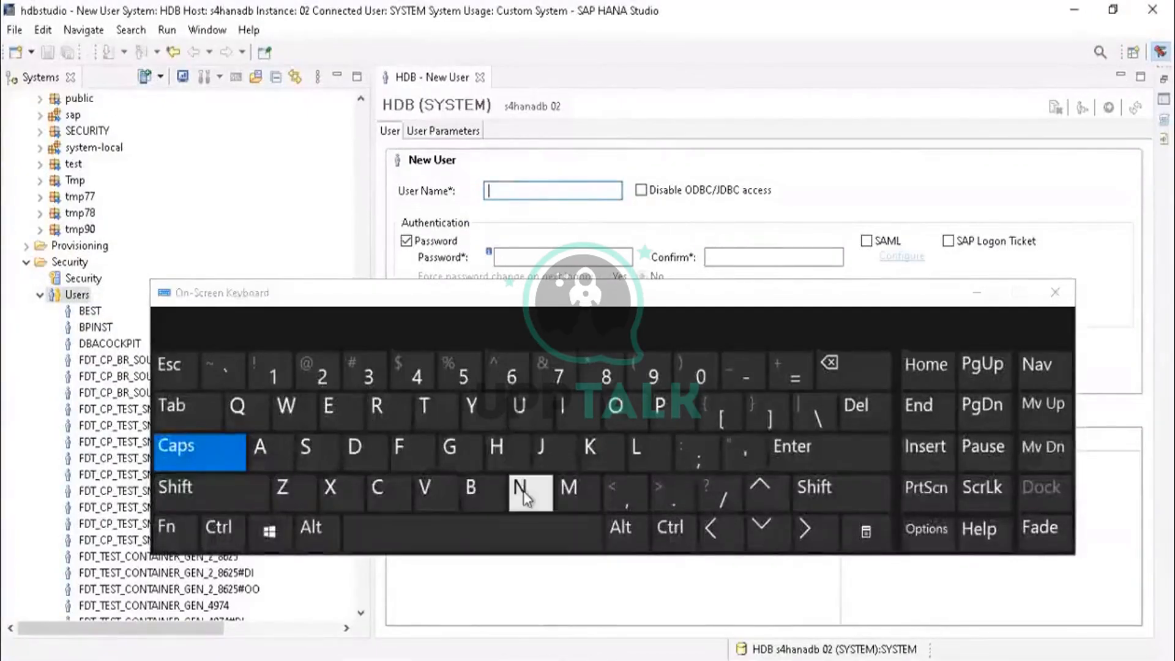
pyautogui.click(521, 490)
pyautogui.click(328, 406)
pyautogui.click(636, 447)
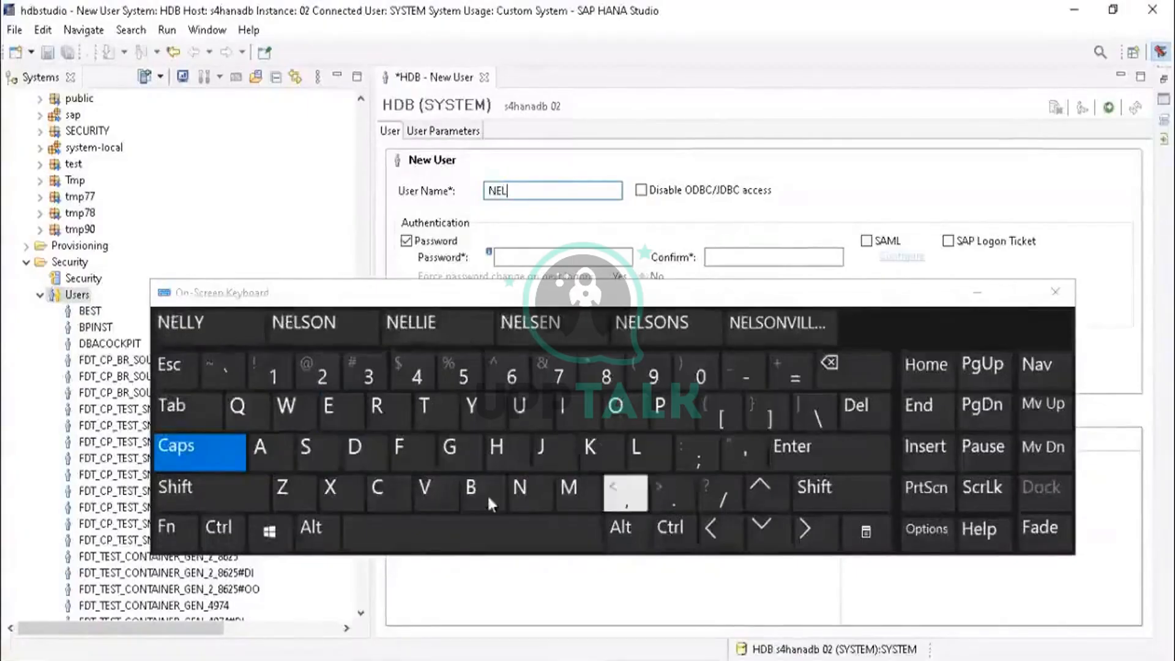
pyautogui.click(487, 492)
pyautogui.click(563, 406)
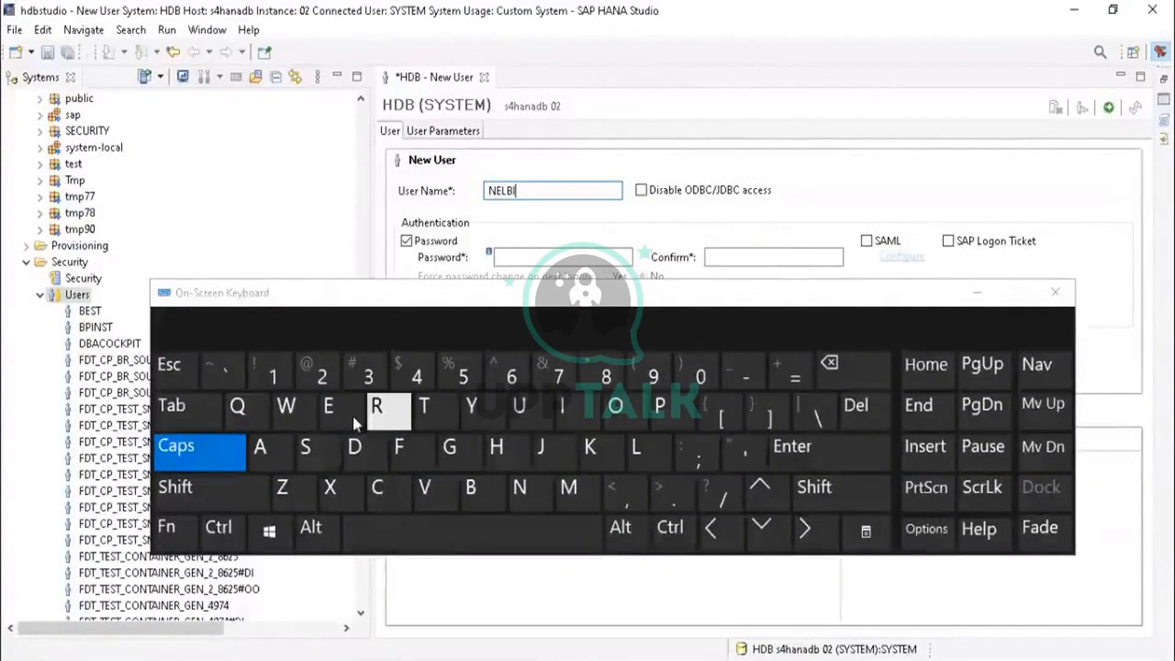
pyautogui.click(329, 406)
pyautogui.click(1055, 292)
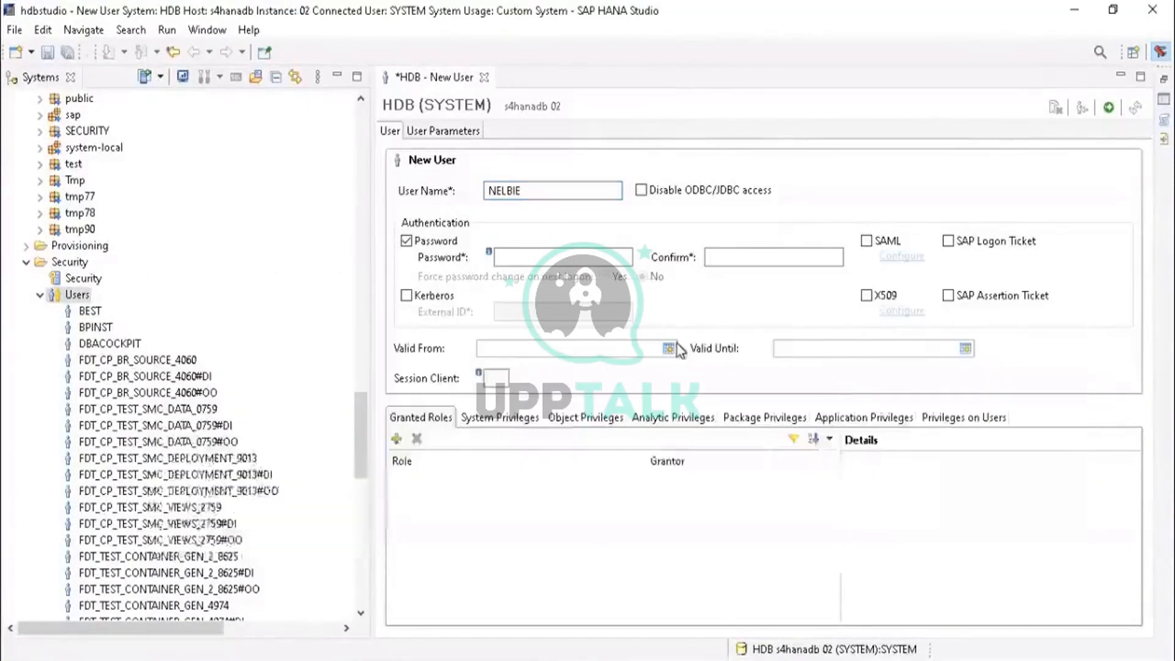
pyautogui.click(548, 257)
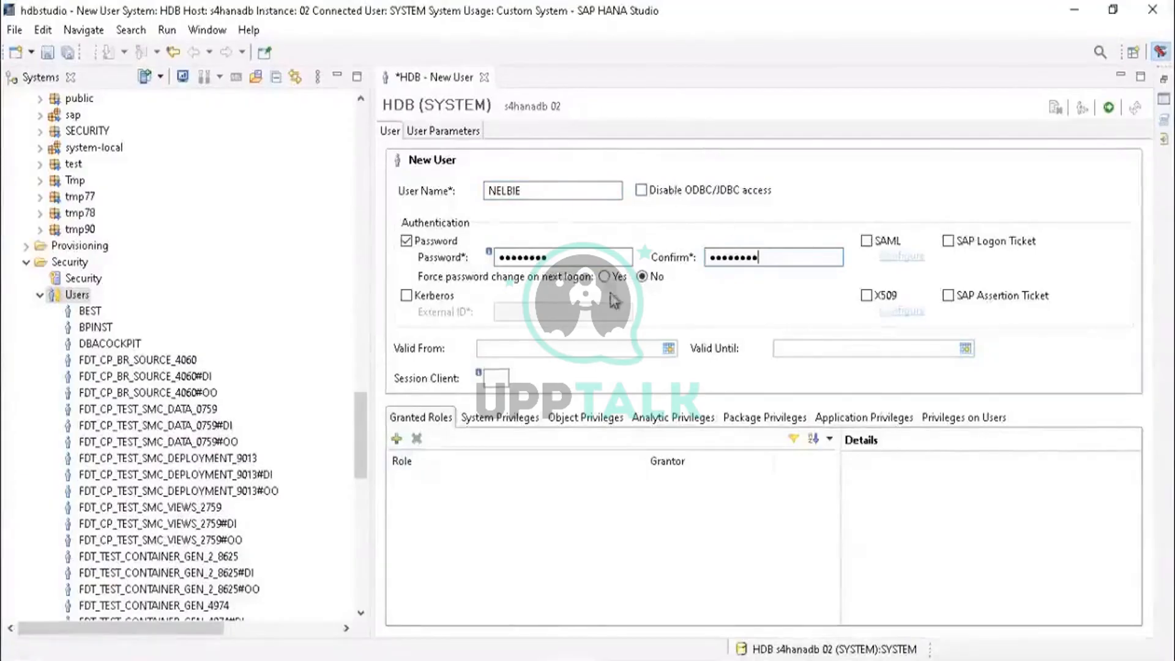
pyautogui.click(487, 421)
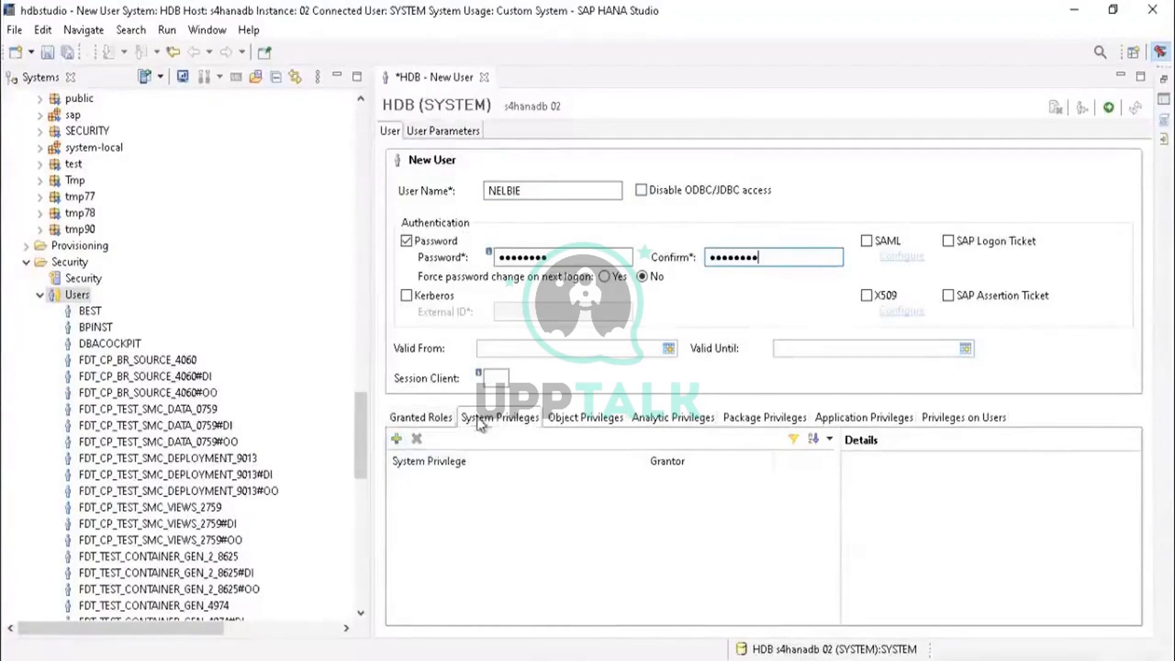
pyautogui.click(563, 421)
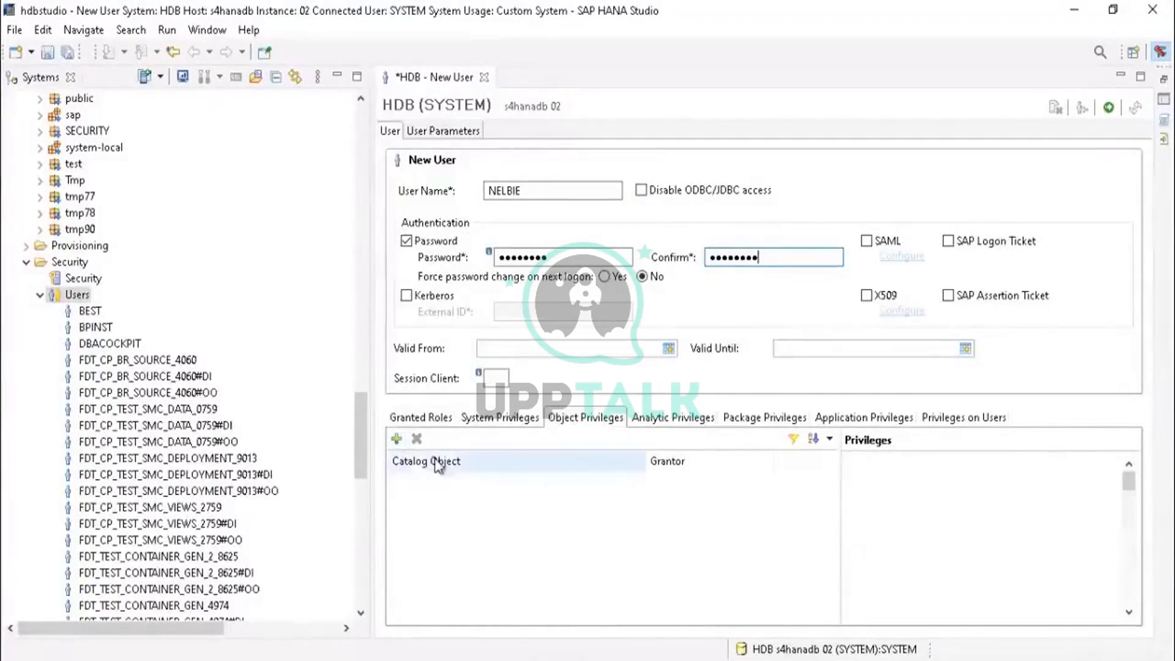
pyautogui.click(397, 440)
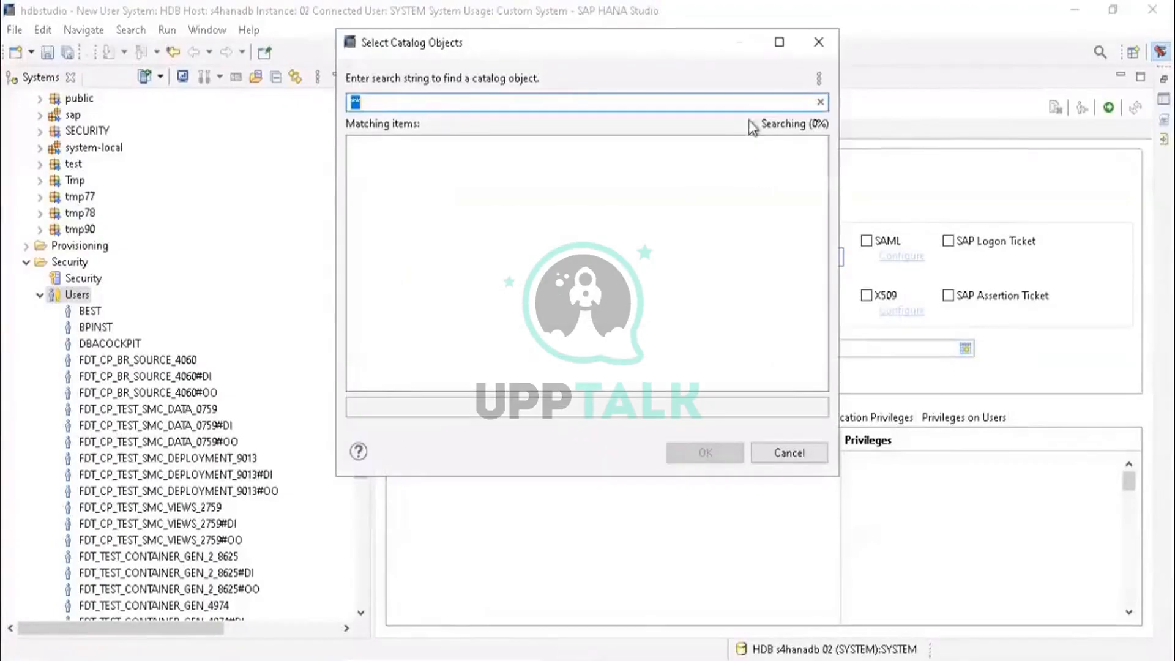
pyautogui.click(819, 42)
pyautogui.click(432, 417)
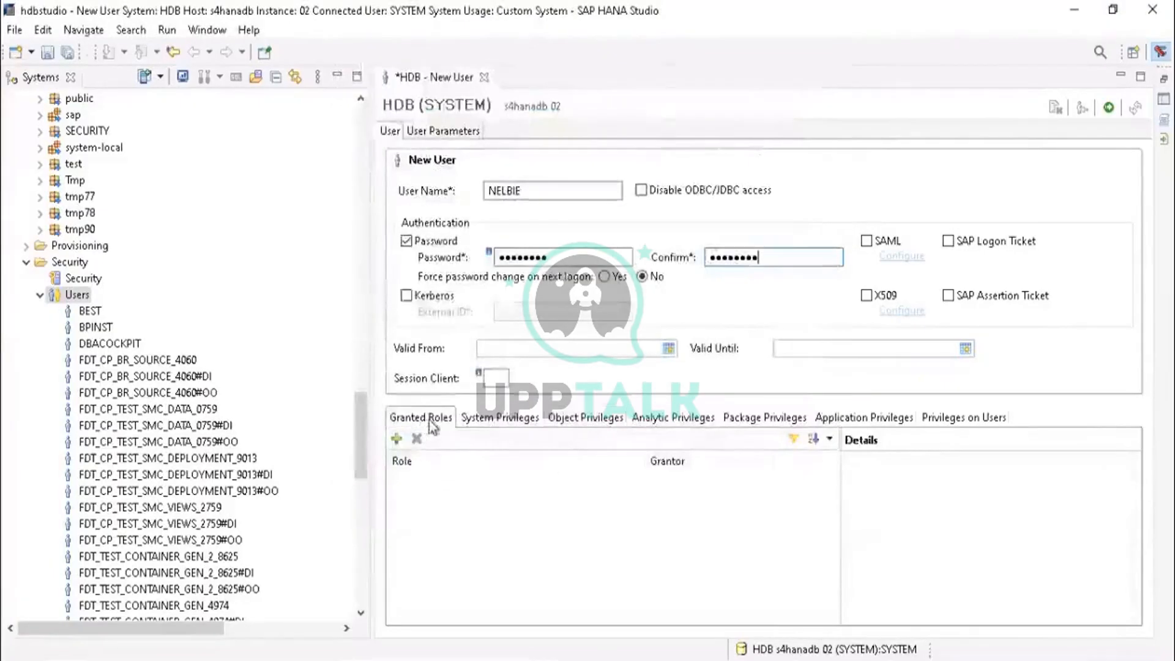
# Step: Create the NELBIE user and review its granted roles, system privileges and object privileges
pyautogui.click(1135, 106)
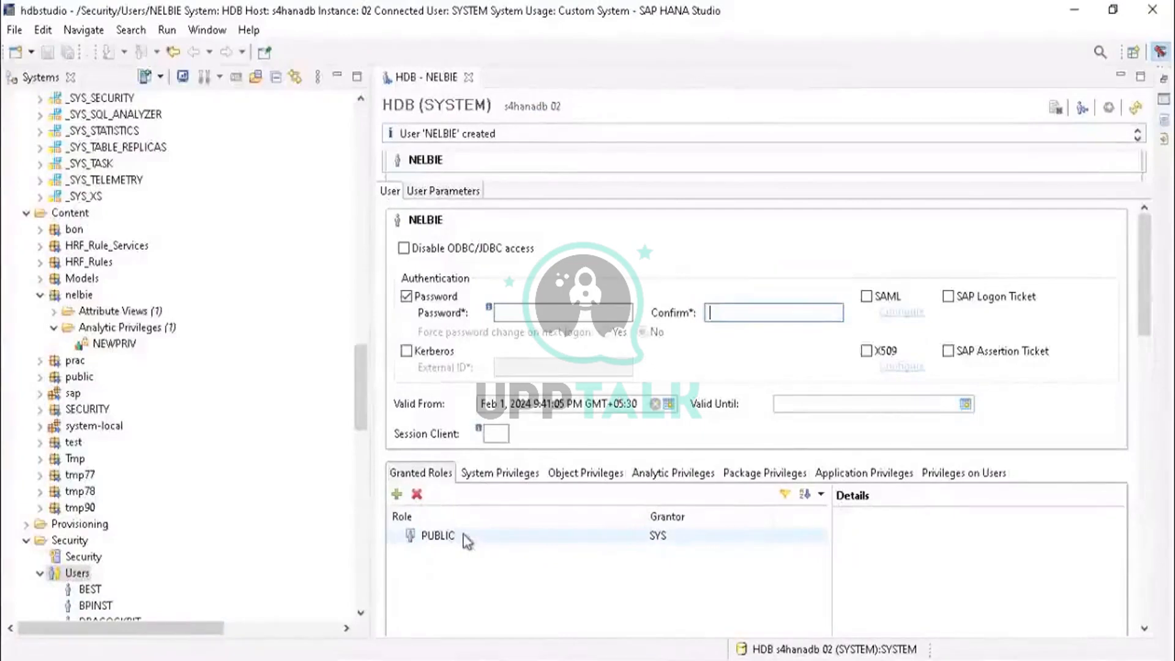
pyautogui.click(466, 536)
pyautogui.click(523, 475)
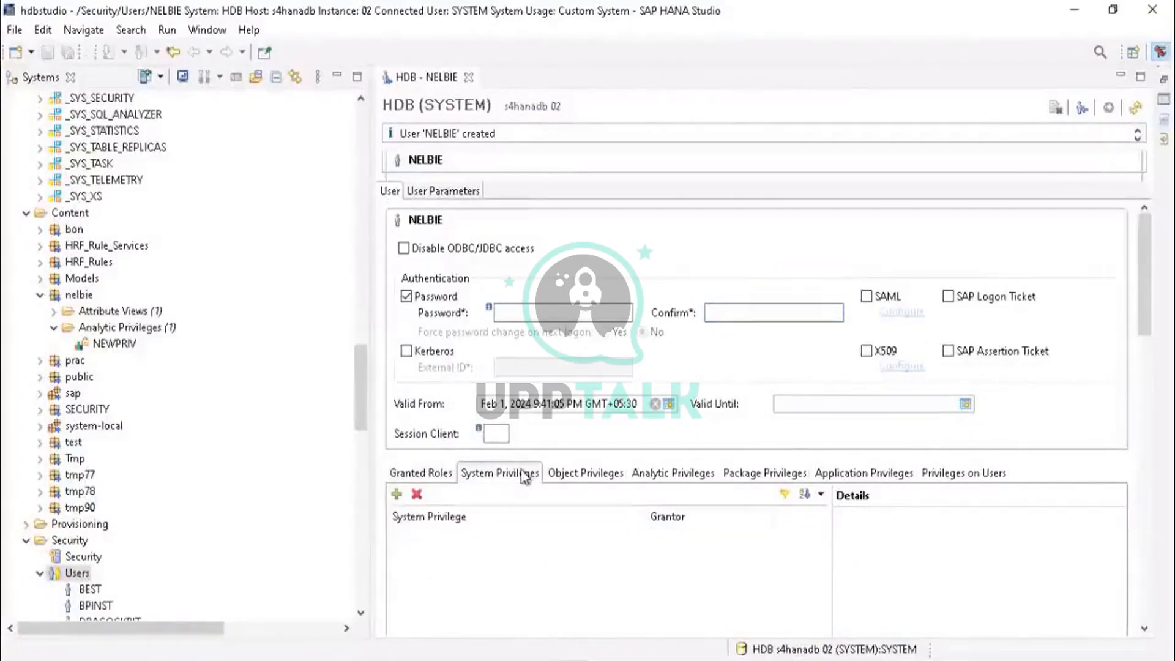
pyautogui.click(608, 474)
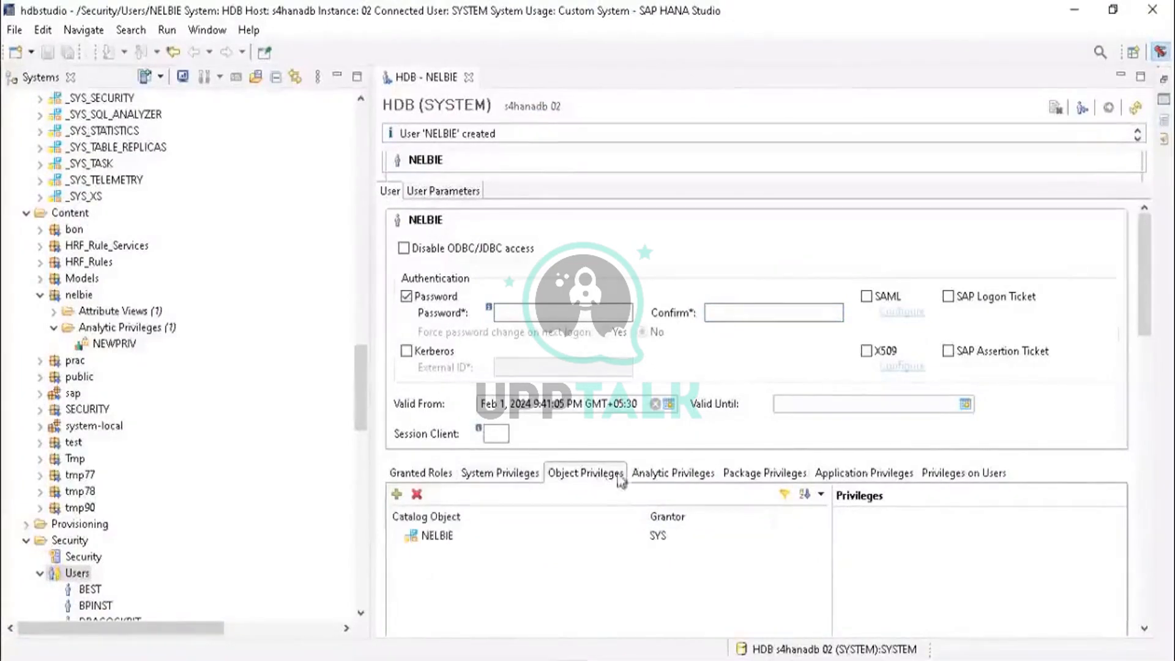
pyautogui.click(437, 537)
pyautogui.click(439, 537)
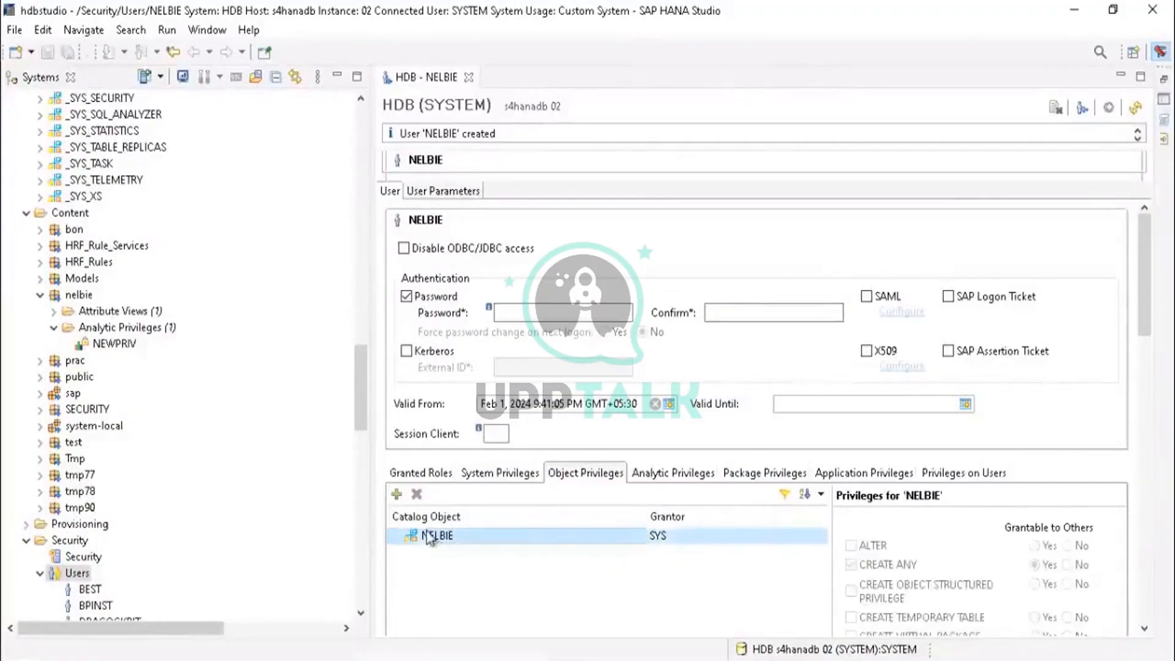
# Step: Search the catalog objects for sys_bi and add _SYS_BI and _SYS_BIC to NELBIE's object privileges
pyautogui.click(397, 494)
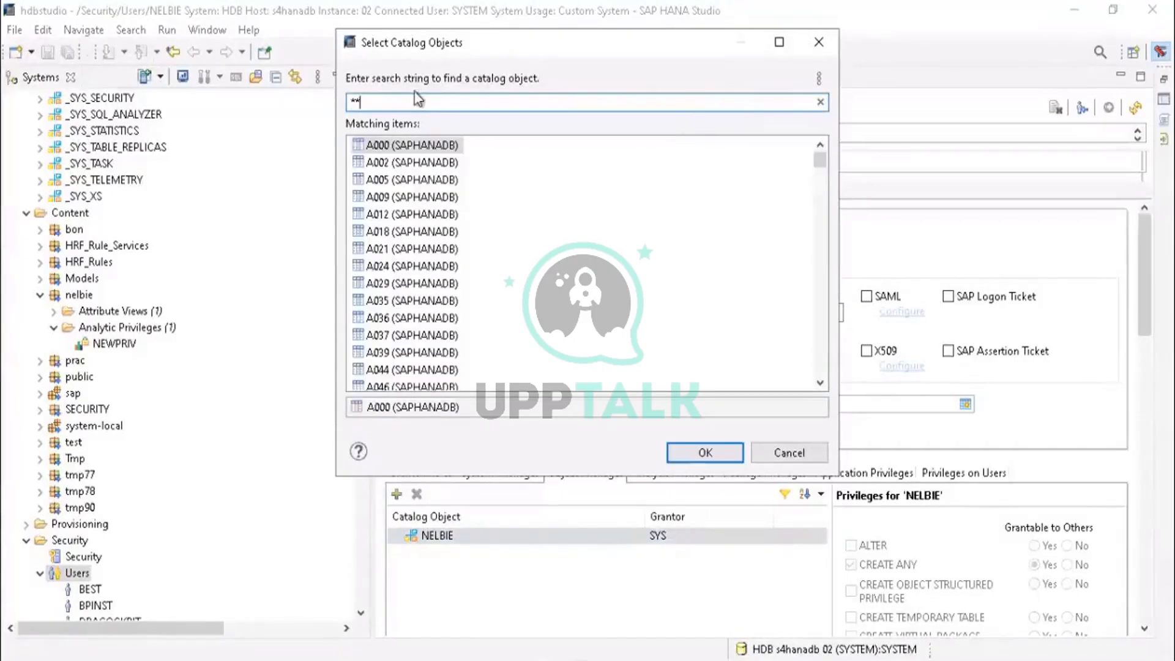
pyautogui.press('BackSpace')
pyautogui.press('BackSpace')
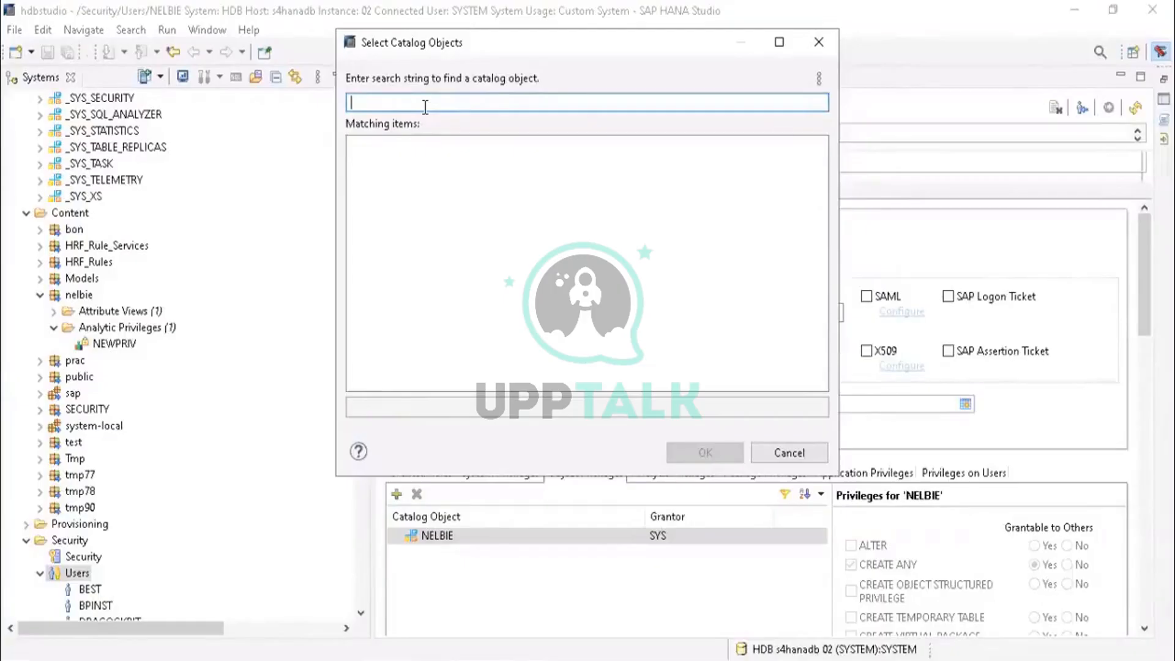
pyautogui.write('sys')
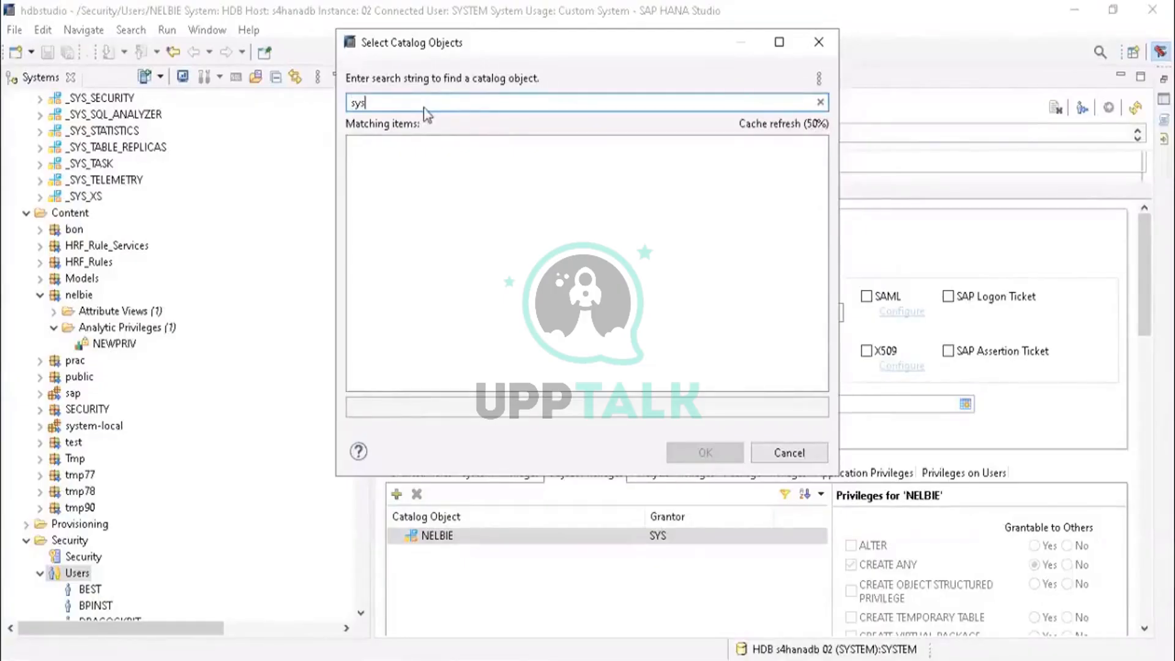
pyautogui.write('_bi')
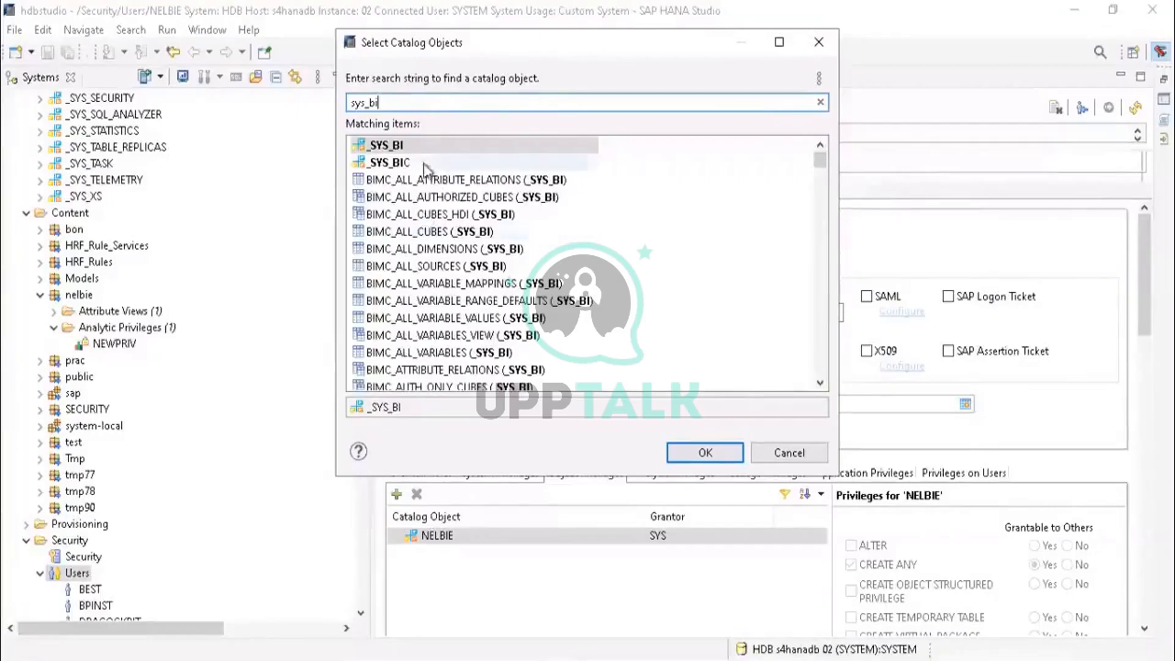
pyautogui.click(423, 146)
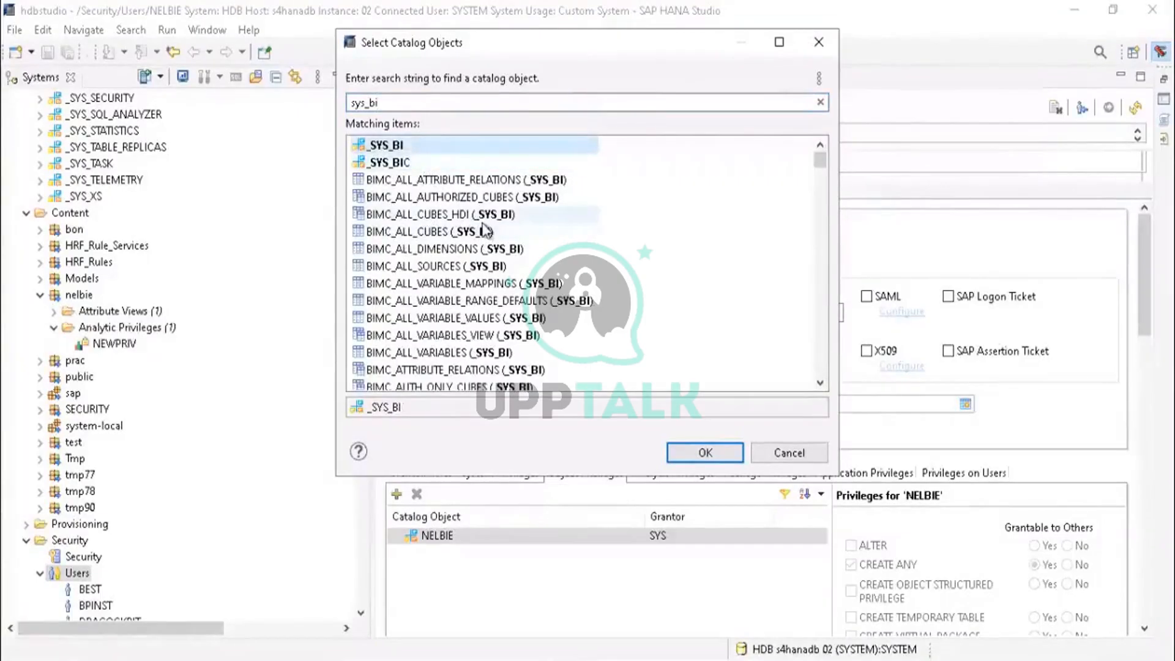
pyautogui.hotkey('shift', 'Down')
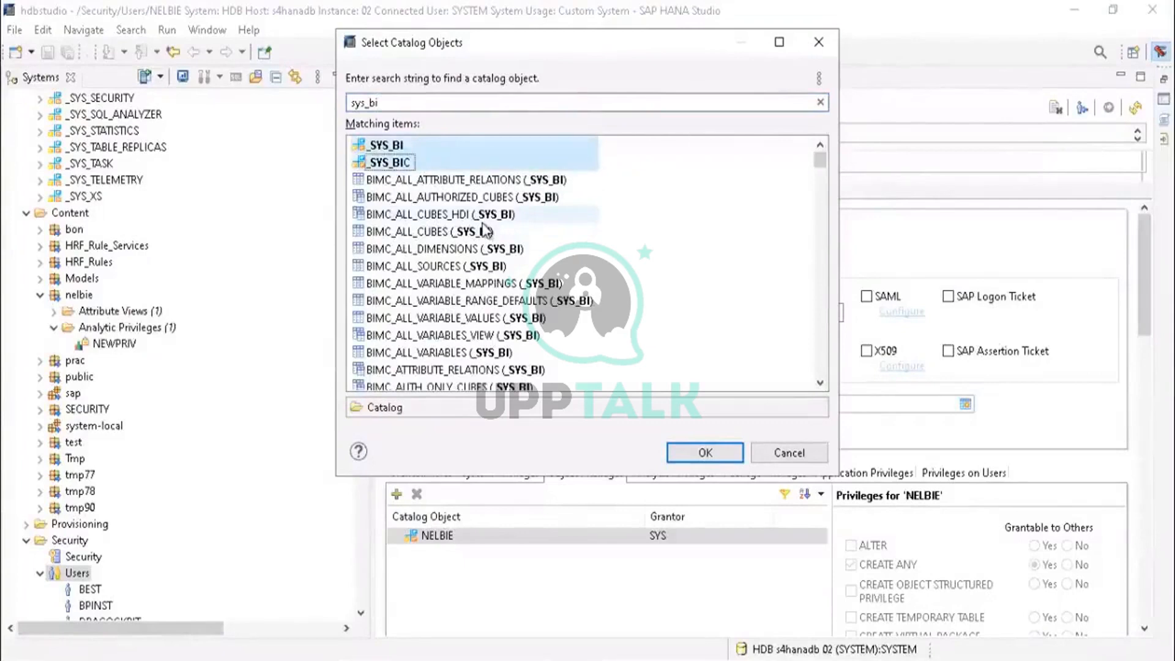
pyautogui.click(715, 453)
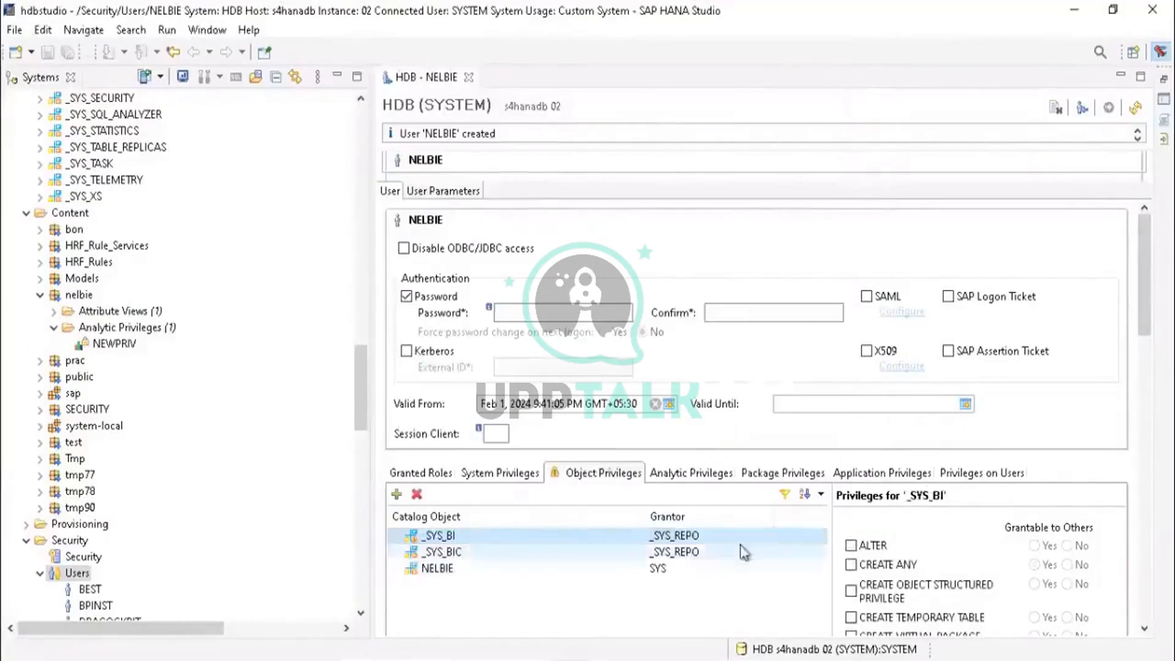
# Step: Grant NELBIE the SELECT privilege on both the _SYS_BI and _SYS_BIC schemas
pyautogui.moveTo(1140, 264); pyautogui.dragTo(1153, 370)
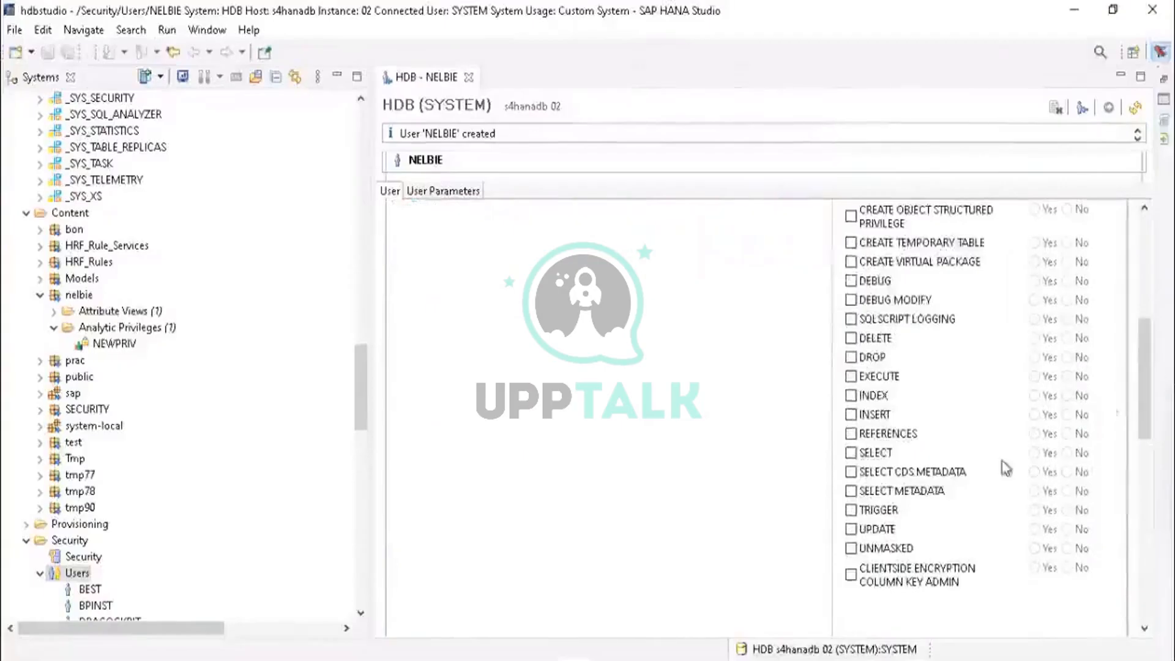
pyautogui.click(851, 453)
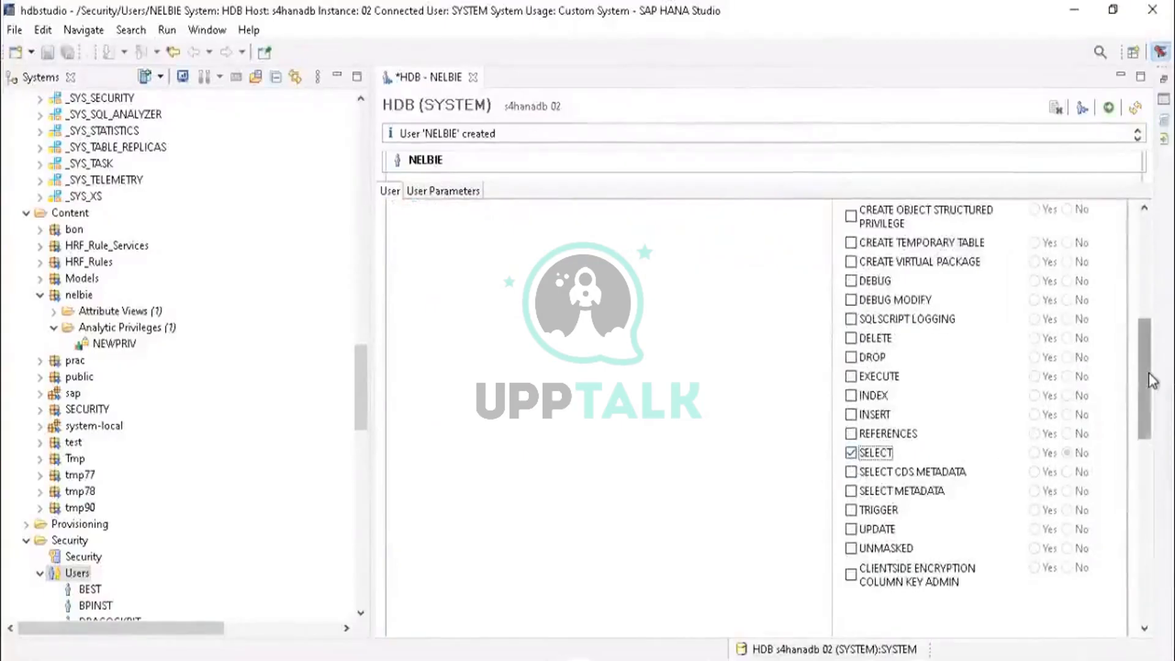
pyautogui.moveTo(1148, 381); pyautogui.dragTo(1146, 312)
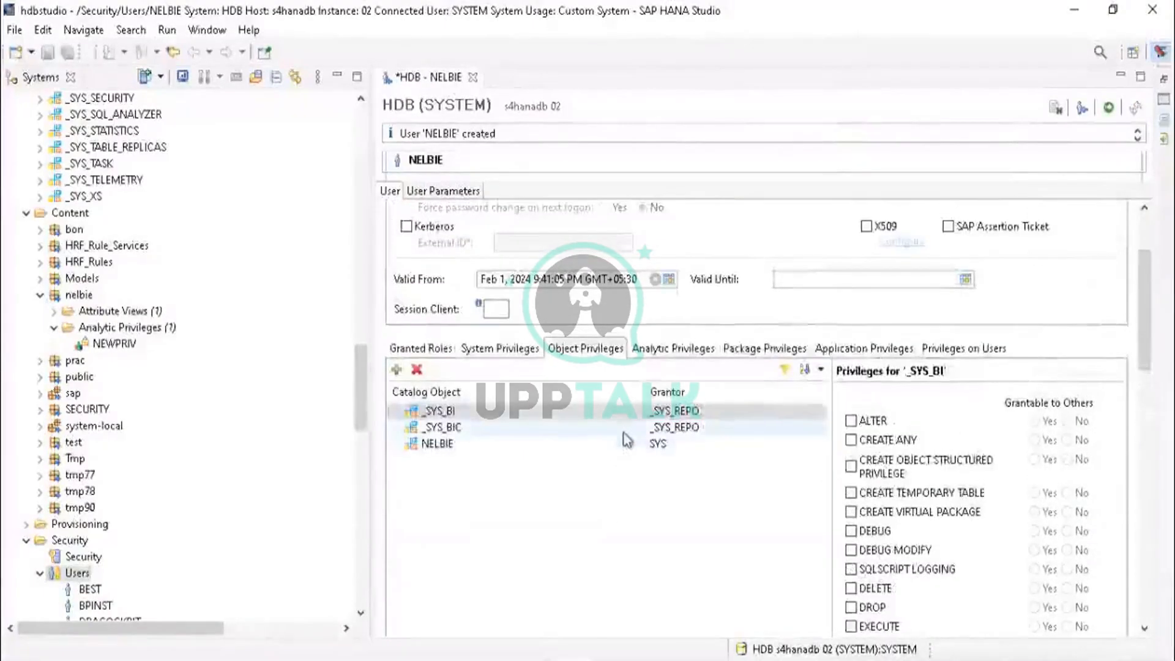
pyautogui.click(558, 428)
pyautogui.moveTo(1144, 315); pyautogui.dragTo(1129, 216)
pyautogui.click(852, 358)
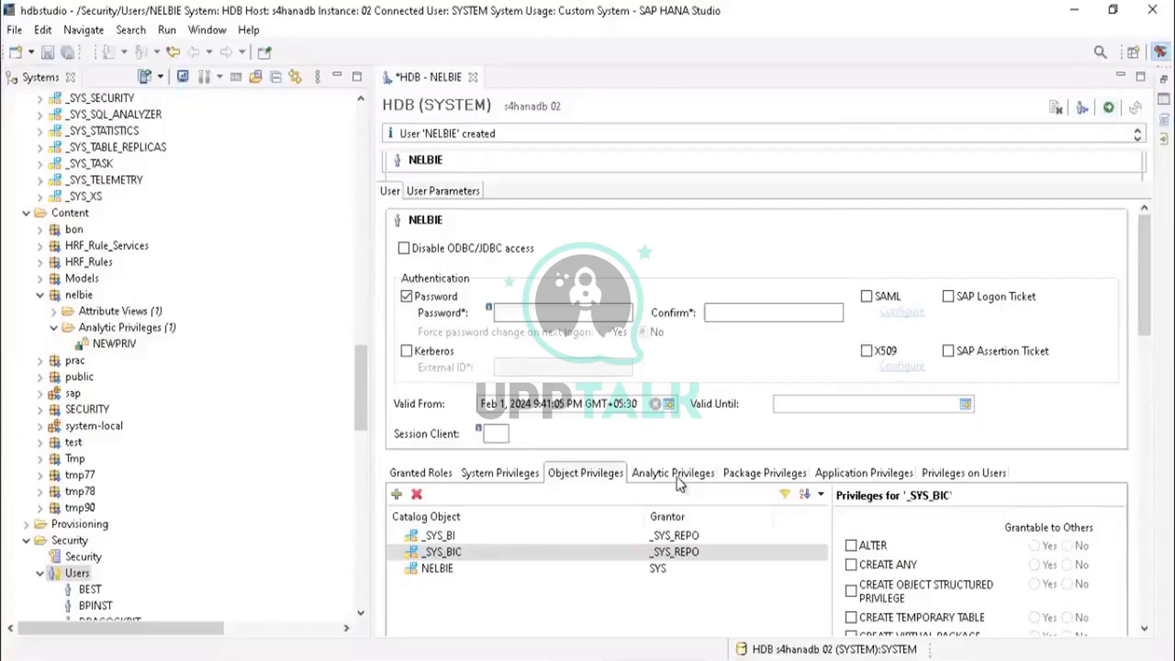
# Step: Add the nelbie package to NELBIE's package privileges and grant REPO.READ on it
pyautogui.click(768, 475)
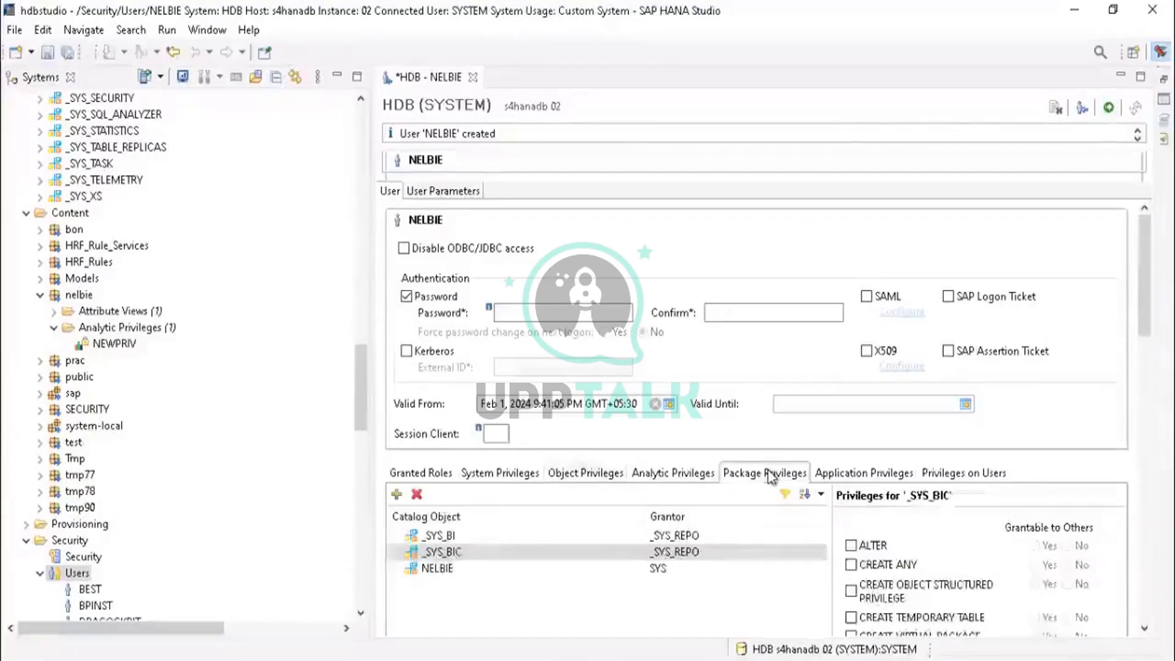
pyautogui.click(397, 495)
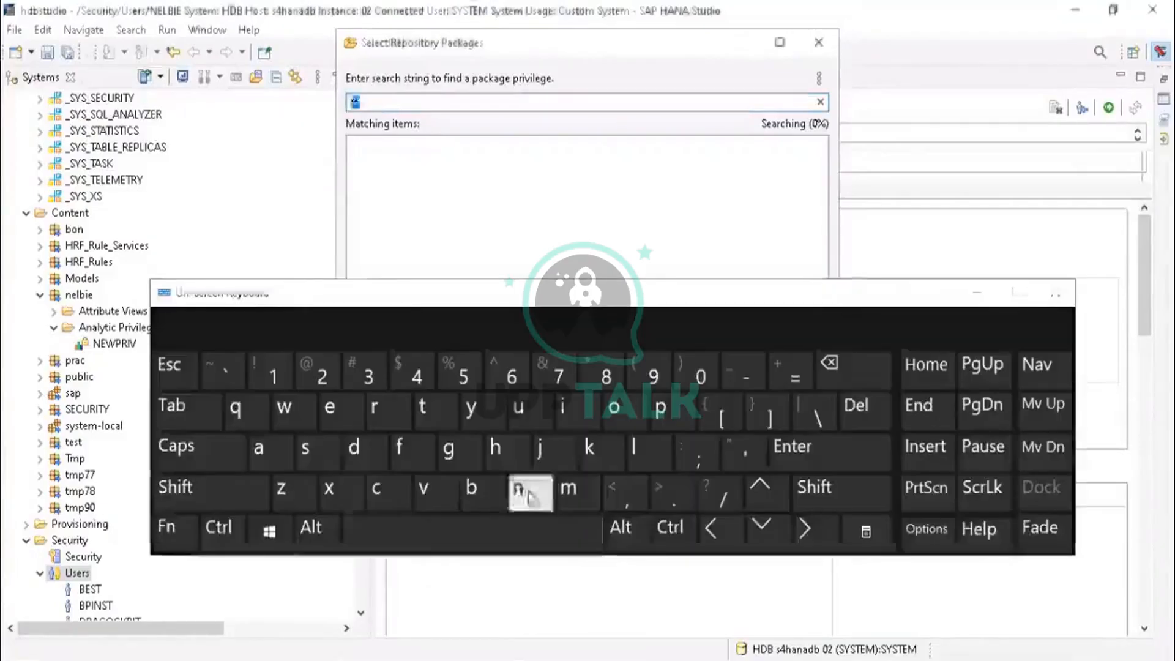
pyautogui.click(518, 488)
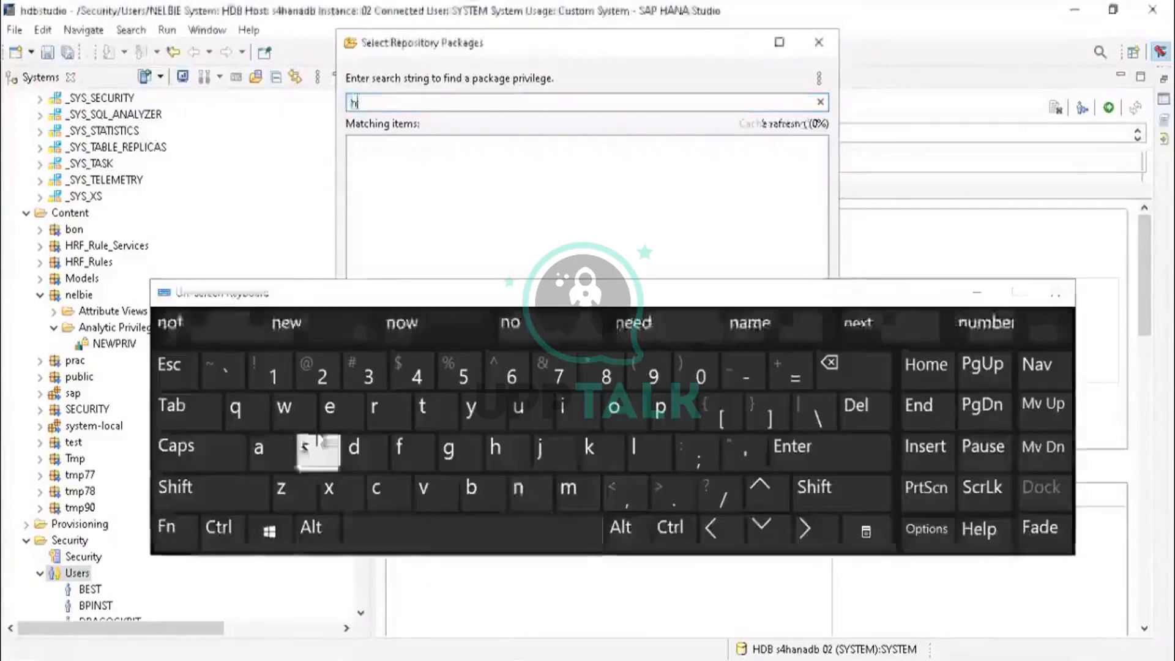
pyautogui.click(329, 407)
pyautogui.click(634, 446)
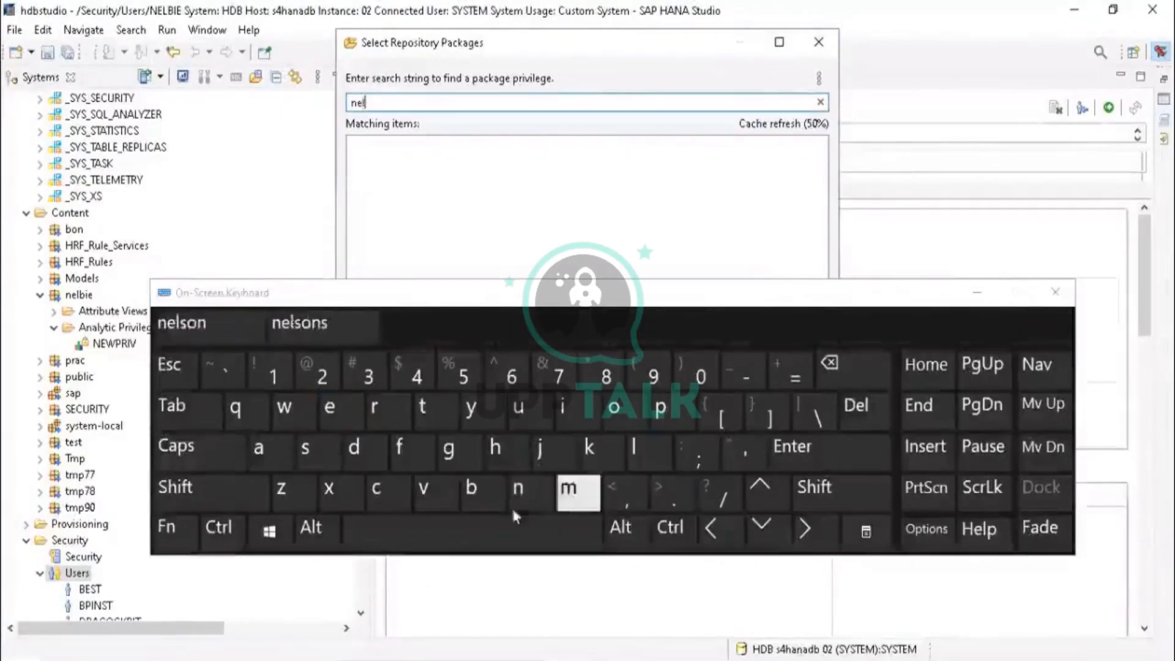
pyautogui.click(476, 486)
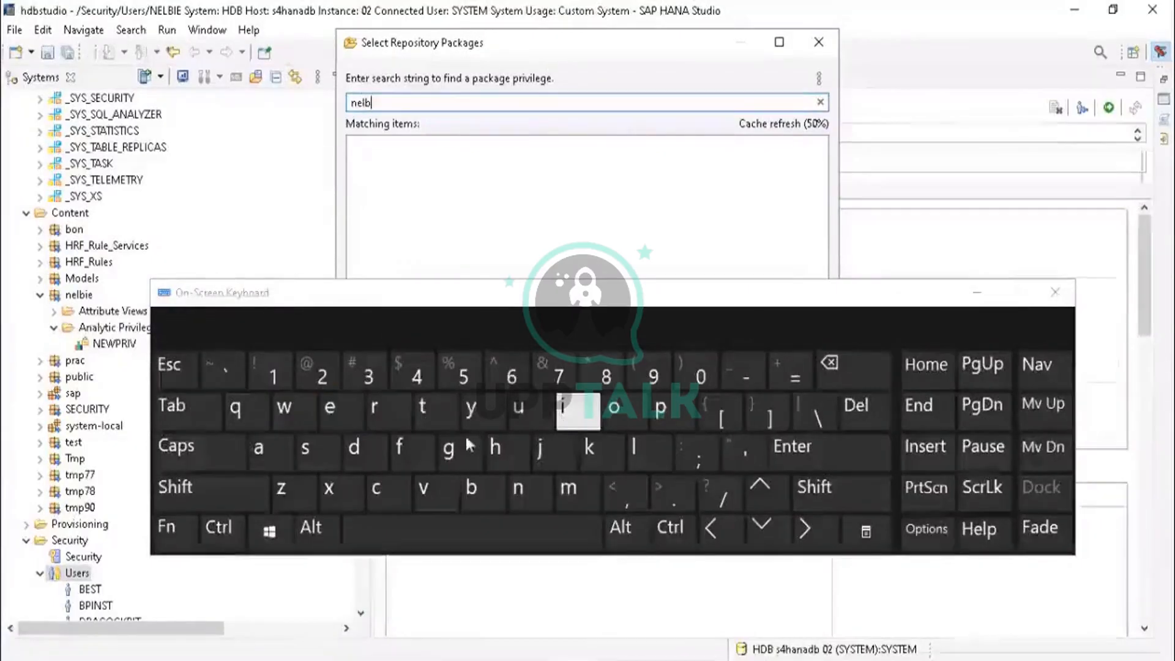
pyautogui.click(563, 406)
pyautogui.click(333, 421)
pyautogui.click(977, 292)
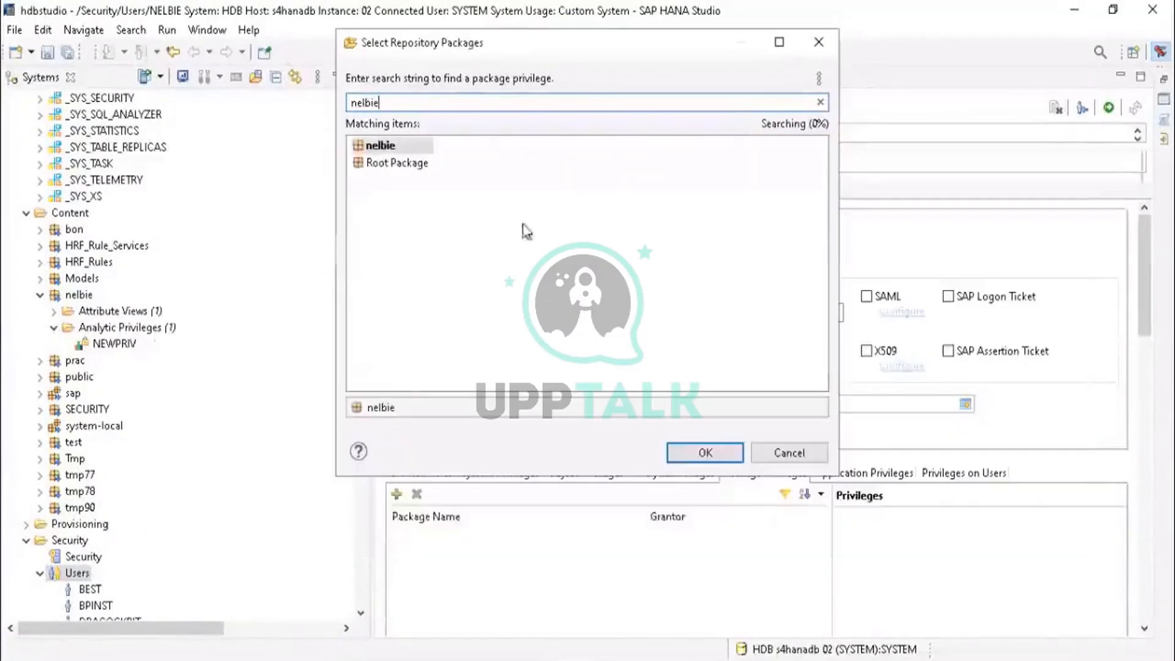
pyautogui.click(382, 150)
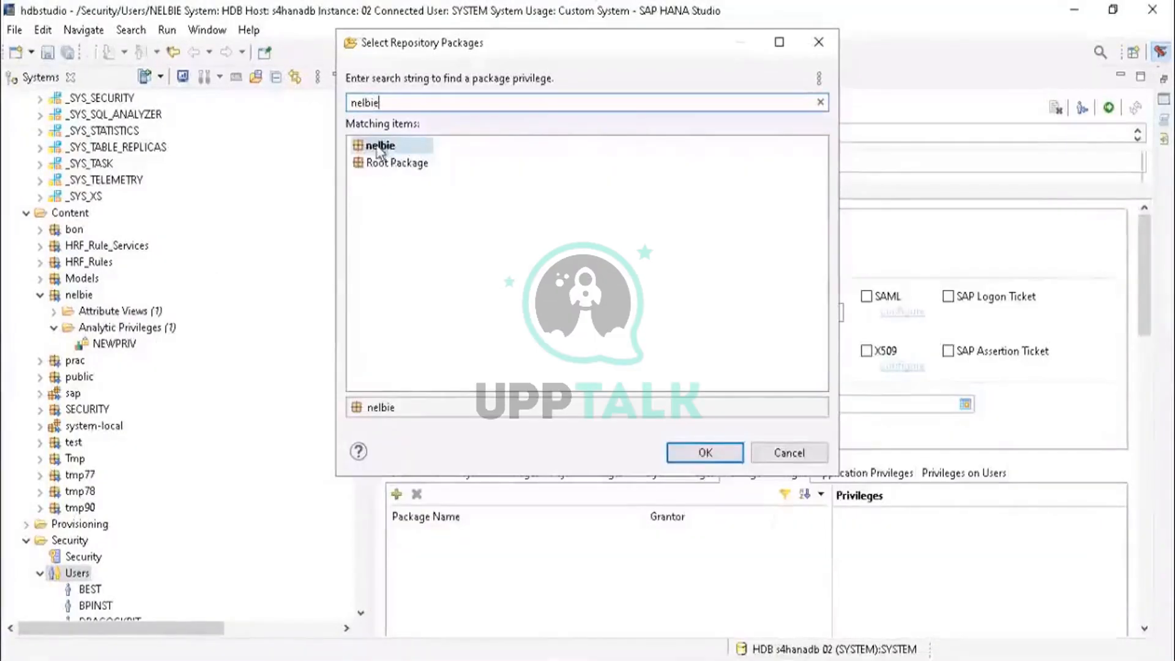
pyautogui.click(710, 454)
pyautogui.click(851, 579)
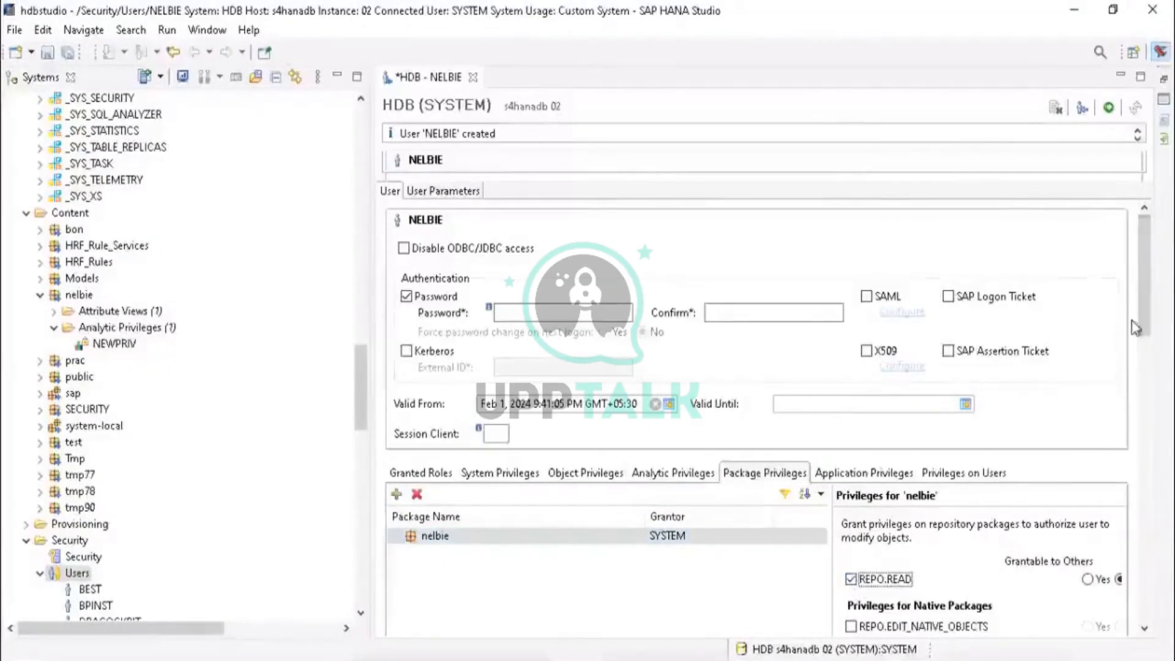
# Step: Start a new catalog object search for NELBIE's object privileges with the text rep
pyautogui.moveTo(1148, 336)
pyautogui.mouseDown()
pyautogui.moveTo(1155, 385)
pyautogui.moveTo(1139, 323)
pyautogui.mouseUp()
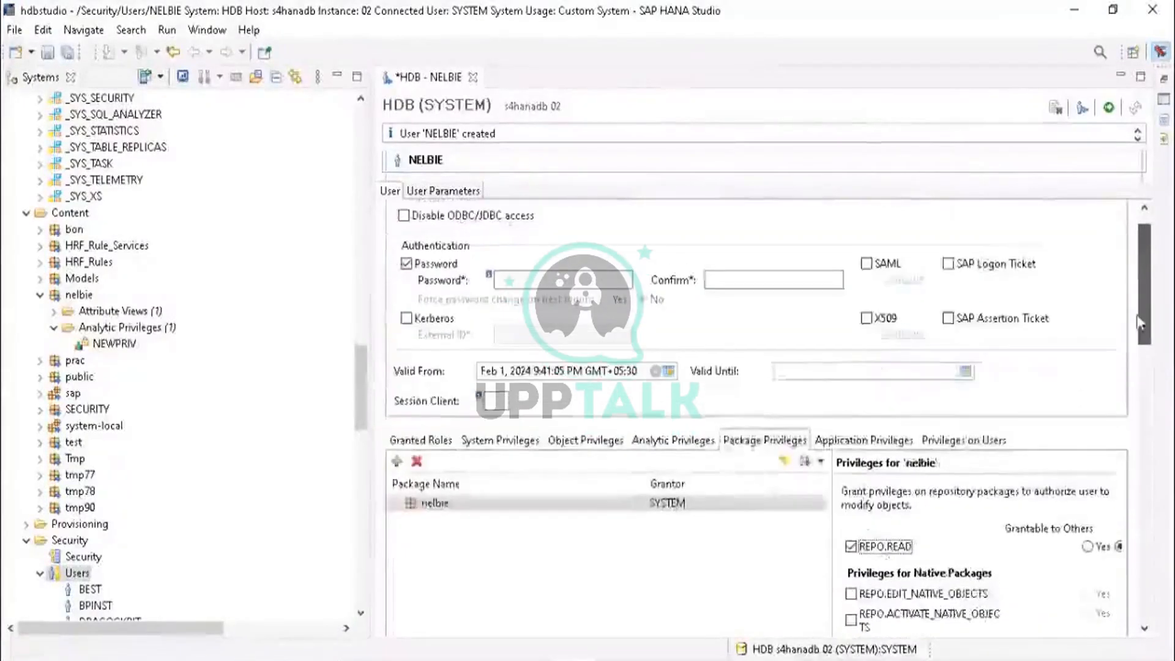
pyautogui.click(675, 442)
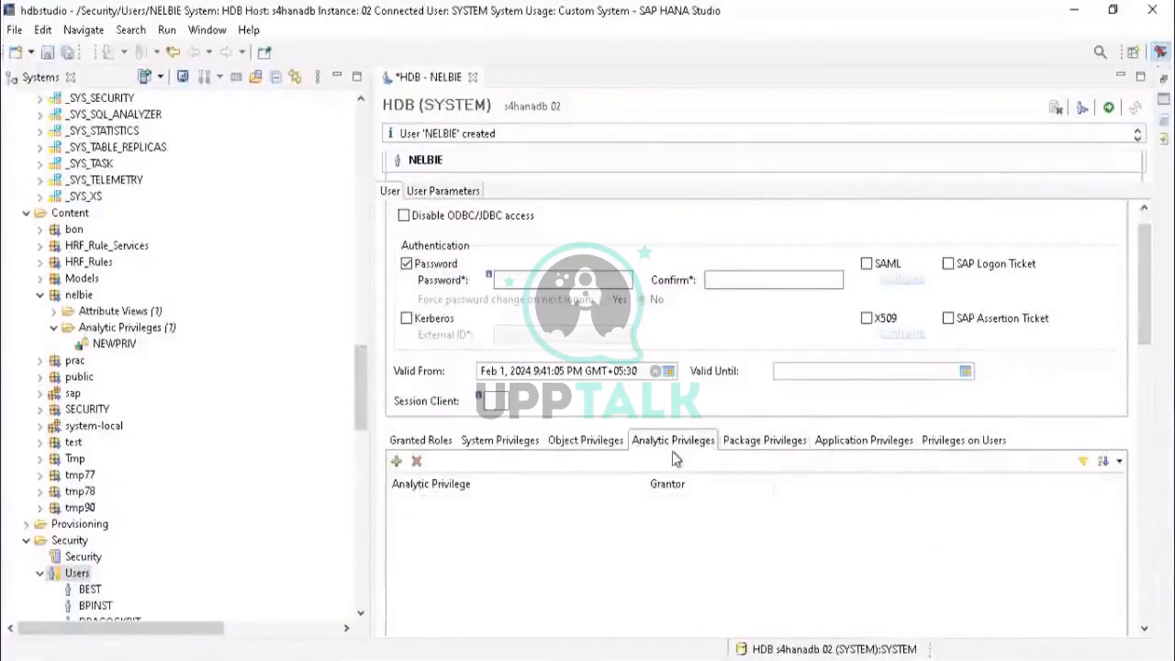
pyautogui.click(598, 440)
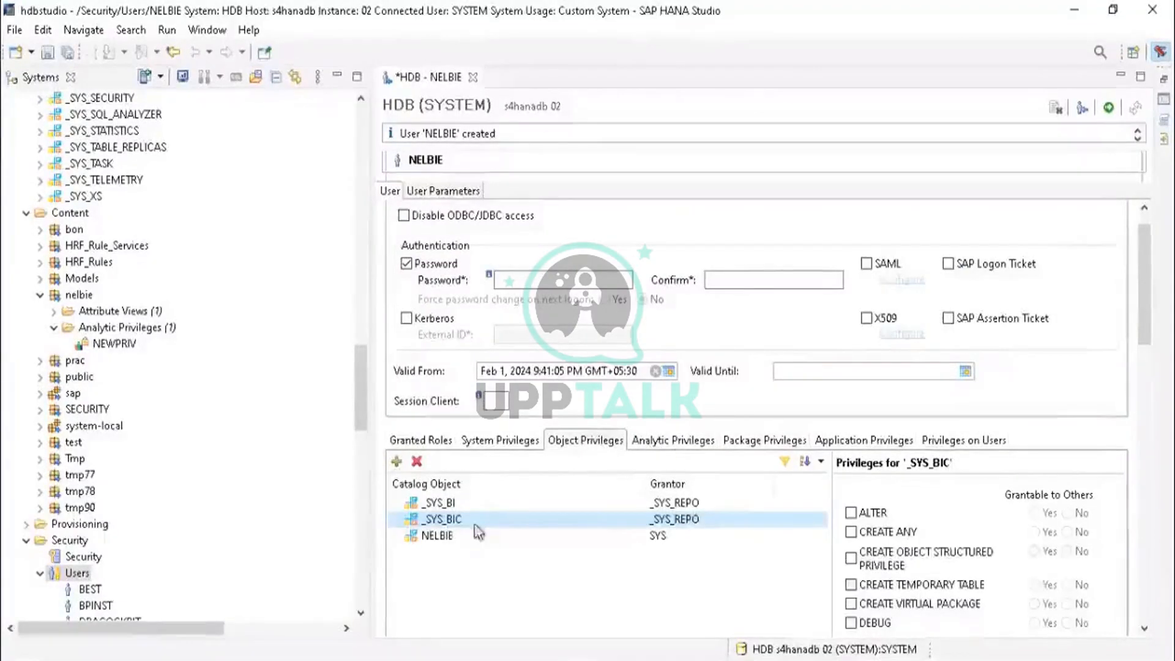
pyautogui.click(397, 461)
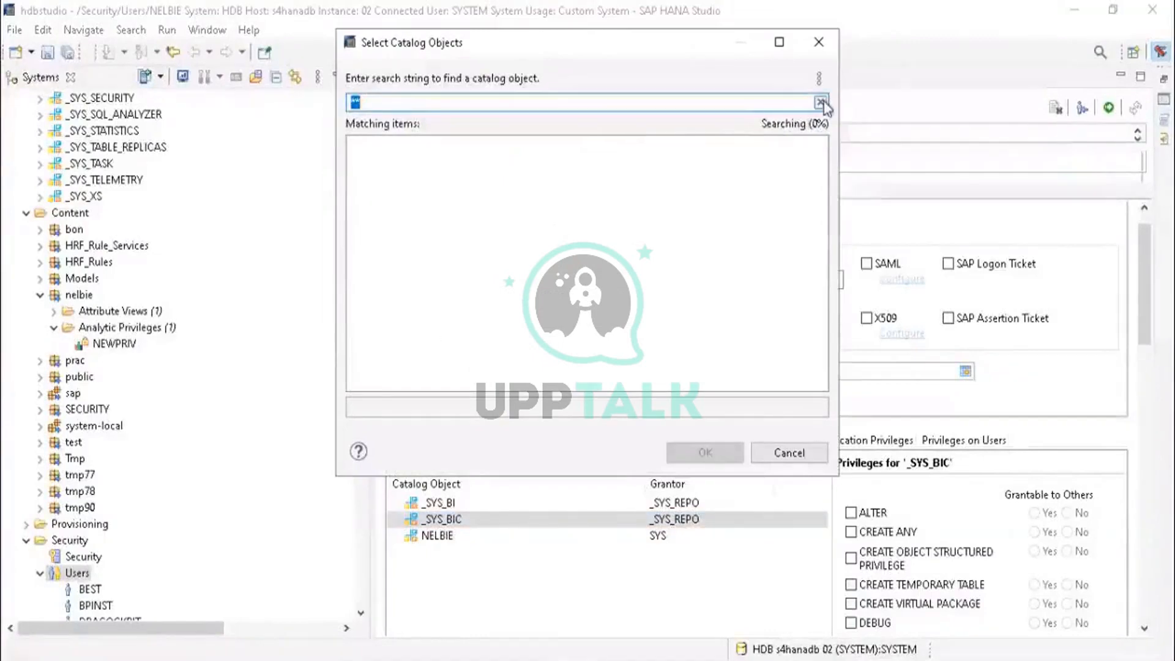
pyautogui.click(821, 102)
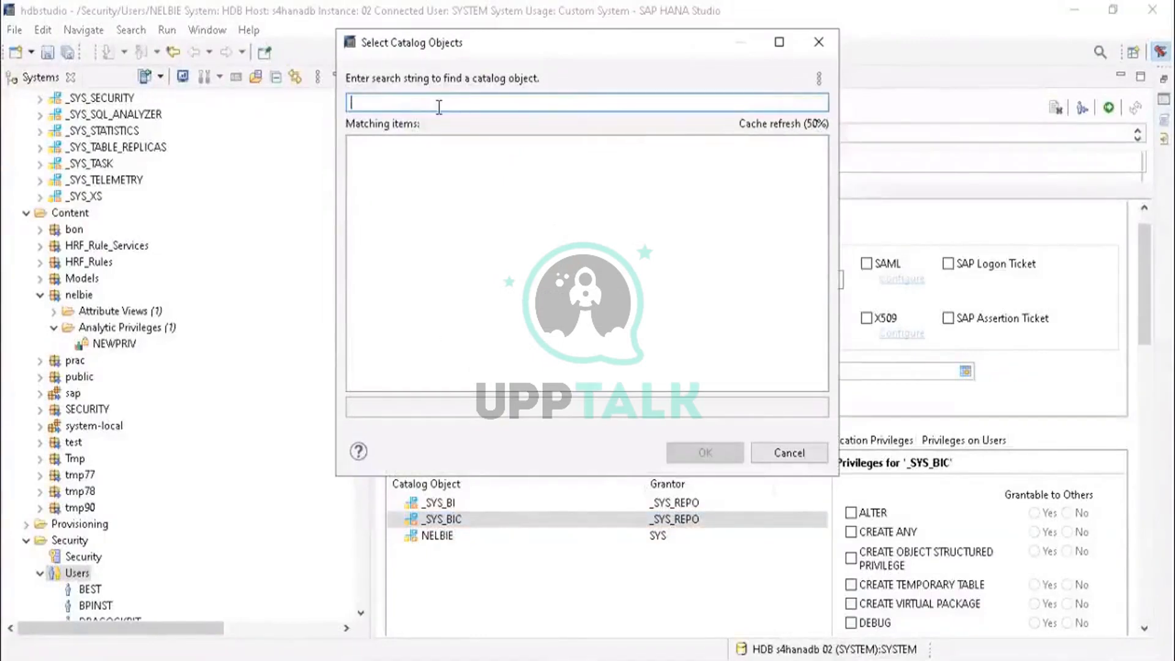
pyautogui.click(542, 660)
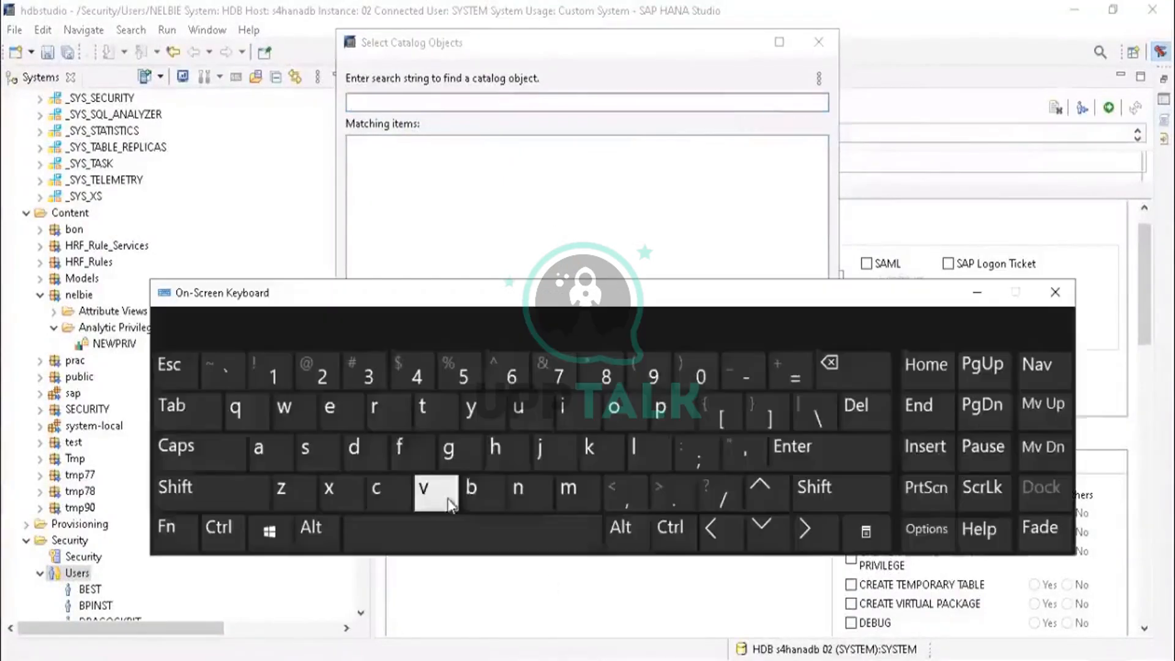
pyautogui.click(688, 417)
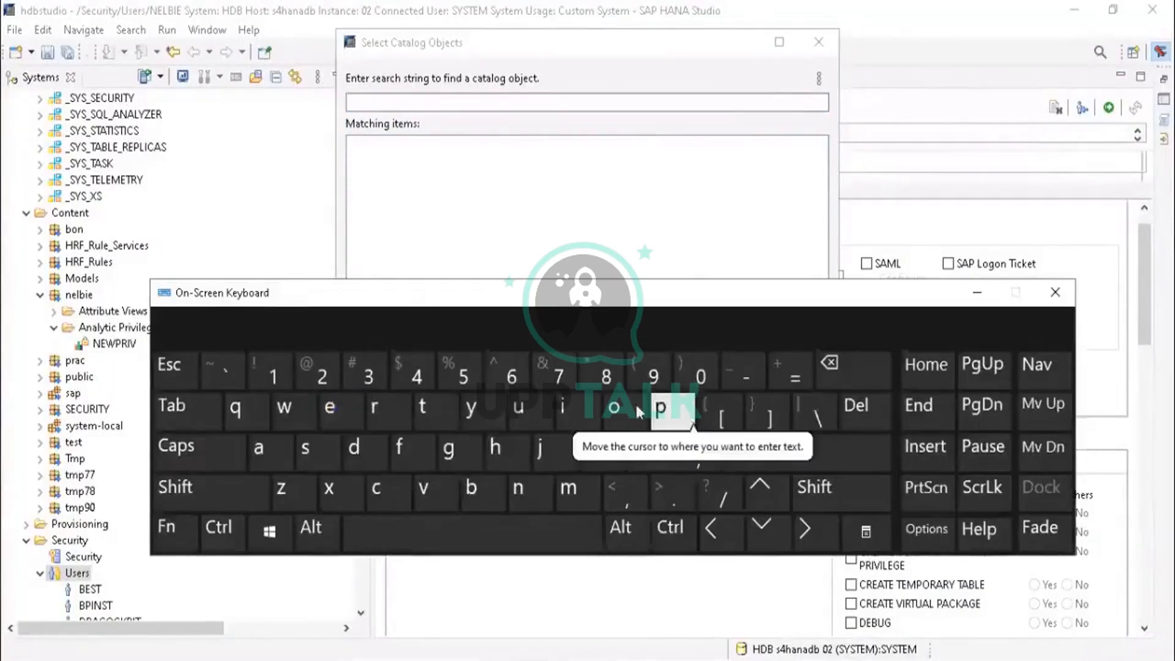
pyautogui.click(619, 407)
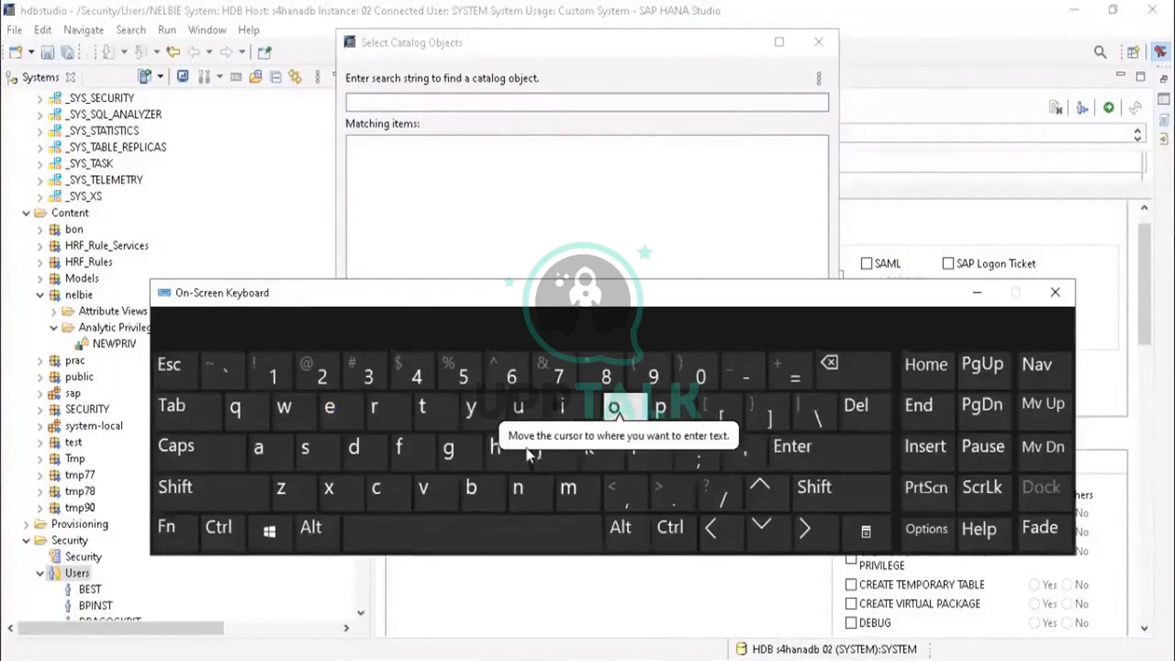
pyautogui.click(391, 103)
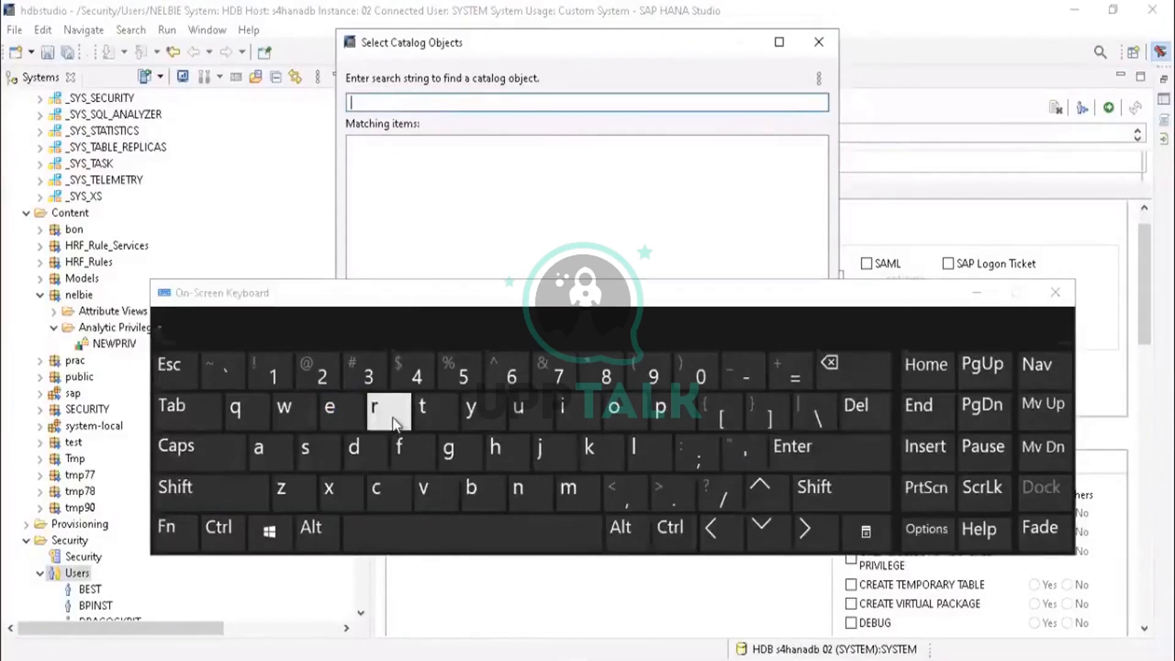
pyautogui.click(392, 417)
pyautogui.click(329, 407)
pyautogui.click(667, 408)
pyautogui.click(561, 409)
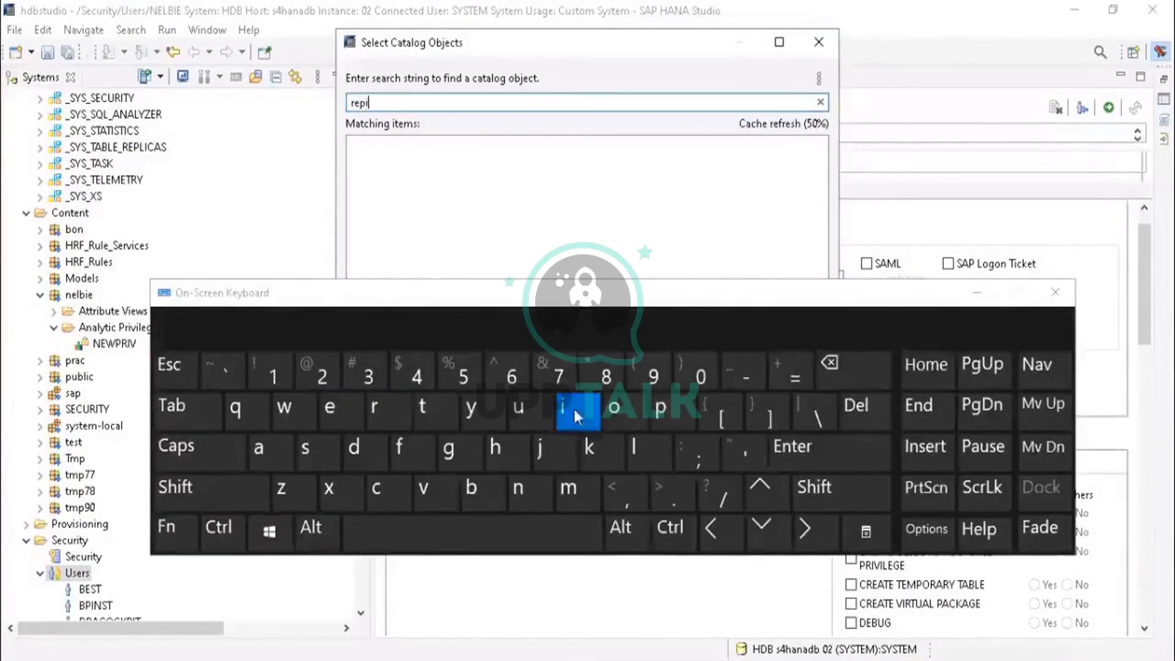
pyautogui.click(305, 448)
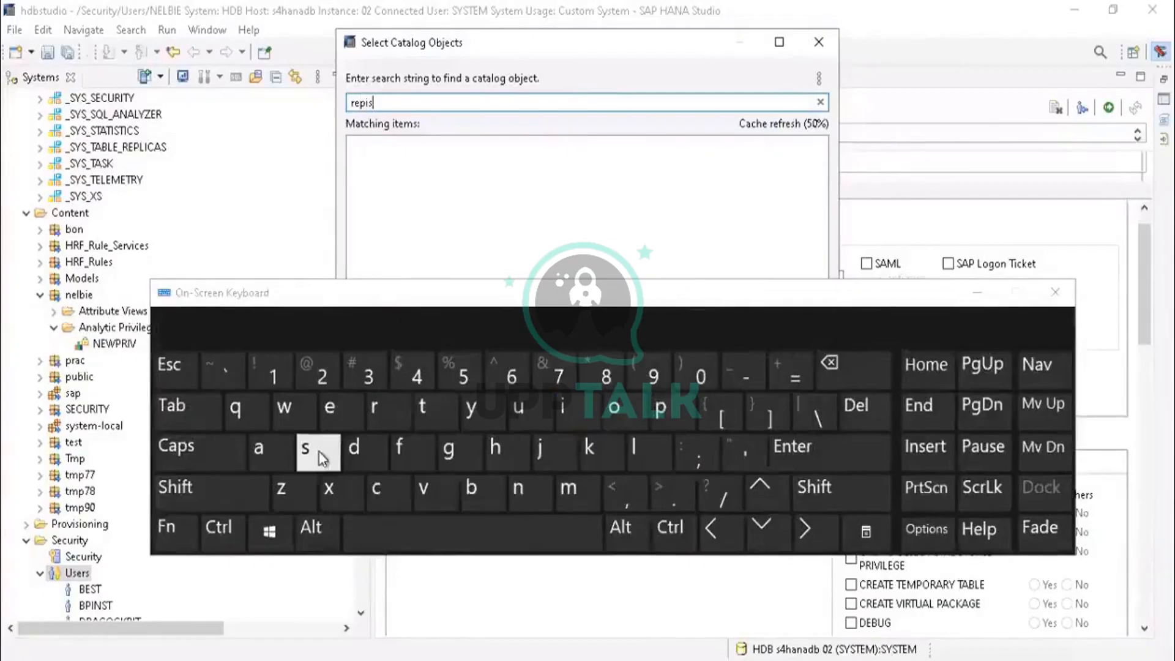
pyautogui.click(625, 413)
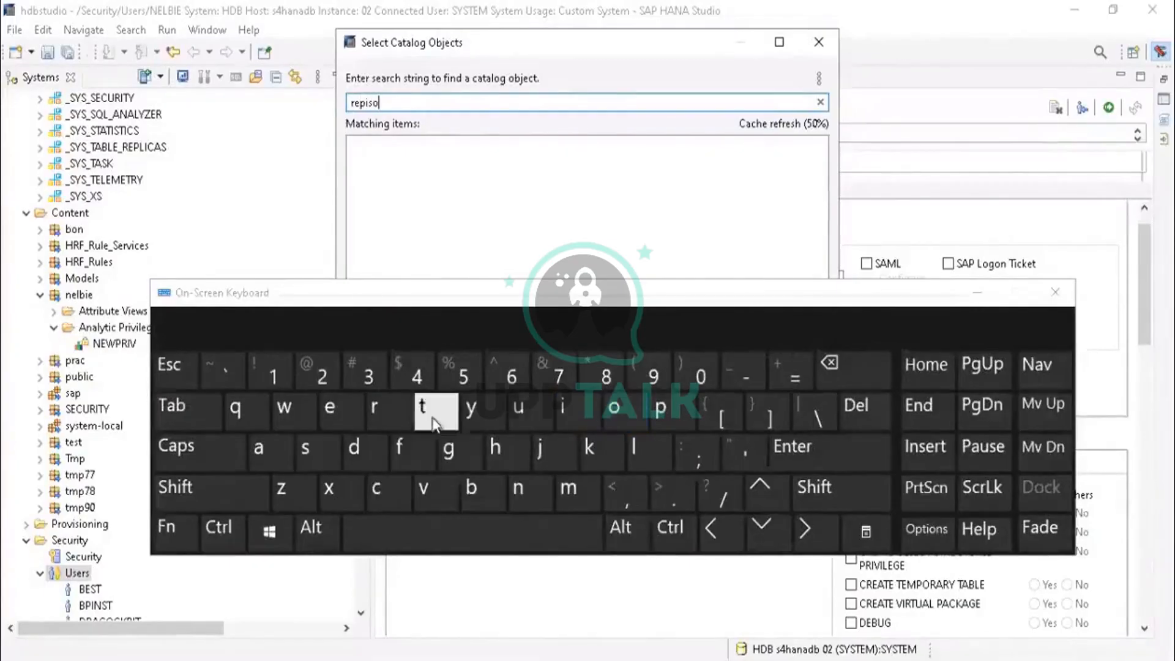
pyautogui.click(386, 422)
pyautogui.click(472, 409)
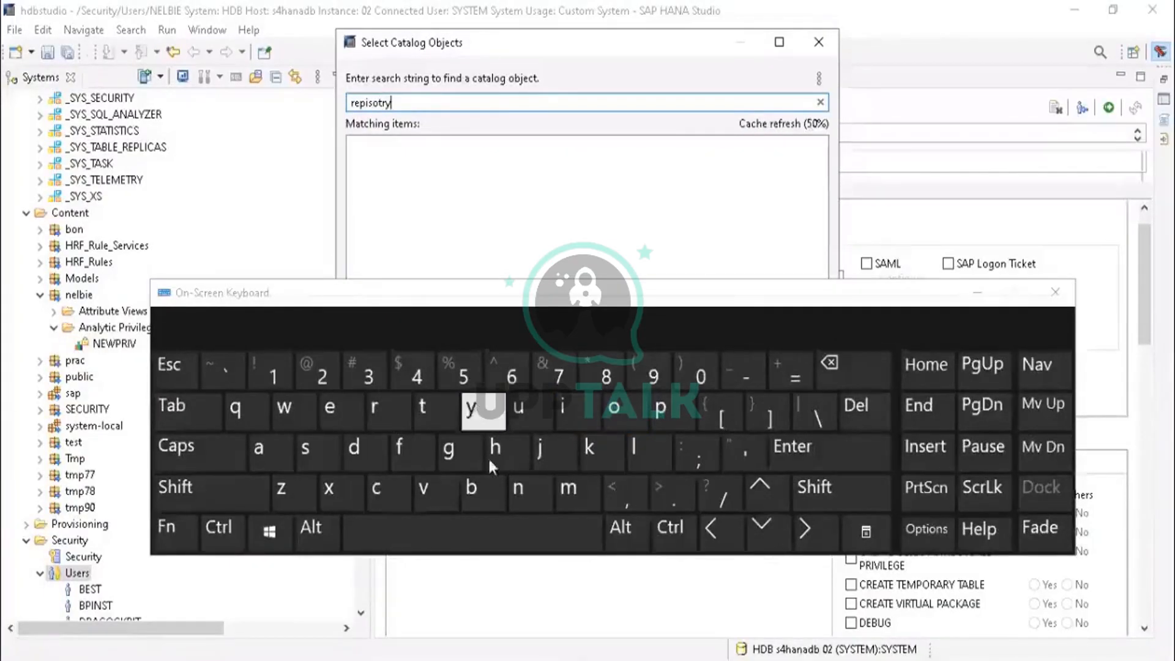
pyautogui.click(862, 367)
pyautogui.click(862, 367)
pyautogui.click(862, 367)
pyautogui.click(862, 367)
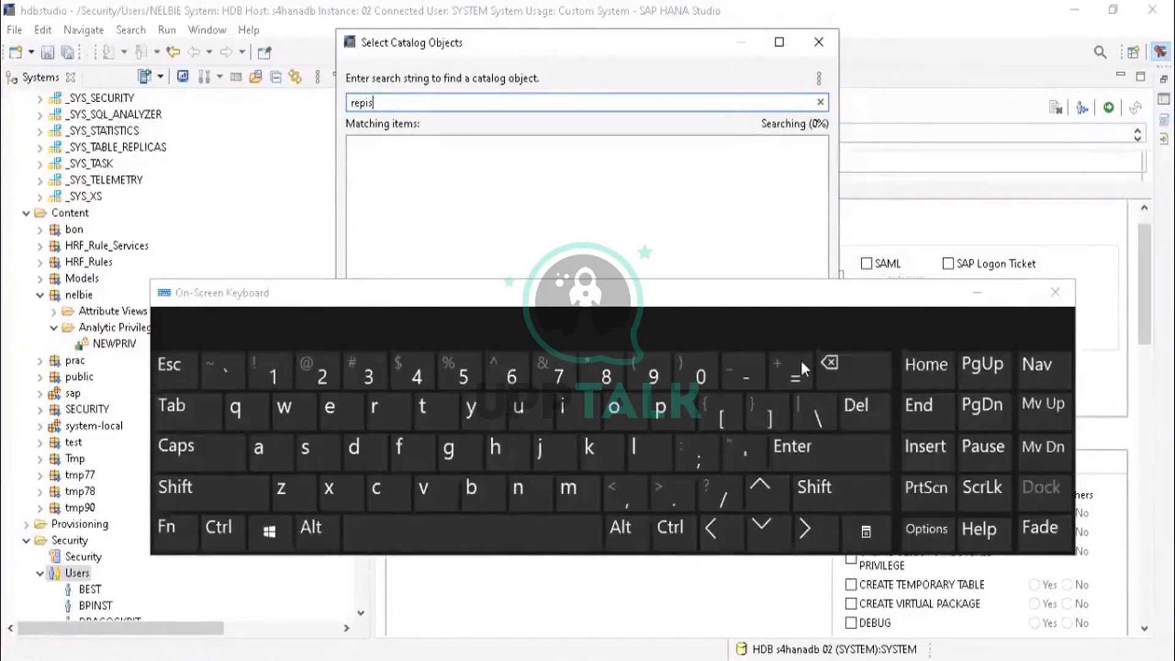
pyautogui.click(851, 370)
pyautogui.click(850, 370)
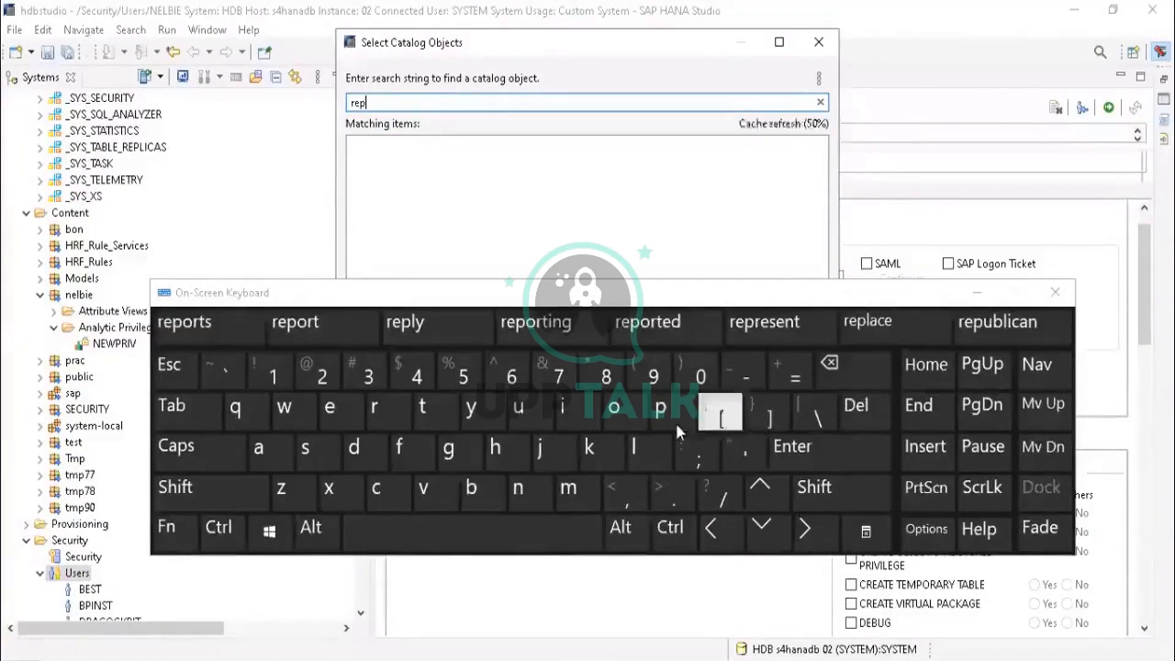
# Step: Complete the catalog object search text as repository_rest
pyautogui.click(625, 410)
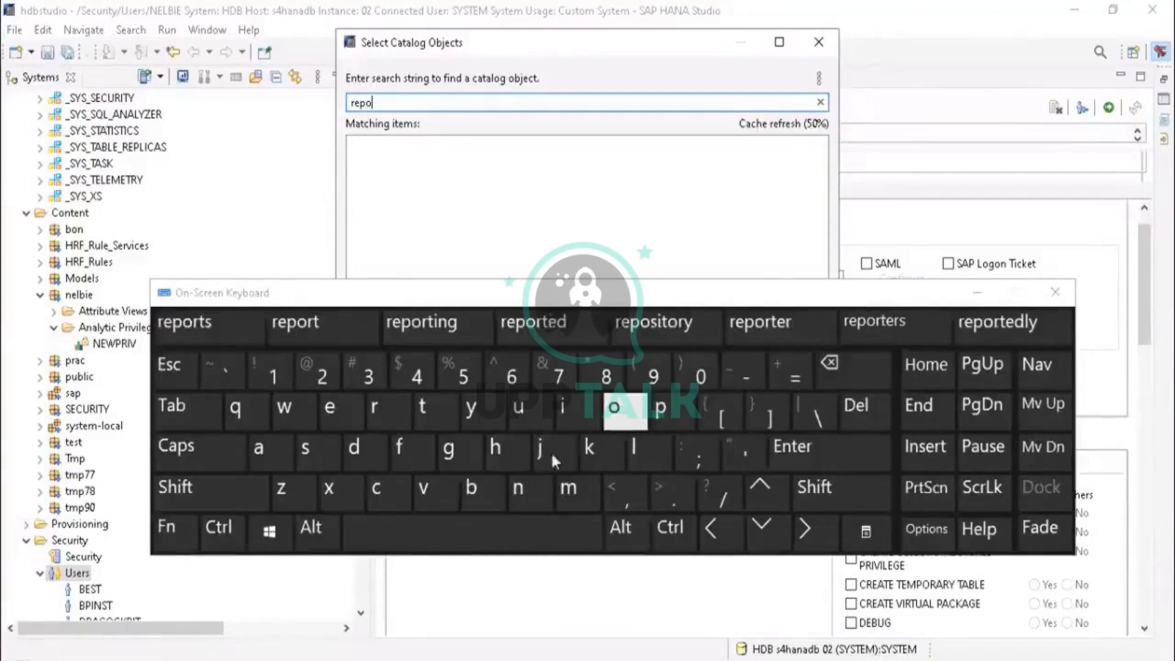
pyautogui.click(306, 448)
pyautogui.click(562, 409)
pyautogui.click(432, 412)
pyautogui.click(625, 410)
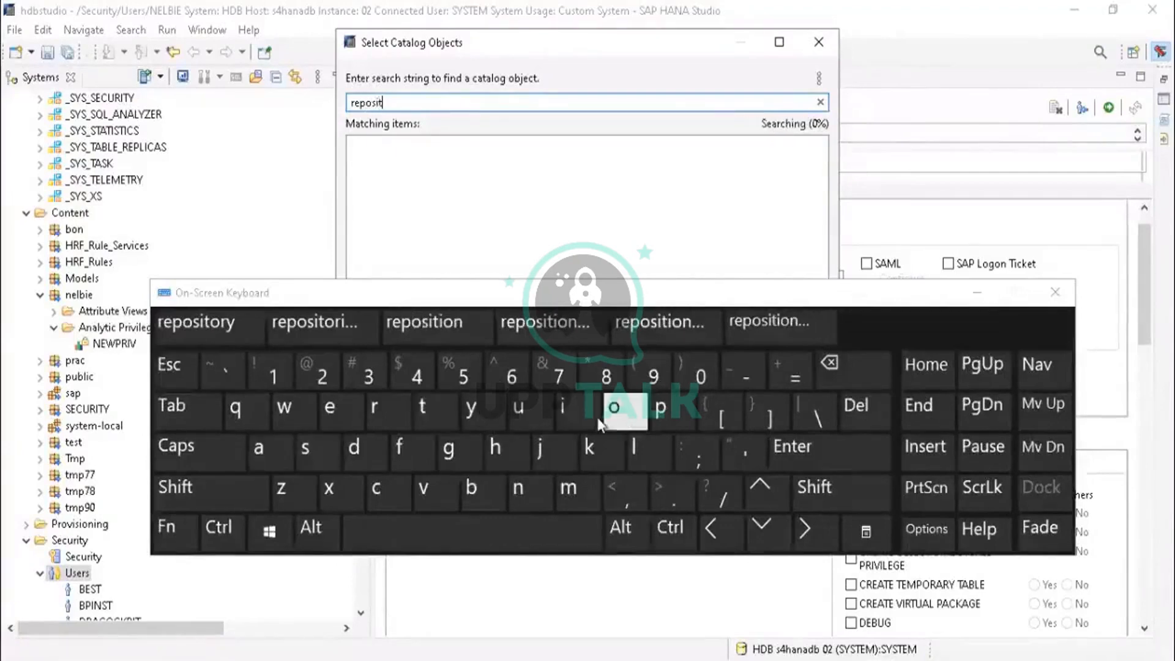
pyautogui.click(384, 410)
pyautogui.click(472, 408)
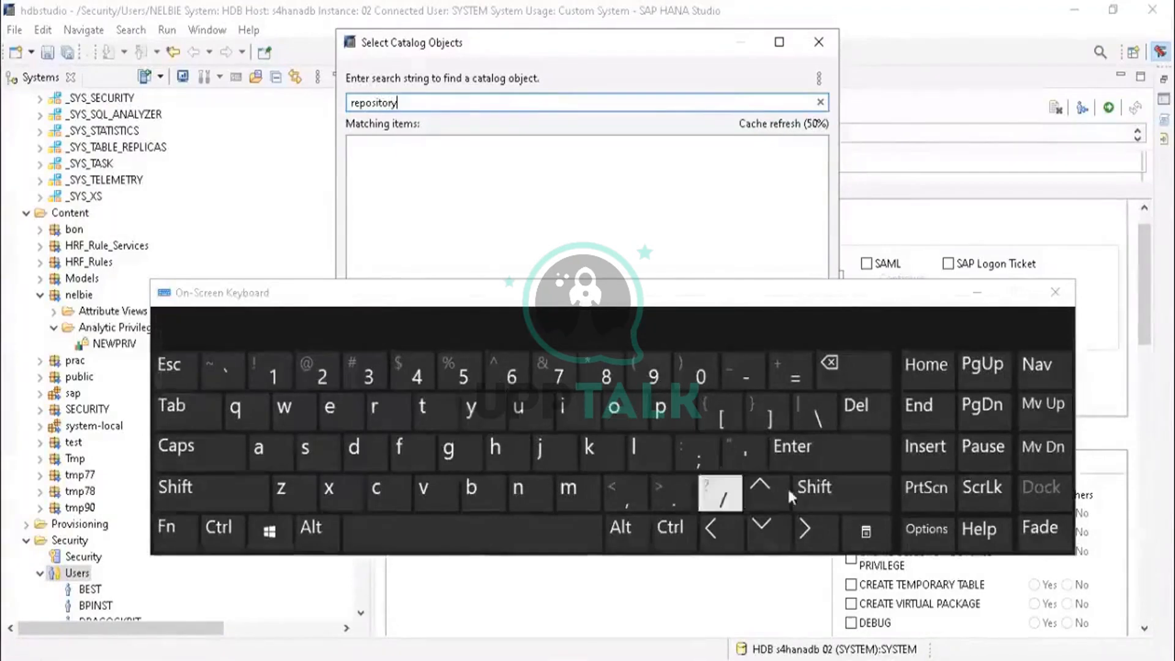
pyautogui.click(817, 489)
pyautogui.click(735, 376)
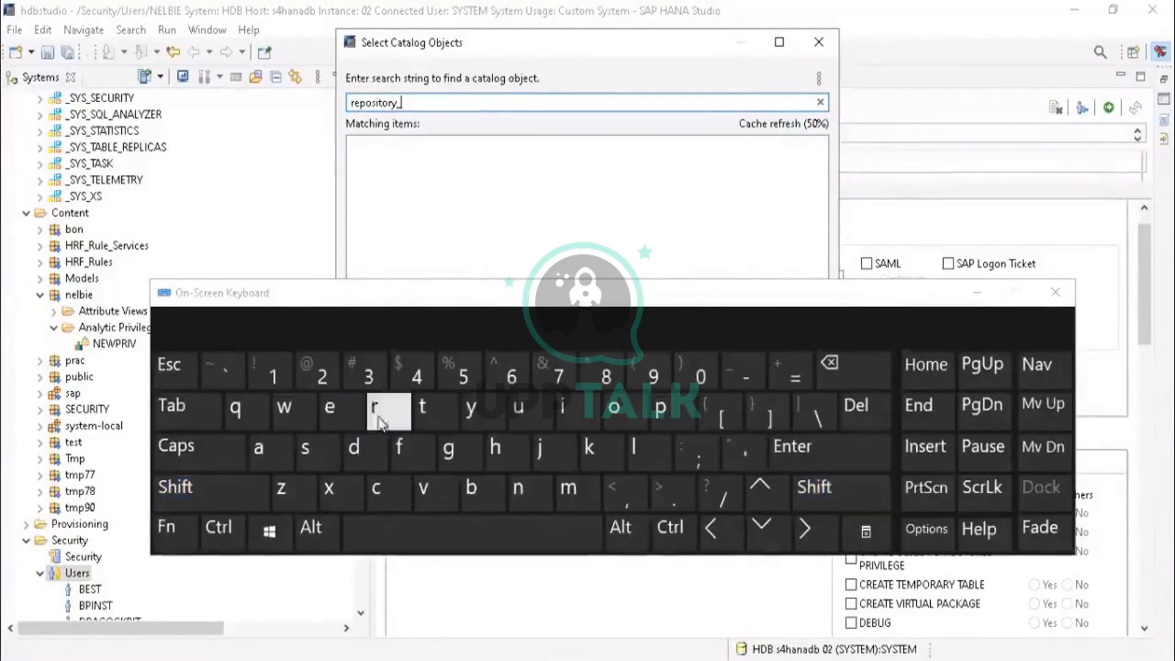
pyautogui.click(376, 408)
pyautogui.click(334, 408)
pyautogui.click(312, 440)
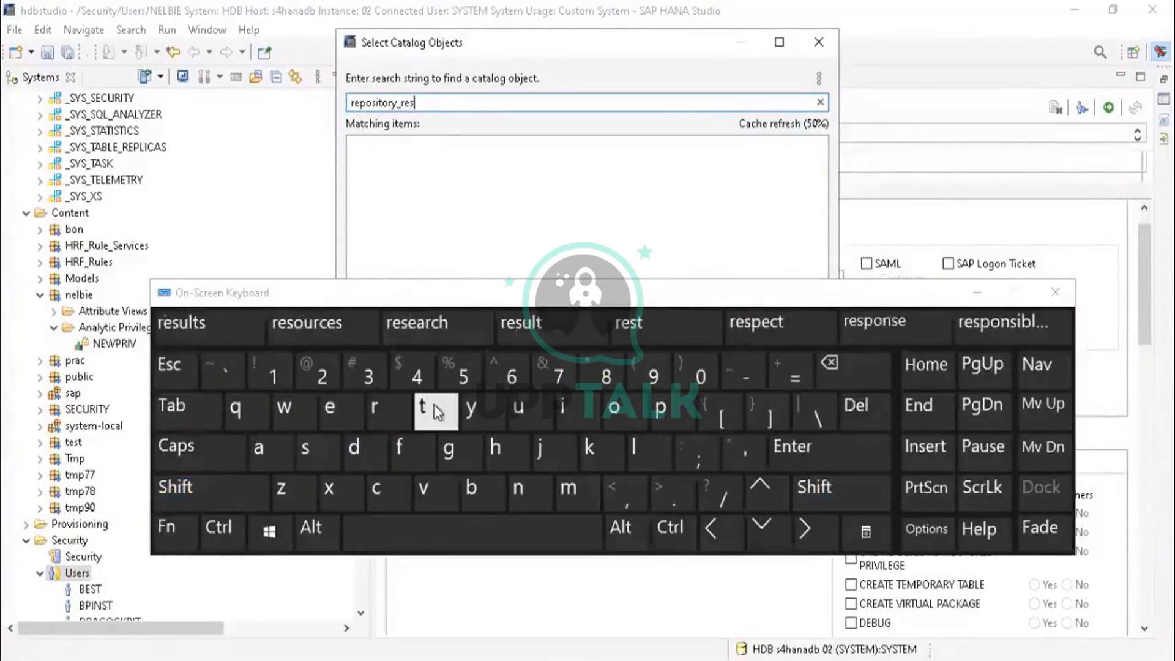
pyautogui.click(433, 407)
pyautogui.click(976, 295)
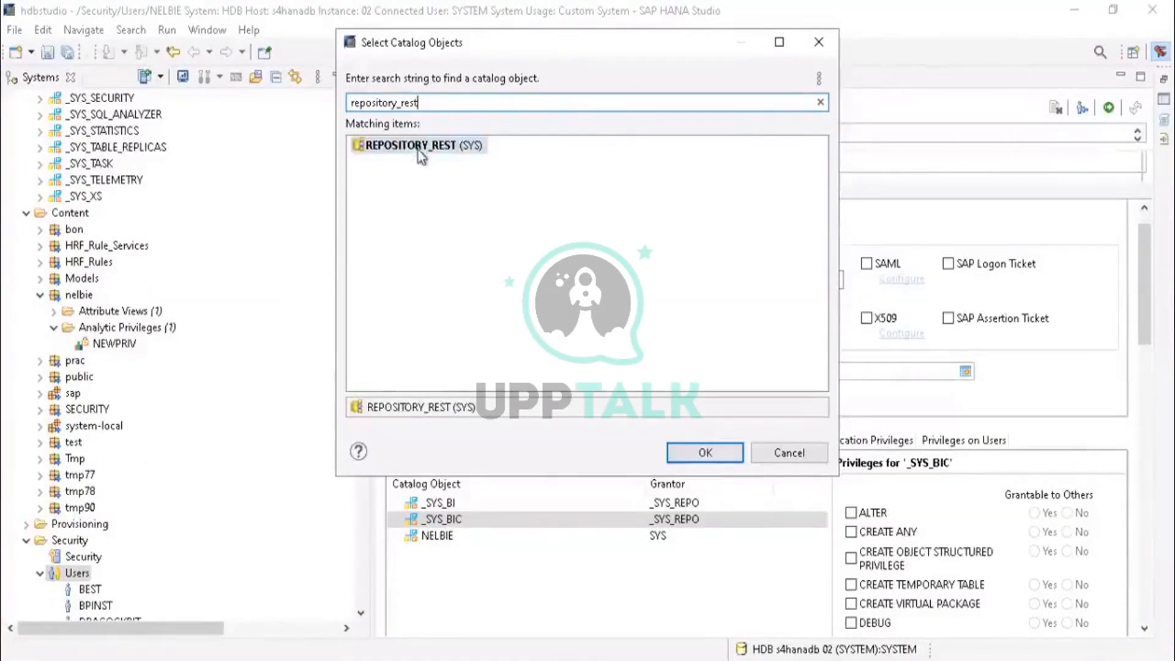
# Step: Add REPOSITORY_REST (SYS) to NELBIE's object privileges with the EXECUTE privilege and deploy the user changes
pyautogui.click(694, 455)
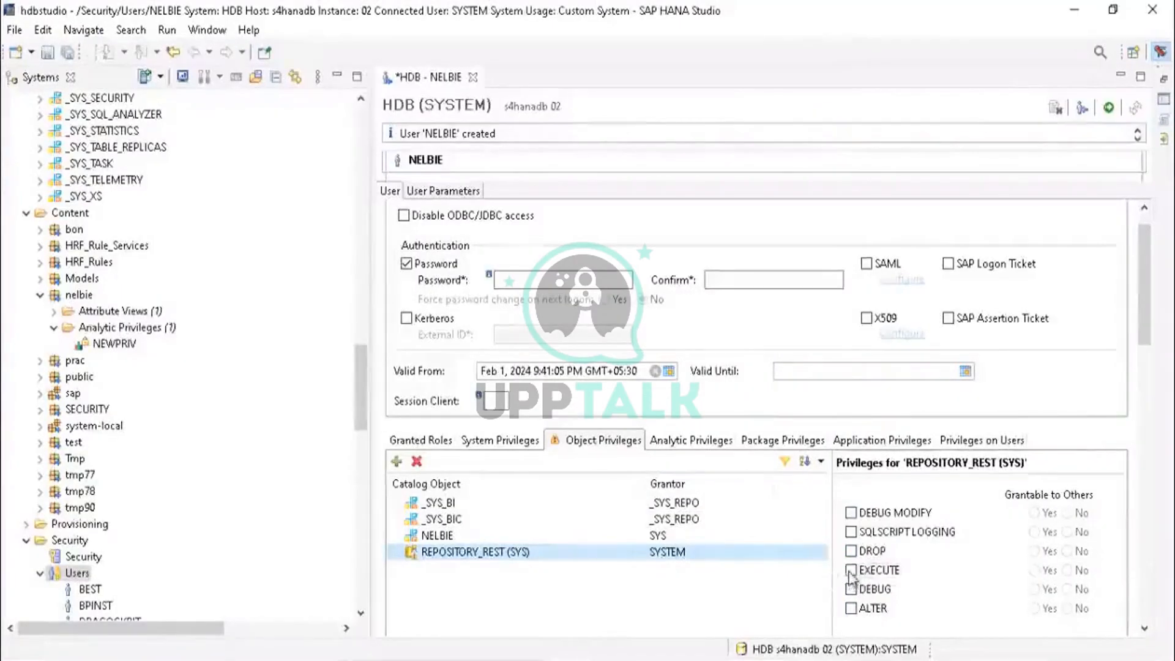
pyautogui.click(851, 570)
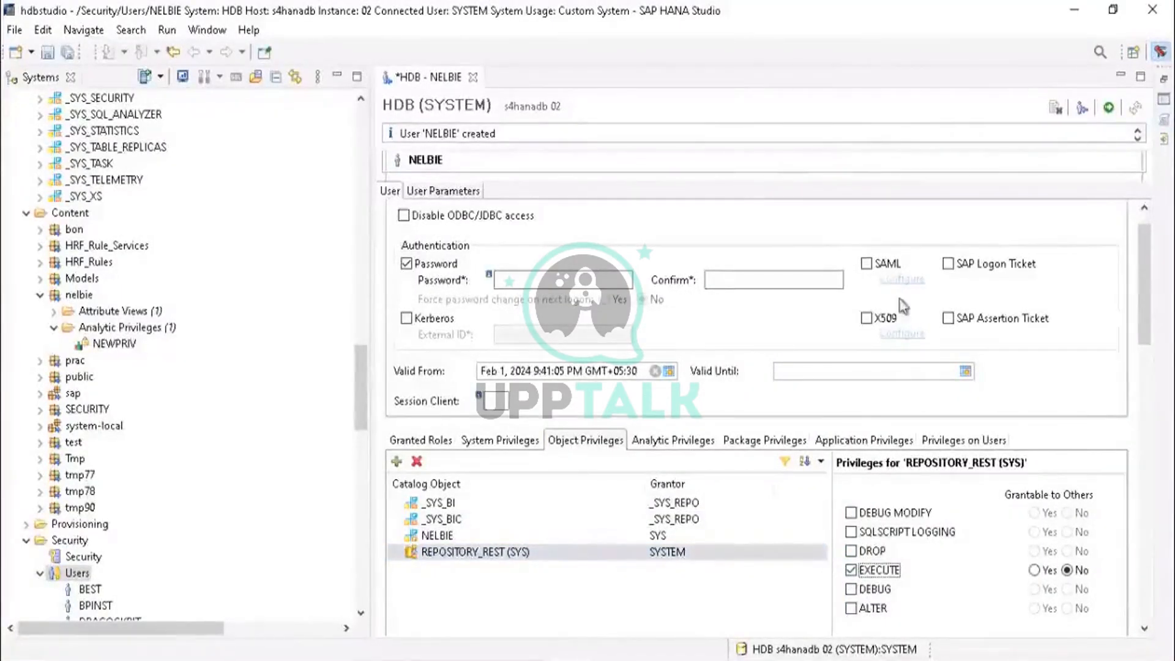
pyautogui.click(1109, 110)
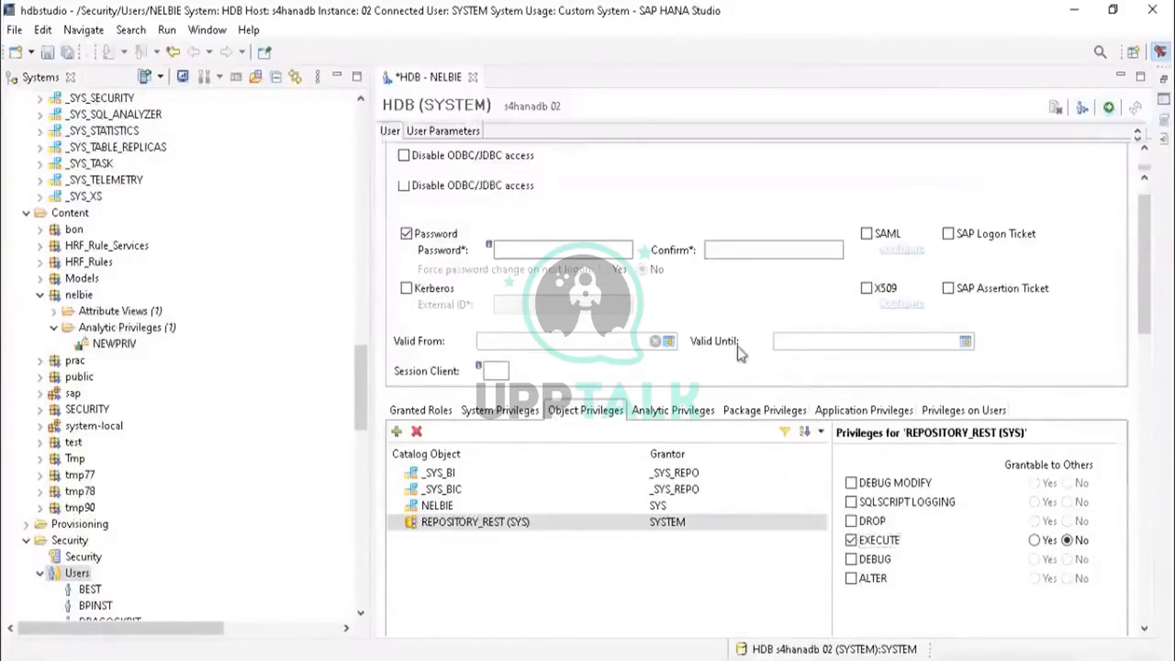
# Step: Review NELBIE's analytic, package and object privileges
pyautogui.click(690, 418)
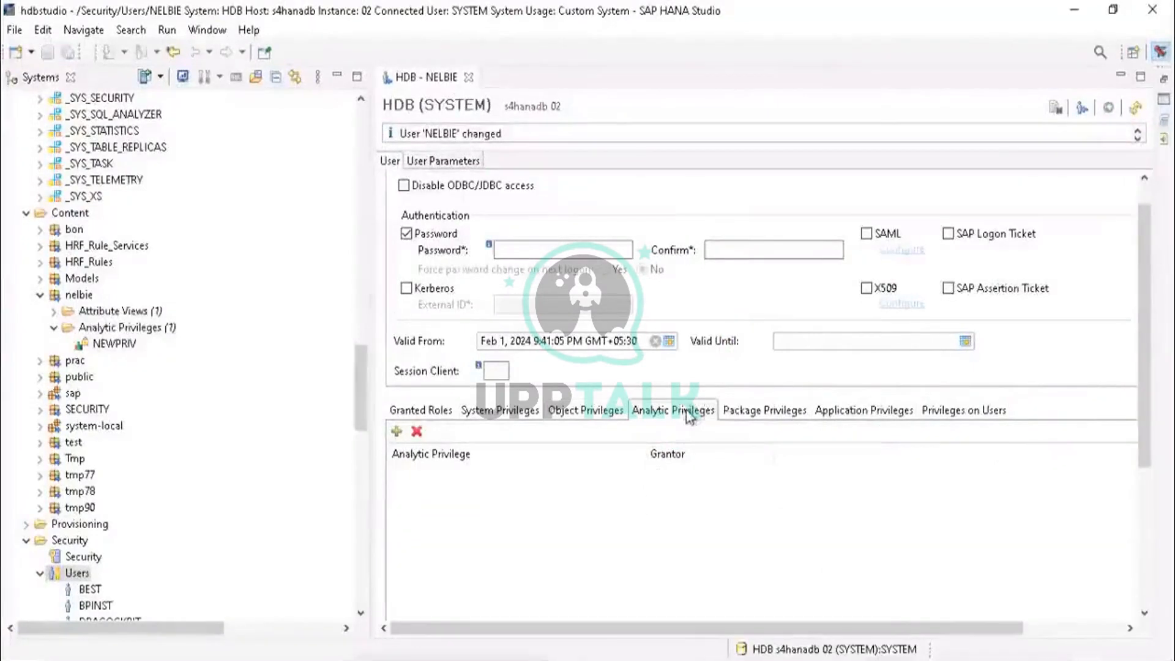
pyautogui.click(748, 415)
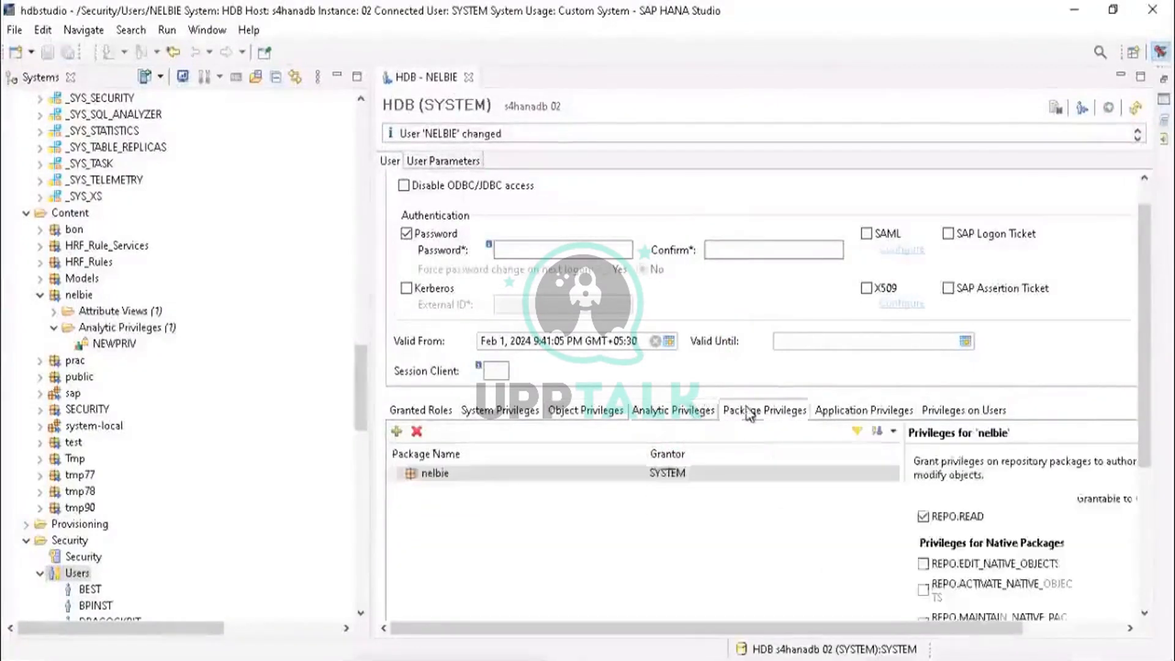
pyautogui.click(696, 421)
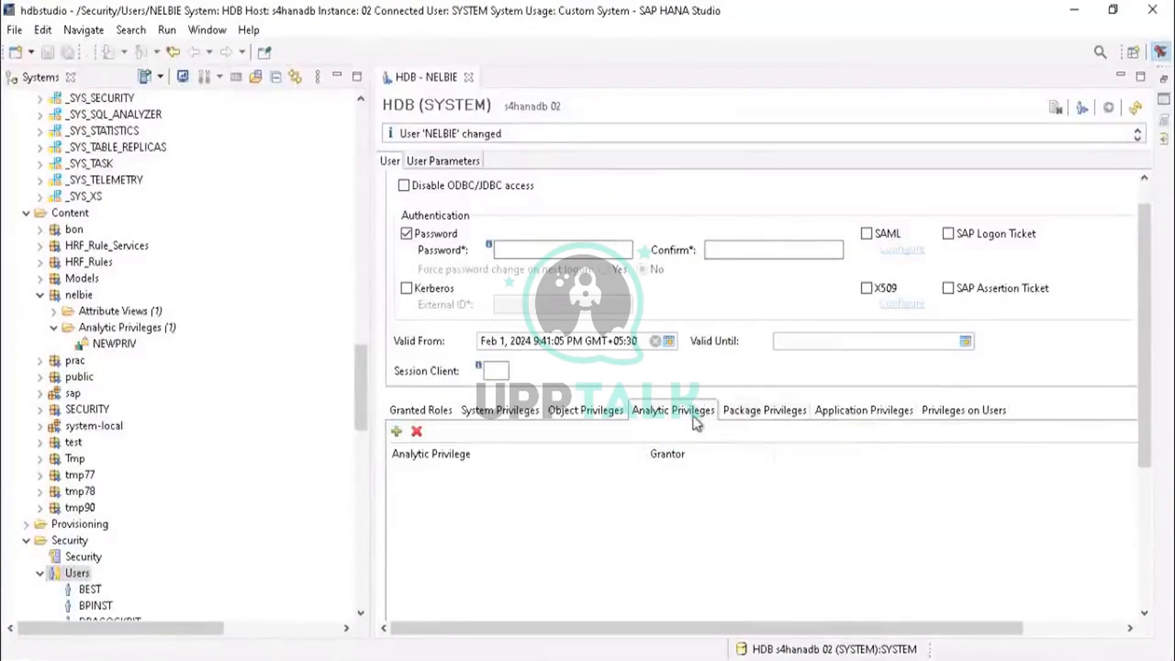
pyautogui.click(748, 406)
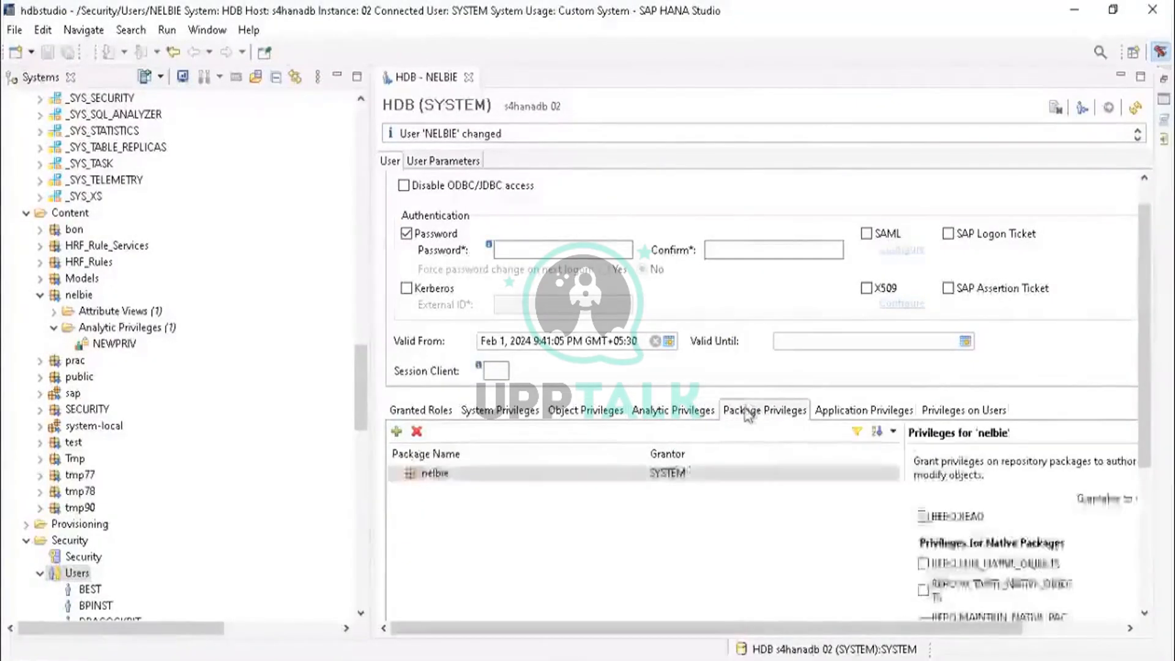
pyautogui.click(681, 421)
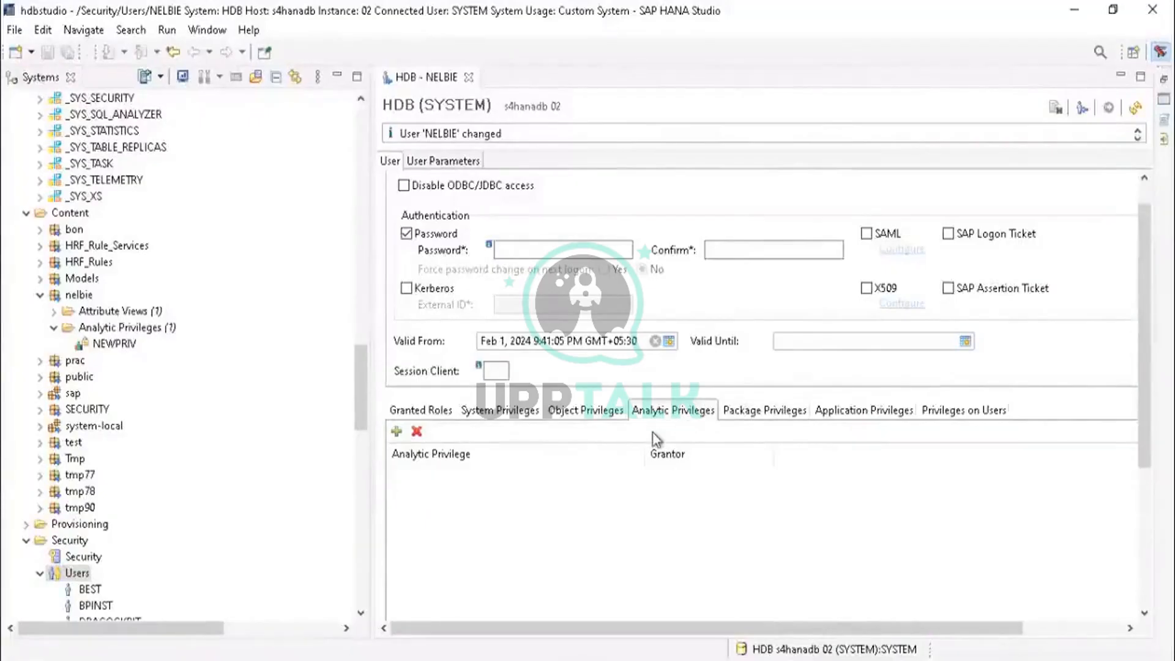
pyautogui.click(597, 412)
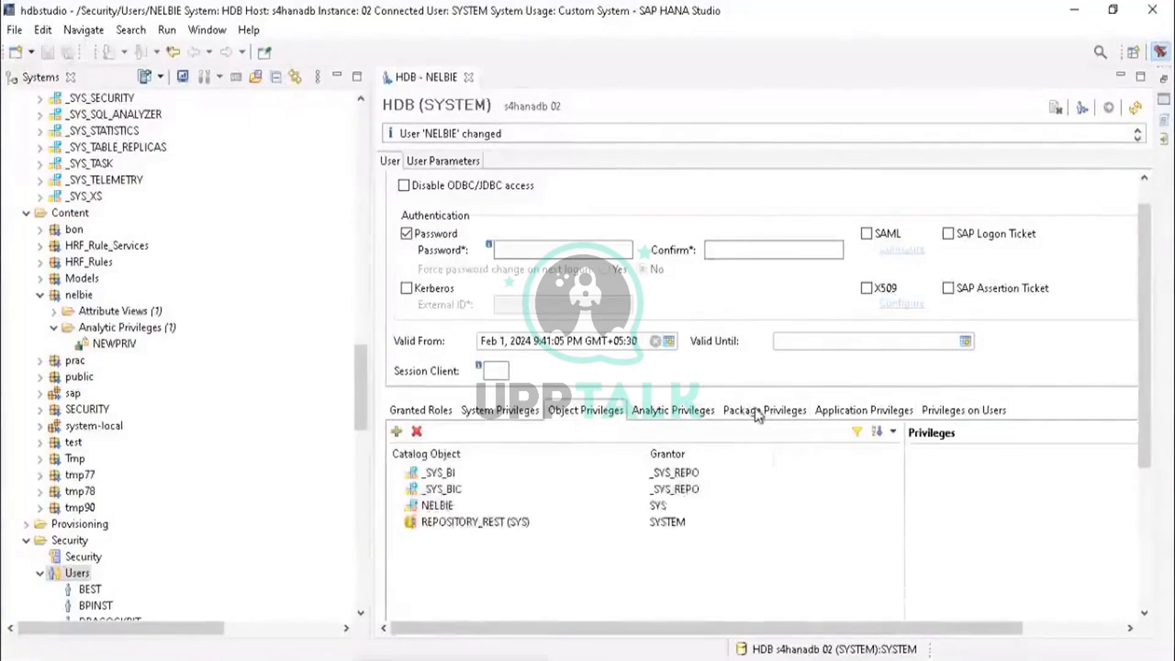
pyautogui.click(745, 407)
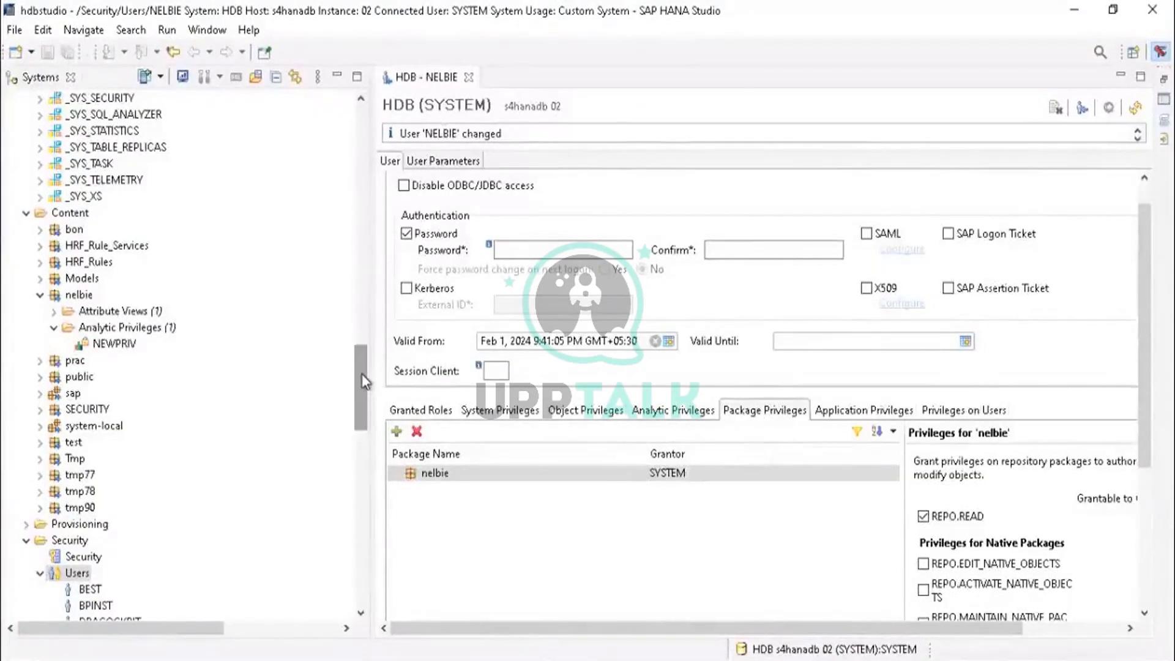
# Step: Collapse the Catalog and Content folders of HDB (HELLO) and the whole HDB (HPPY) and HDB (SYSTEM) systems
pyautogui.moveTo(362, 373); pyautogui.dragTo(343, 126)
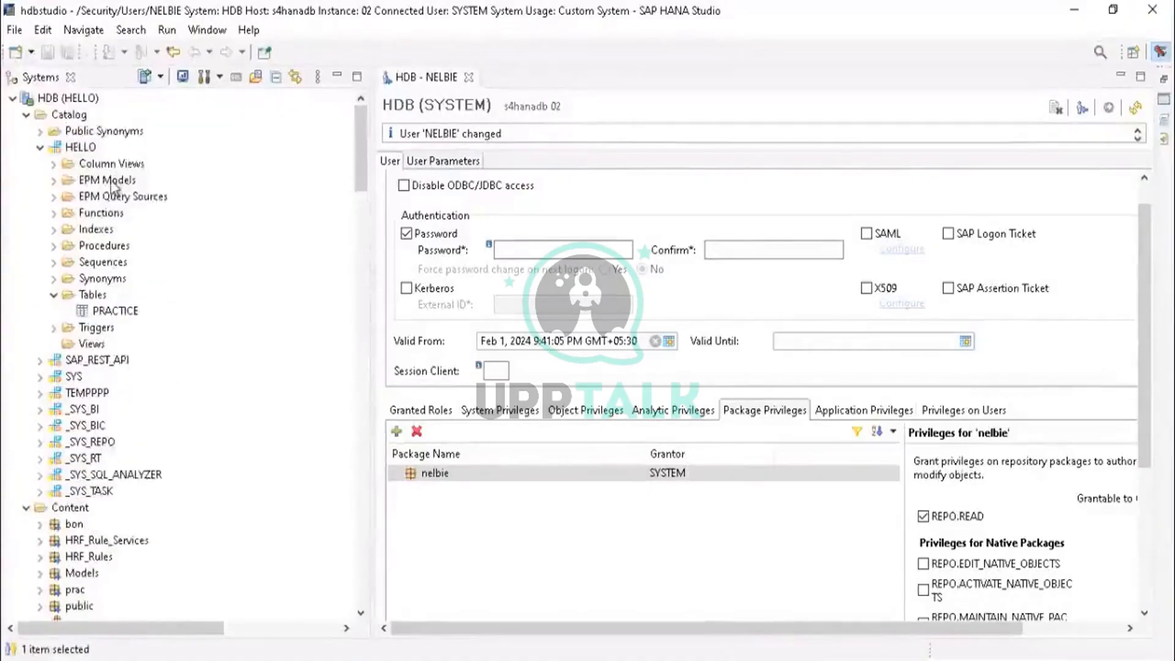
pyautogui.click(26, 115)
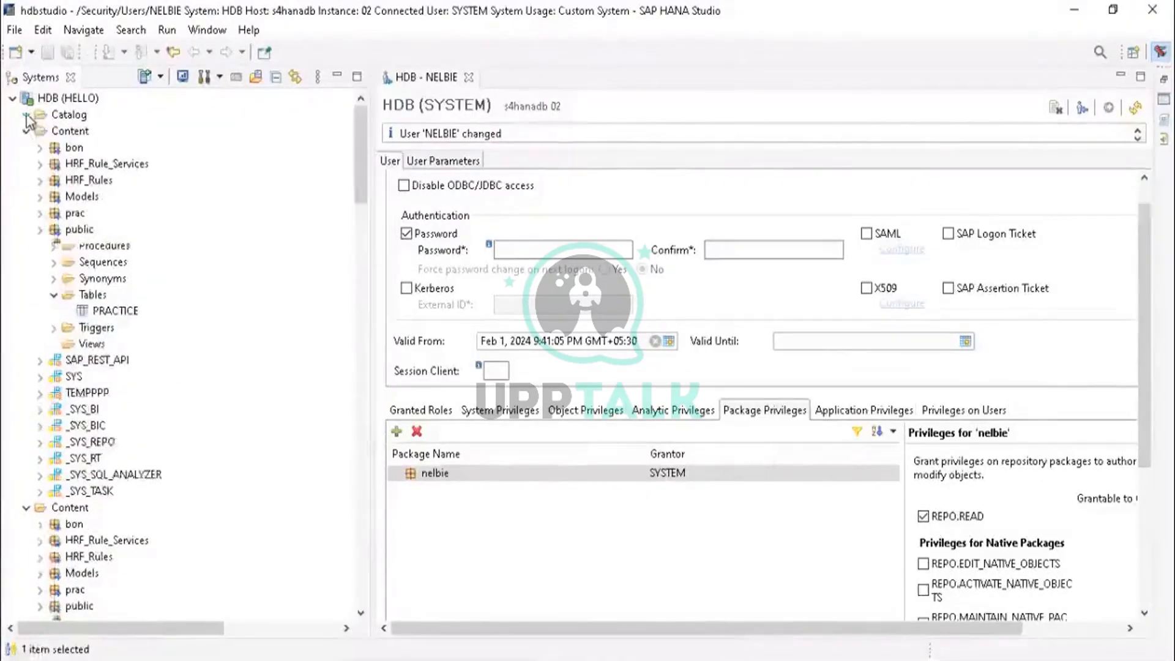
pyautogui.click(26, 131)
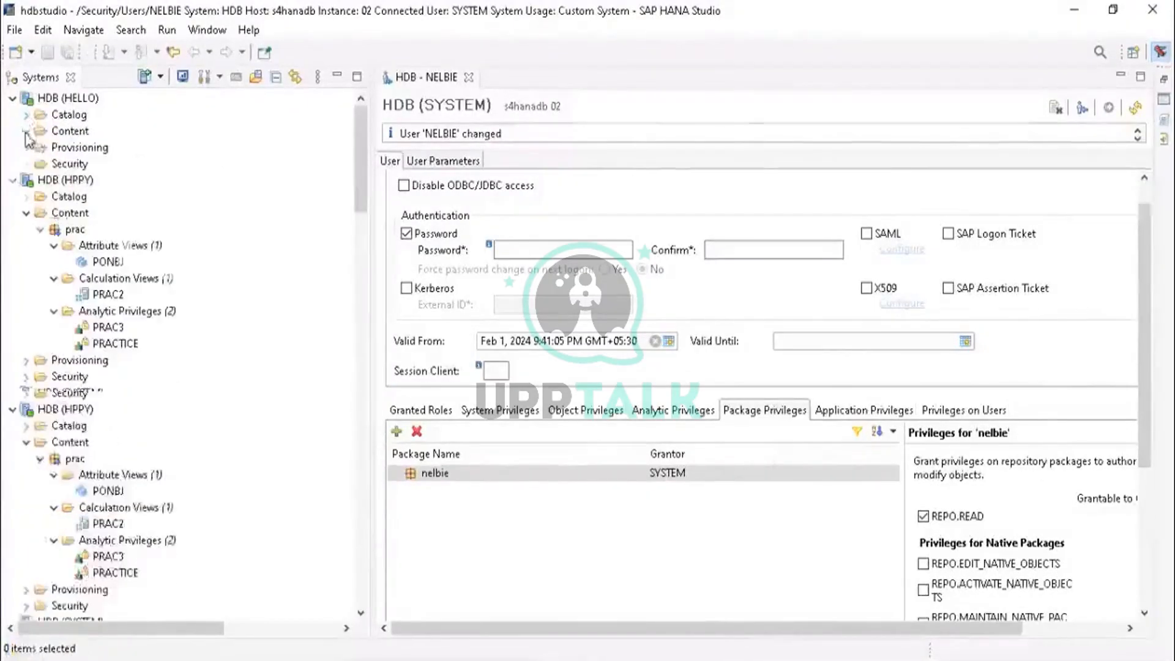
pyautogui.click(13, 180)
pyautogui.click(13, 197)
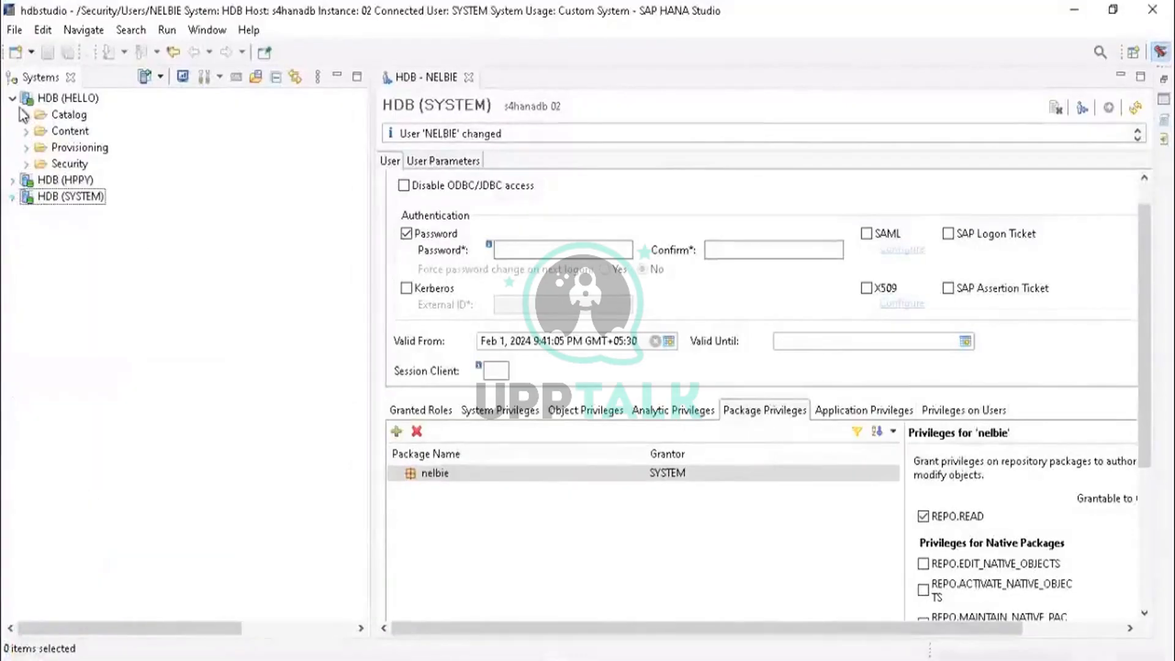
# Step: Collapse HDB (HELLO), start adding its system with a different user, and enter NELBIE as the database user name
pyautogui.click(13, 98)
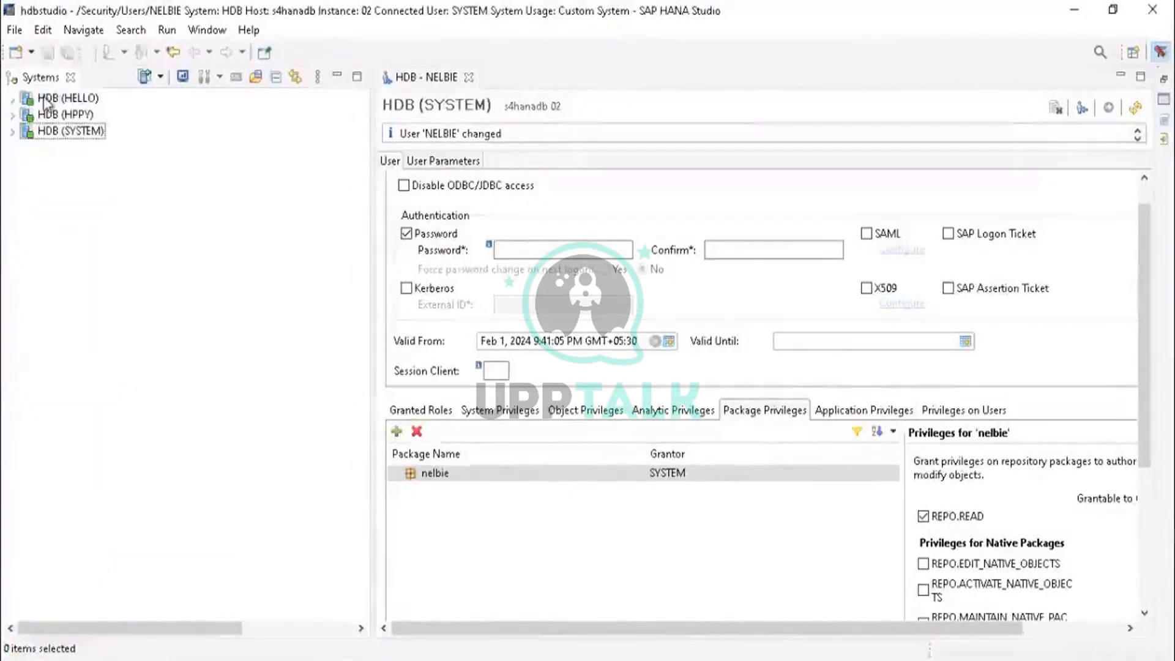
pyautogui.rightClick(49, 99)
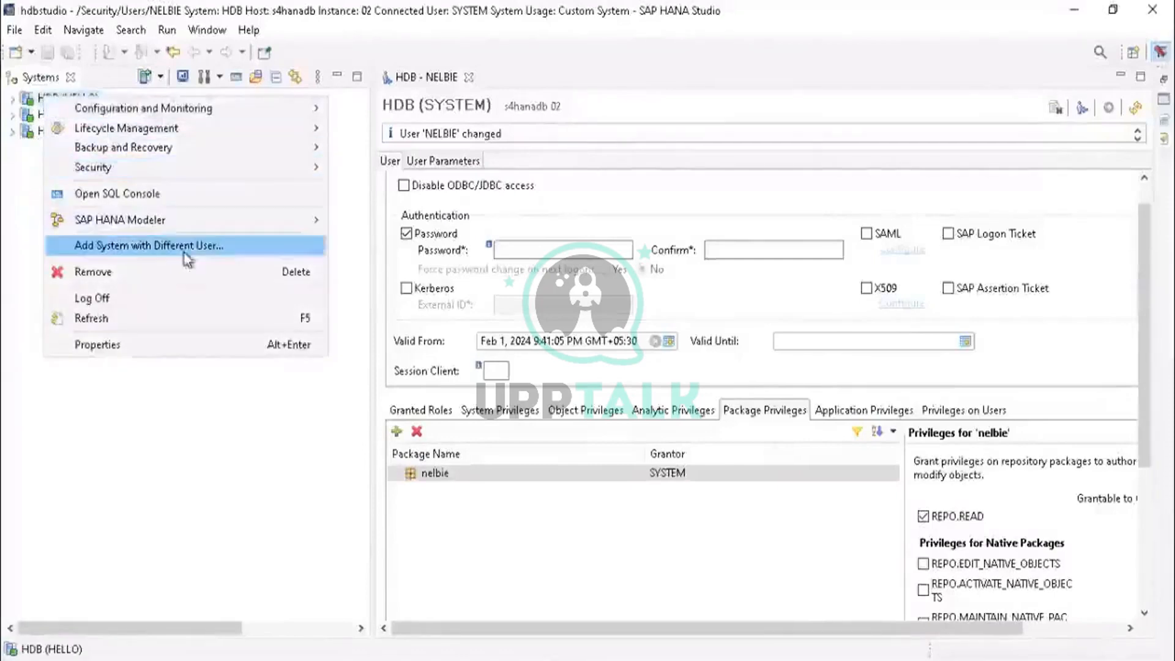
pyautogui.click(200, 248)
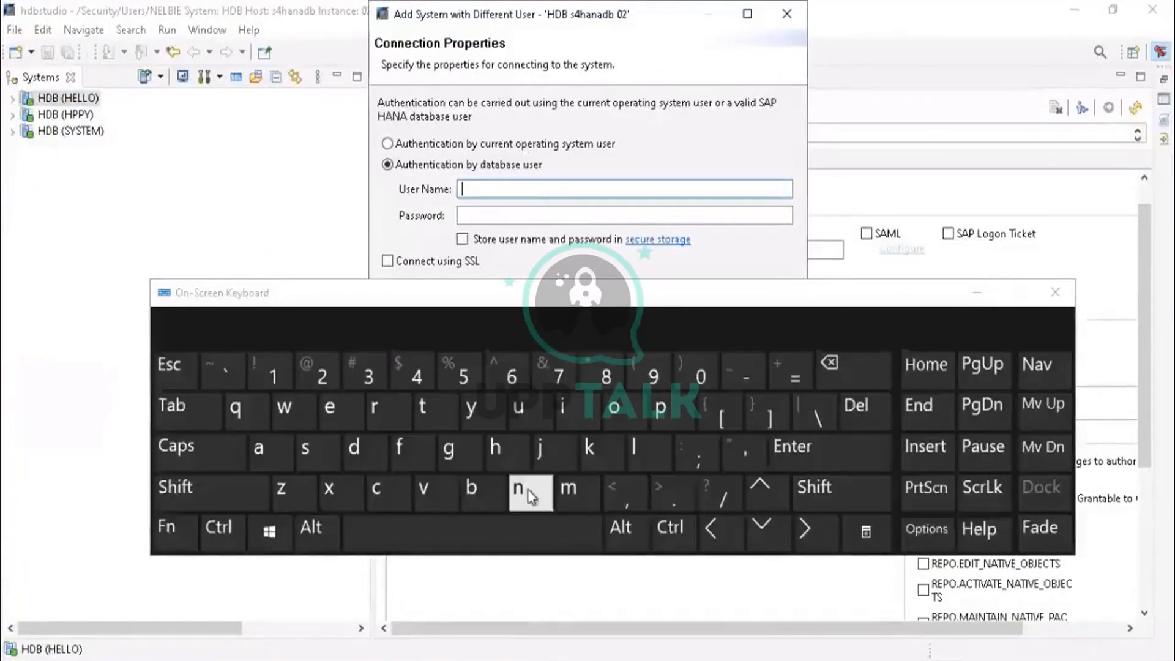
pyautogui.click(519, 488)
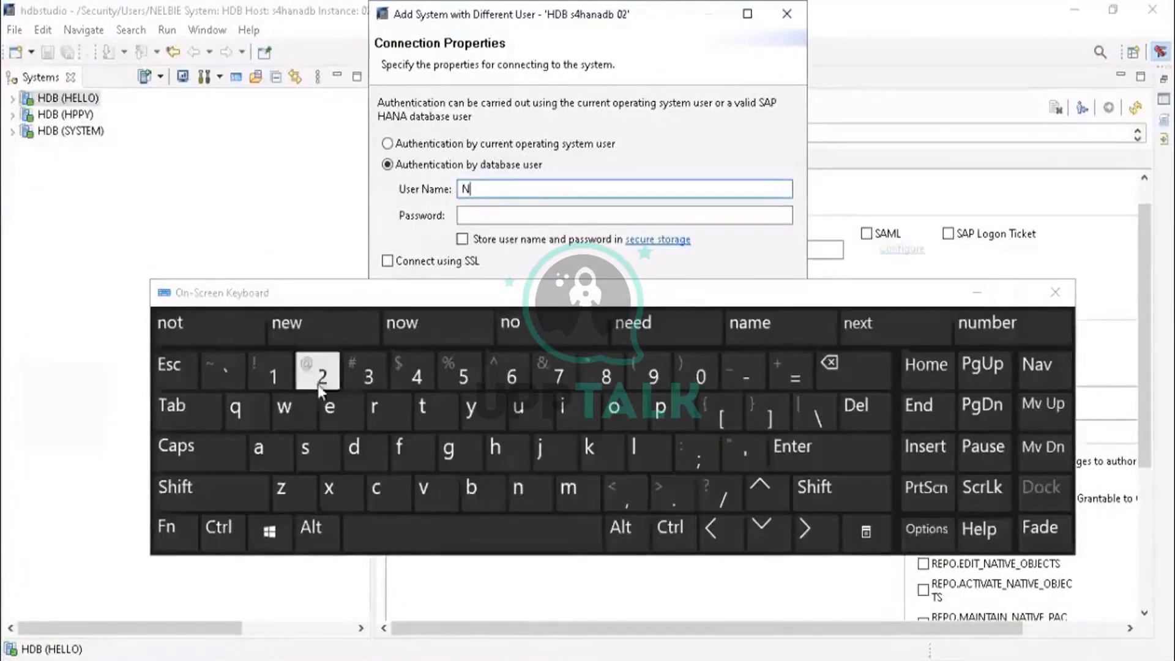
pyautogui.click(331, 406)
pyautogui.click(649, 447)
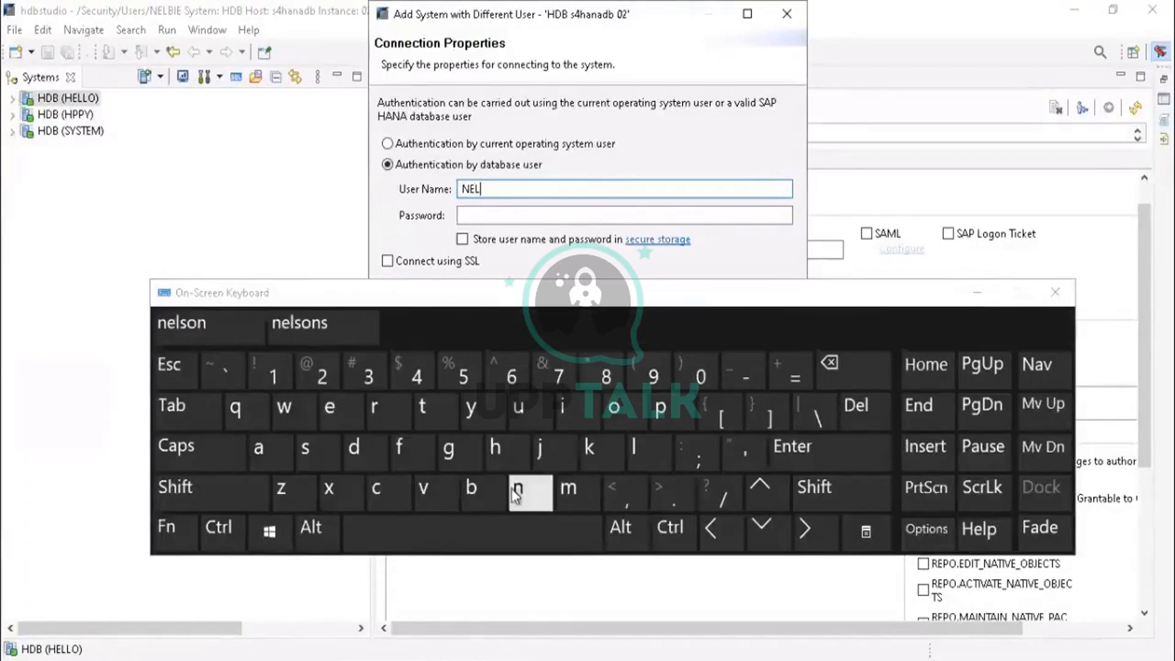
pyautogui.click(471, 488)
pyautogui.click(562, 406)
pyautogui.click(330, 406)
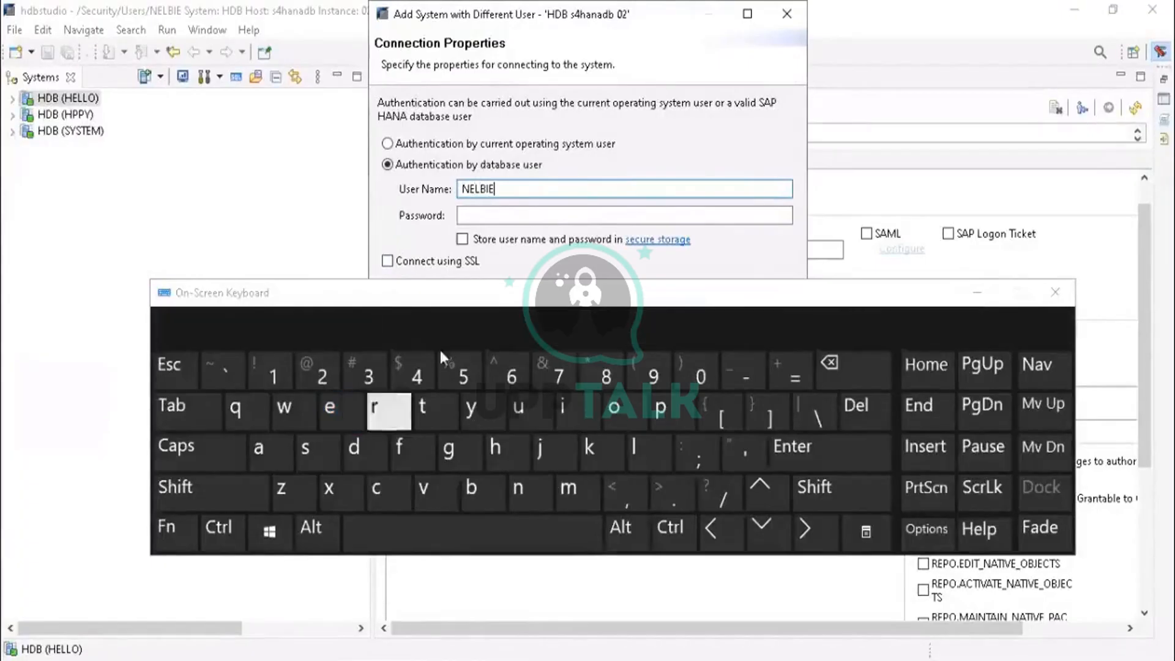
# Step: Enter the account password for the new connection and finish adding the system
pyautogui.click(490, 215)
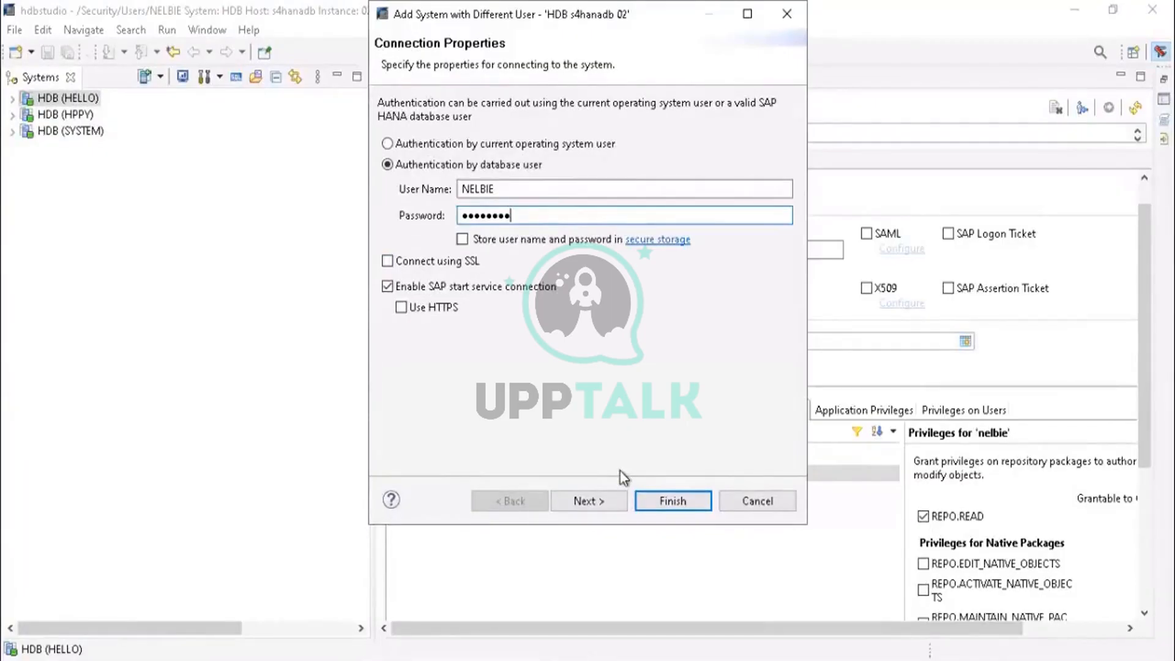
pyautogui.click(593, 502)
pyautogui.click(661, 502)
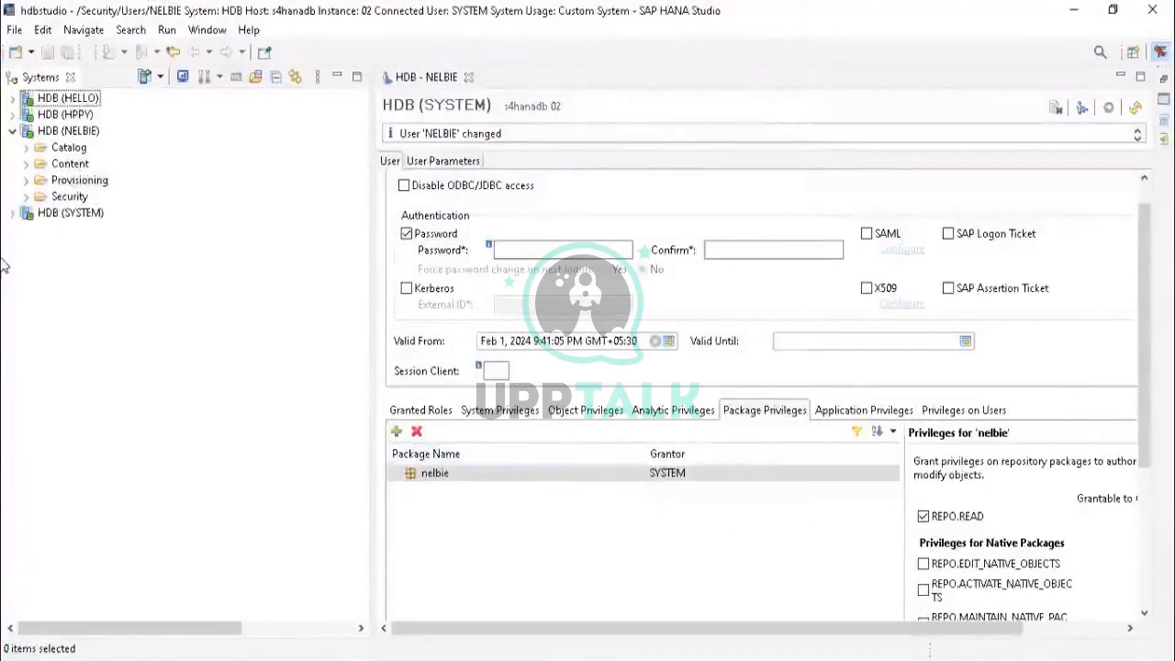
# Step: Open the data preview of the PRAC20 attribute view in the nelbie package under HDB (NELBIE)
pyautogui.click(27, 165)
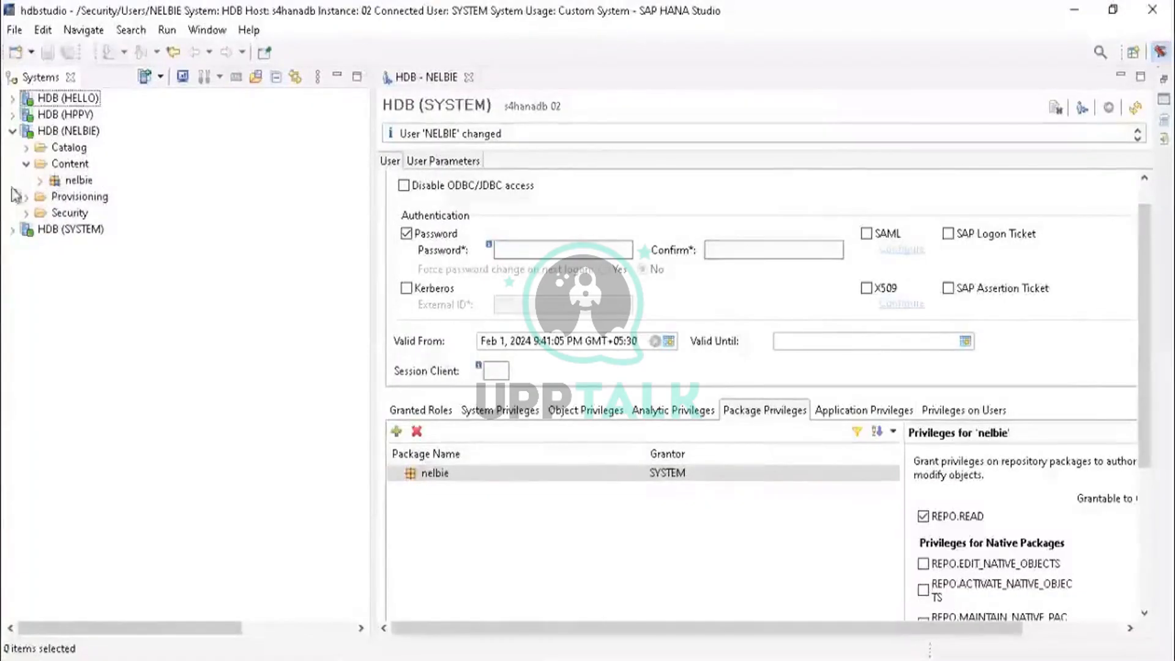
pyautogui.click(40, 181)
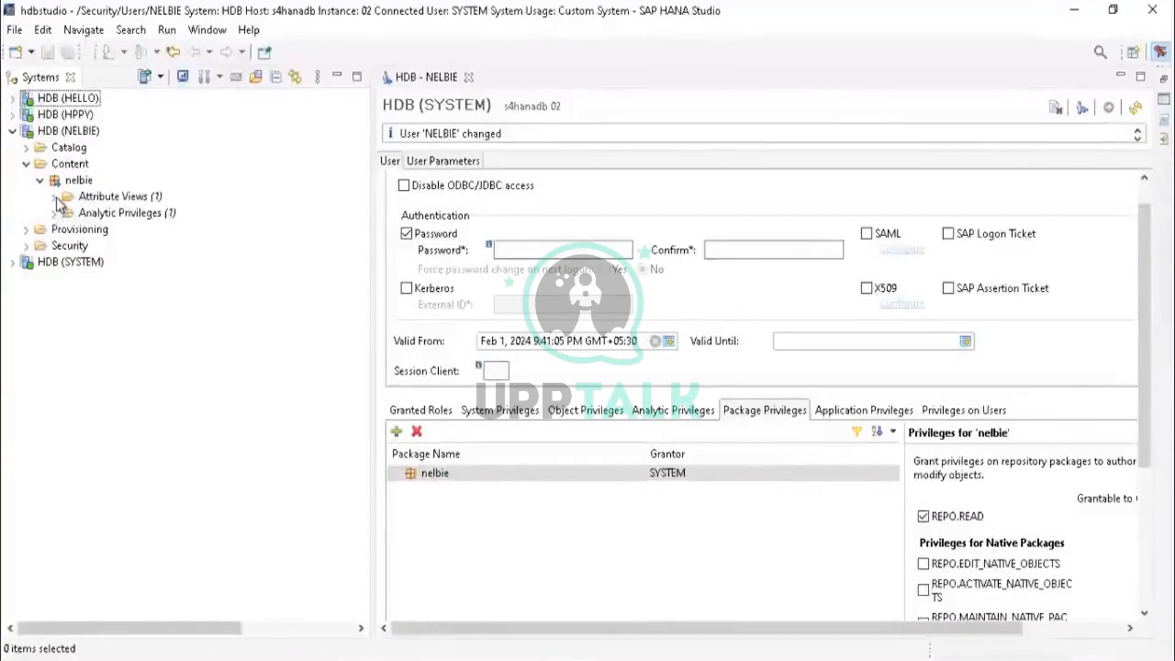
pyautogui.click(55, 198)
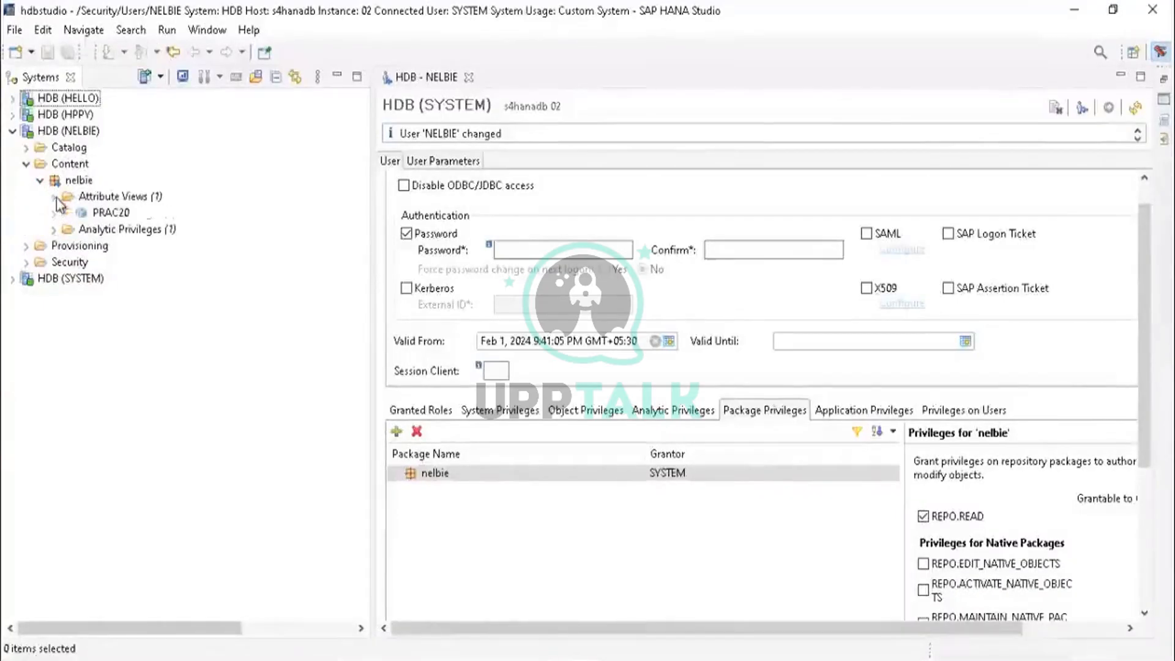
pyautogui.click(109, 214)
pyautogui.rightClick(109, 214)
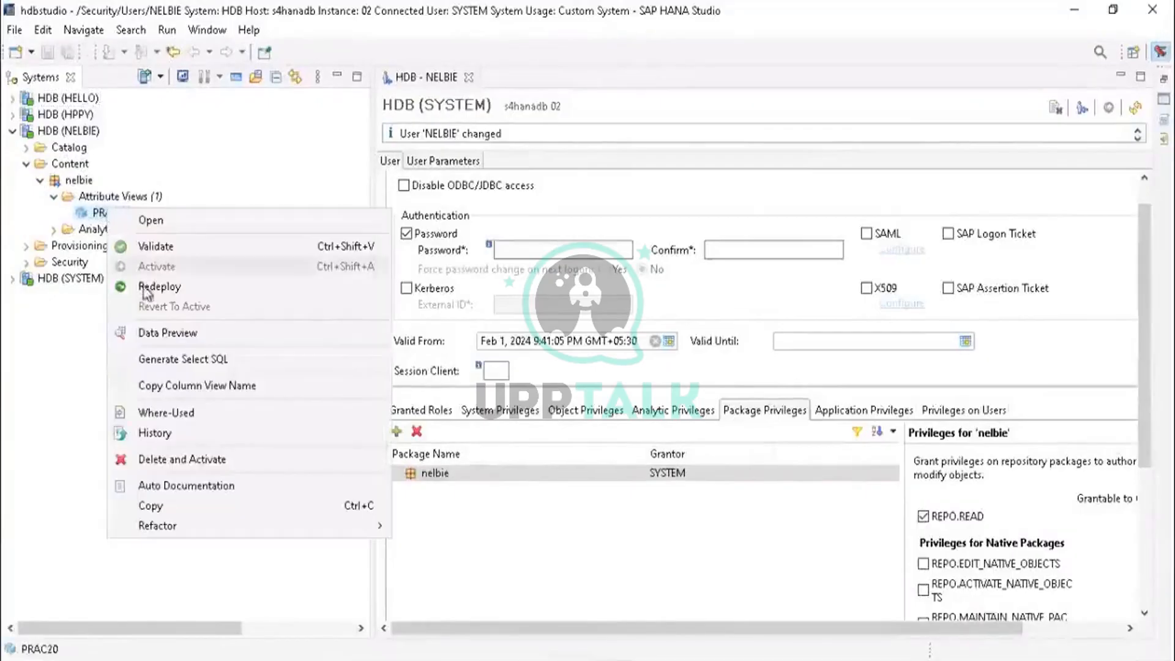
pyautogui.click(162, 333)
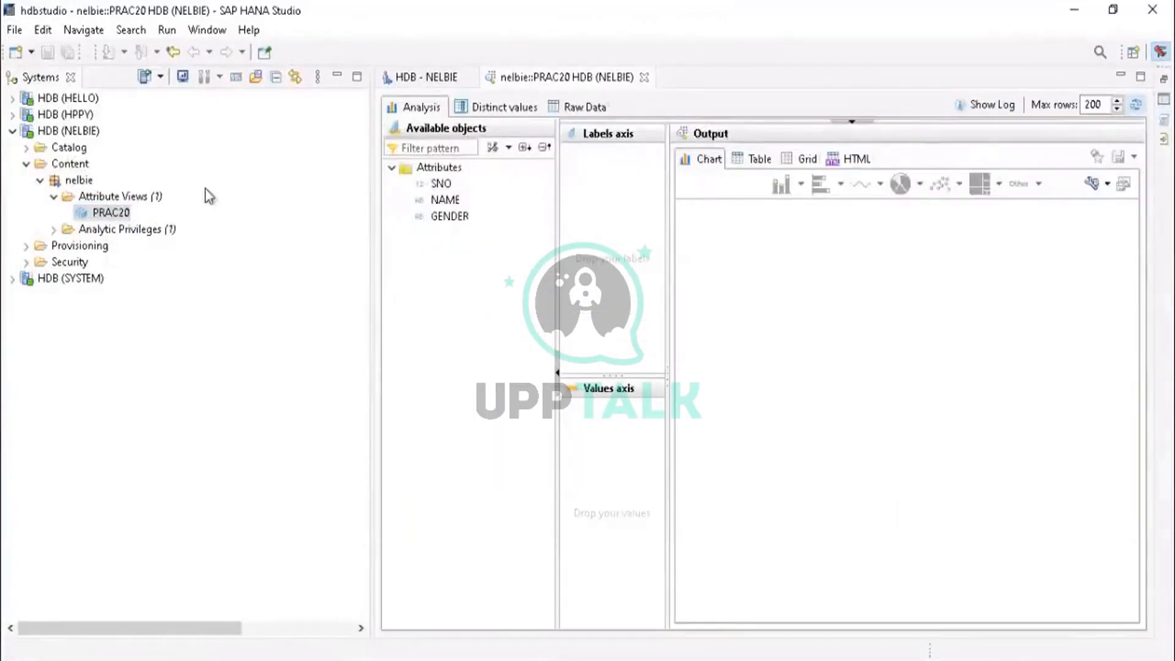
# Step: Try to chart SNO on the values axis of the PRAC20 preview, and dismiss the resulting dialog
pyautogui.moveTo(442, 187); pyautogui.dragTo(609, 421)
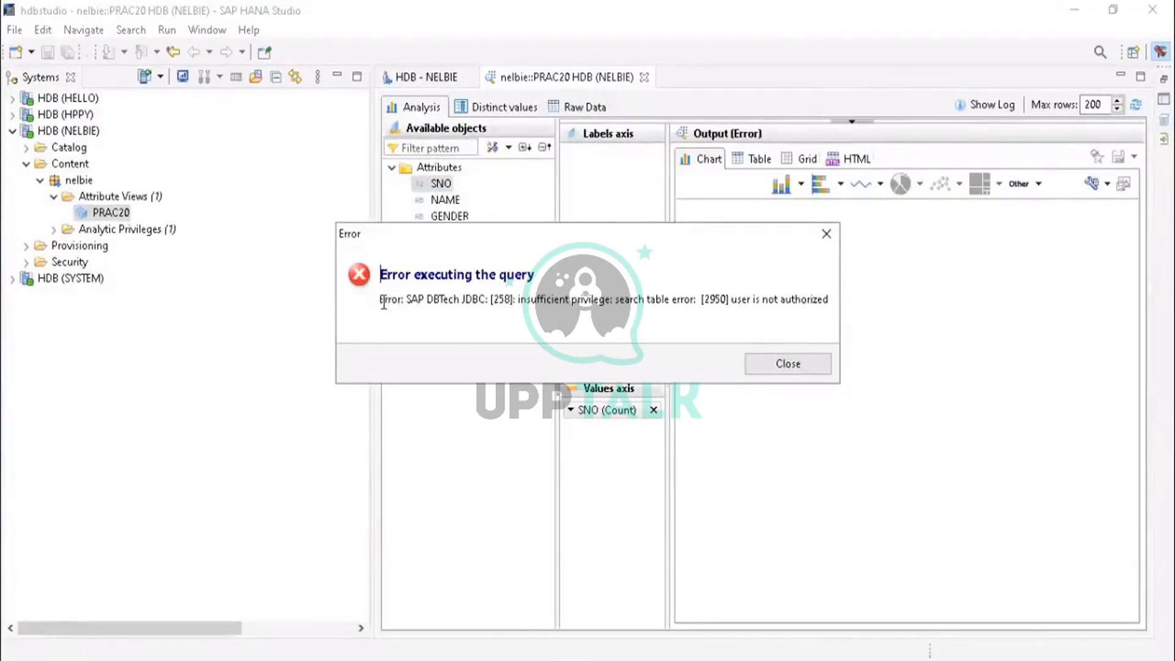
pyautogui.moveTo(395, 302); pyautogui.dragTo(690, 314)
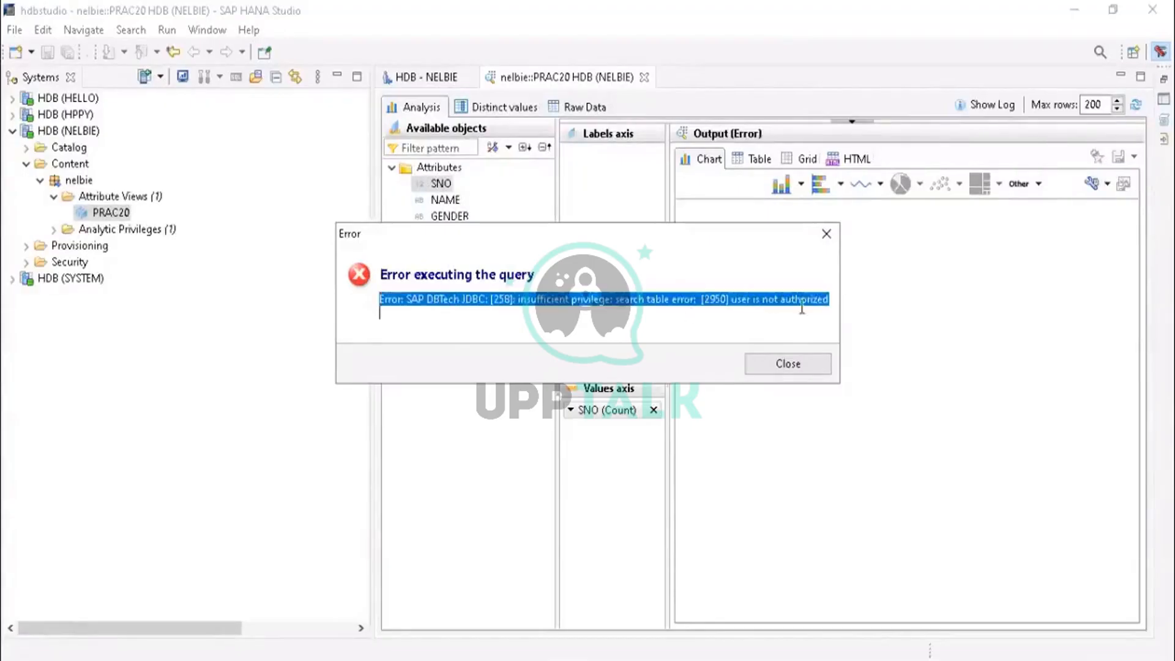
pyautogui.click(826, 233)
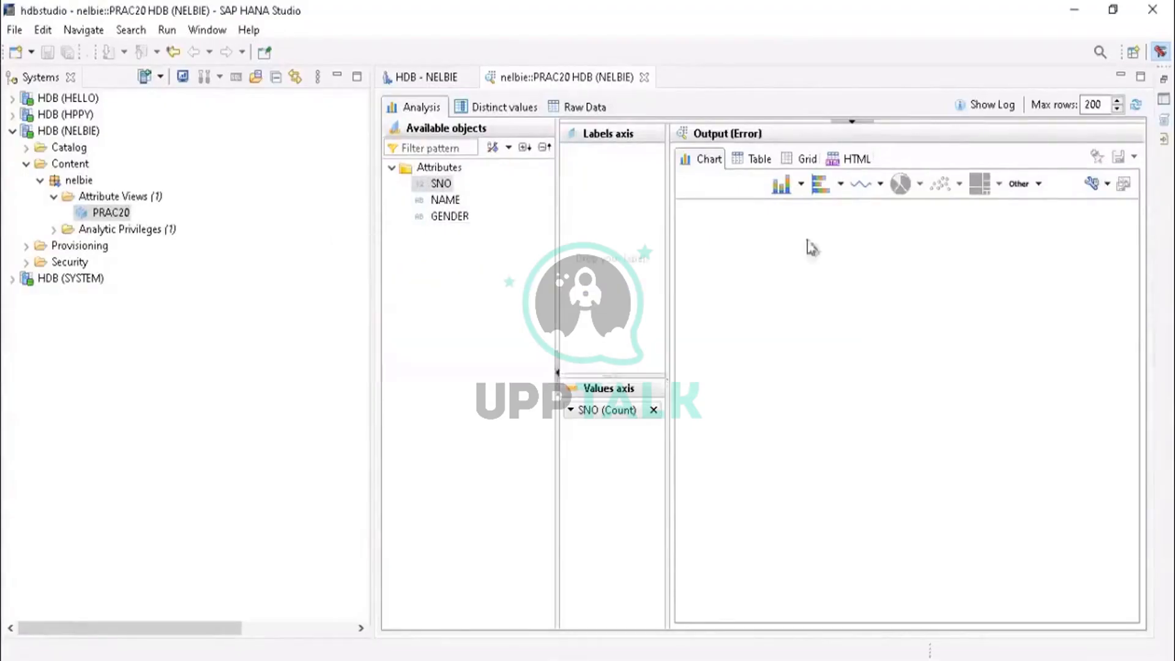
# Step: Examine the nelbie package's PRAC20 attribute view and NEWPRIV analytic privilege under HDB (NELBIE)
pyautogui.click(54, 229)
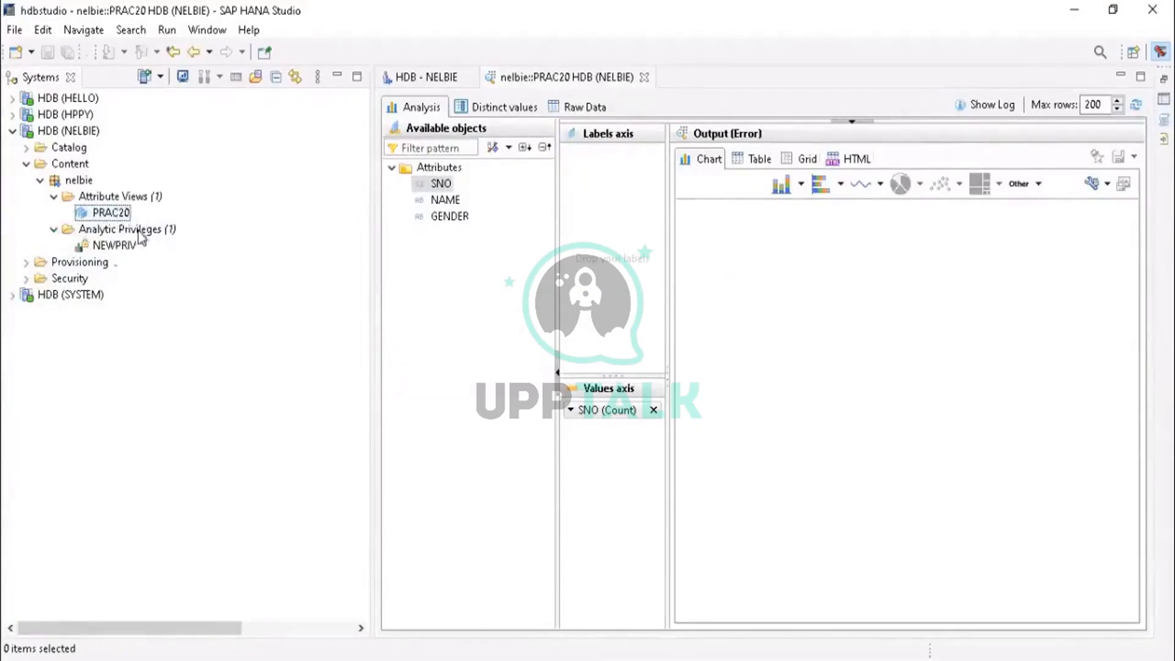
pyautogui.click(76, 181)
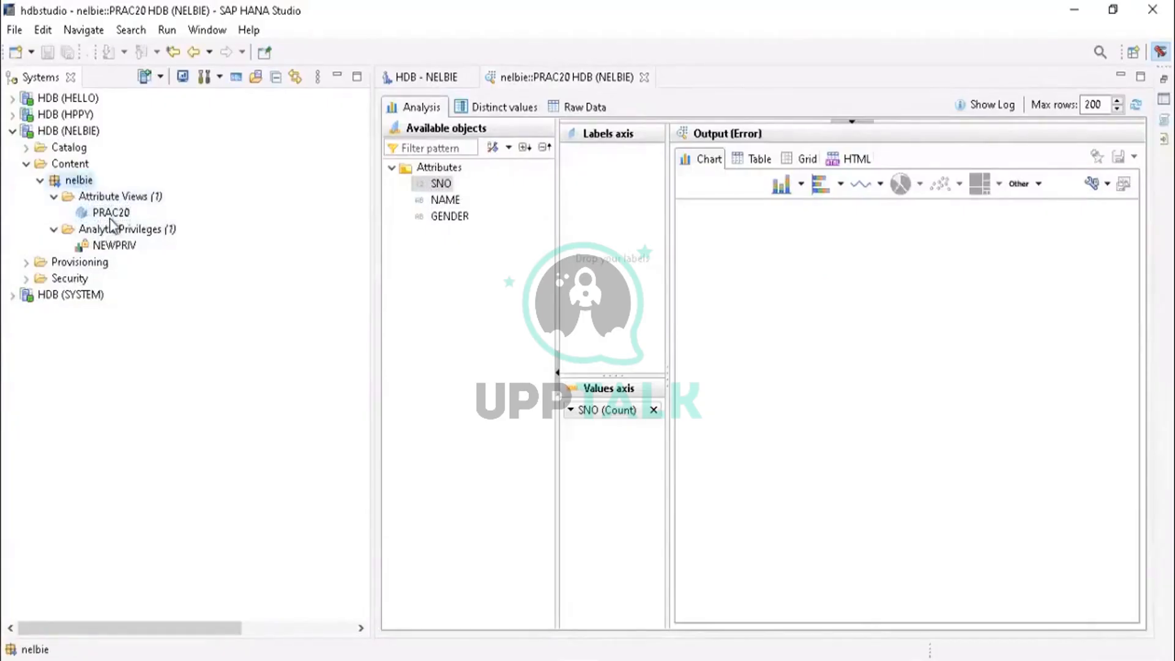
pyautogui.click(109, 213)
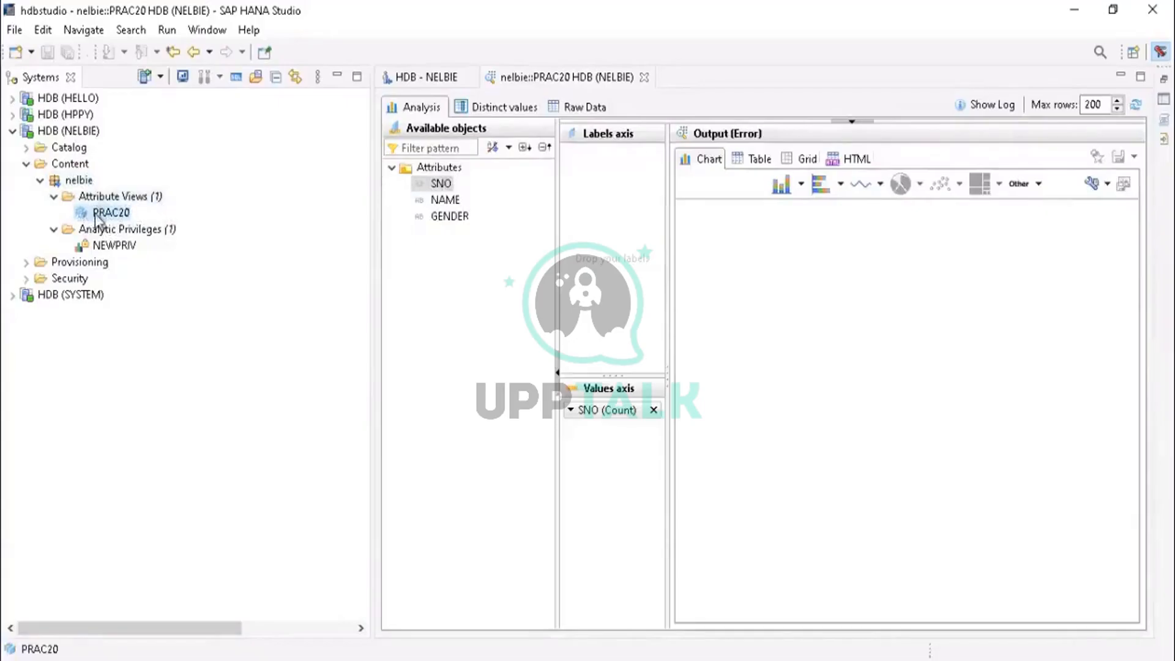
pyautogui.click(95, 251)
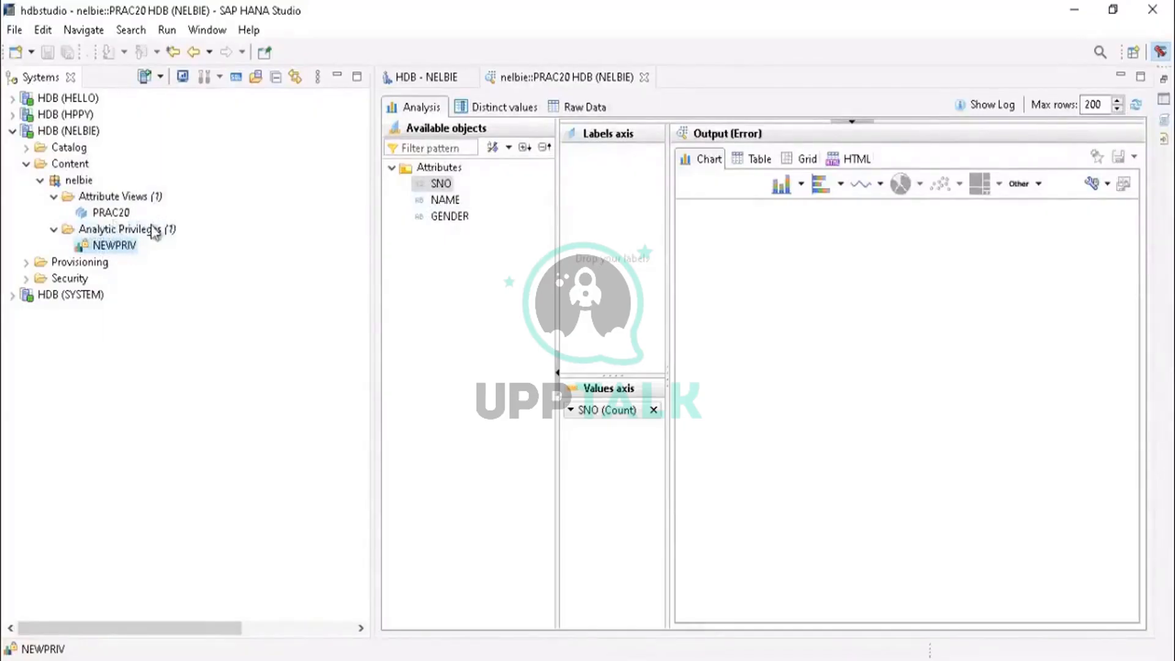
pyautogui.click(116, 214)
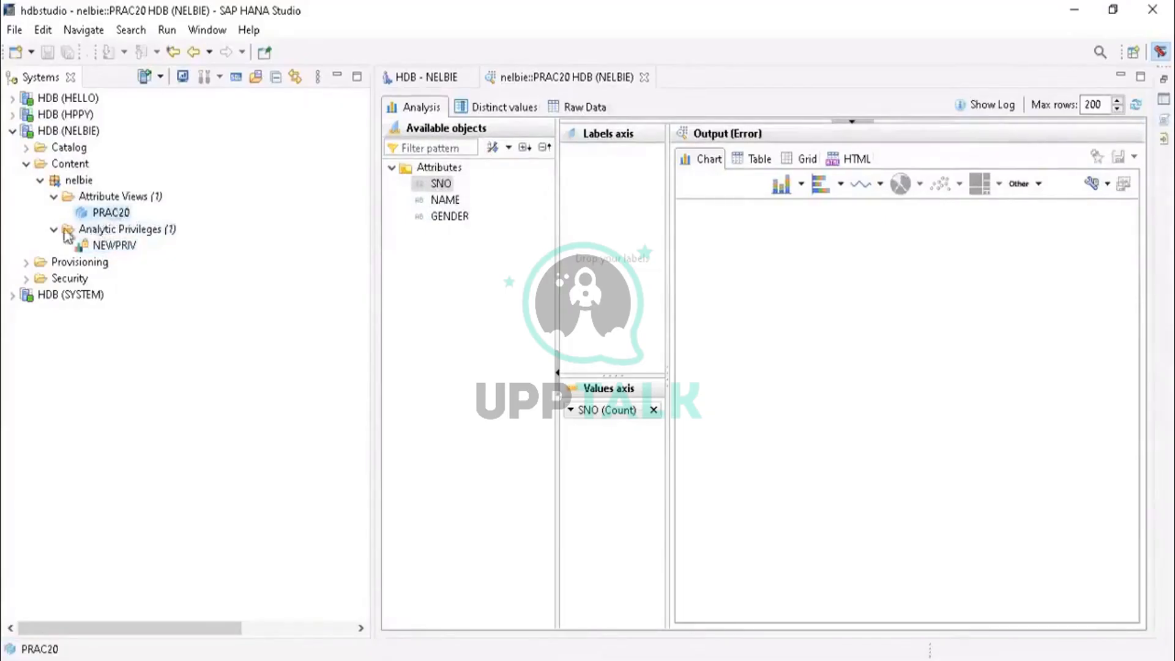
pyautogui.click(79, 180)
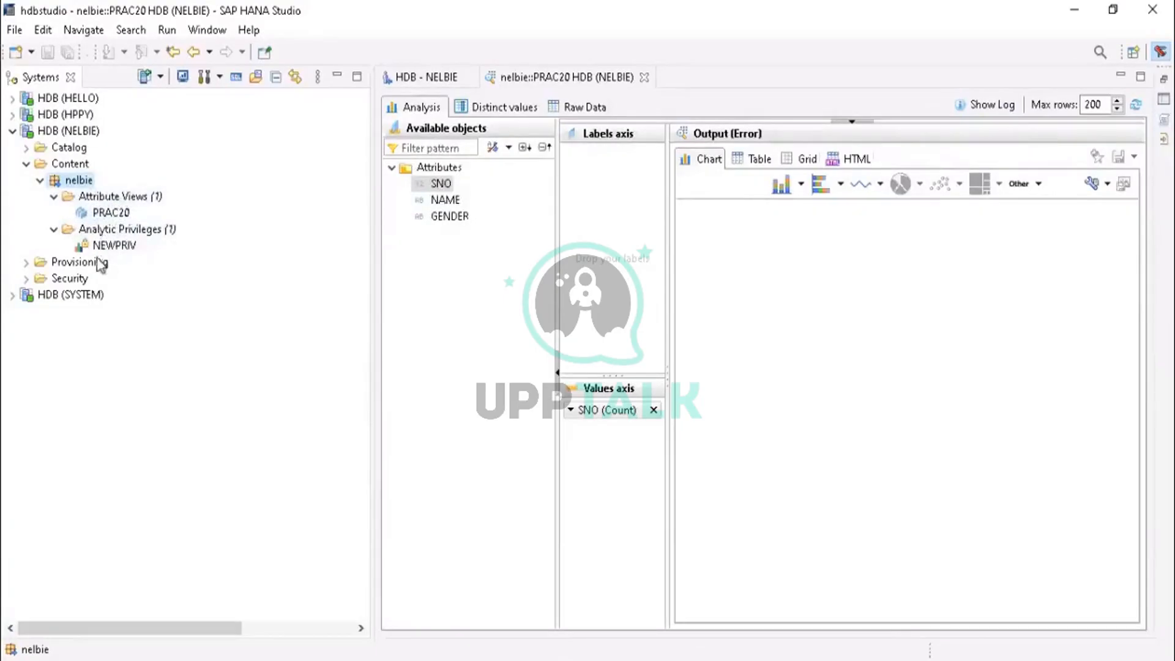
pyautogui.click(113, 246)
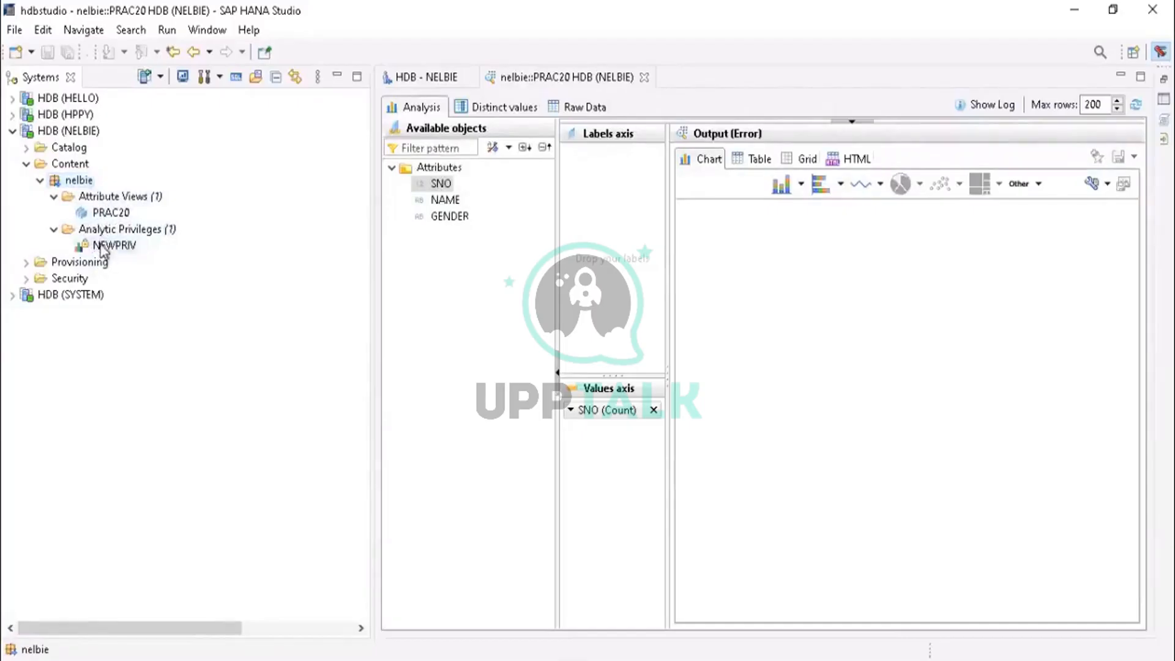
# Step: Look through the security users of HDB (SYSTEM) for NELBIE and return to that user's open editor
pyautogui.click(6, 298)
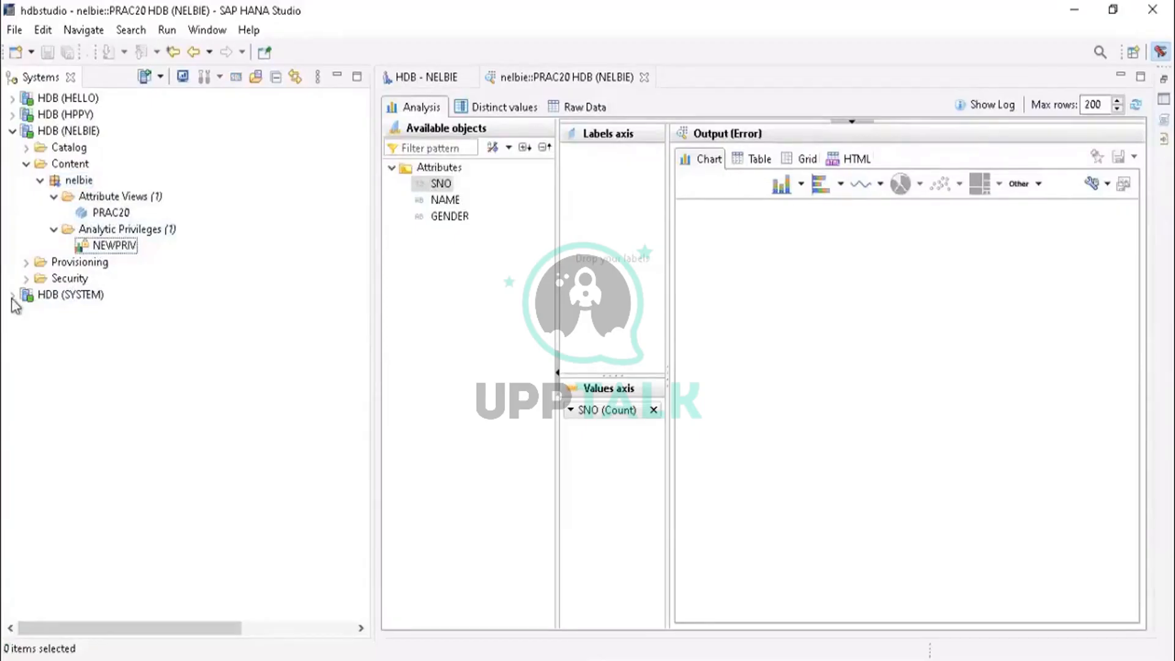
pyautogui.click(12, 296)
pyautogui.click(27, 377)
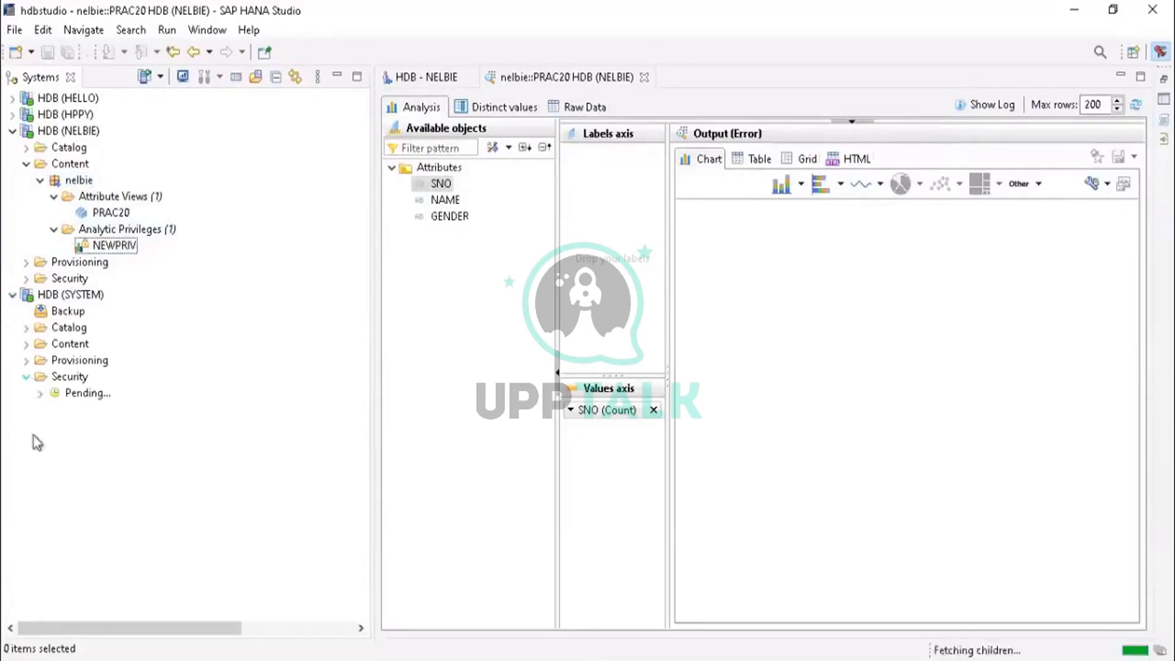
pyautogui.click(40, 410)
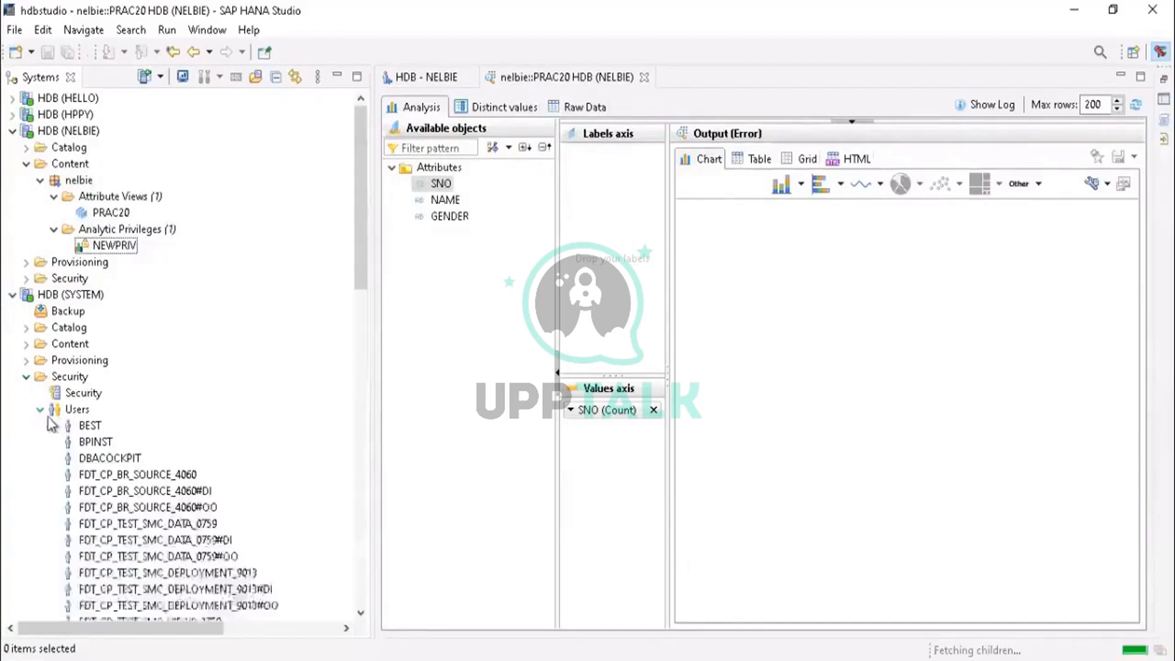
pyautogui.scroll(-4, 107, 480)
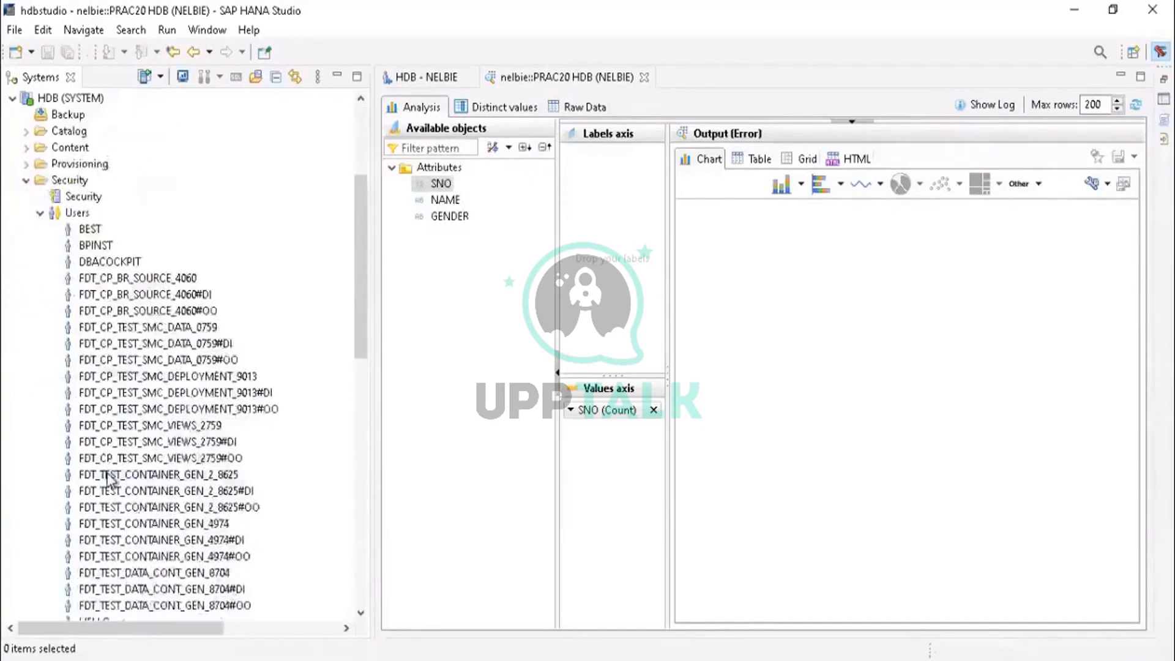
pyautogui.scroll(3, 107, 480)
pyautogui.scroll(-9, 107, 480)
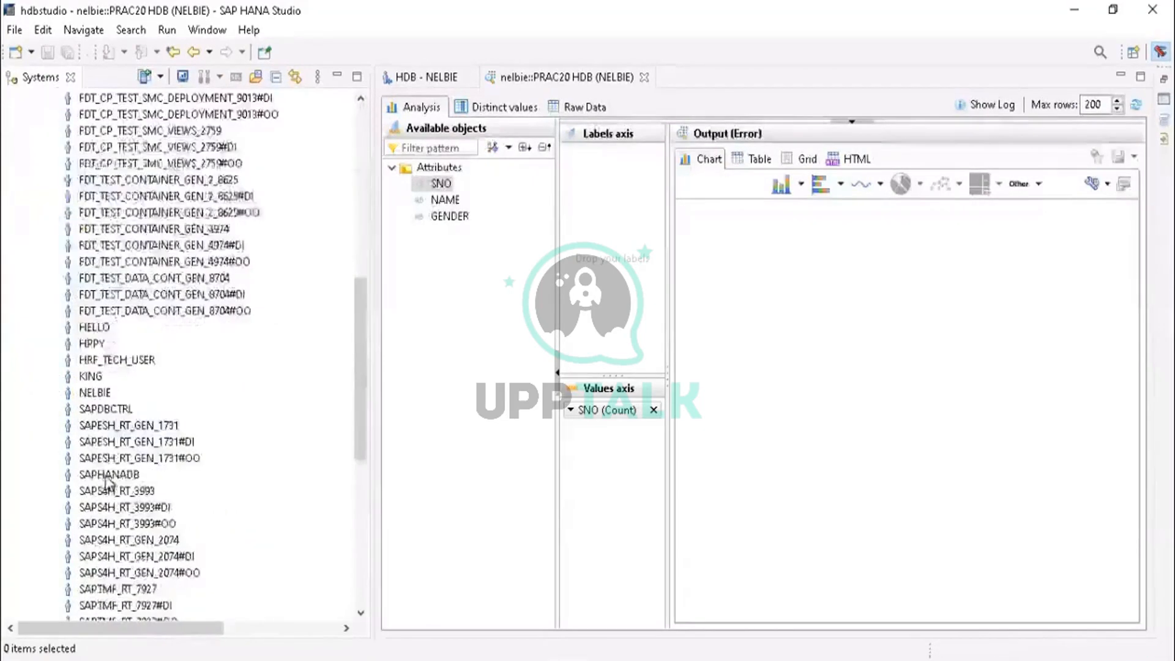
pyautogui.scroll(-1, 107, 483)
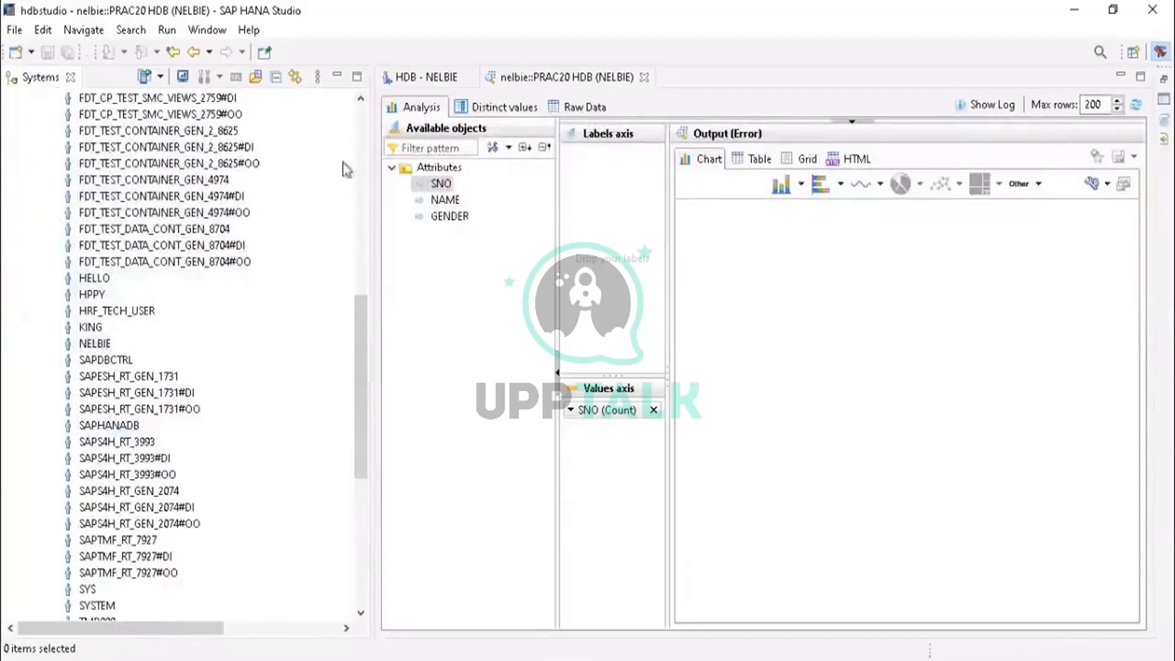
pyautogui.click(454, 77)
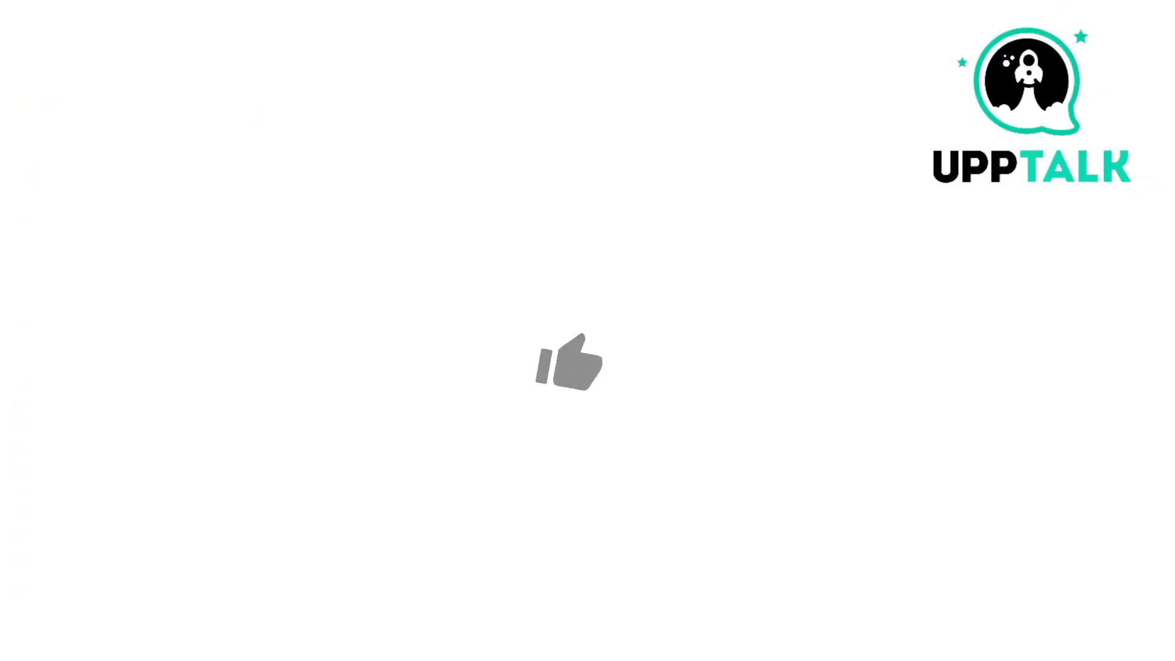